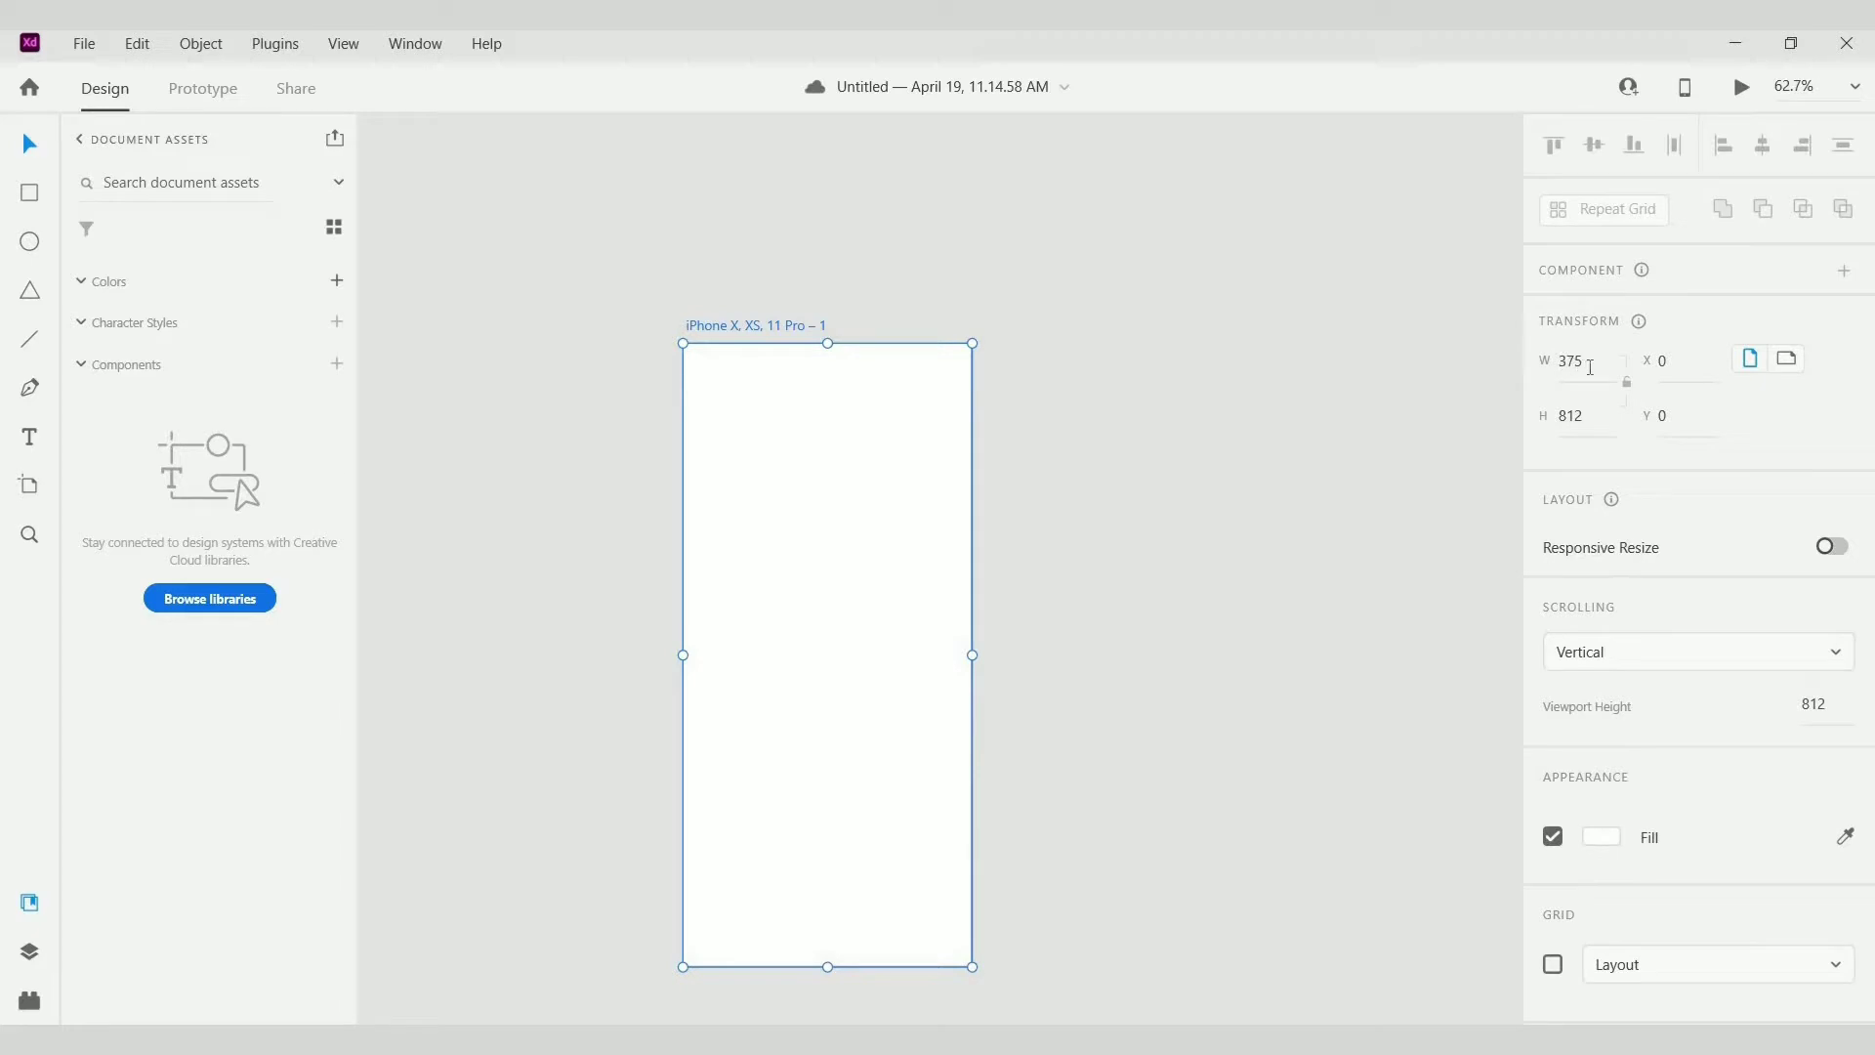
Step: Draw a rectangle about 118 by 132 in the upper part of the artboard and centre it horizontally
key("Tab")
left_click(1123, 695)
scroll(919, 577, "down", 1)
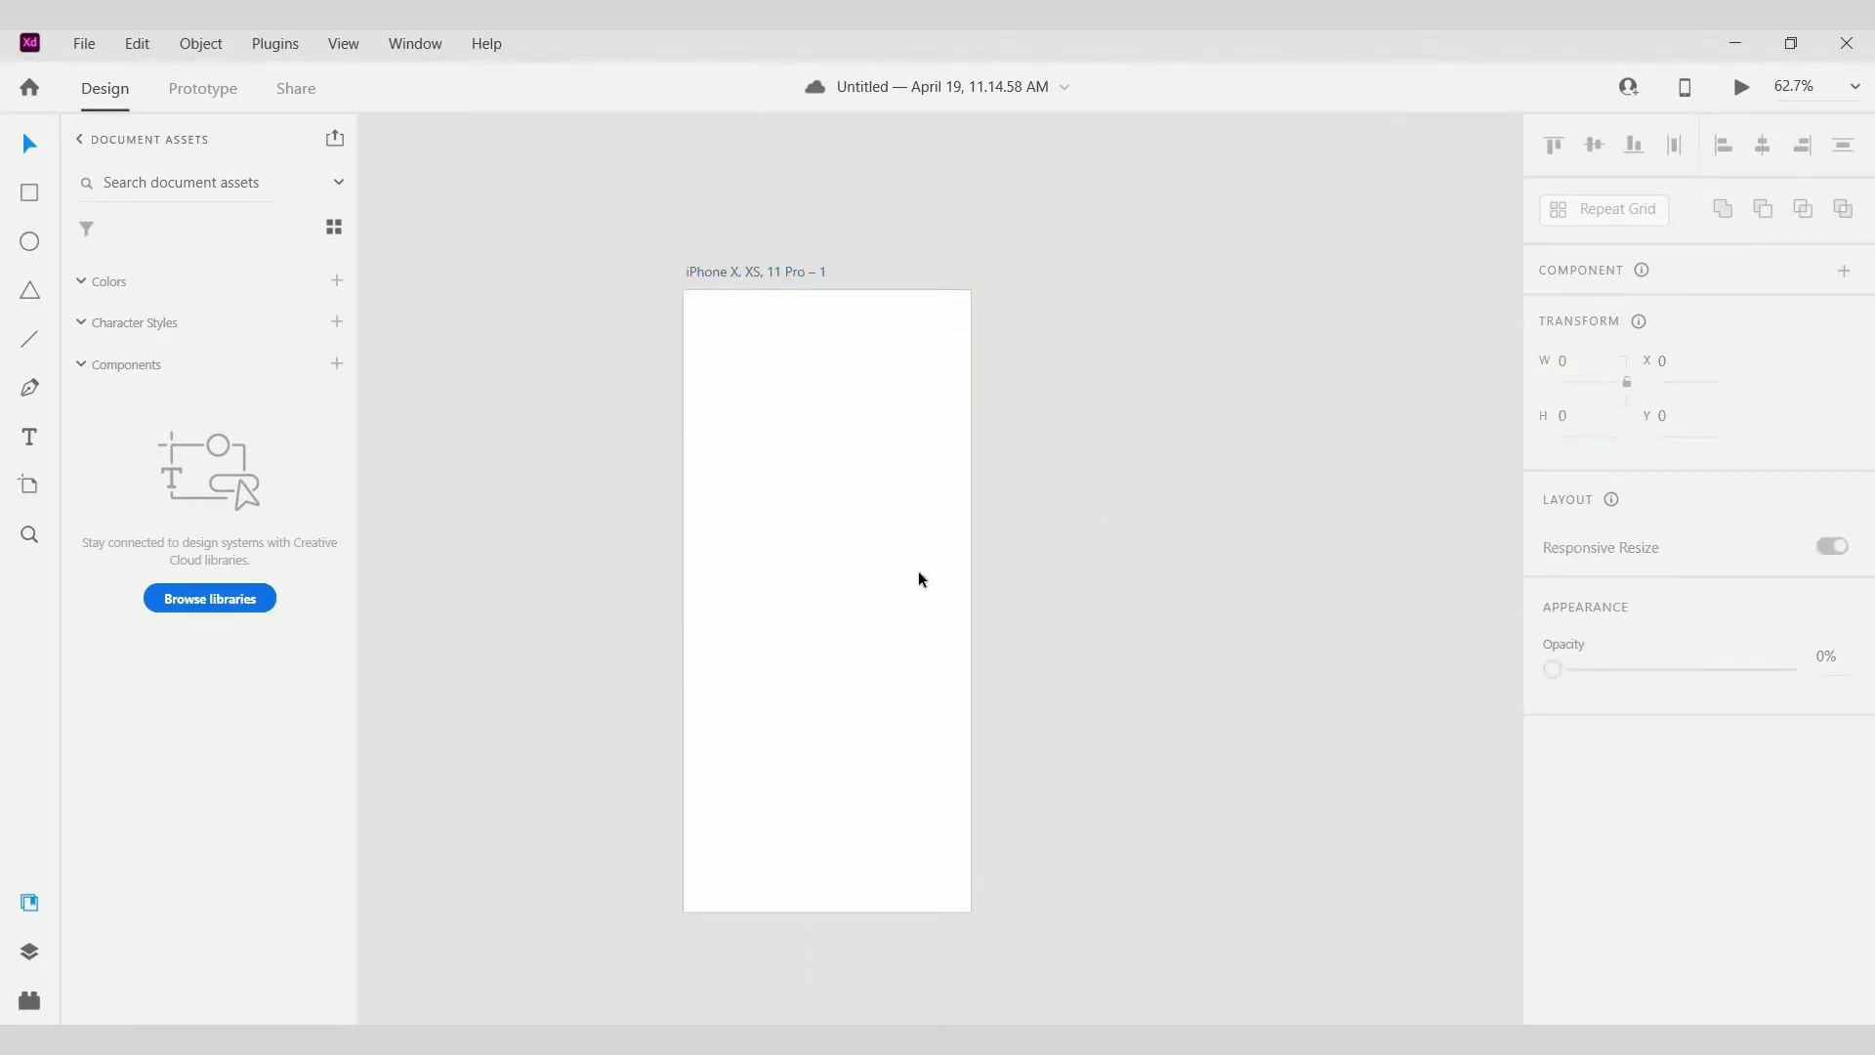
scroll(905, 572, "up", 2)
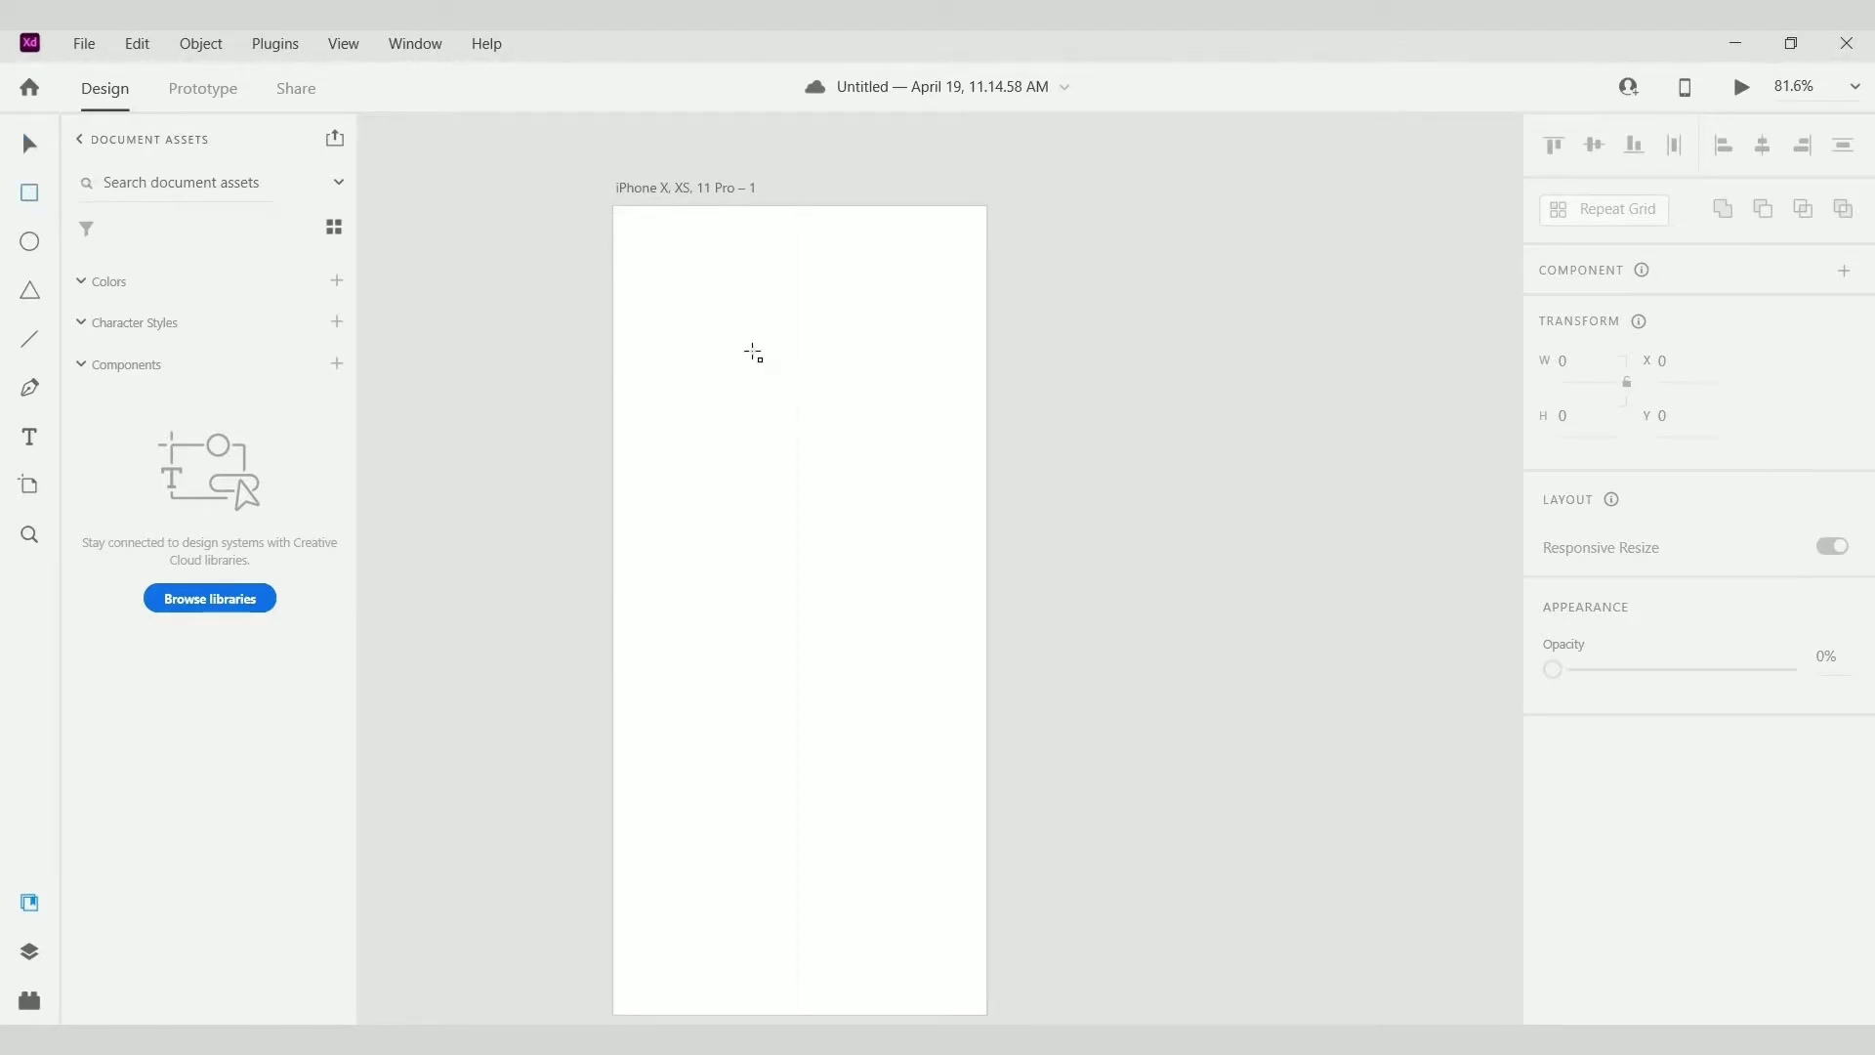
left_click_drag(748, 346, 865, 478)
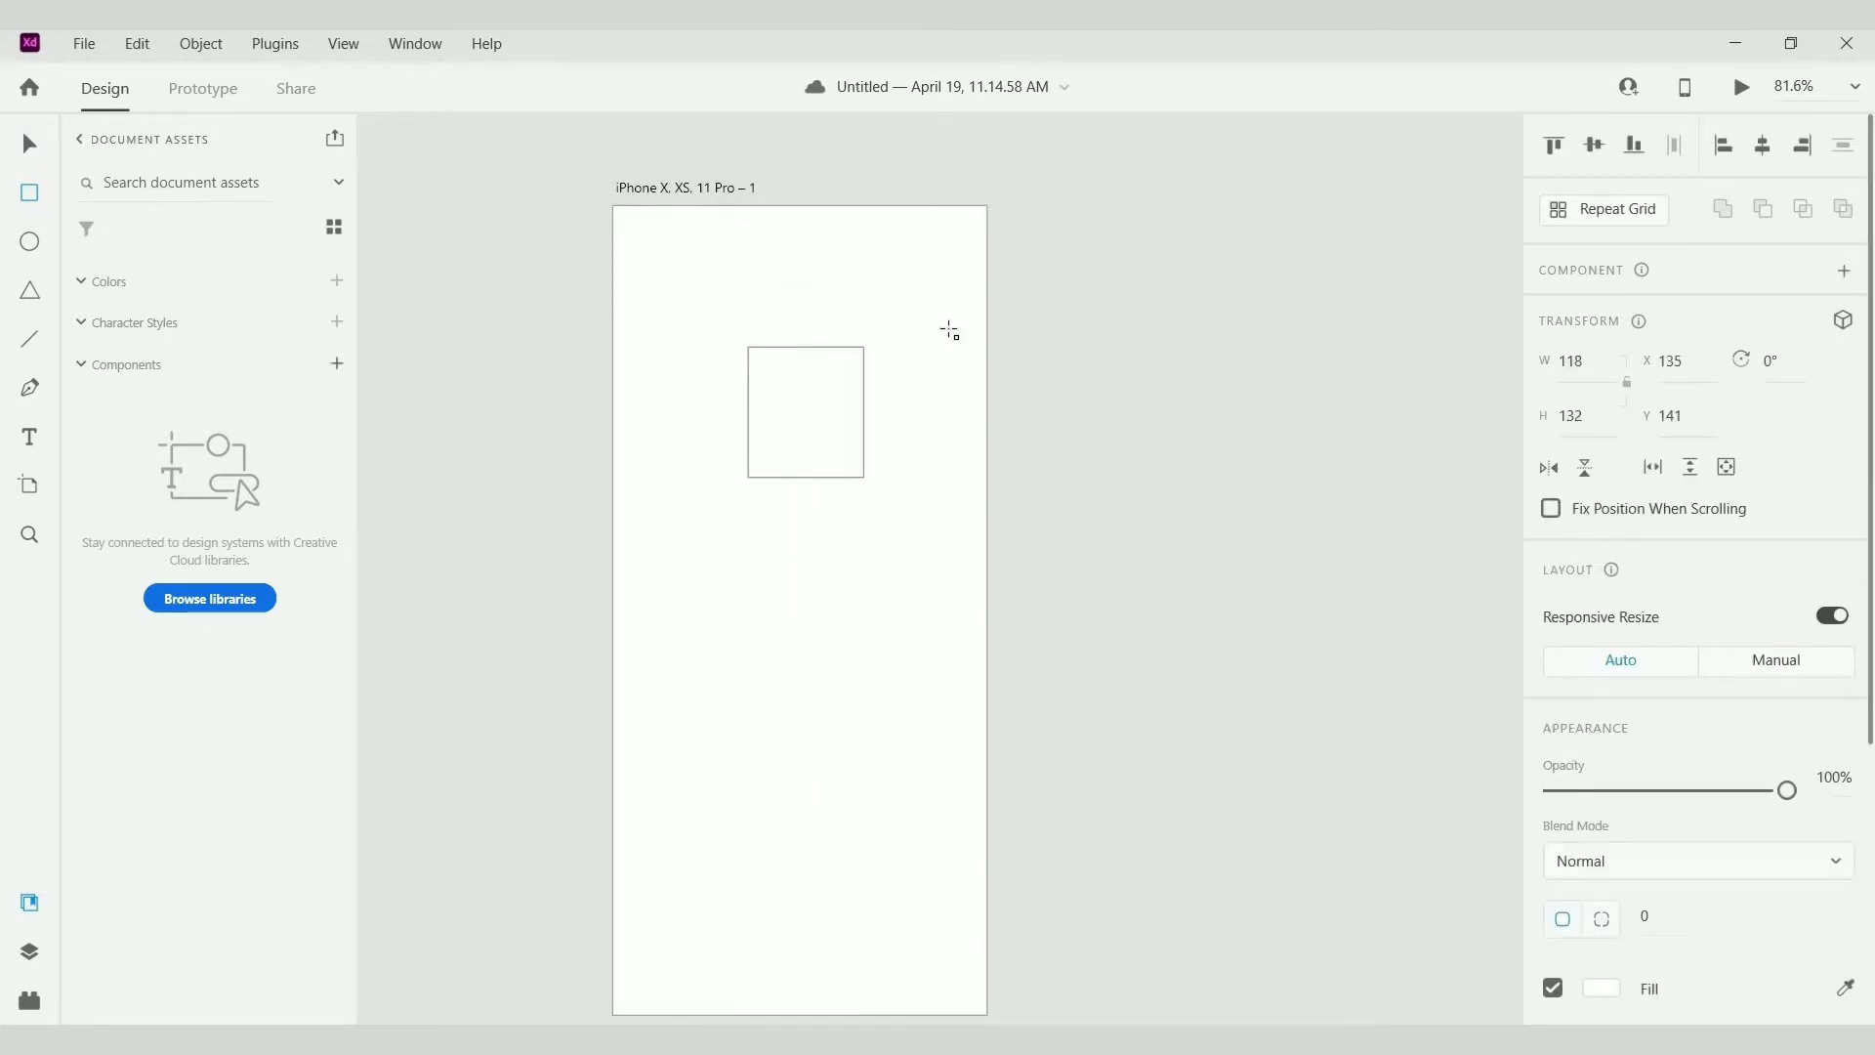
left_click(1759, 150)
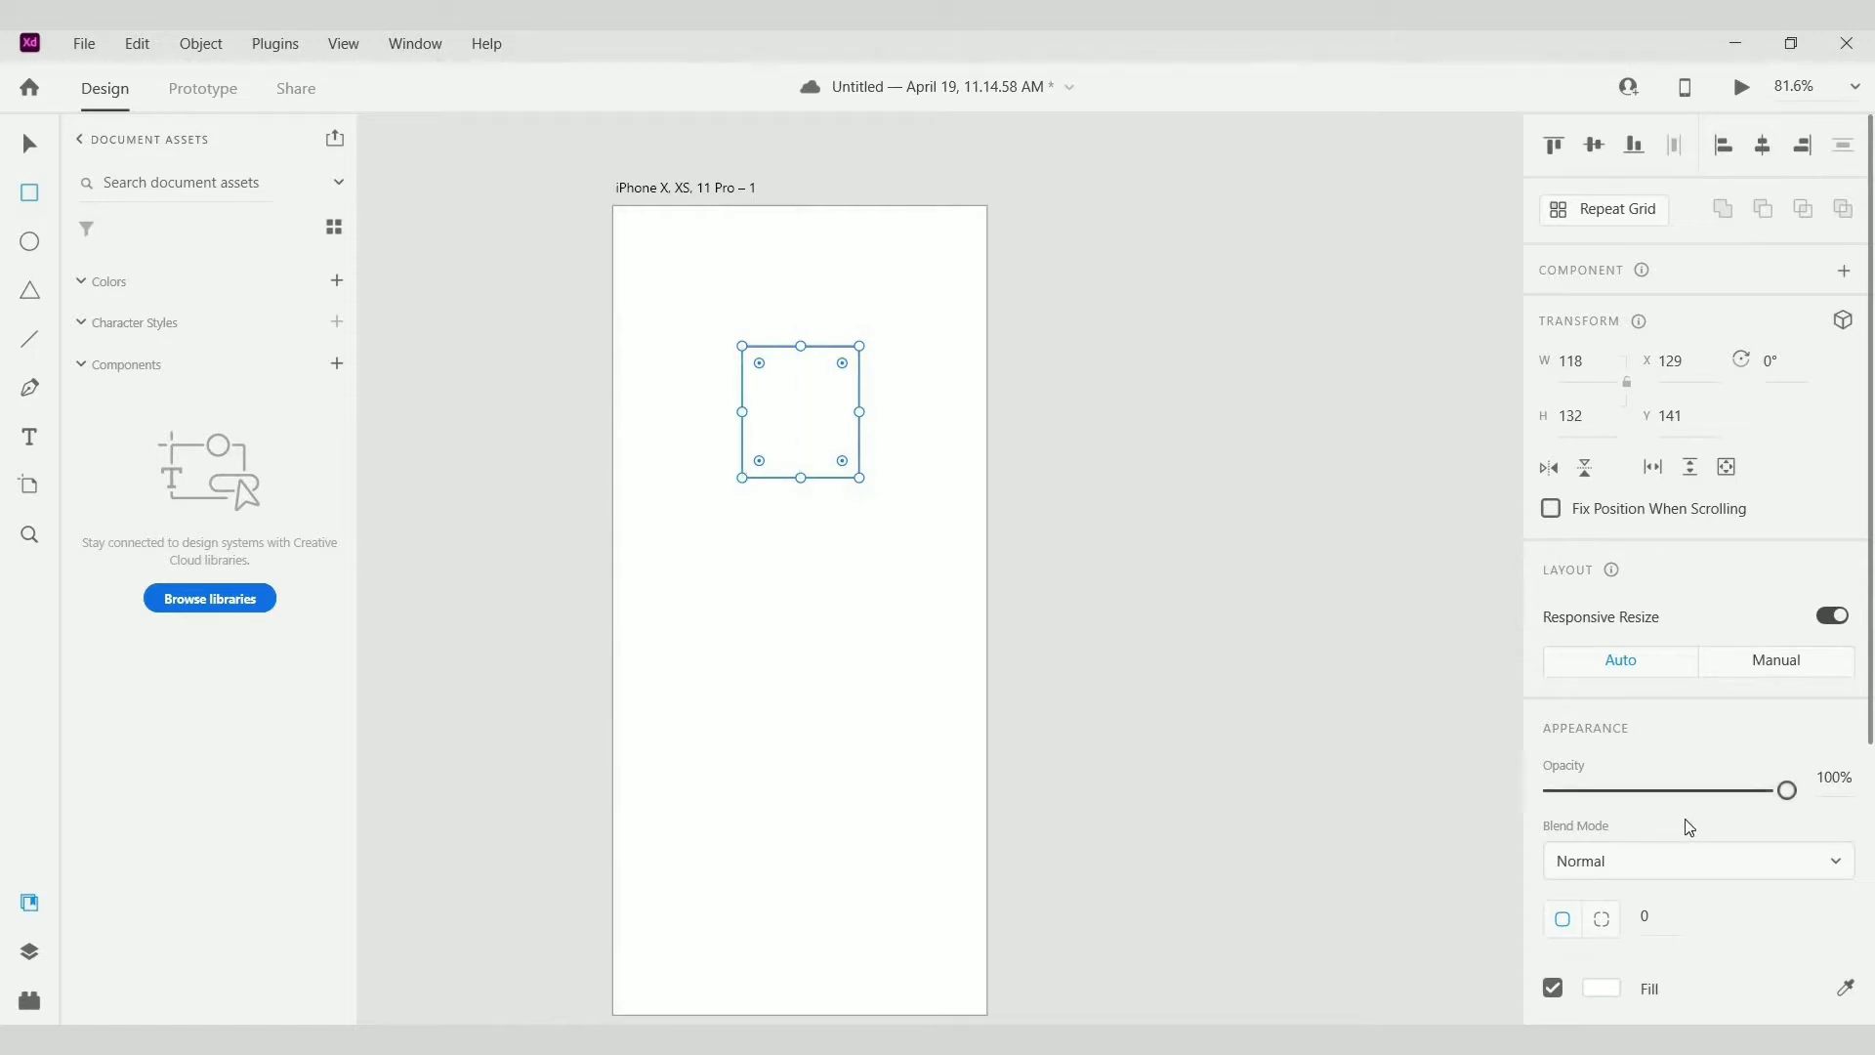
Step: Round all corners of the rectangle with a radius of 20
scroll(1690, 877, "down", 2)
scroll(1665, 747, "down", 3)
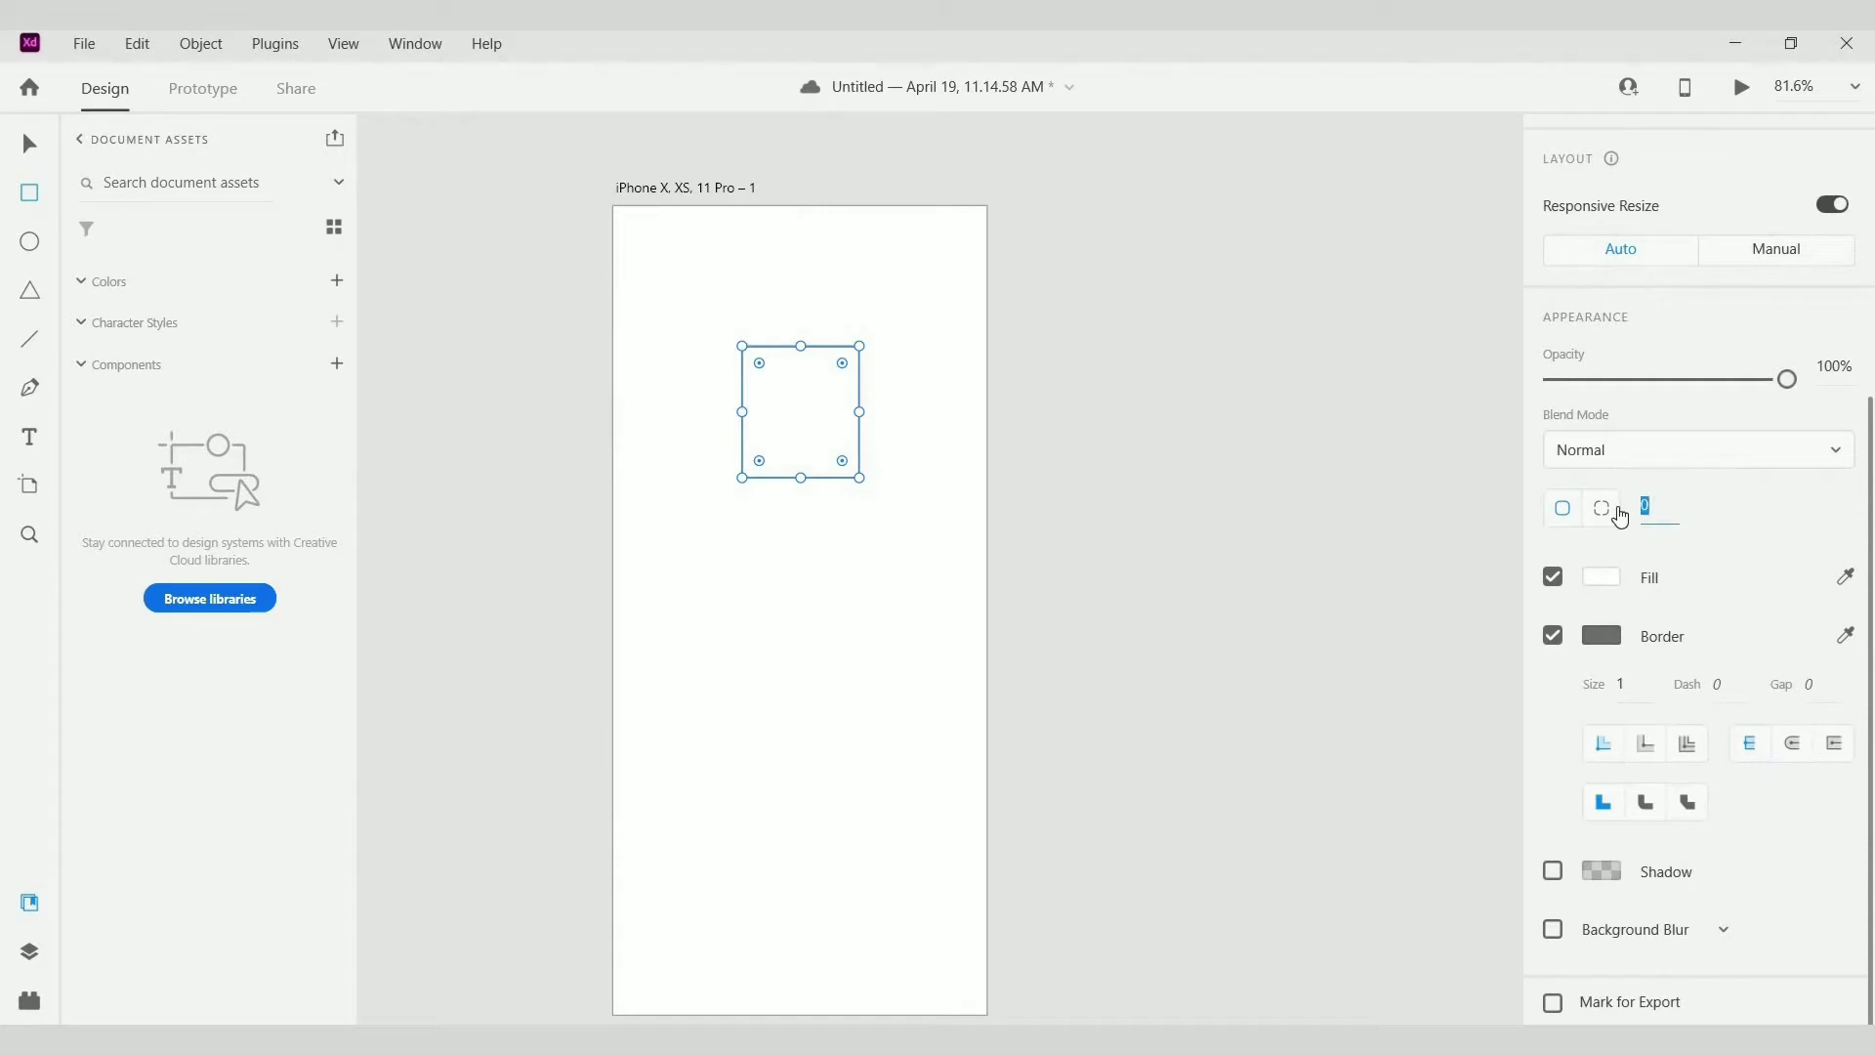
type("0")
key("Return")
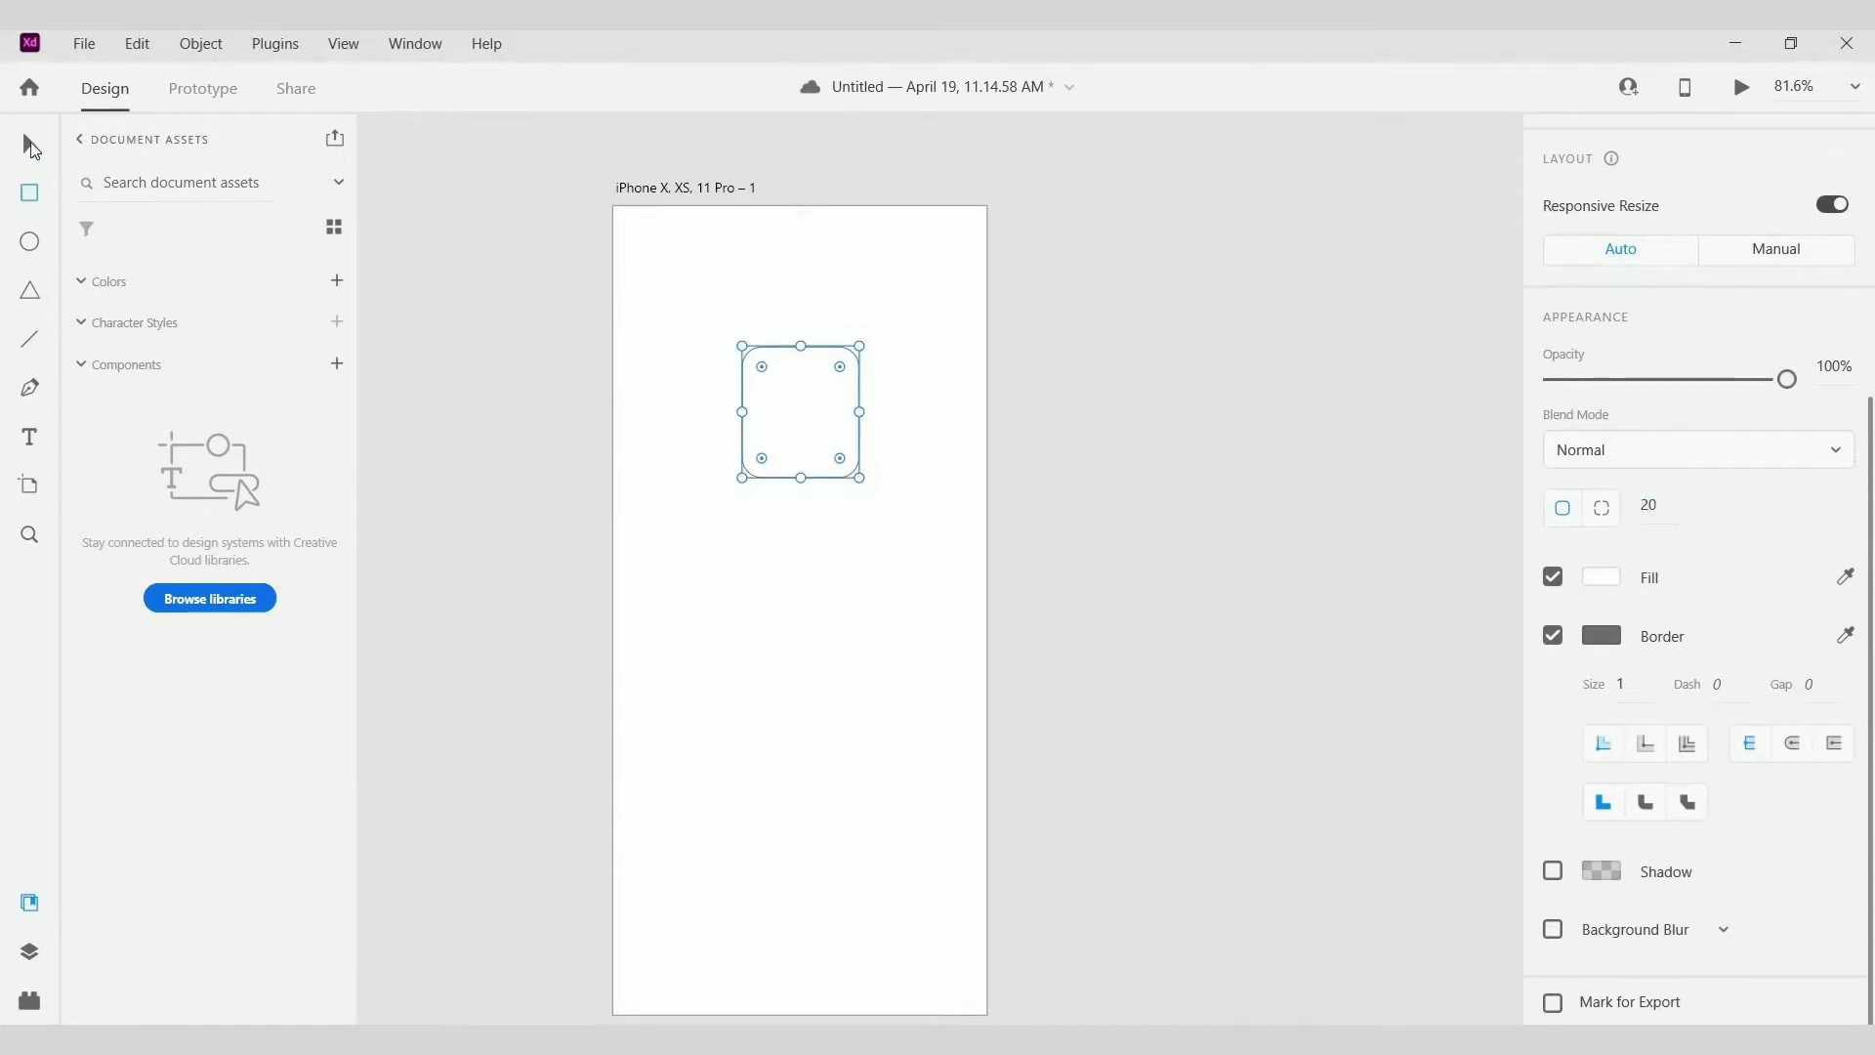
Step: Import the image 003 from the 2x folder onto the artboard
left_click(82, 57)
left_click(681, 473)
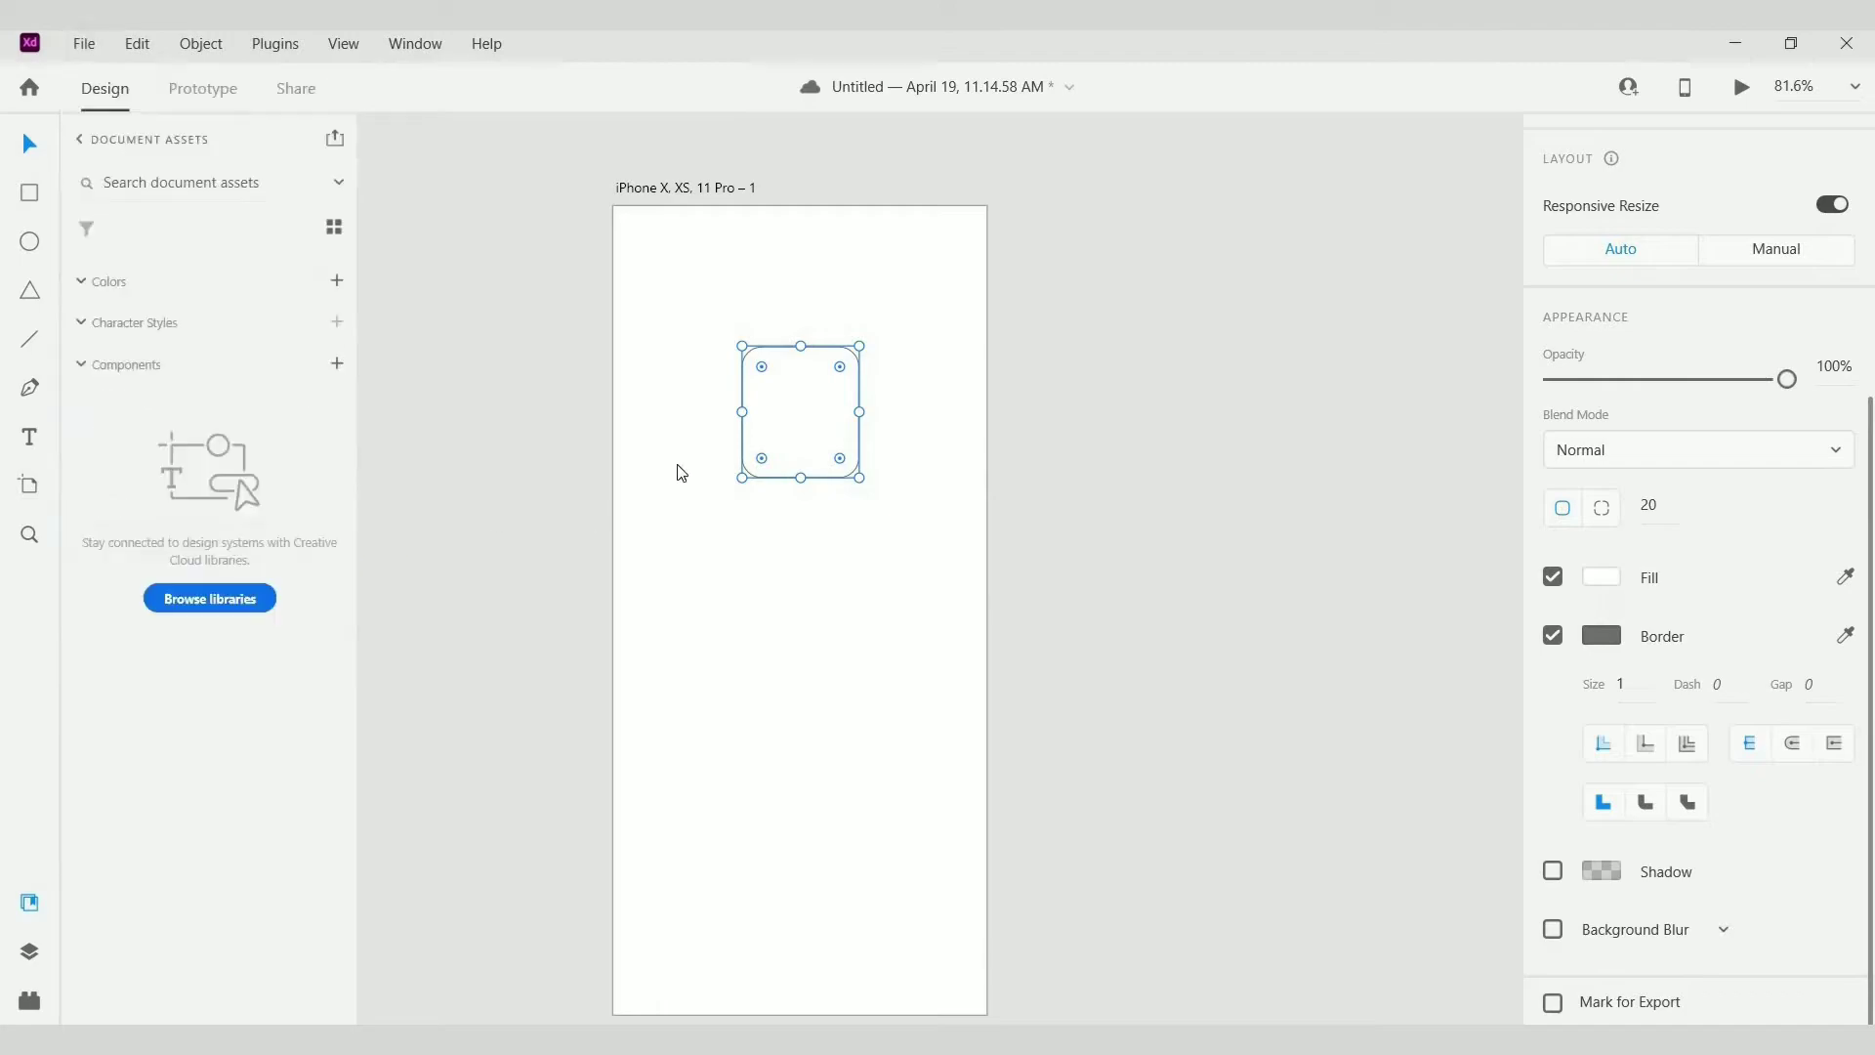
key("ctrl+shift+i")
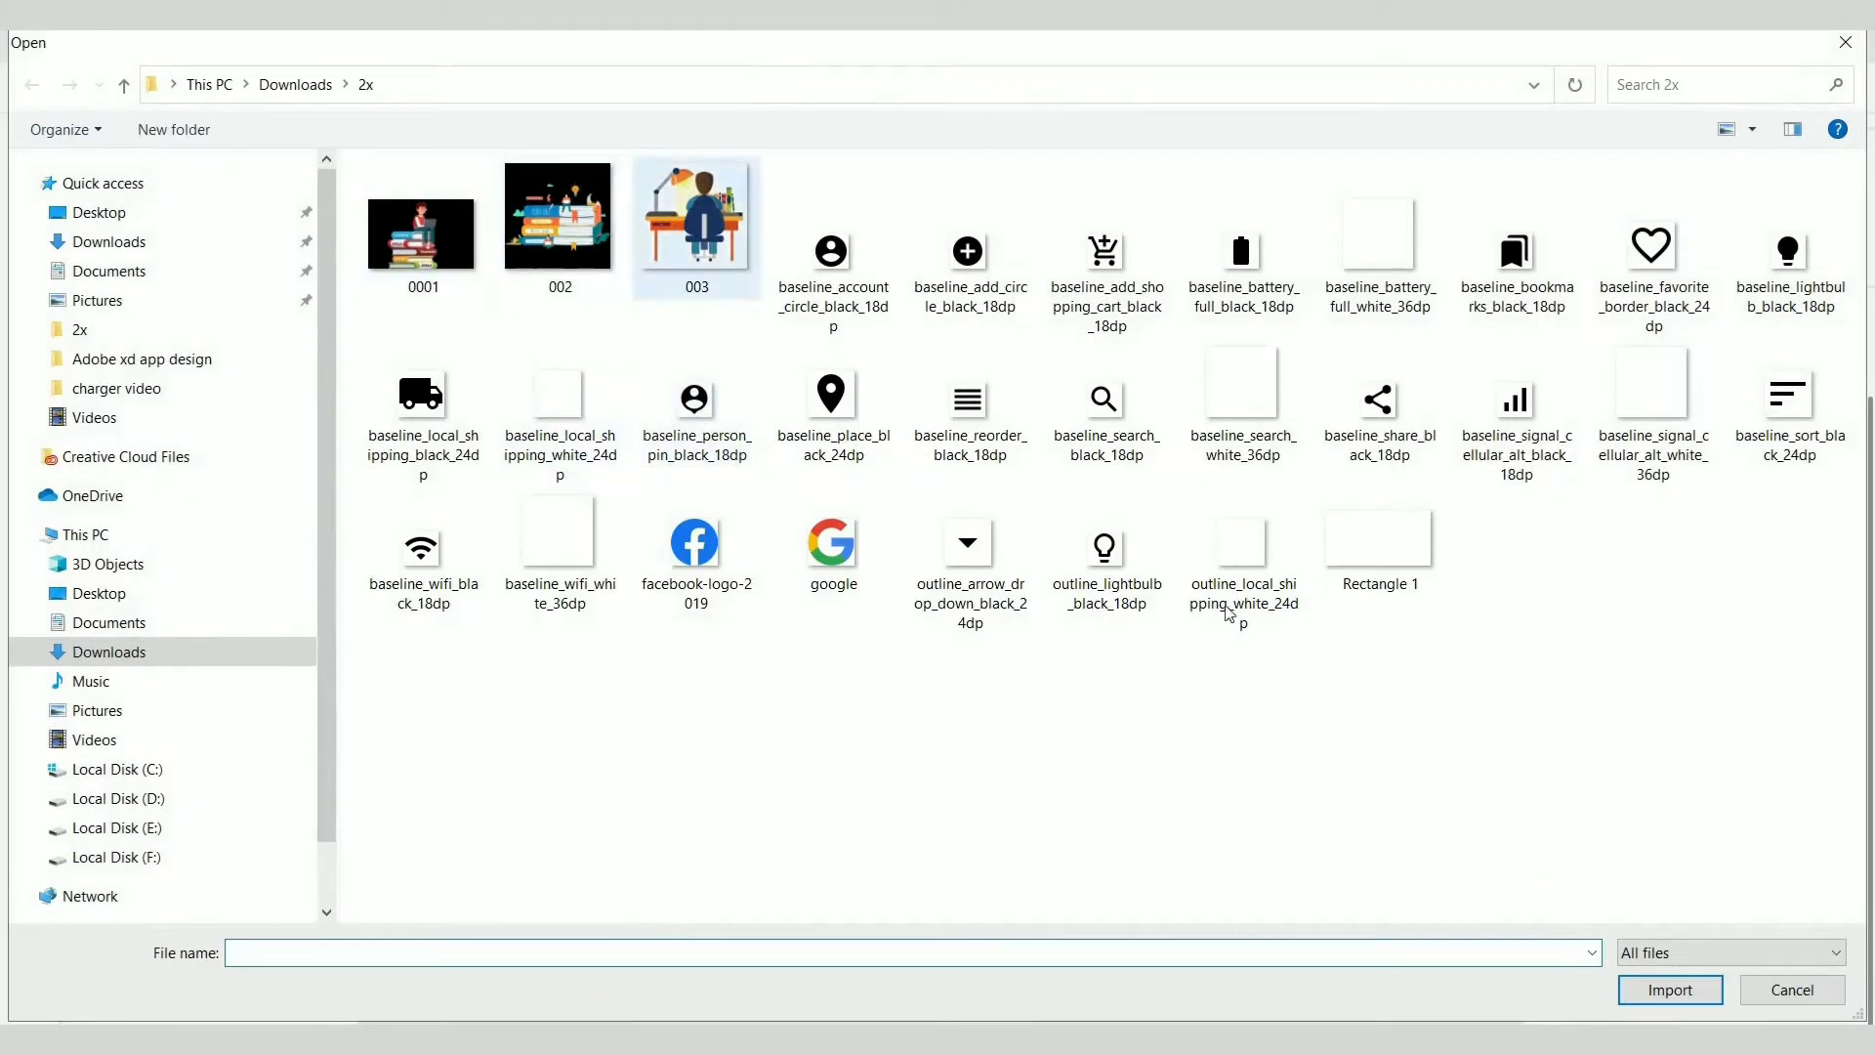
left_click(676, 235)
key("Return")
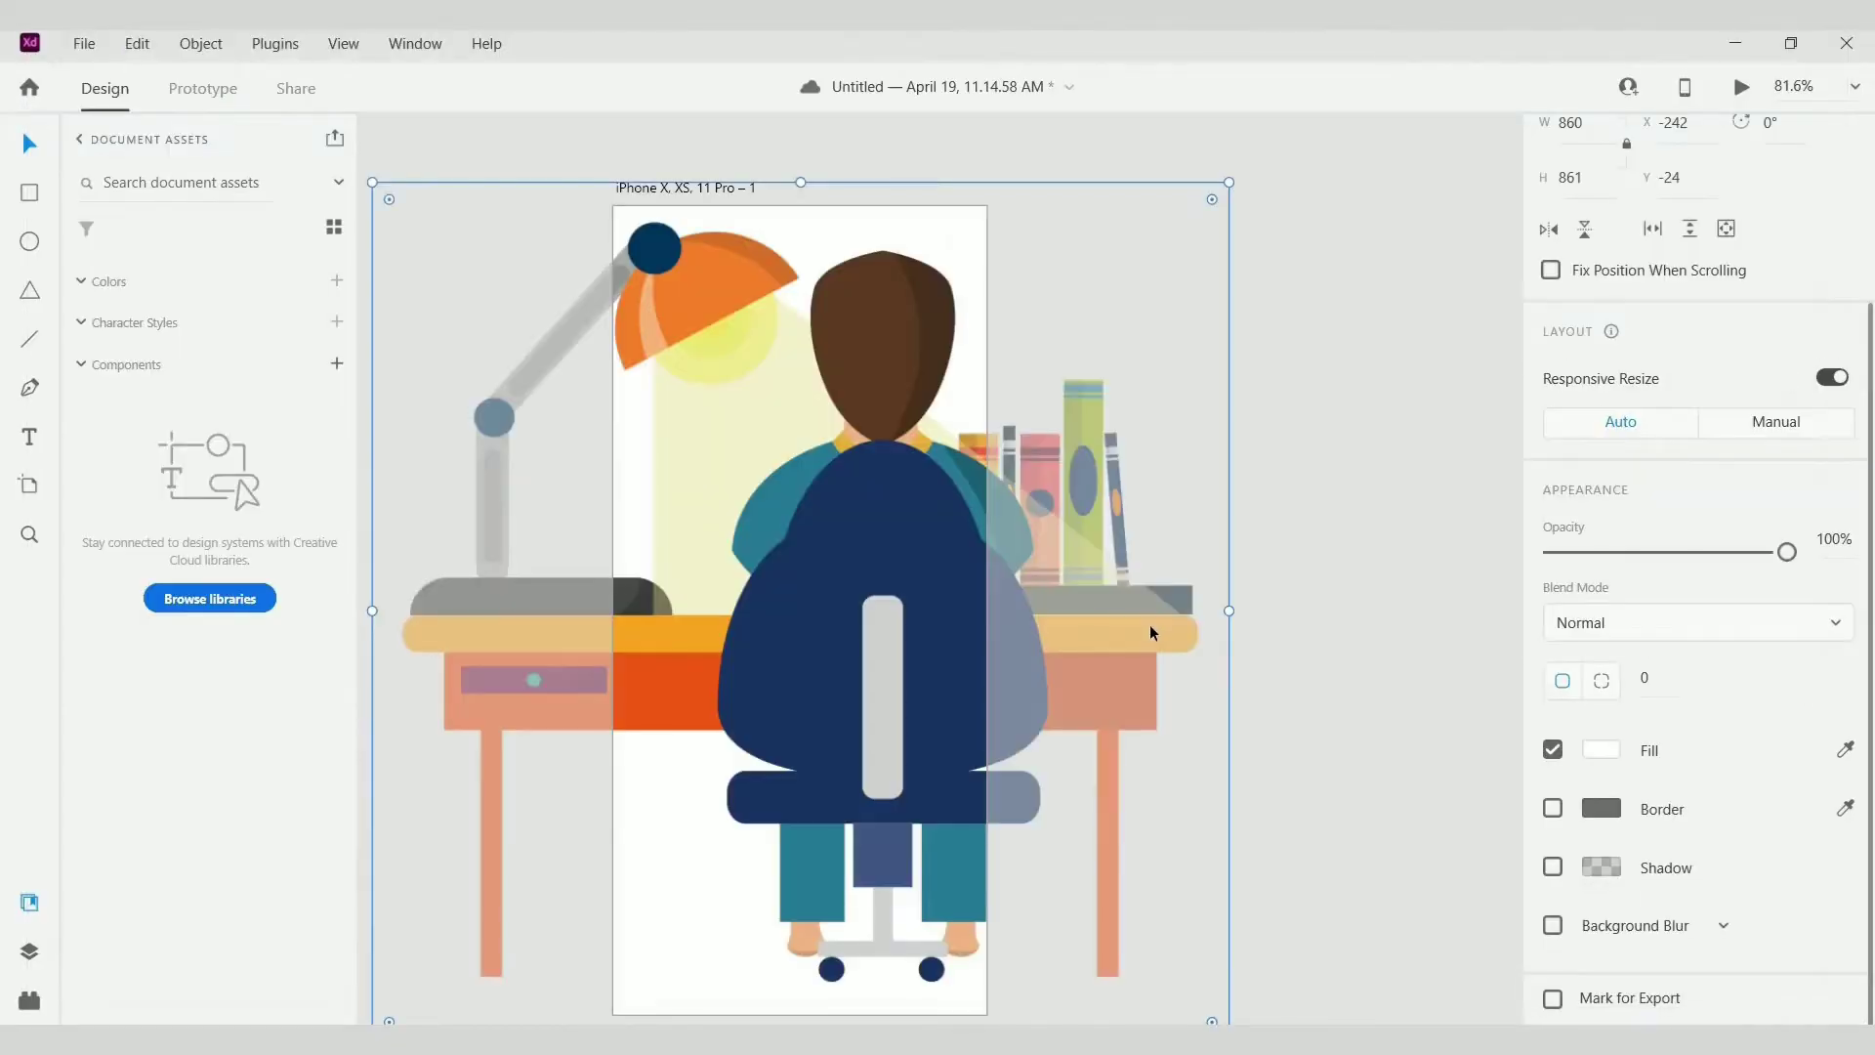
Step: Scale the imported desk illustration down to about 99 by 99 and place it inside the rounded rectangle
scroll(1104, 508, "down", 2)
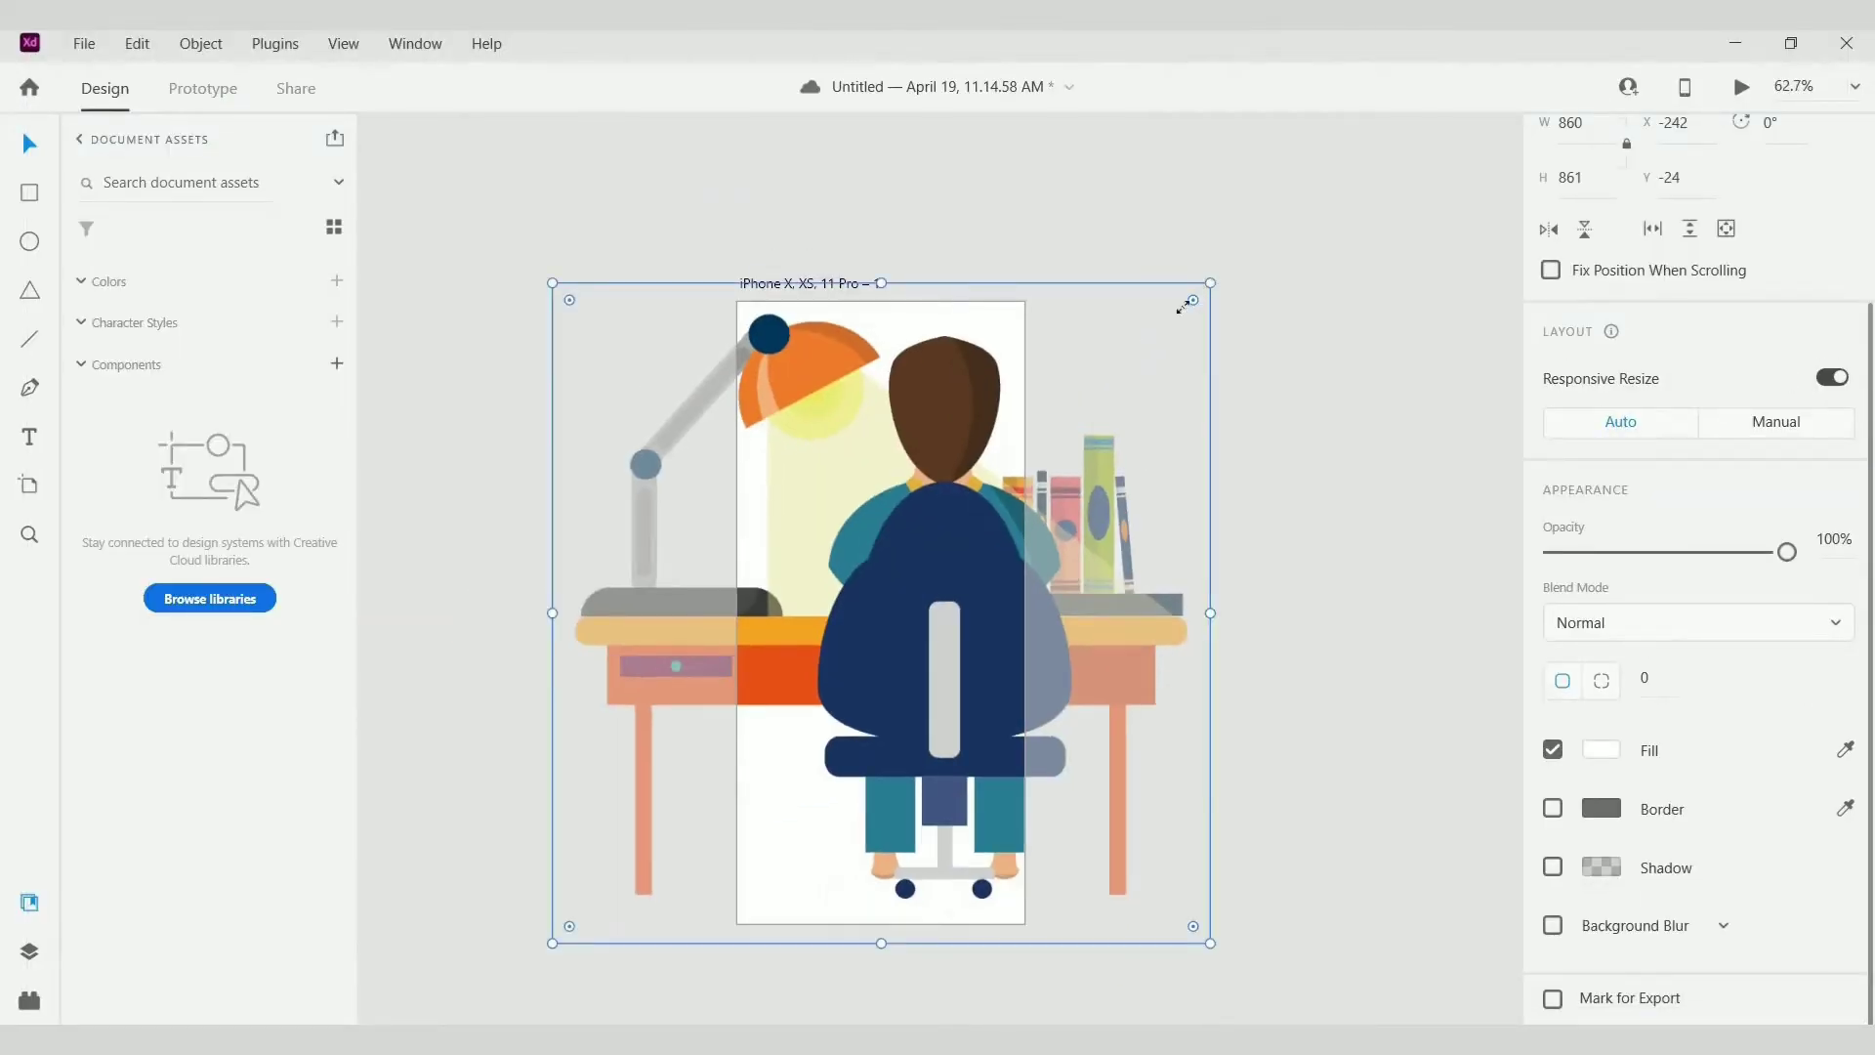
left_click_drag(915, 589, 690, 805)
left_click_drag(621, 860, 893, 450)
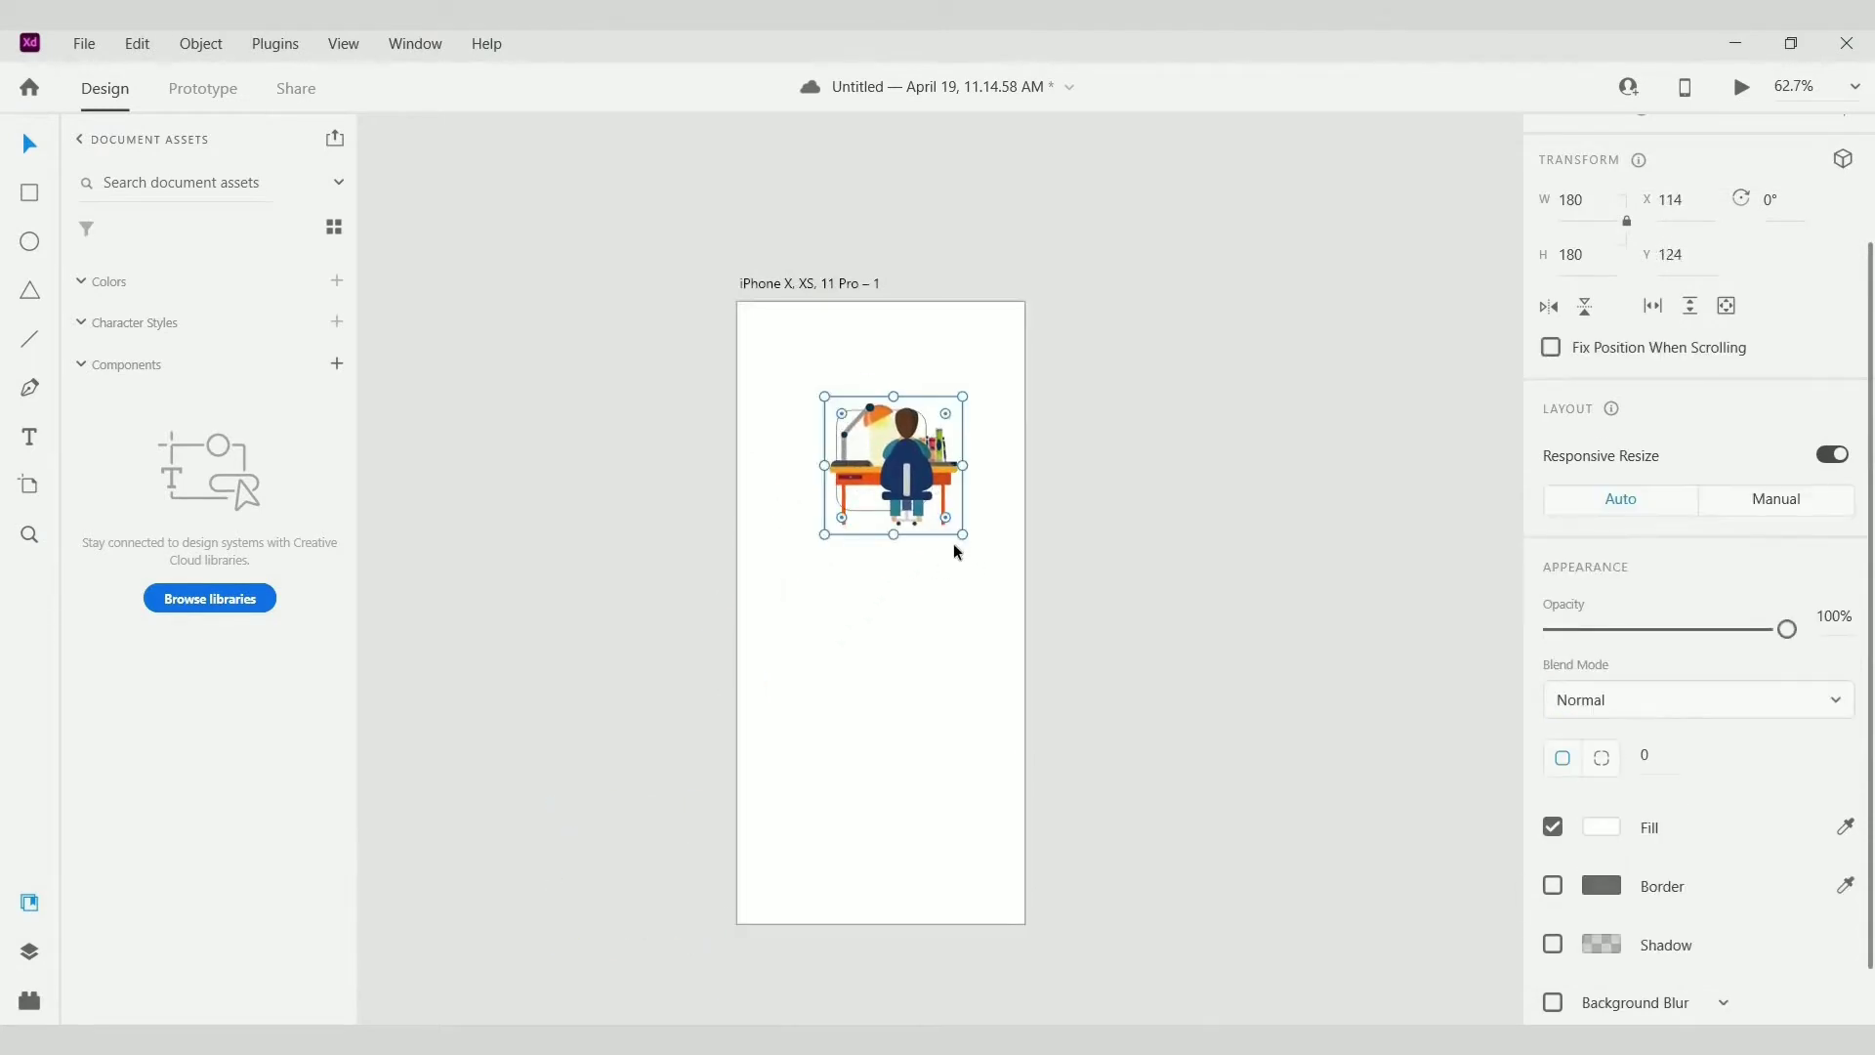
scroll(954, 543, "up", 2)
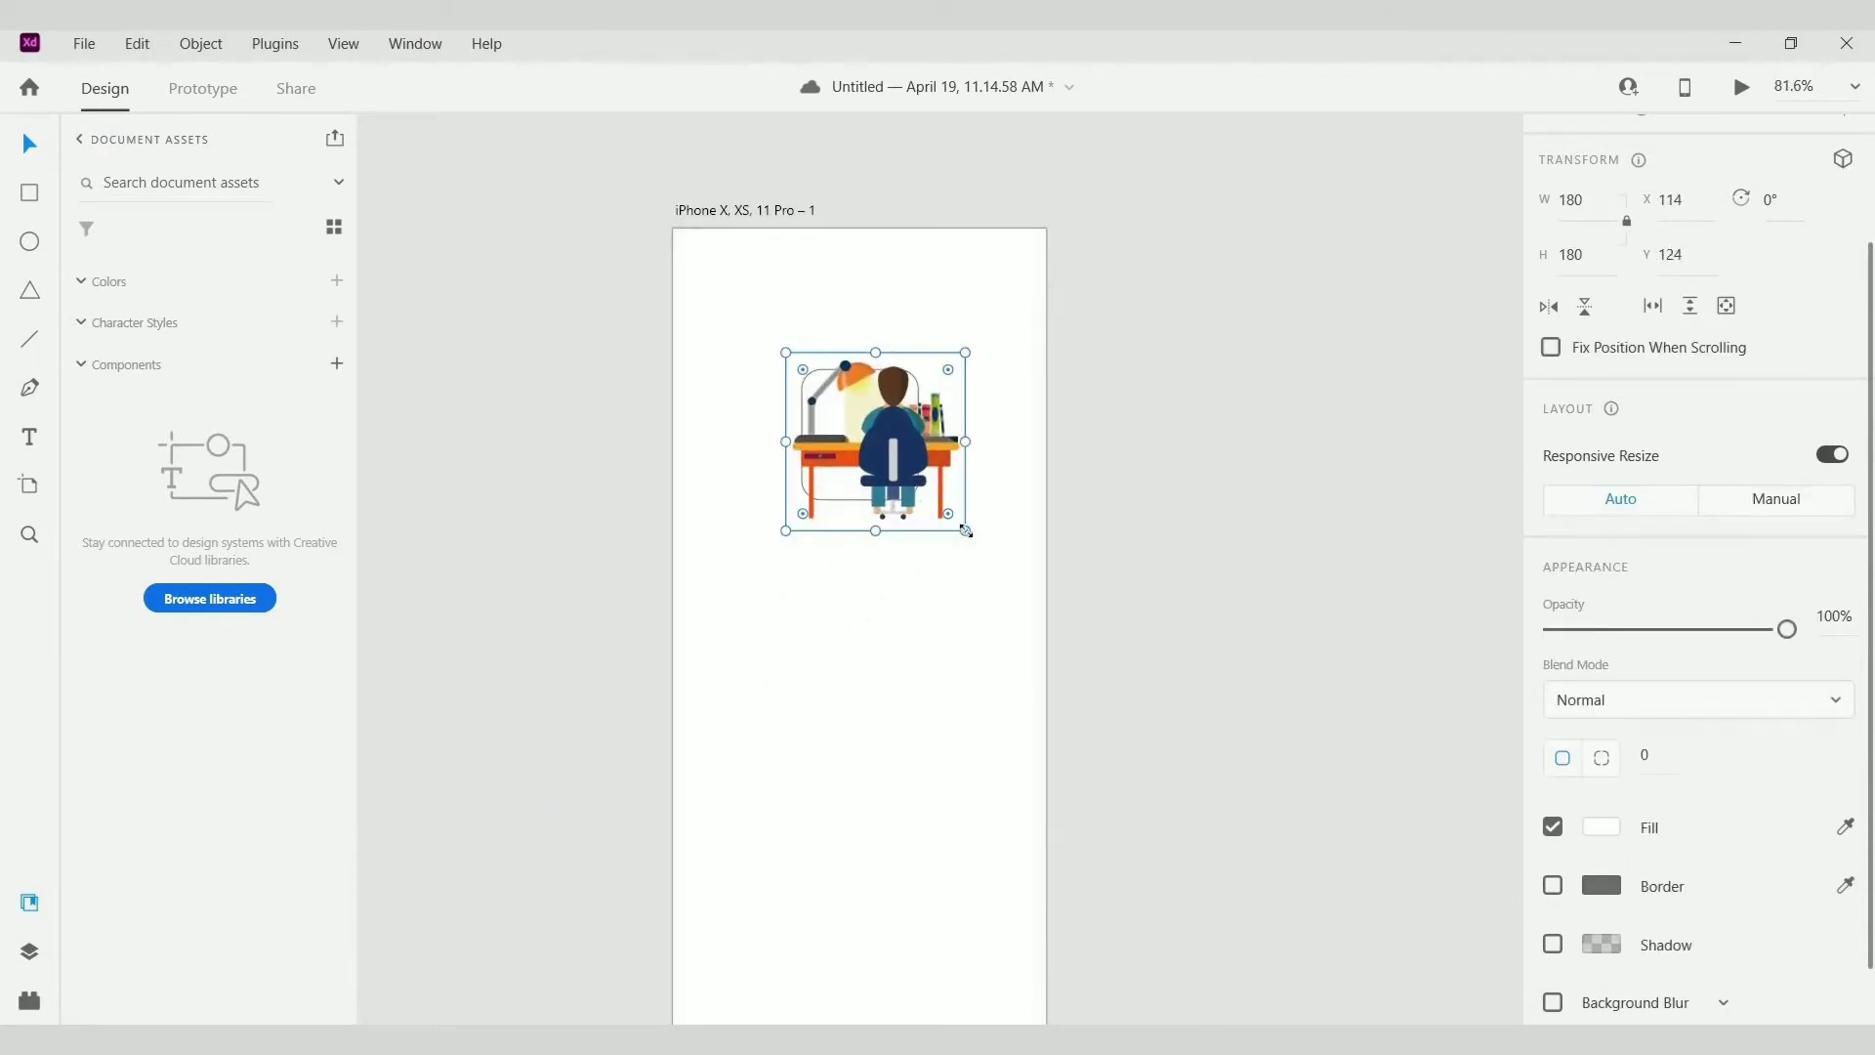
left_click_drag(965, 531, 864, 433)
scroll(905, 540, "up", 3)
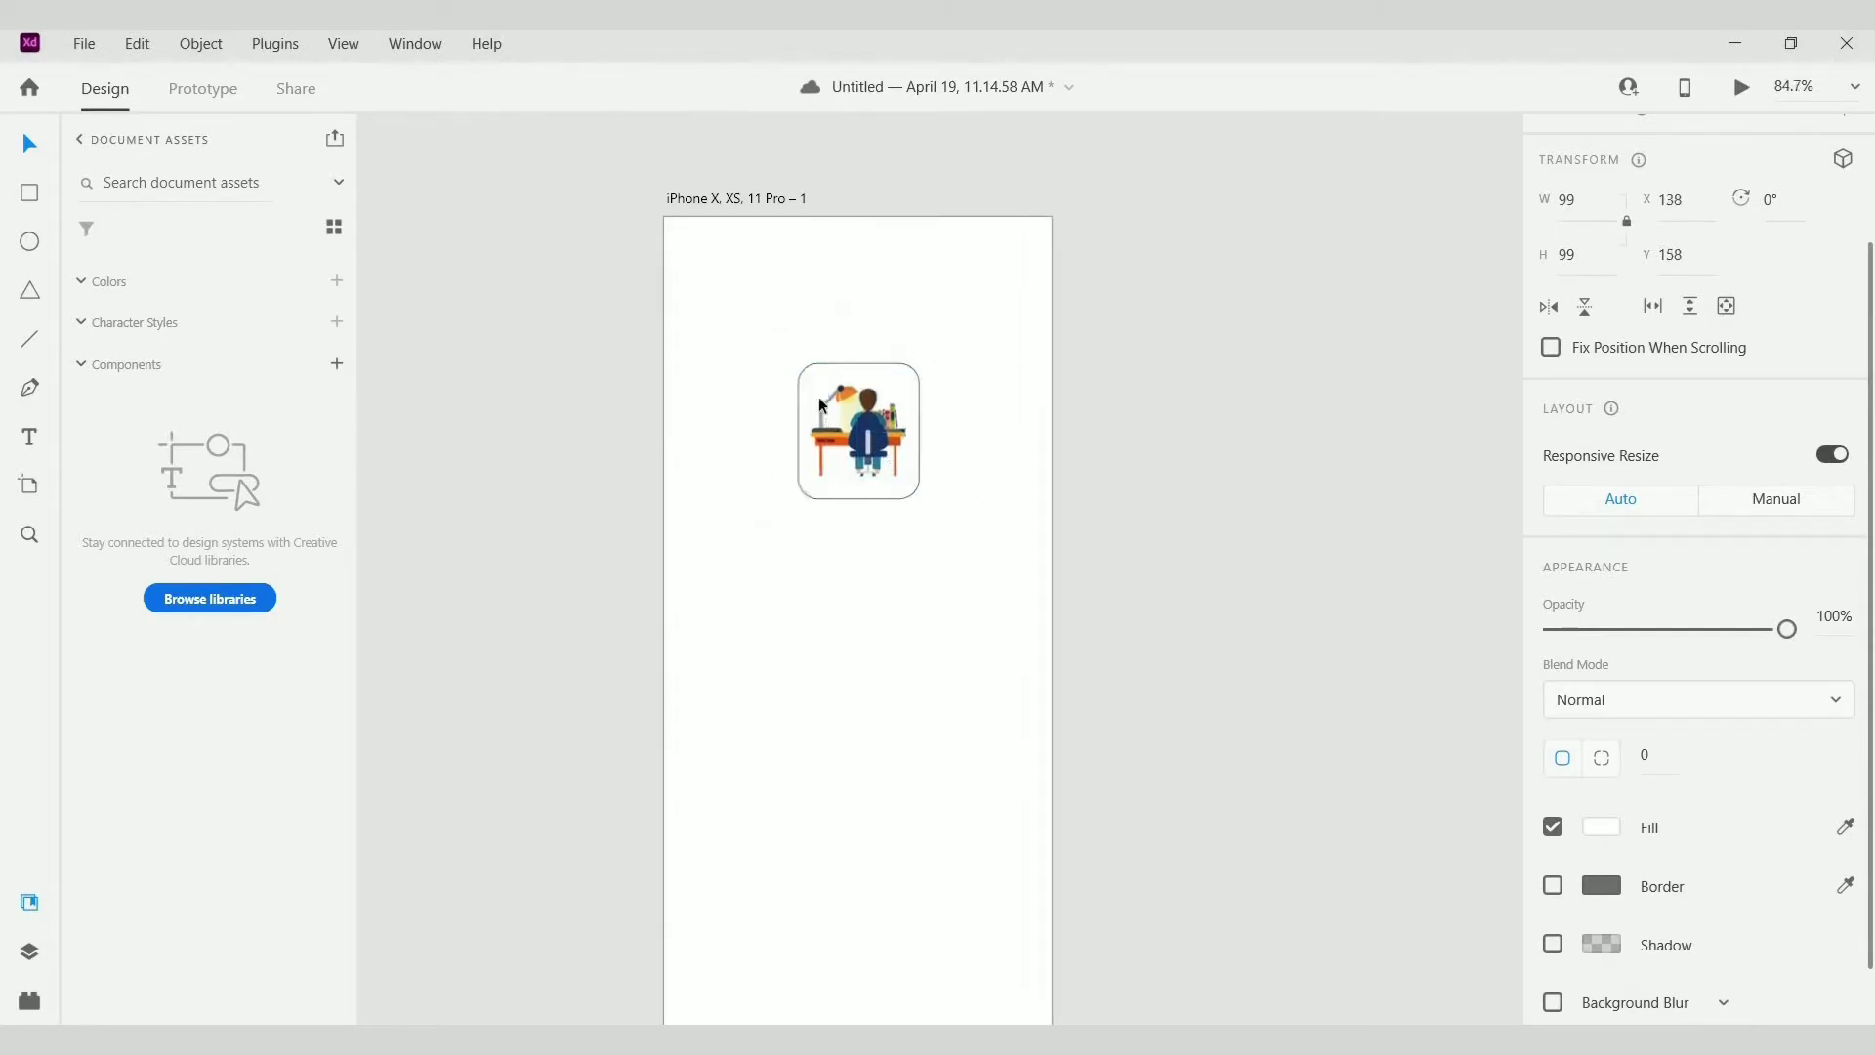
Step: Widen the rounded rectangle leftwards to about 136 and centre the illustration horizontally within it
left_click(778, 365)
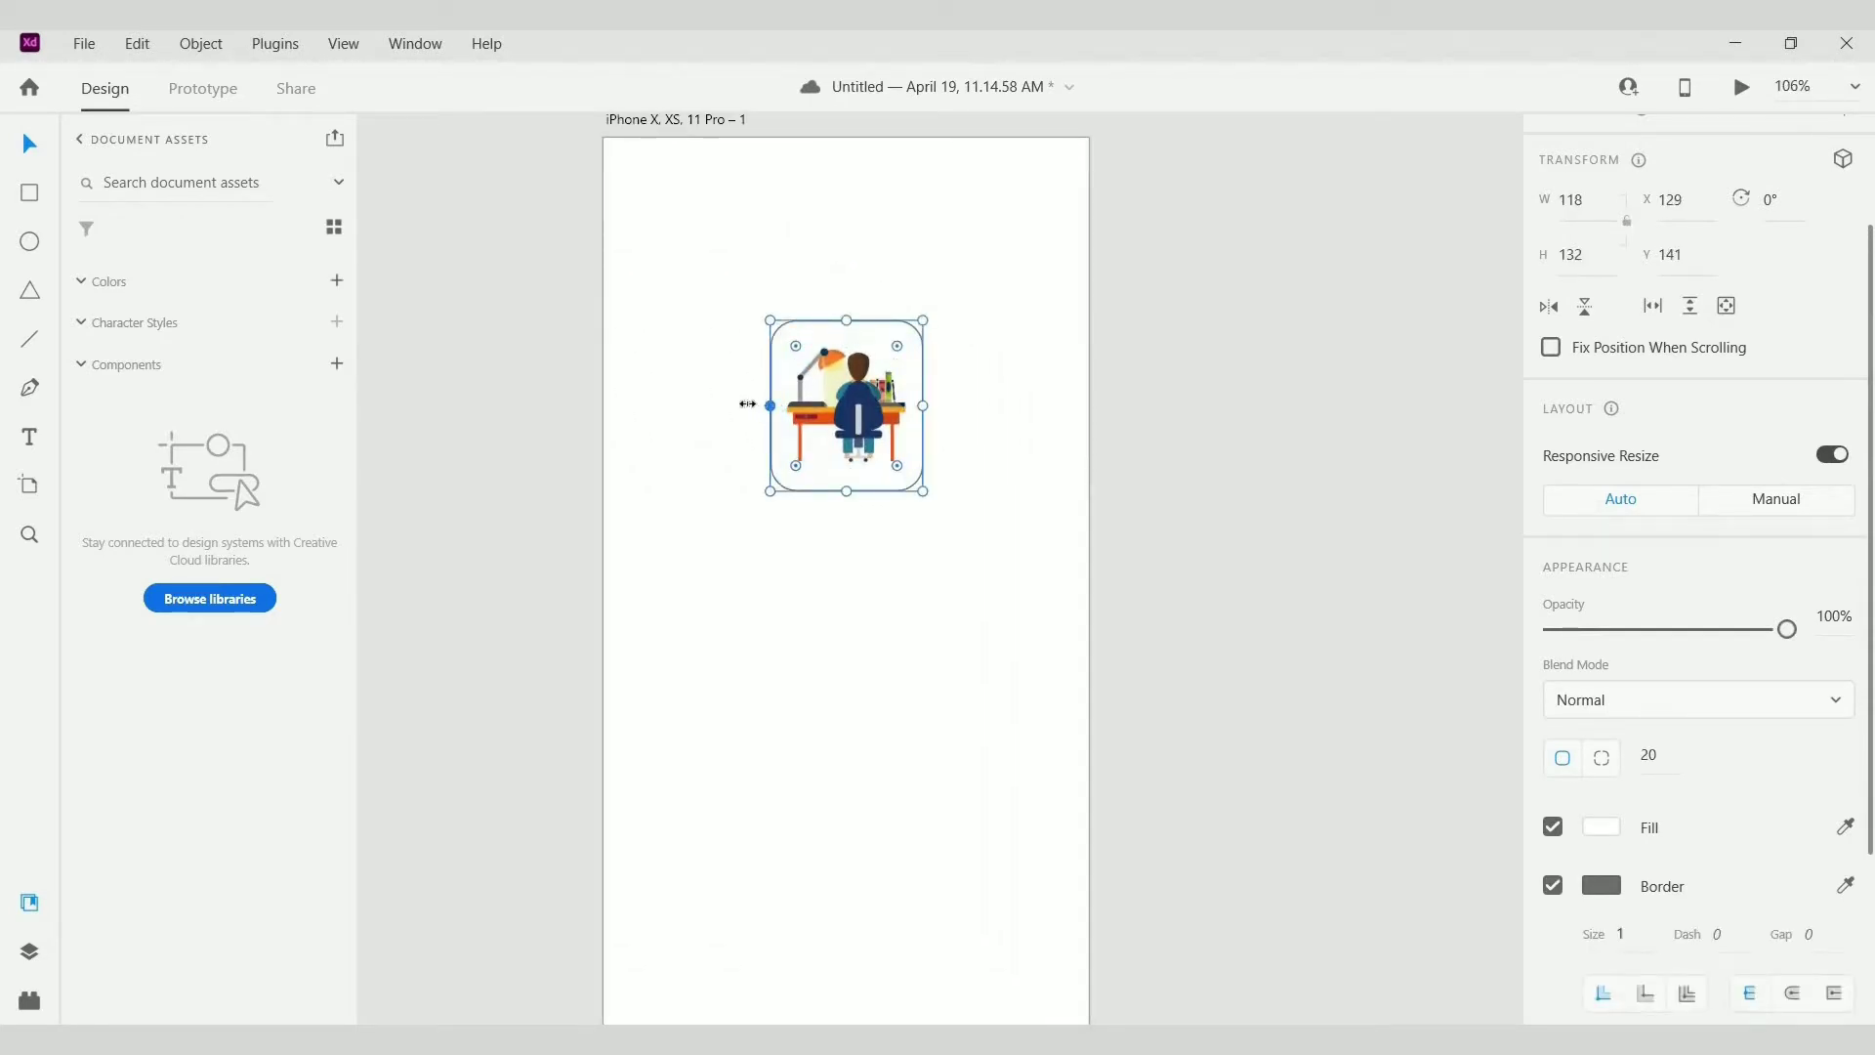
left_click_drag(748, 403, 747, 404)
left_click(832, 407)
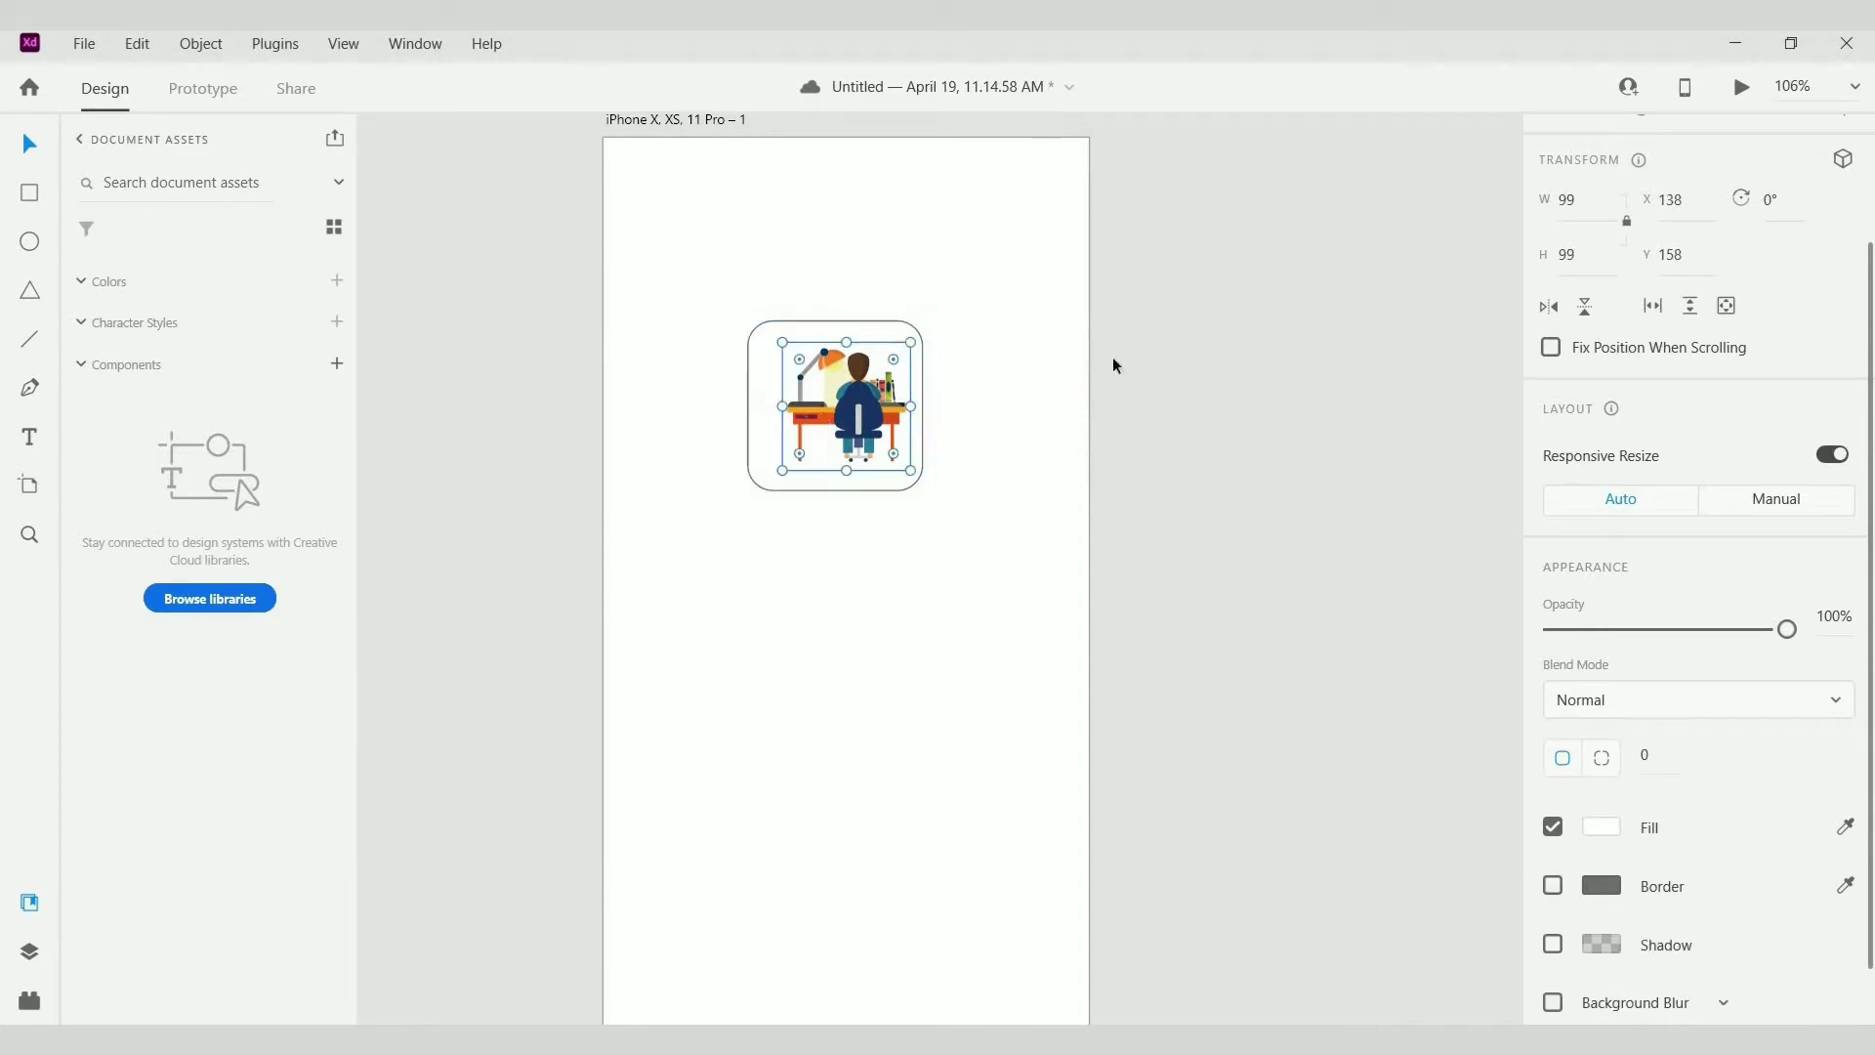
key("ctrl+a")
scroll(1766, 170, "up", 2)
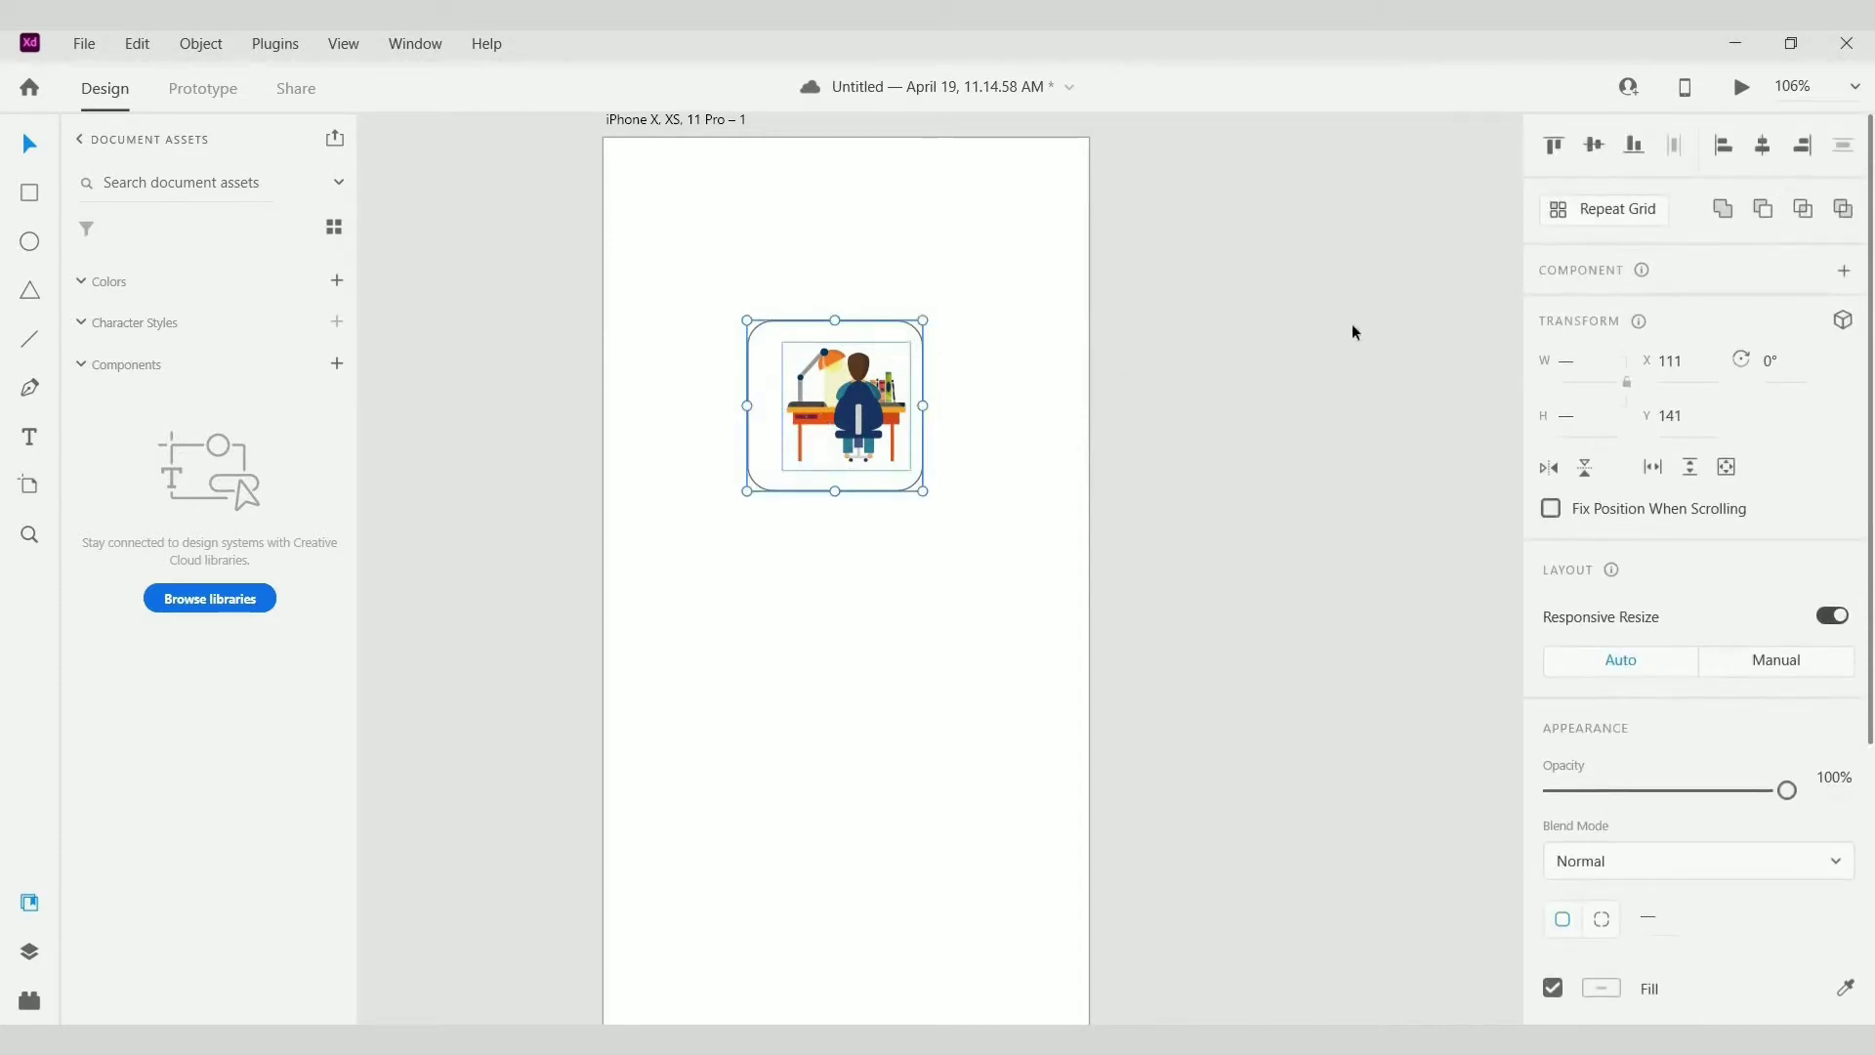
left_click(1762, 144)
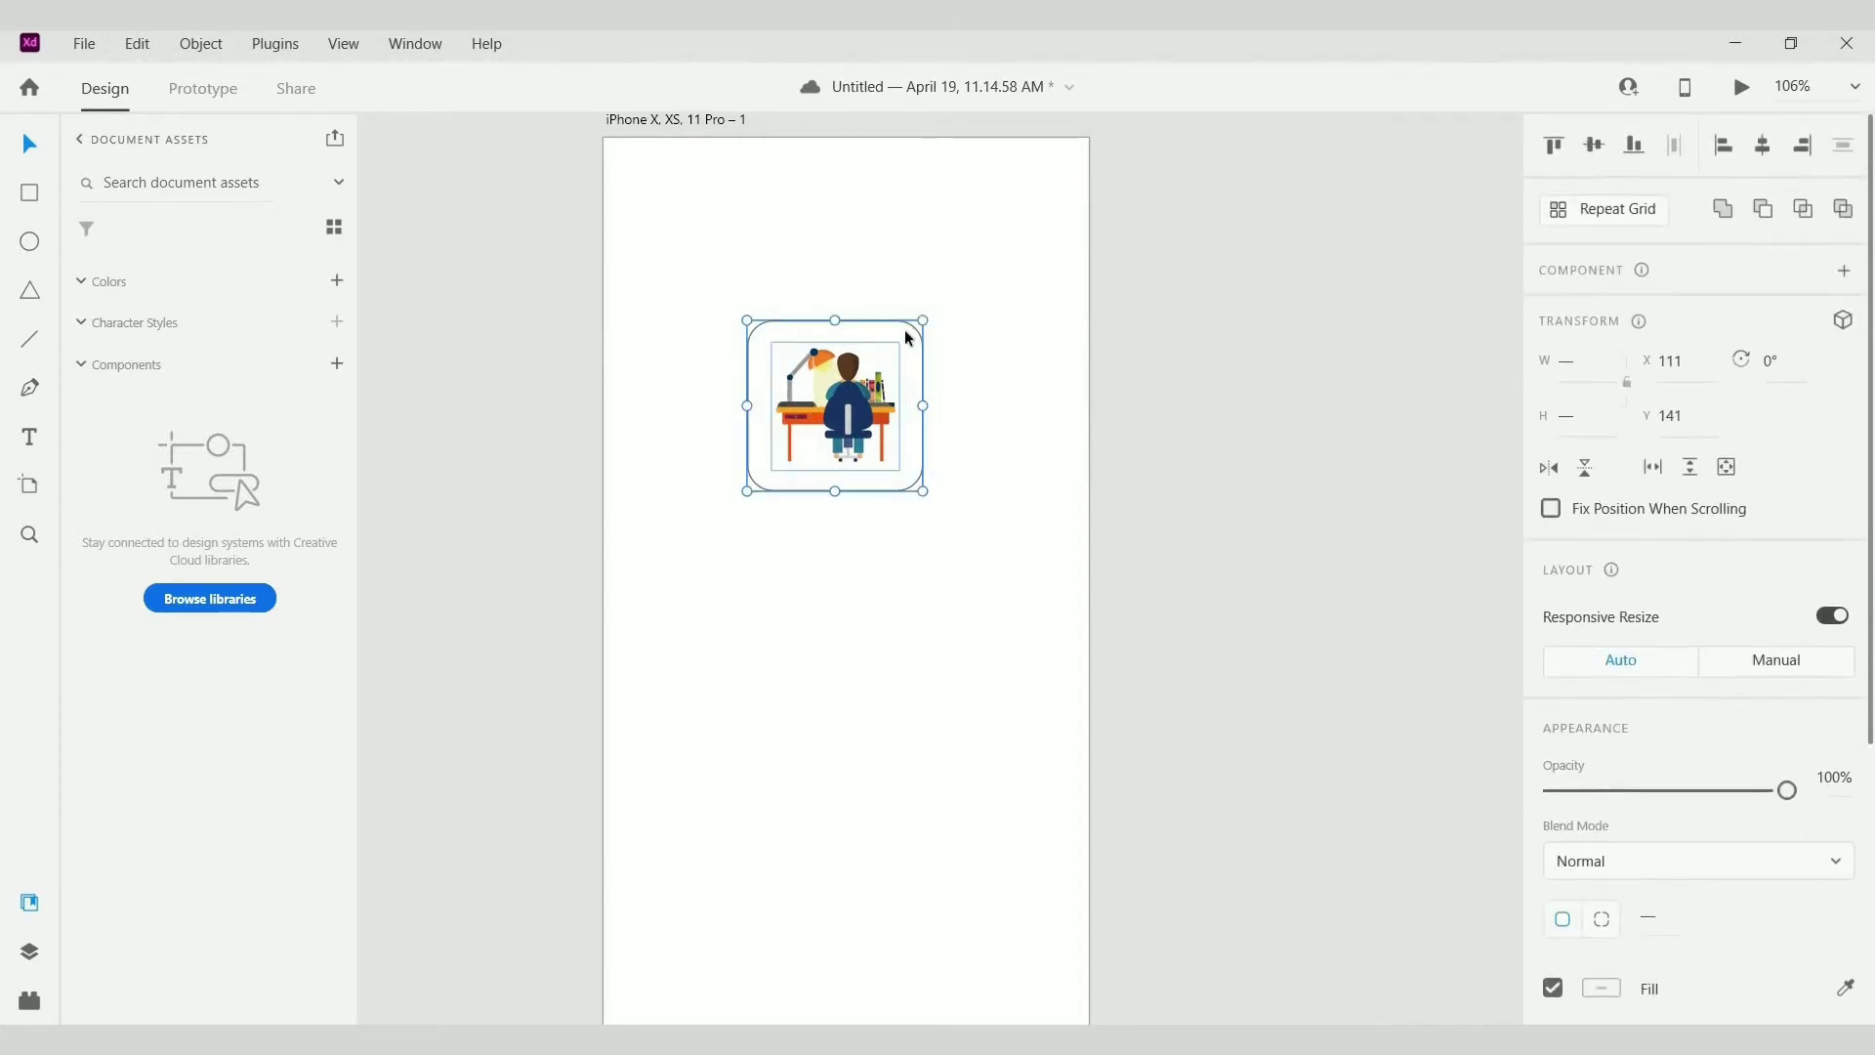
Step: Remove the border from the rounded rectangle behind the illustration
scroll(1672, 792, "down", 3)
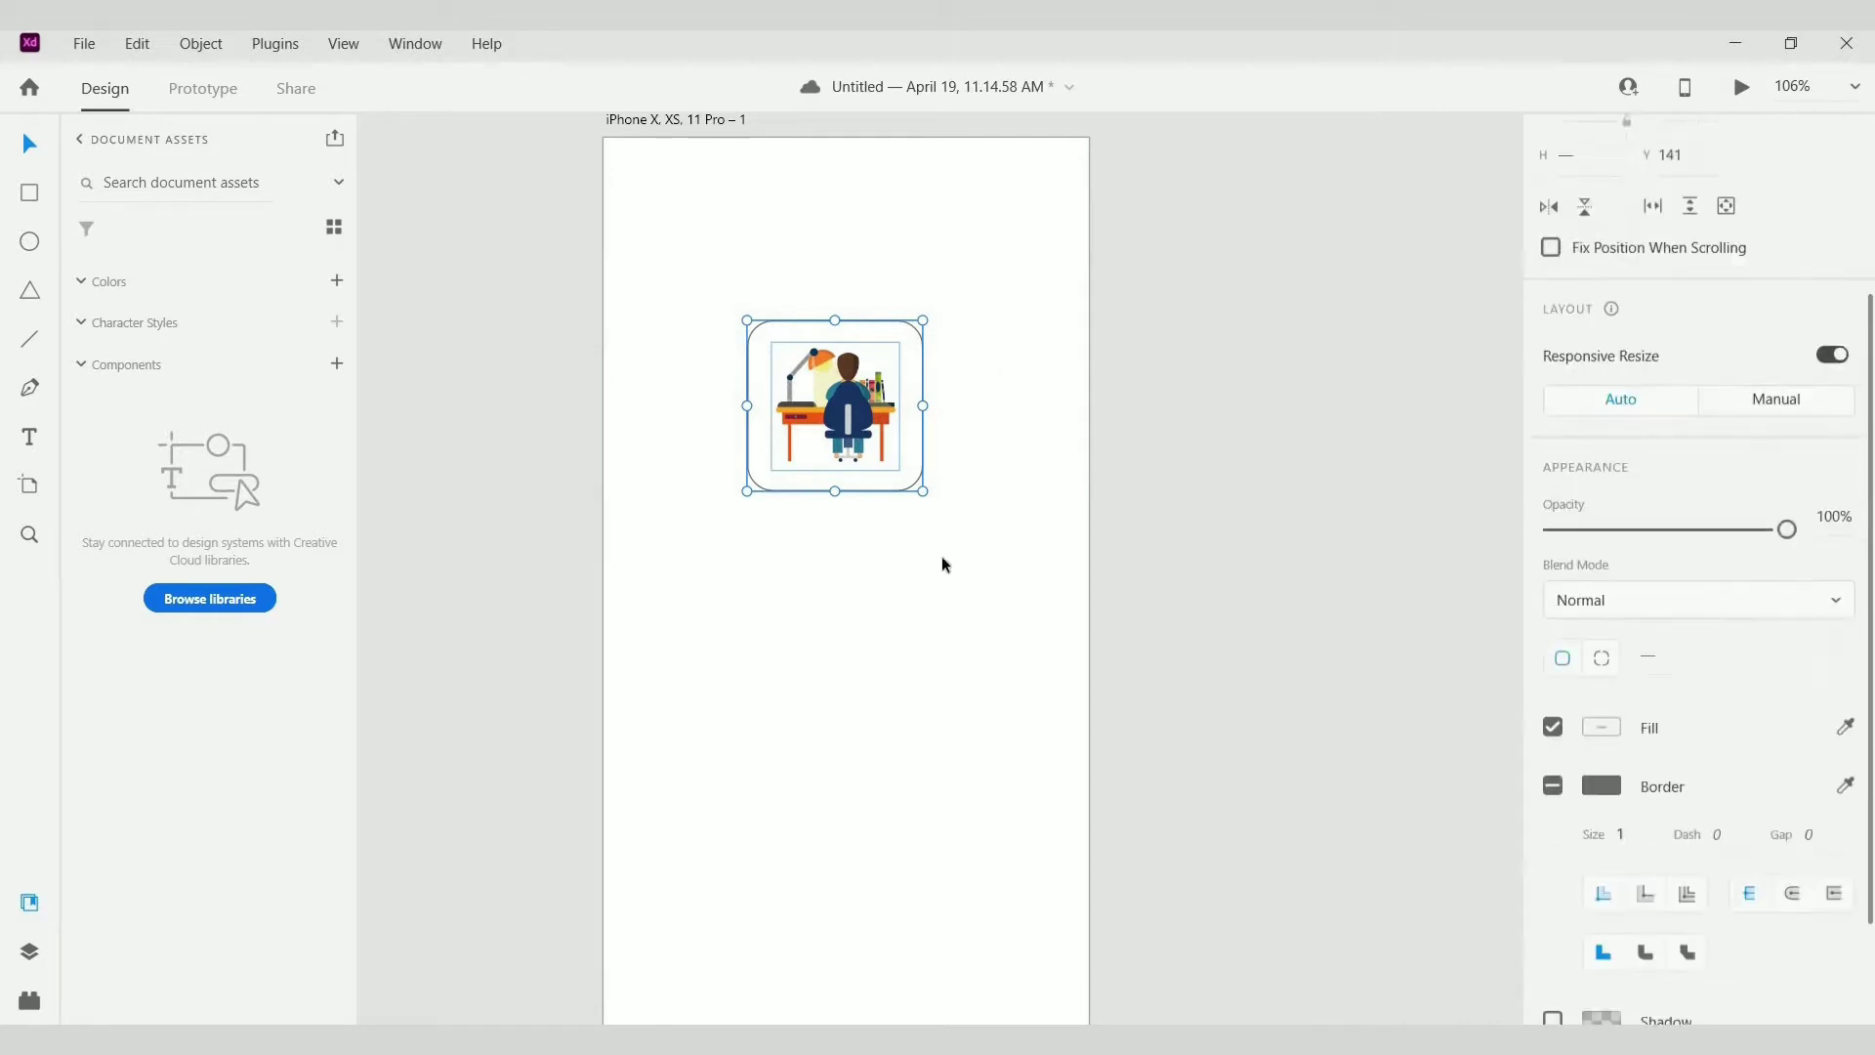
left_click(916, 326)
left_click(891, 350)
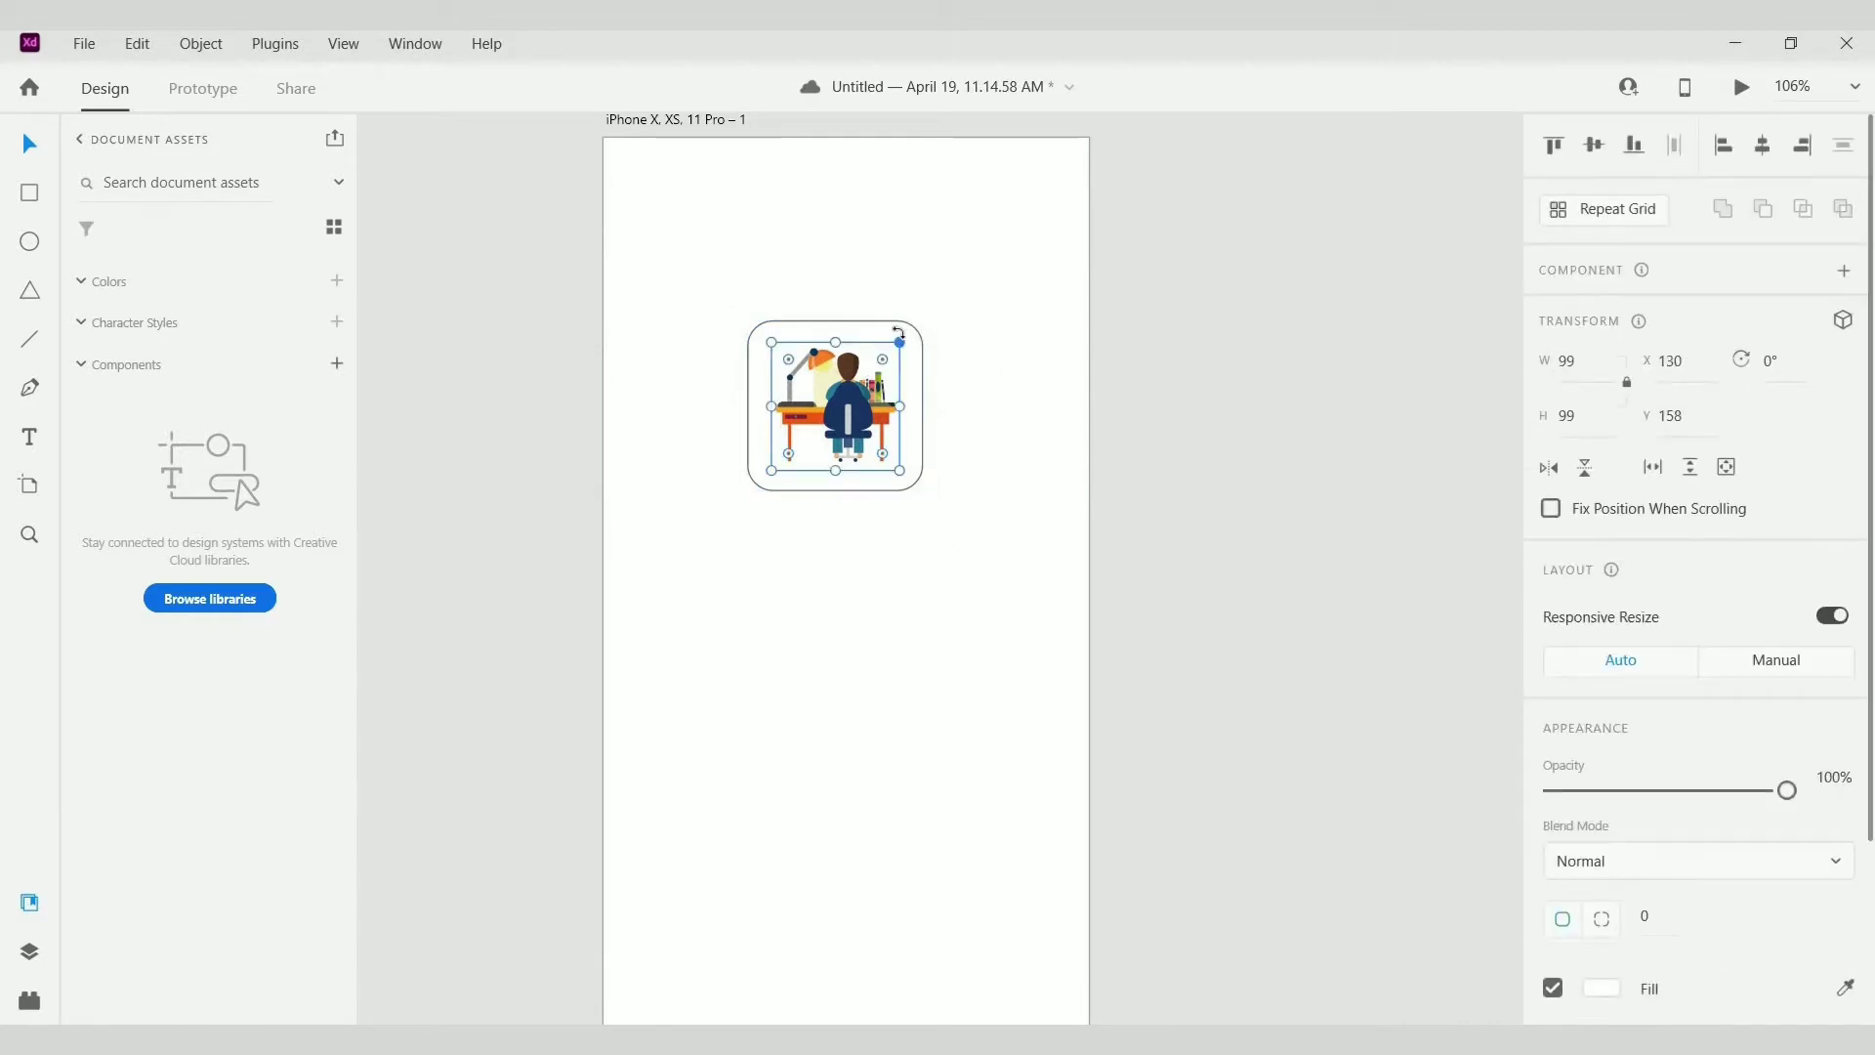
left_click(835, 333)
scroll(1680, 732, "down", 3)
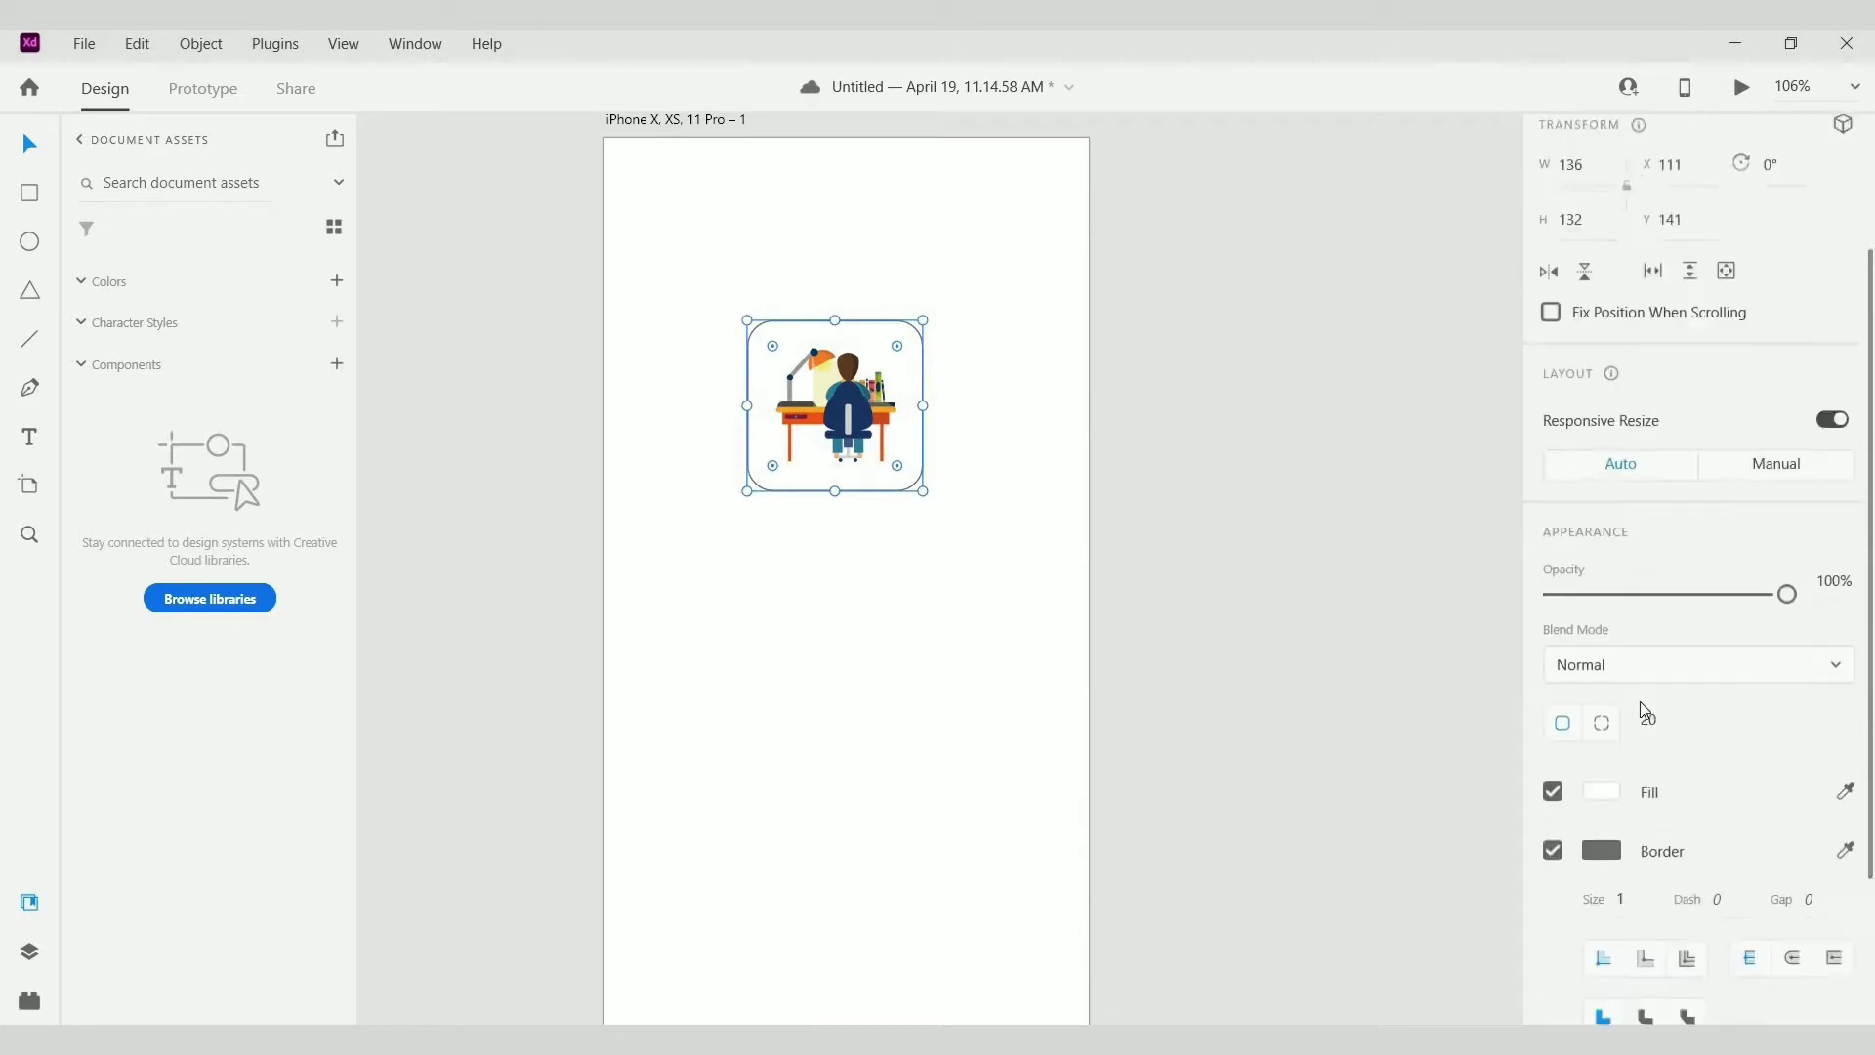
left_click(1554, 772)
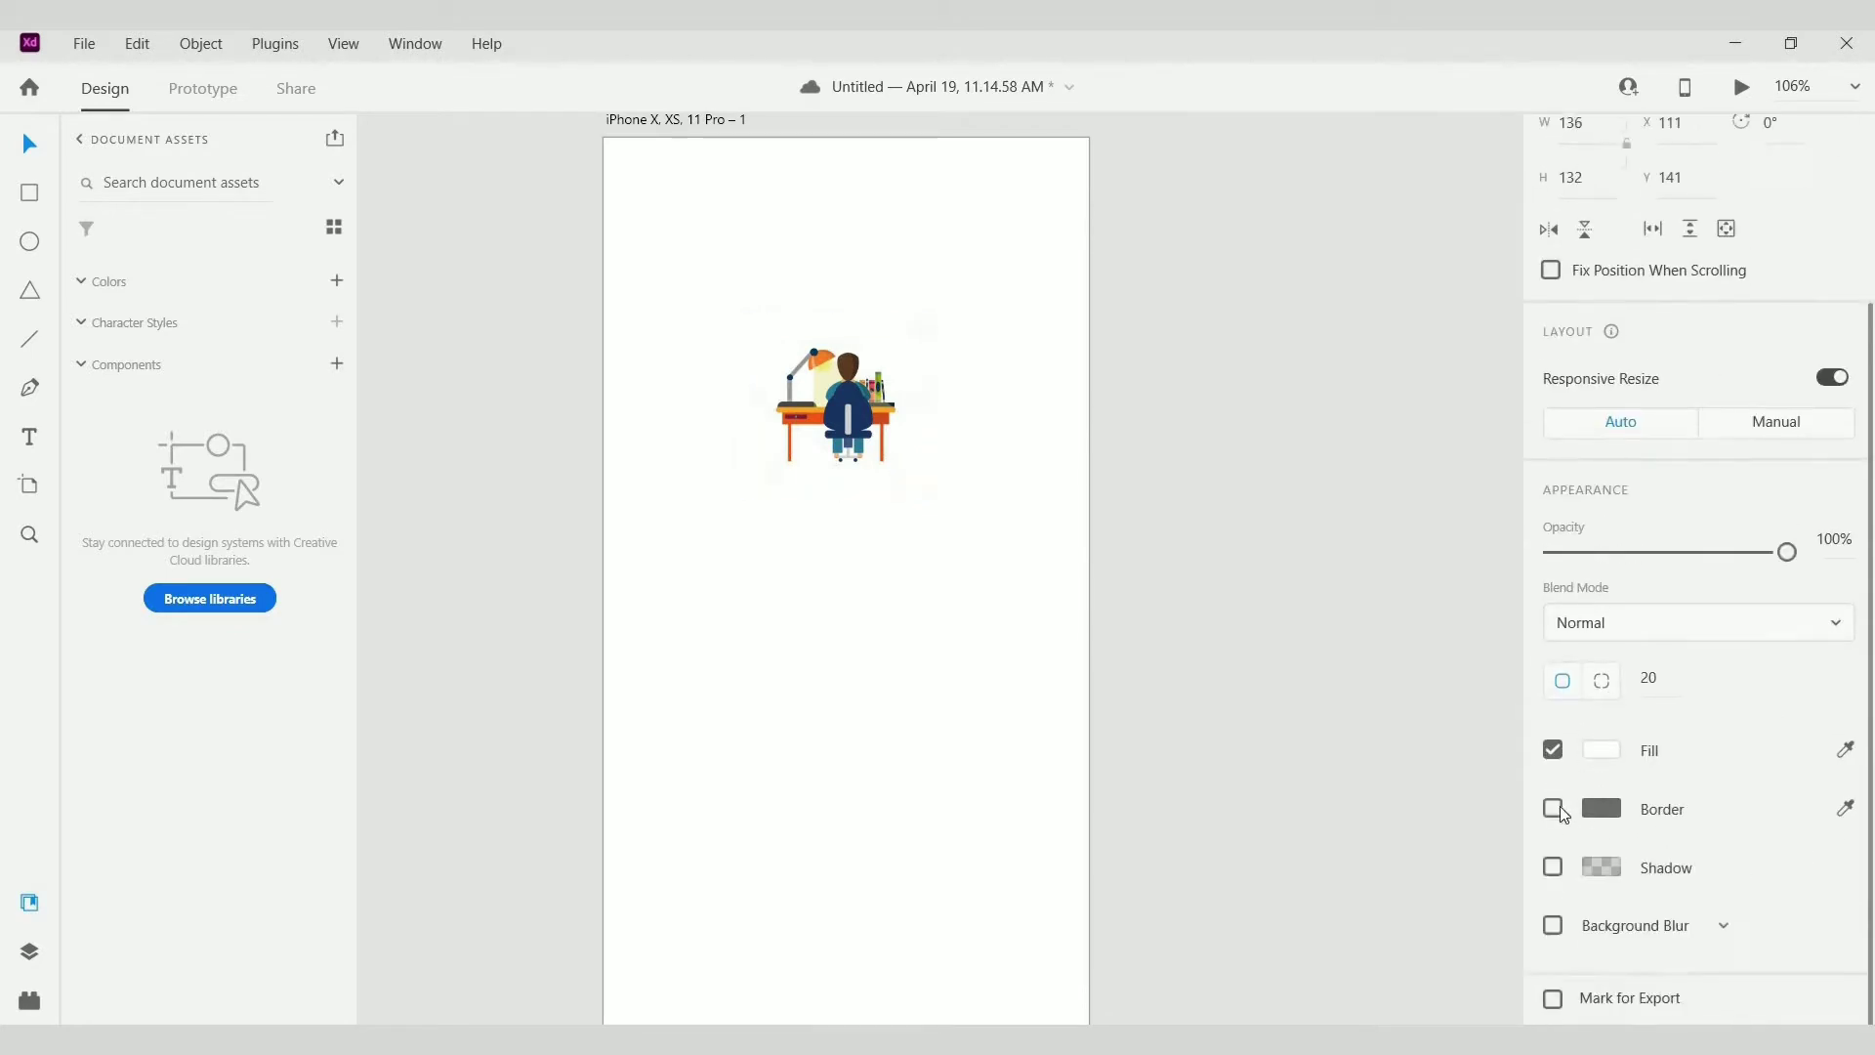
Step: Fill the rounded rectangle with the light blue solid colour #7BB6F0
left_click(1600, 752)
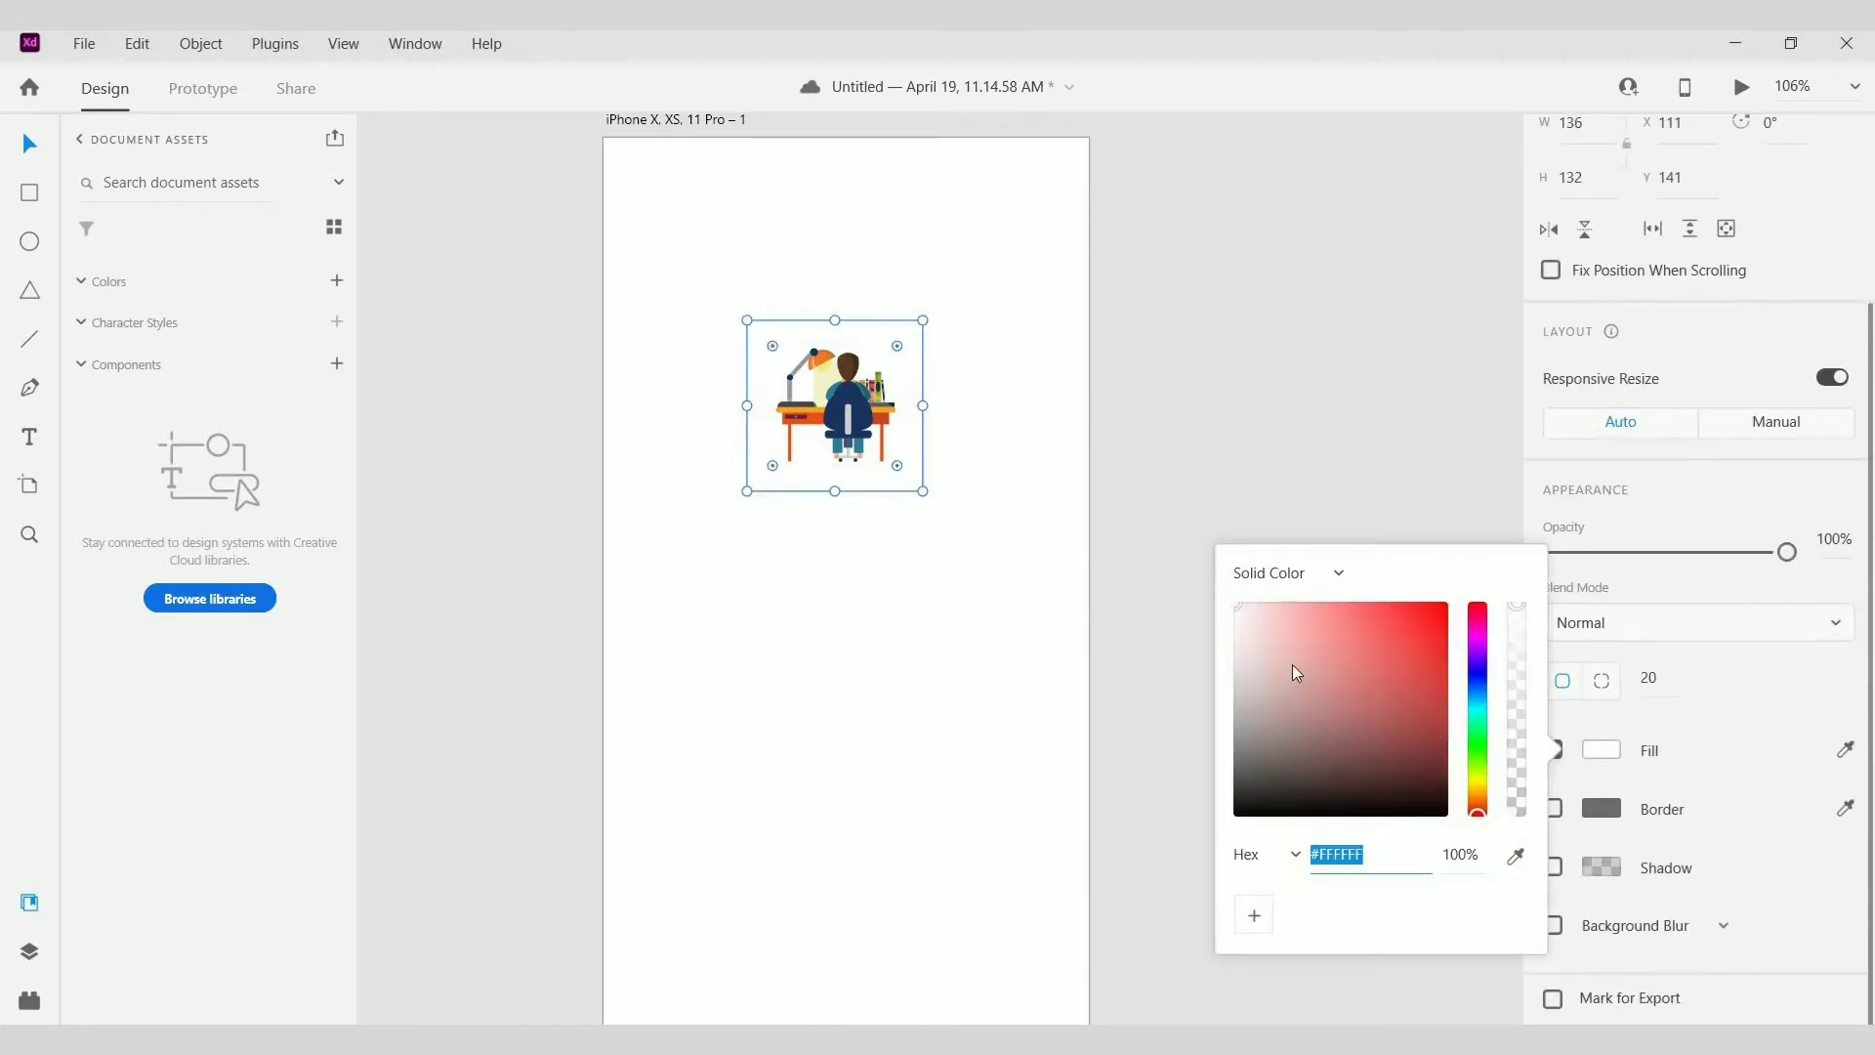
left_click_drag(1416, 665, 1479, 691)
left_click(1478, 650)
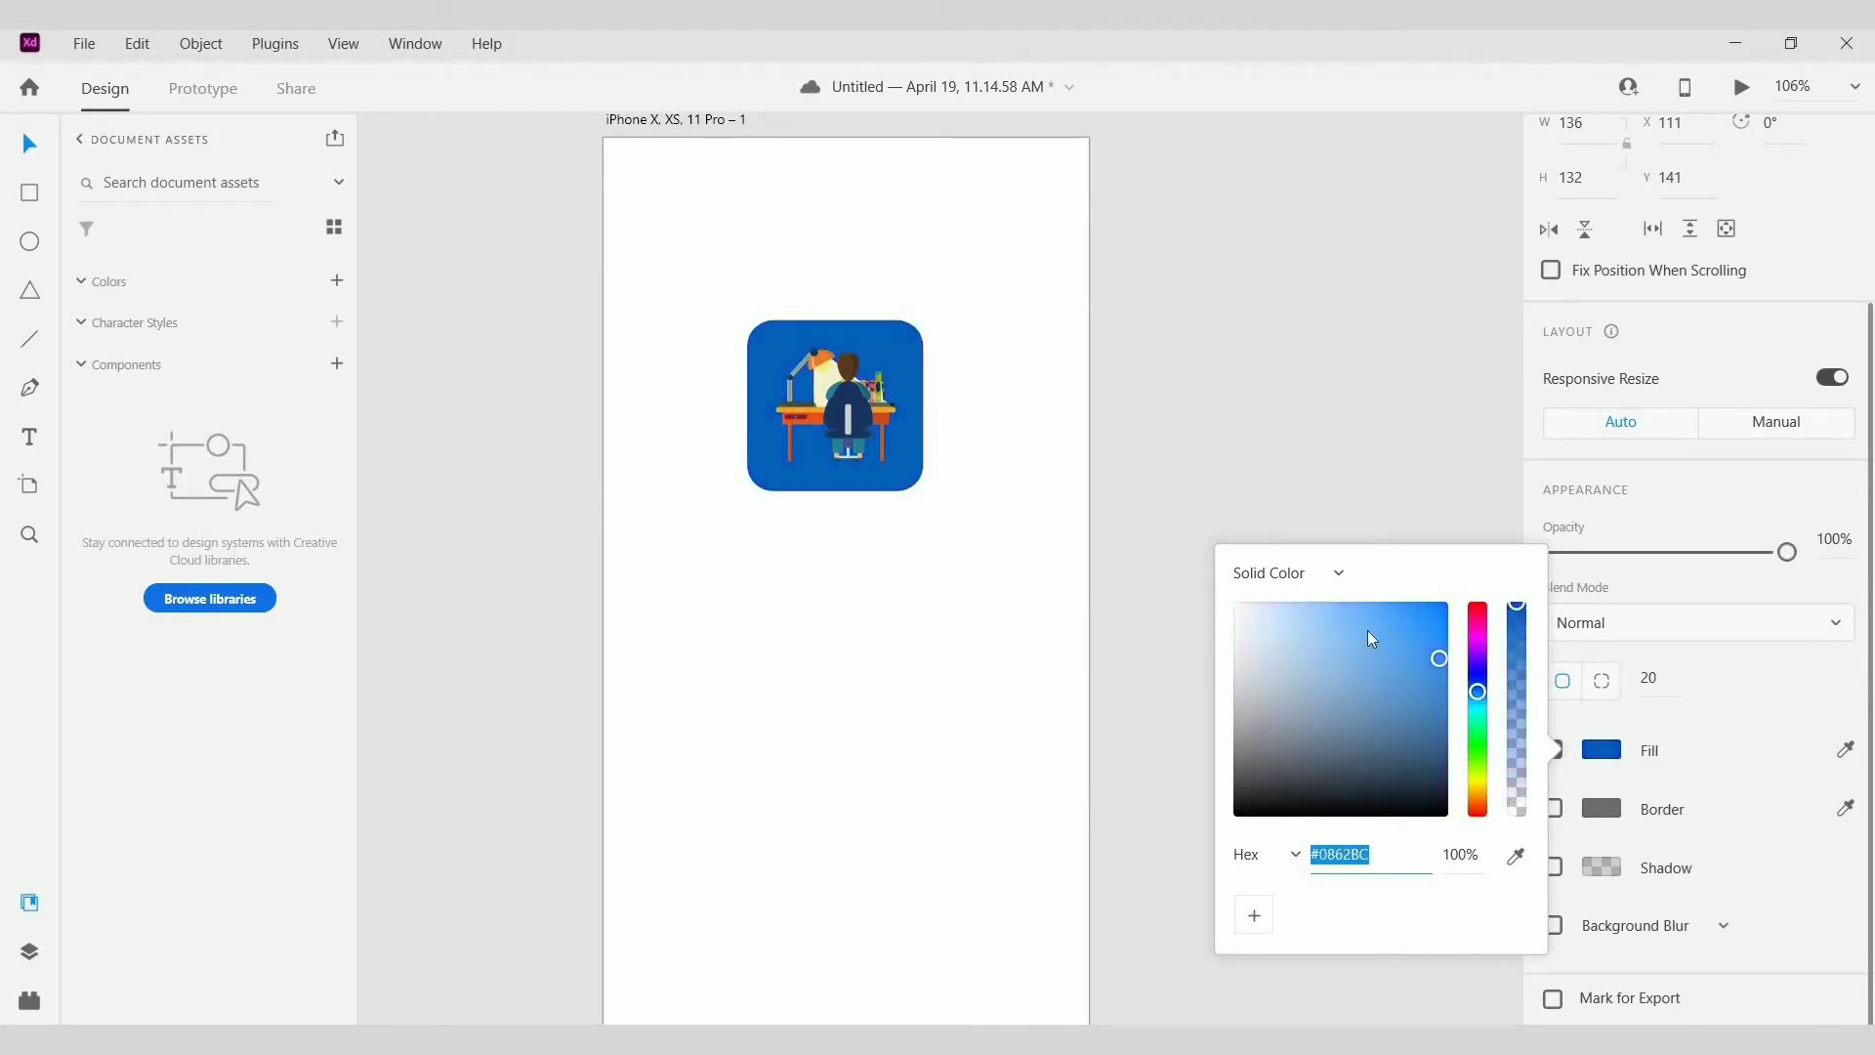
left_click_drag(1368, 629, 1338, 615)
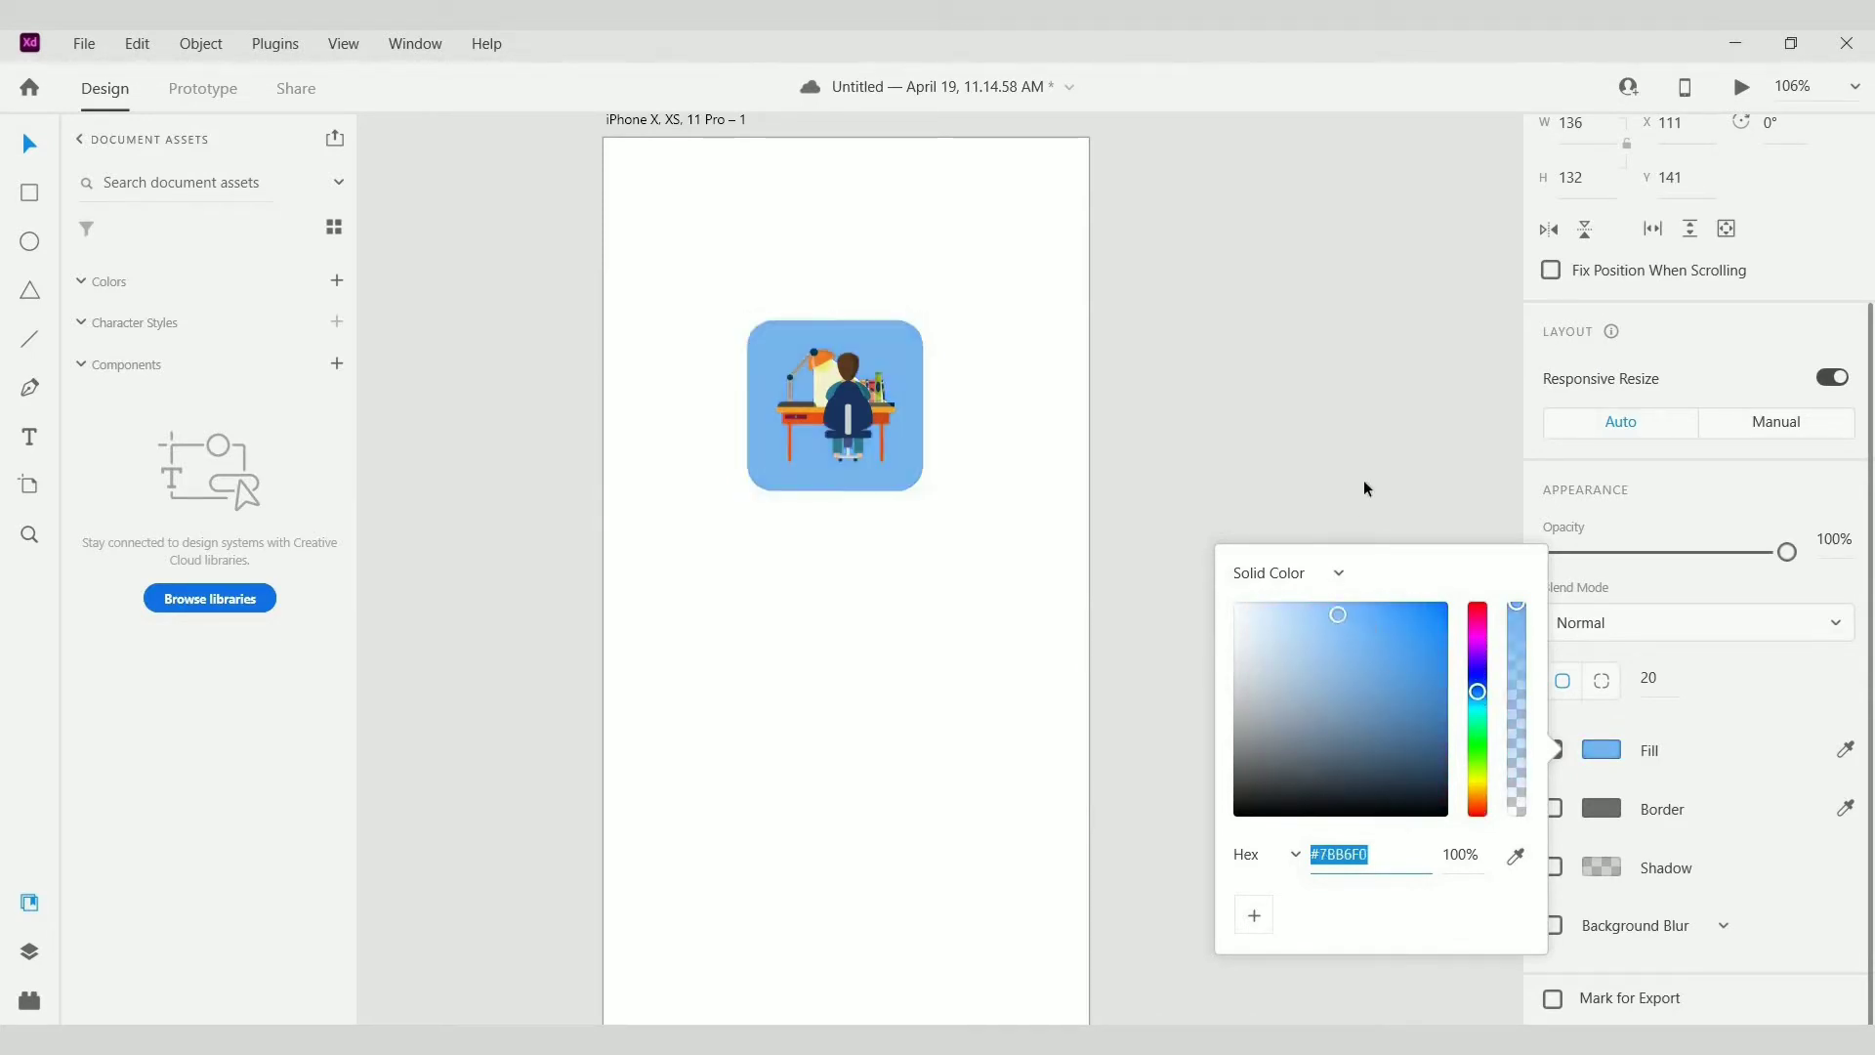
left_click(1047, 489)
Step: Extend the blue rectangle downwards to a height of about 155 and centre the illustration vertically within it
left_click(887, 447)
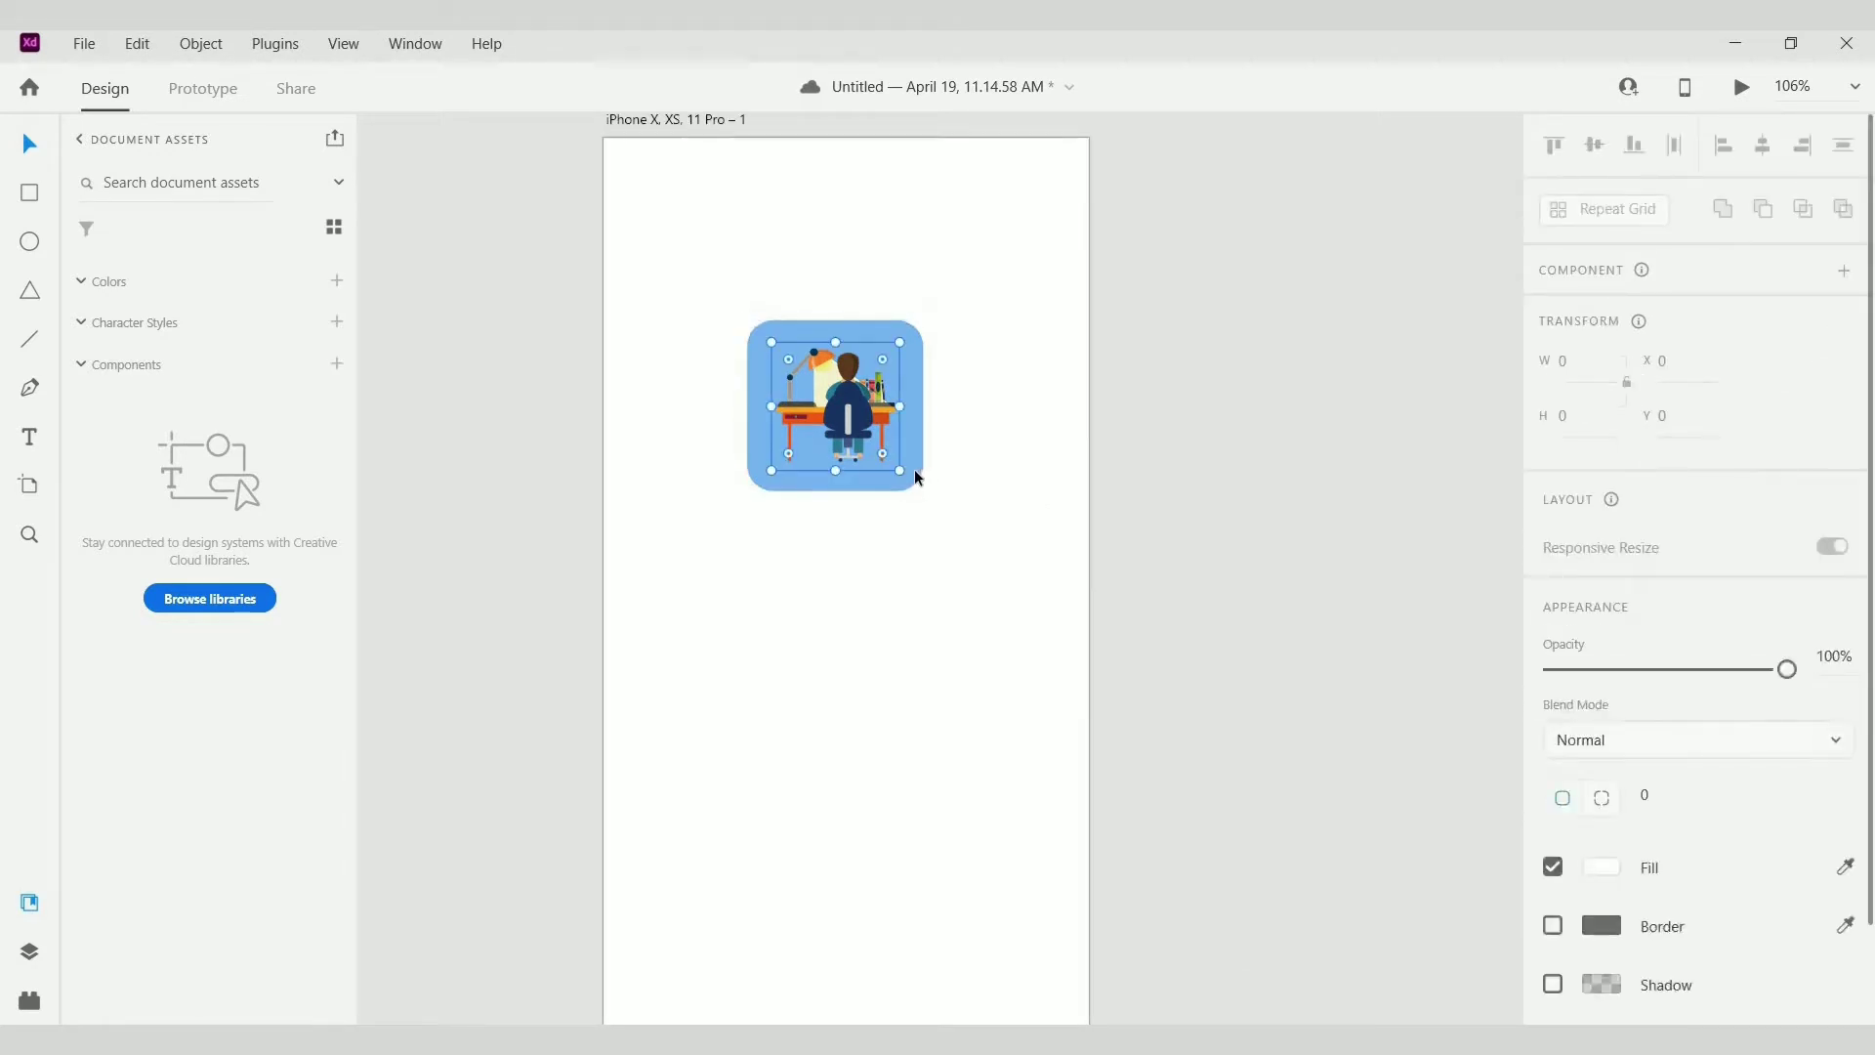
left_click(916, 471)
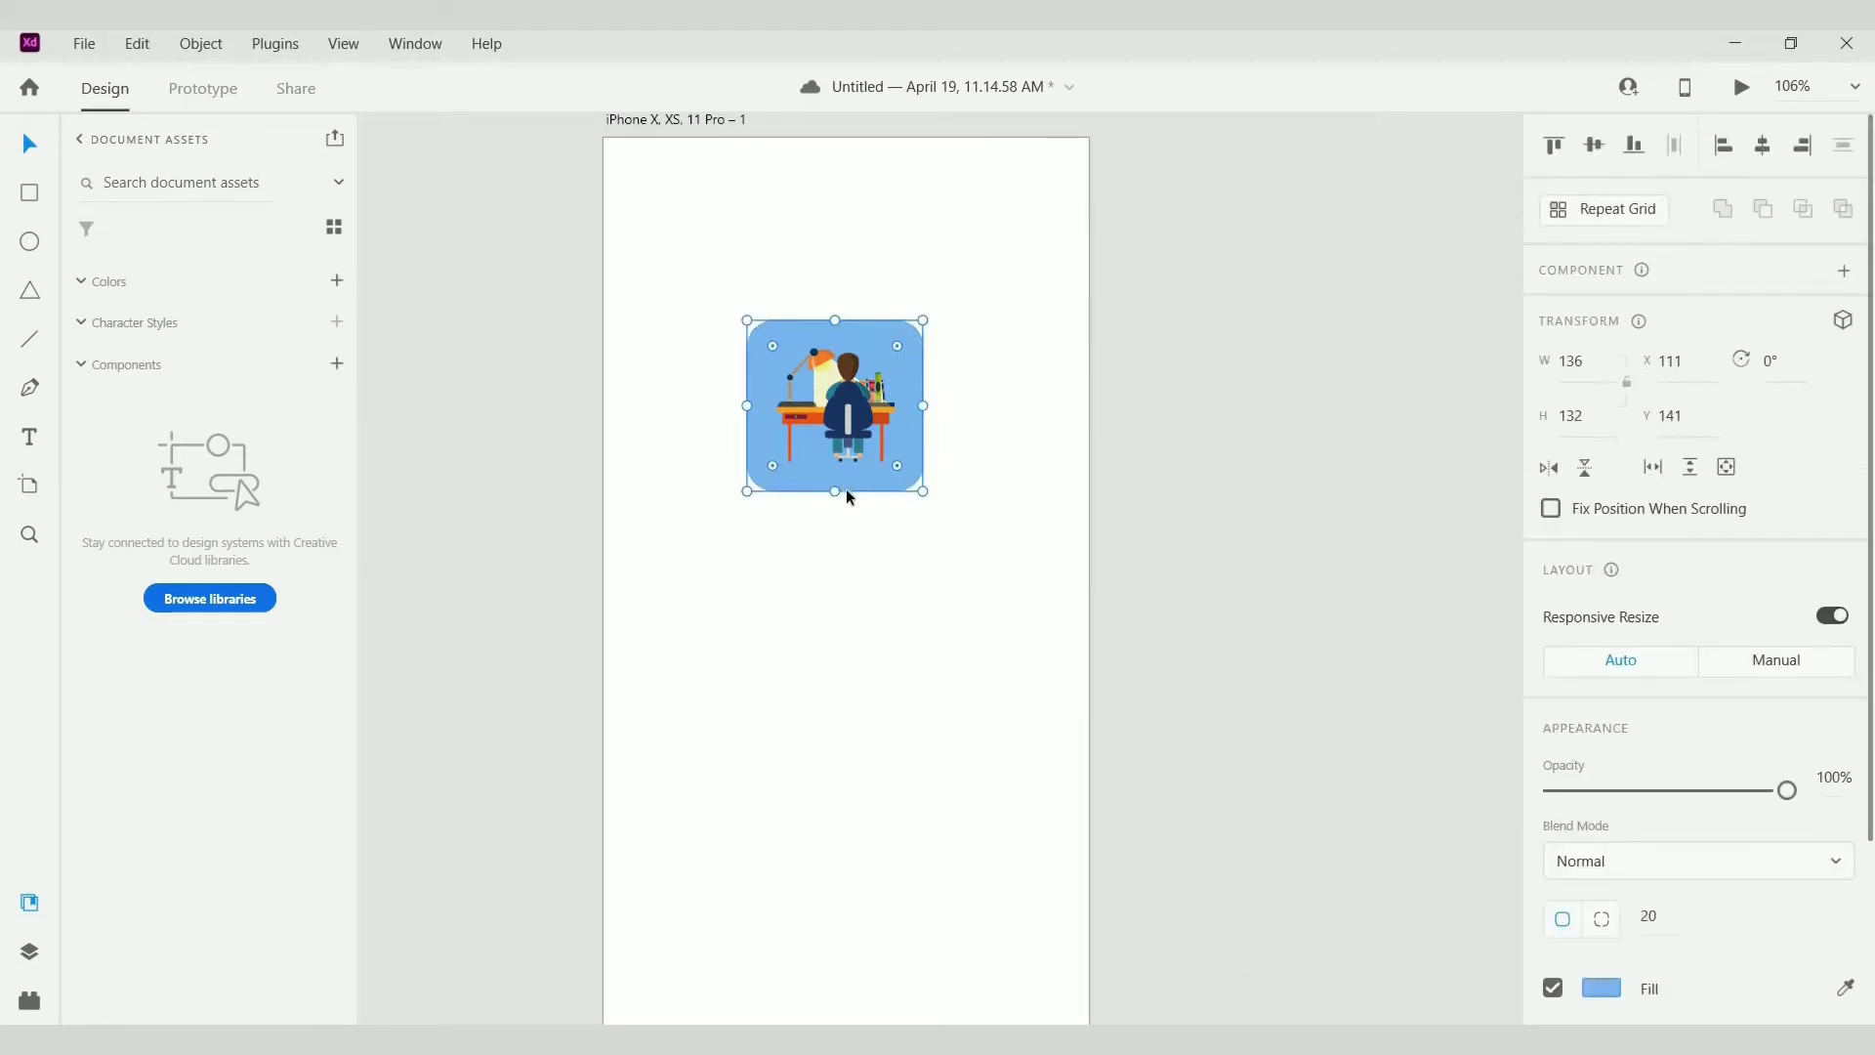
left_click_drag(833, 521, 834, 521)
left_click(862, 452)
left_click(867, 495, "shift")
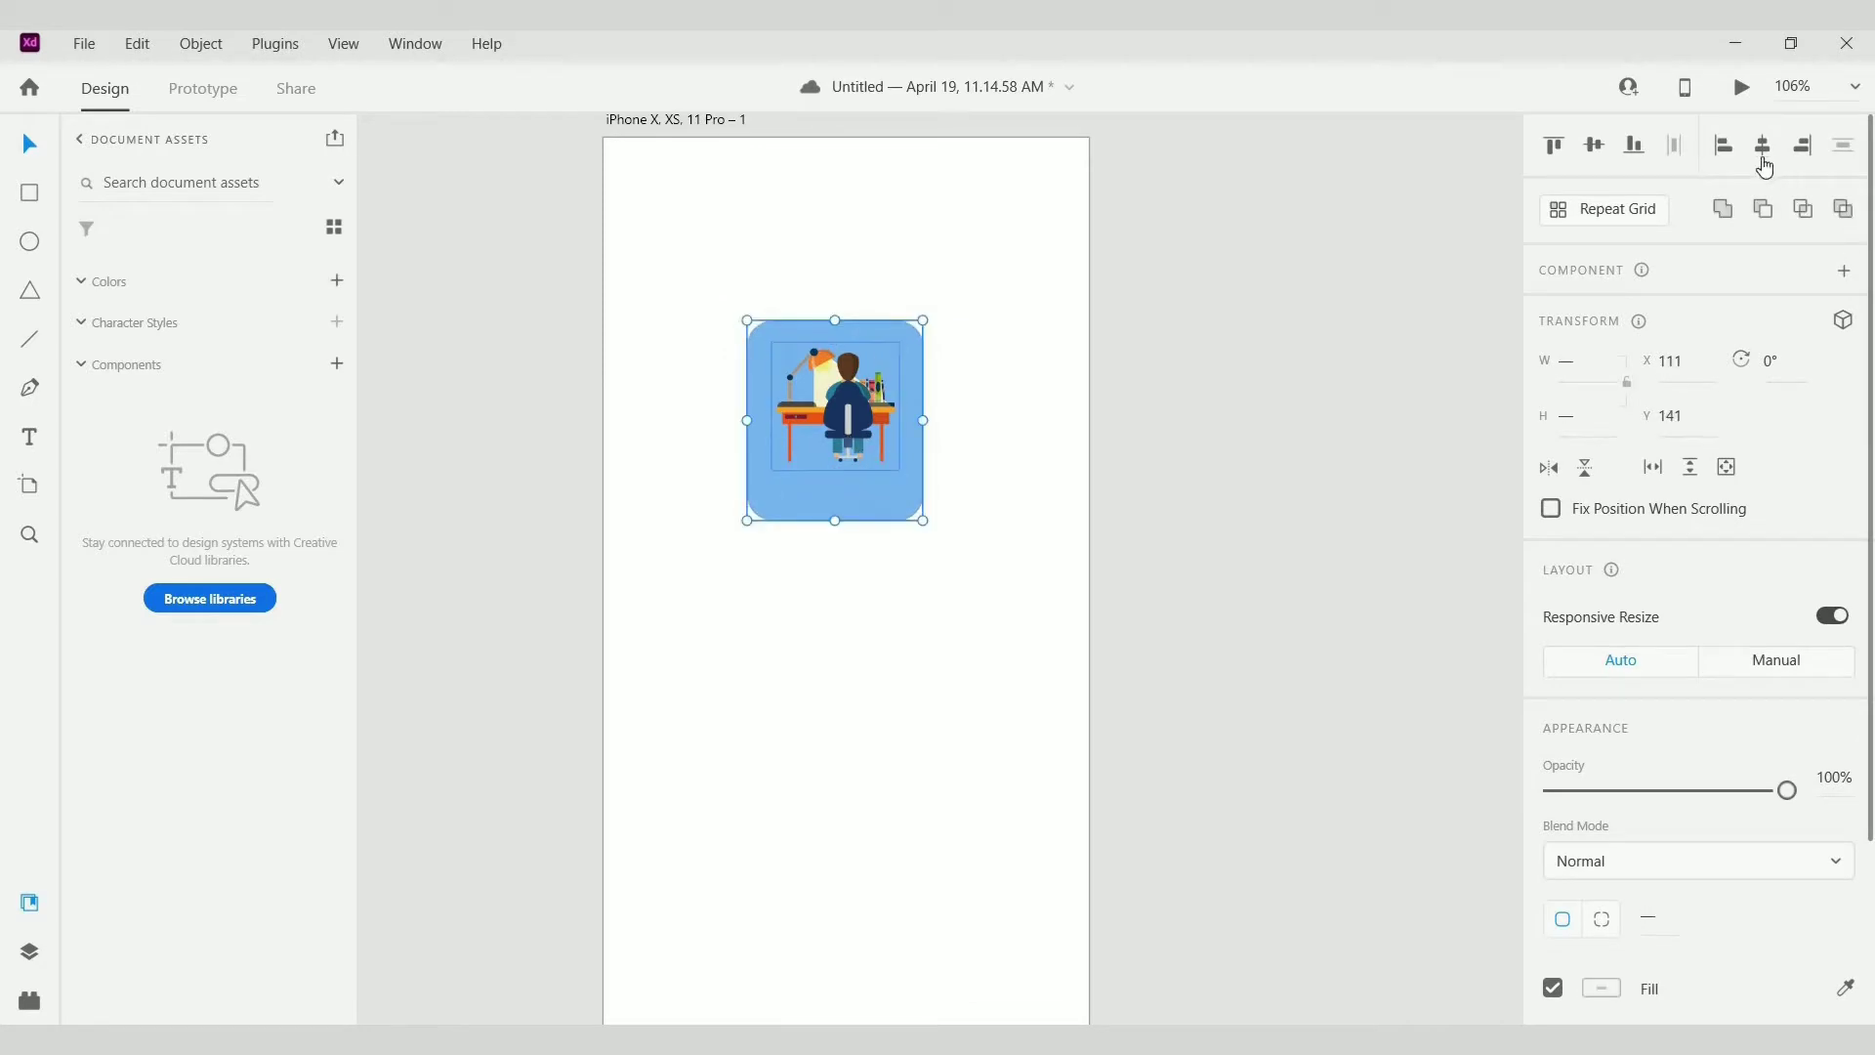
left_click(1598, 155)
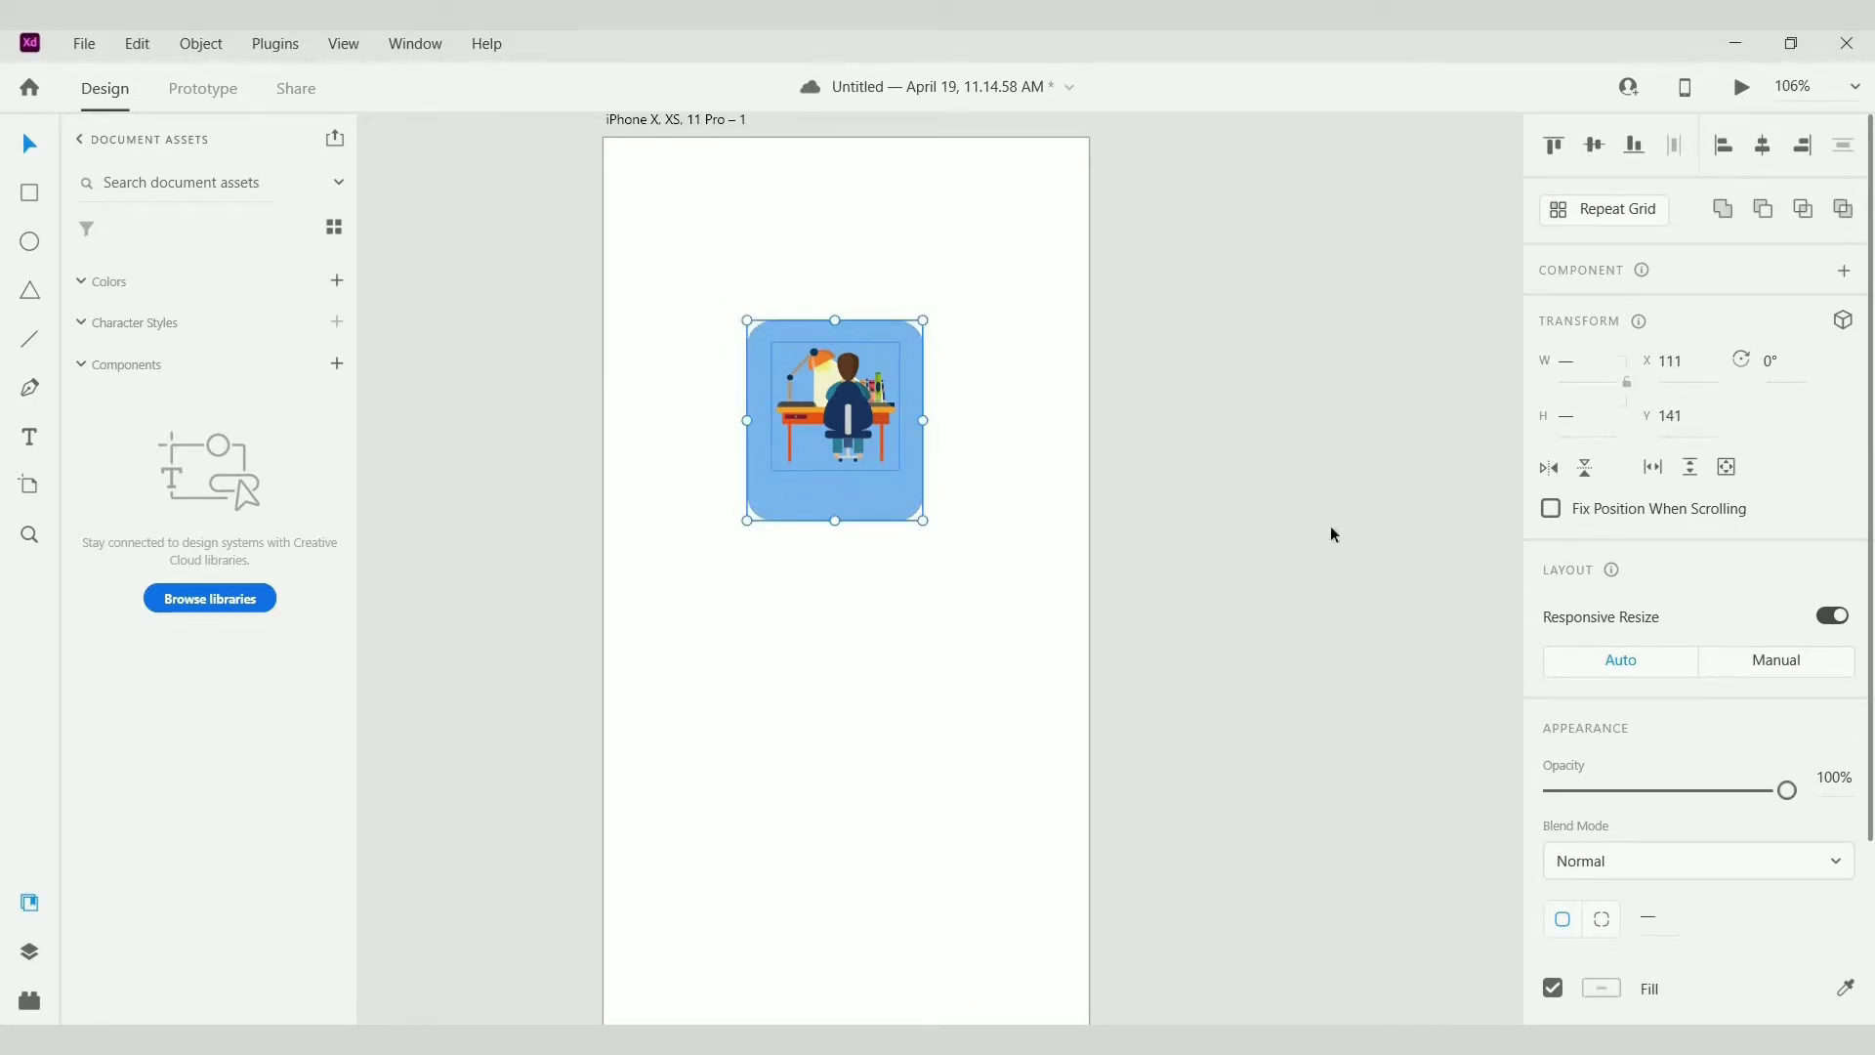
left_click(1381, 527)
Step: Duplicate the blue card with its illustration twice, placing the copies side by side in a row below the original
left_click(860, 412)
key("ctrl+a")
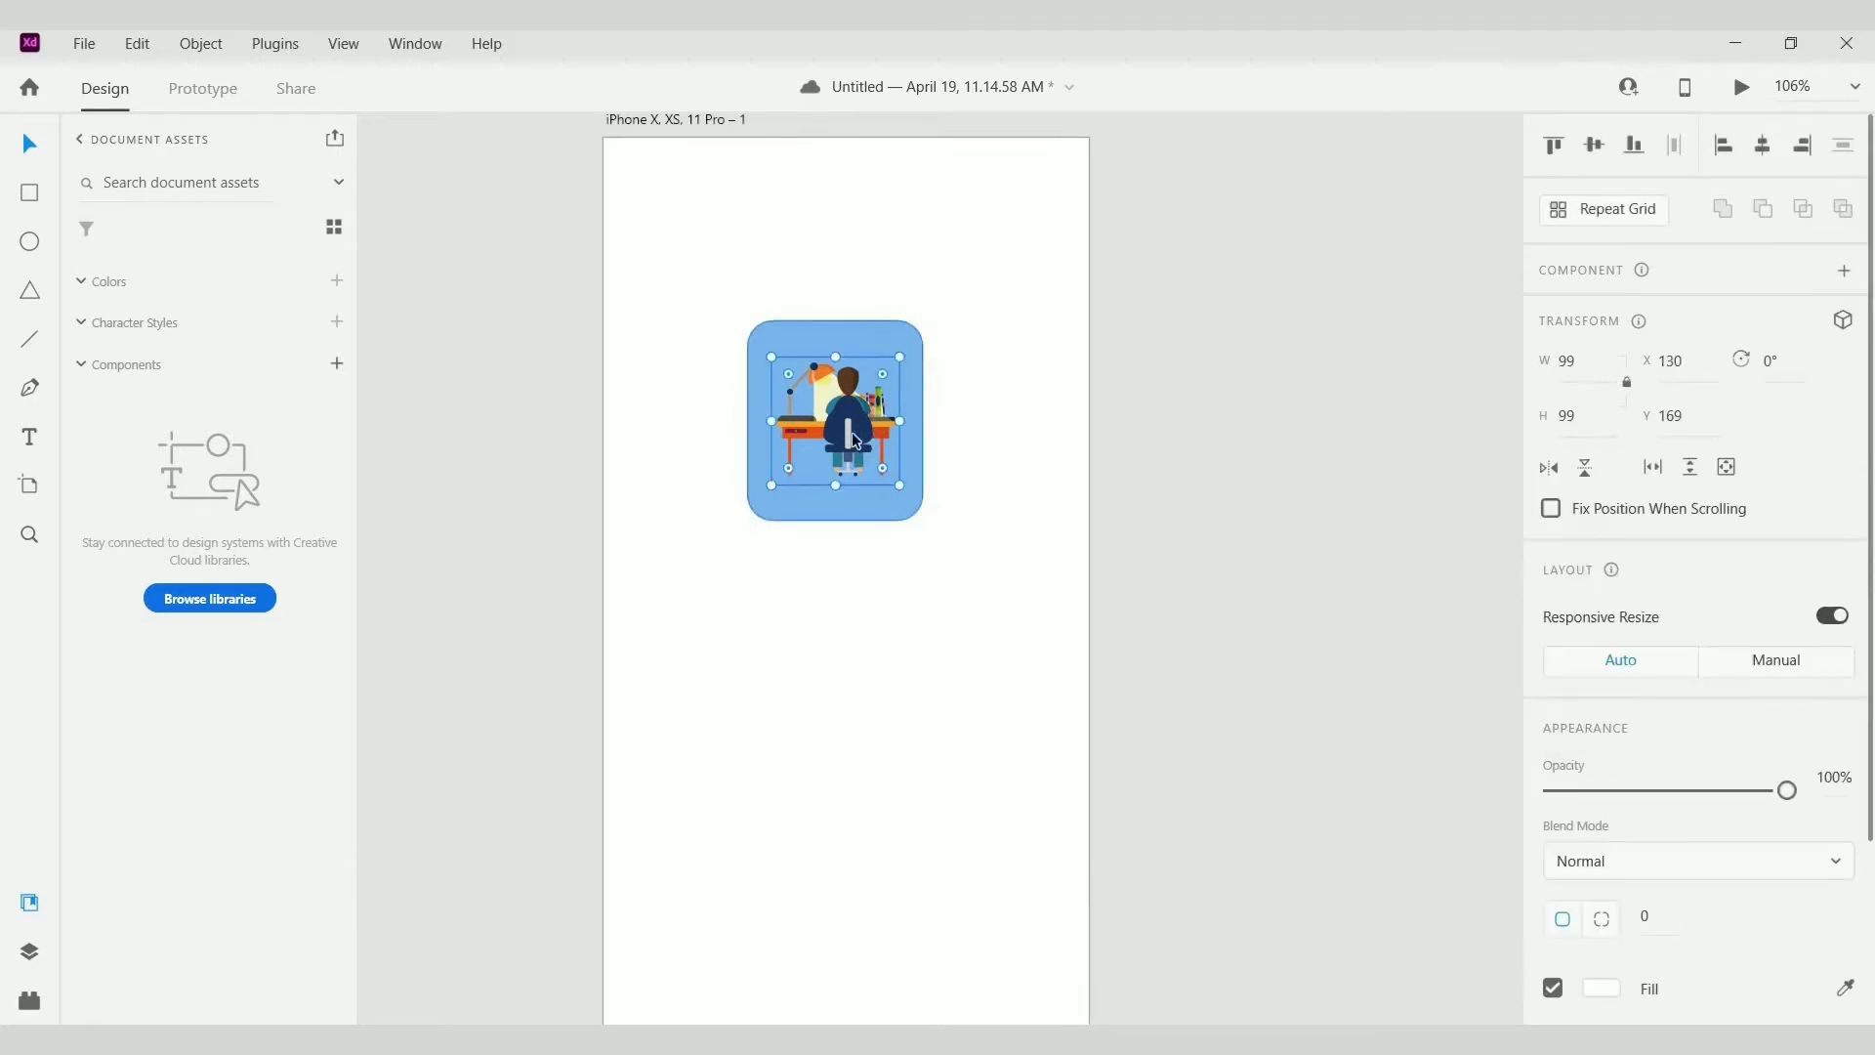
left_click_drag(851, 441, 718, 673)
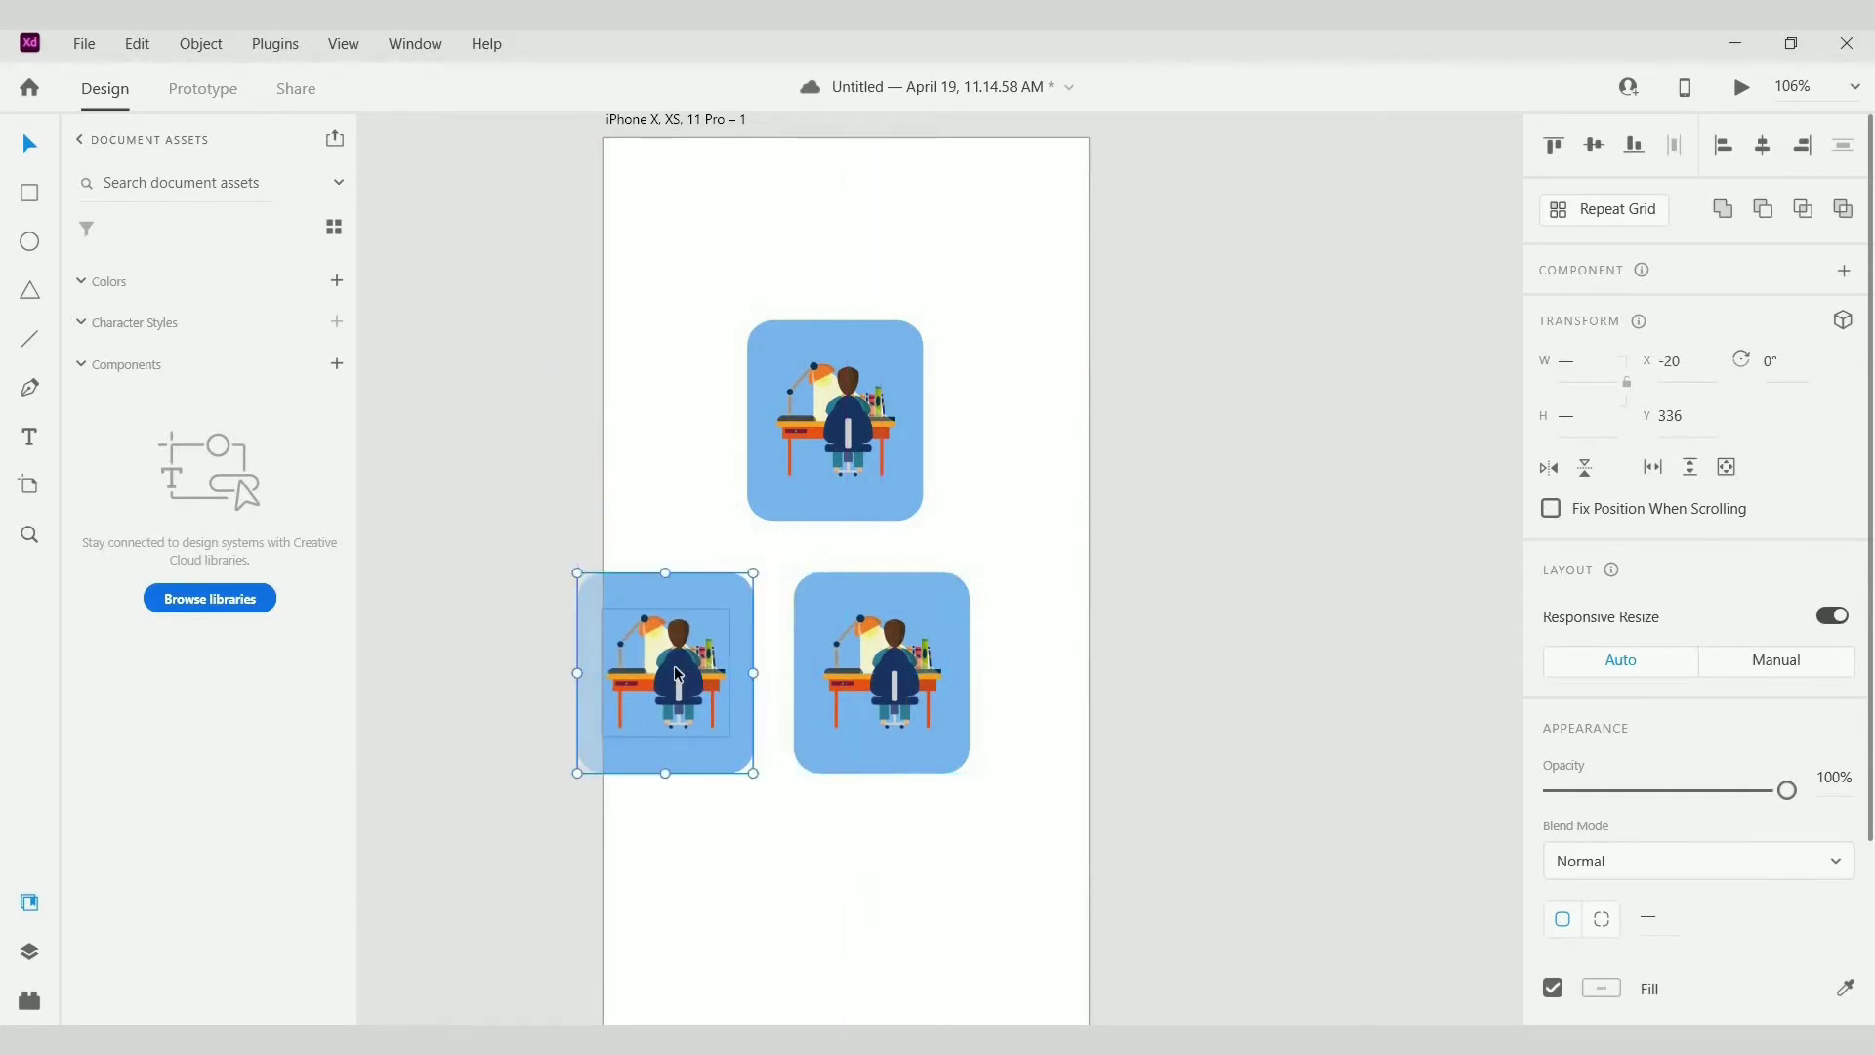
Step: Replace the illustration in the lower-left card with the image 002
double_click(679, 674)
right_click(682, 650)
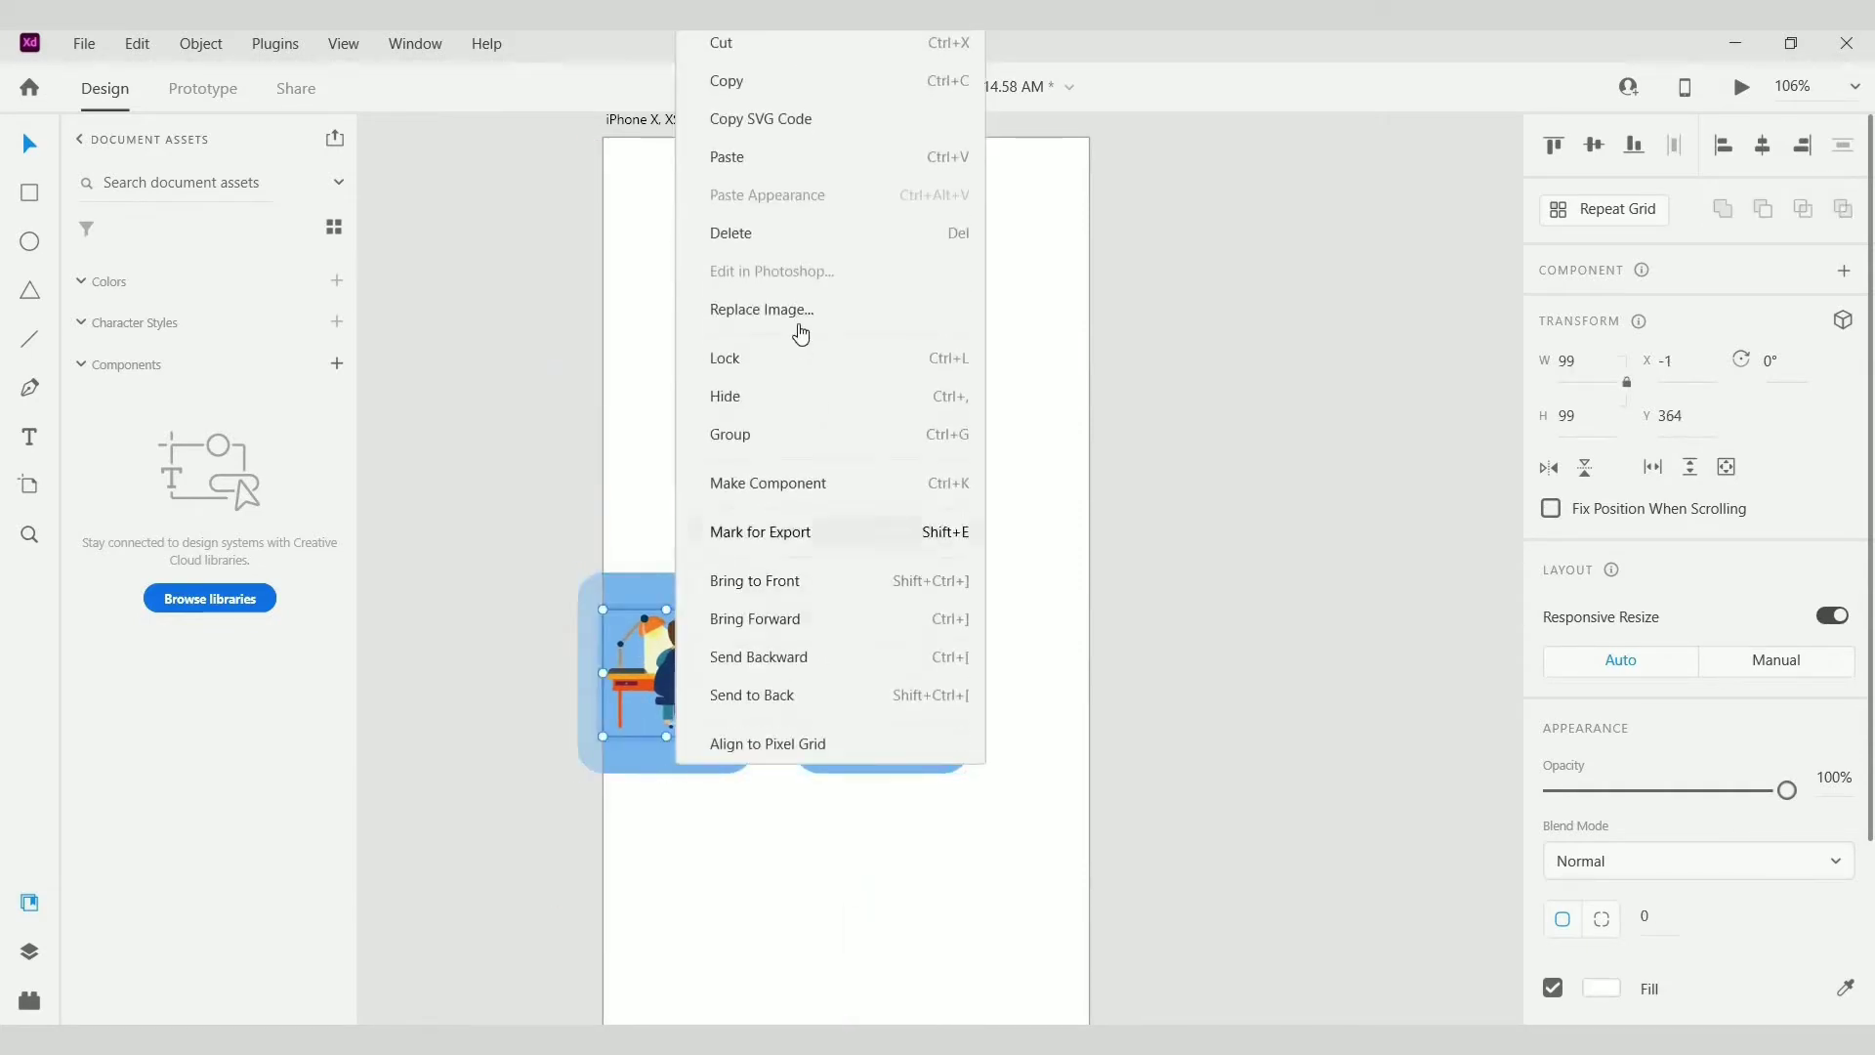
left_click(767, 309)
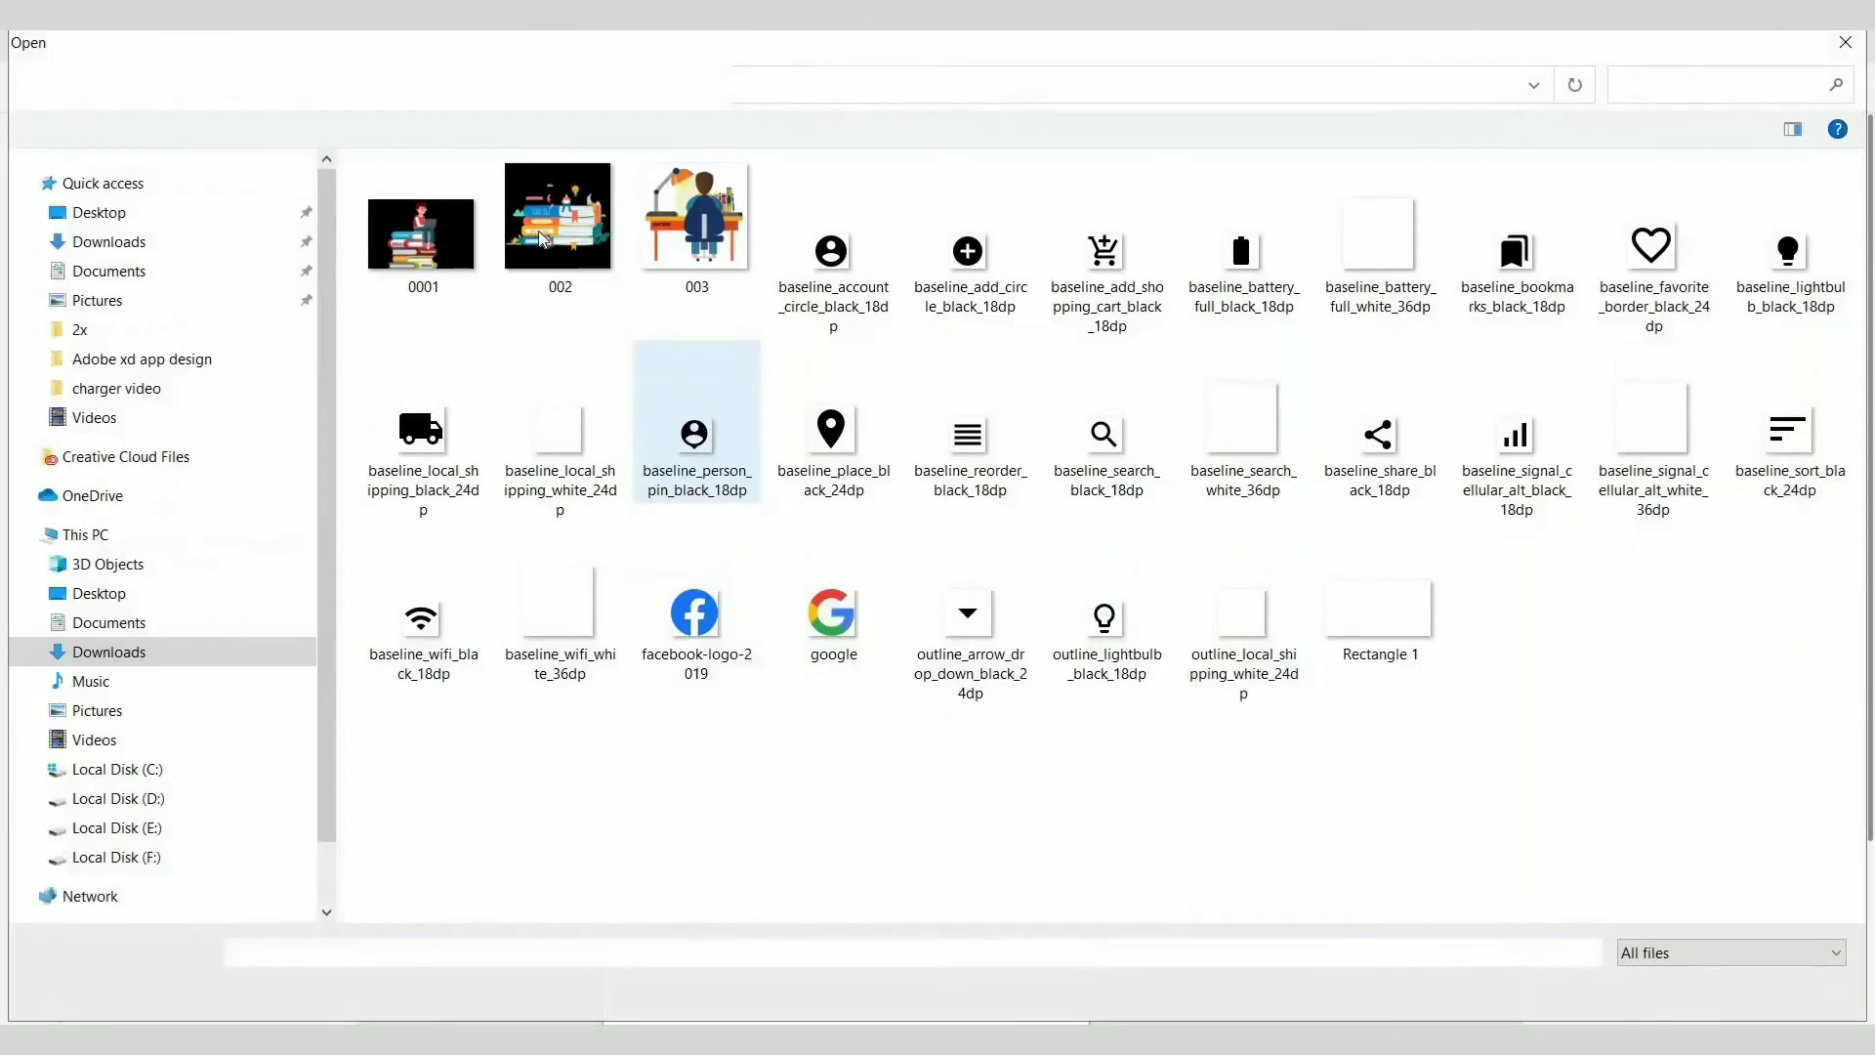
left_click(559, 225)
left_click(1653, 983)
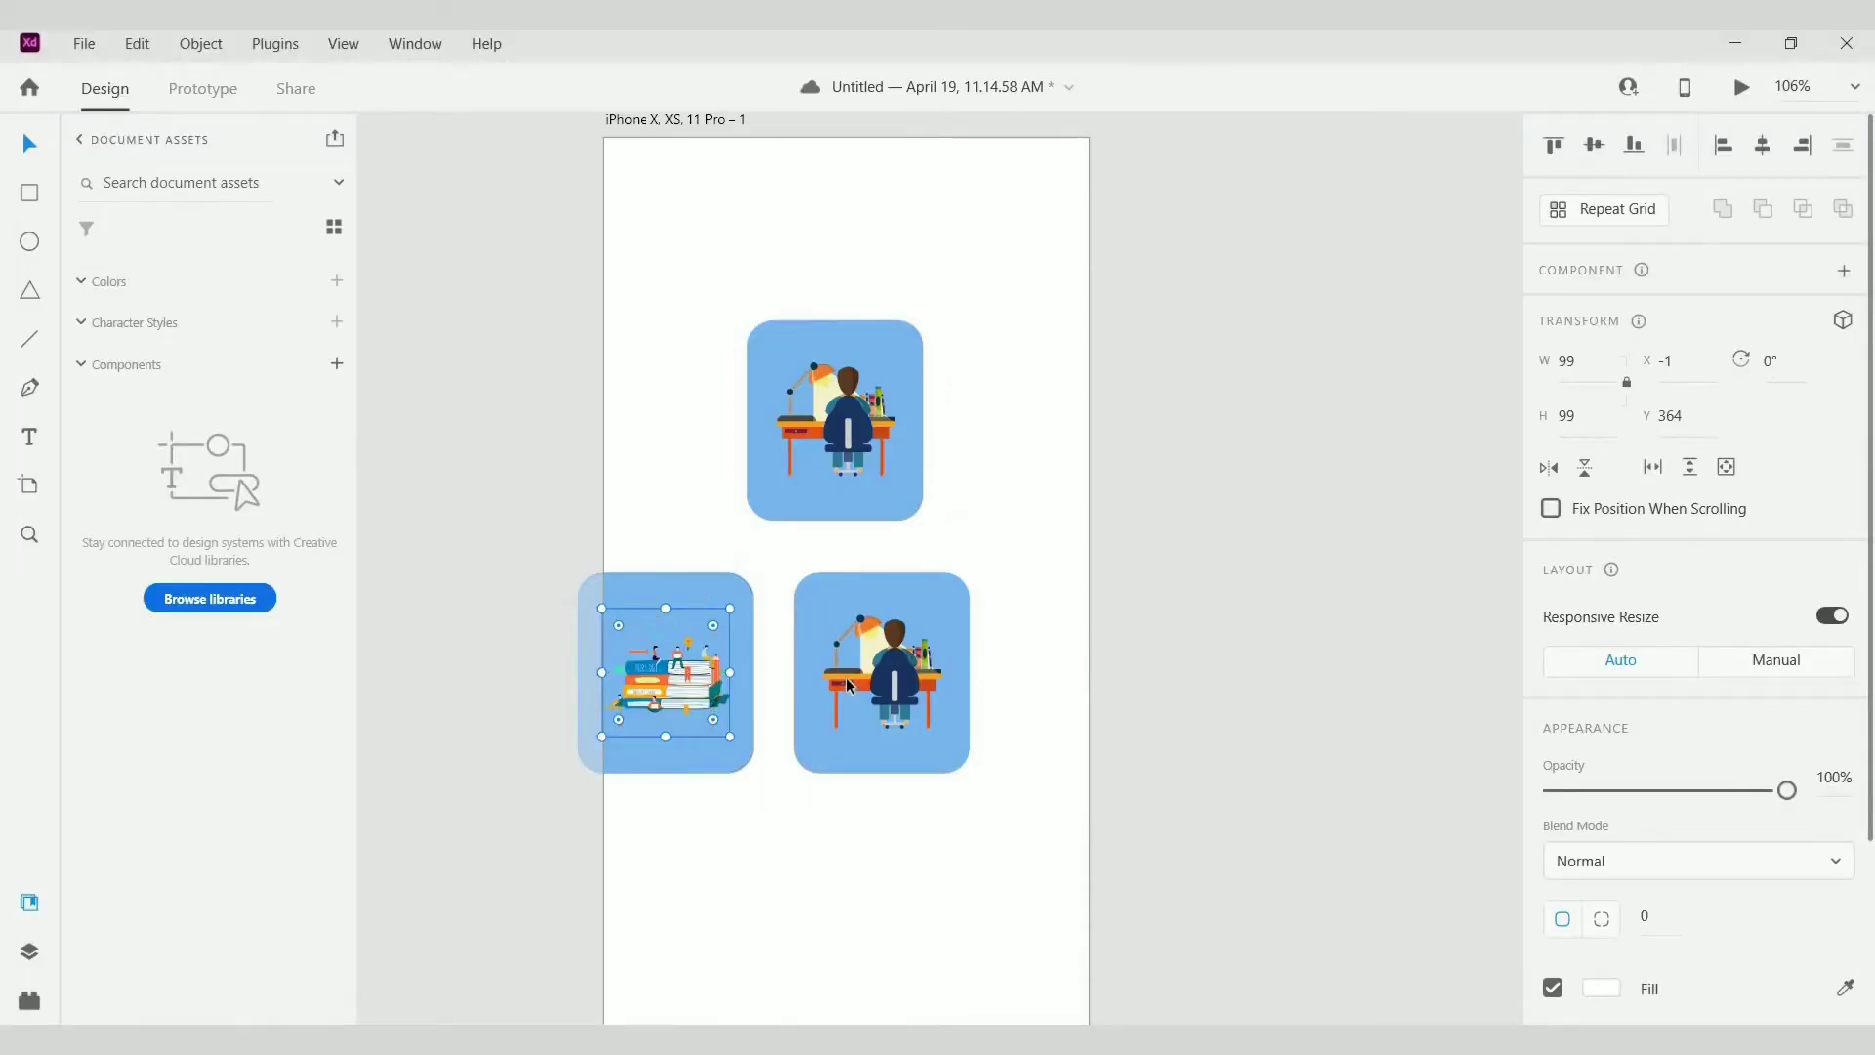
Step: Change the fill of the lower-left card holding the stacked-books illustration to a solid dark grey
left_click(776, 683)
left_click(695, 590)
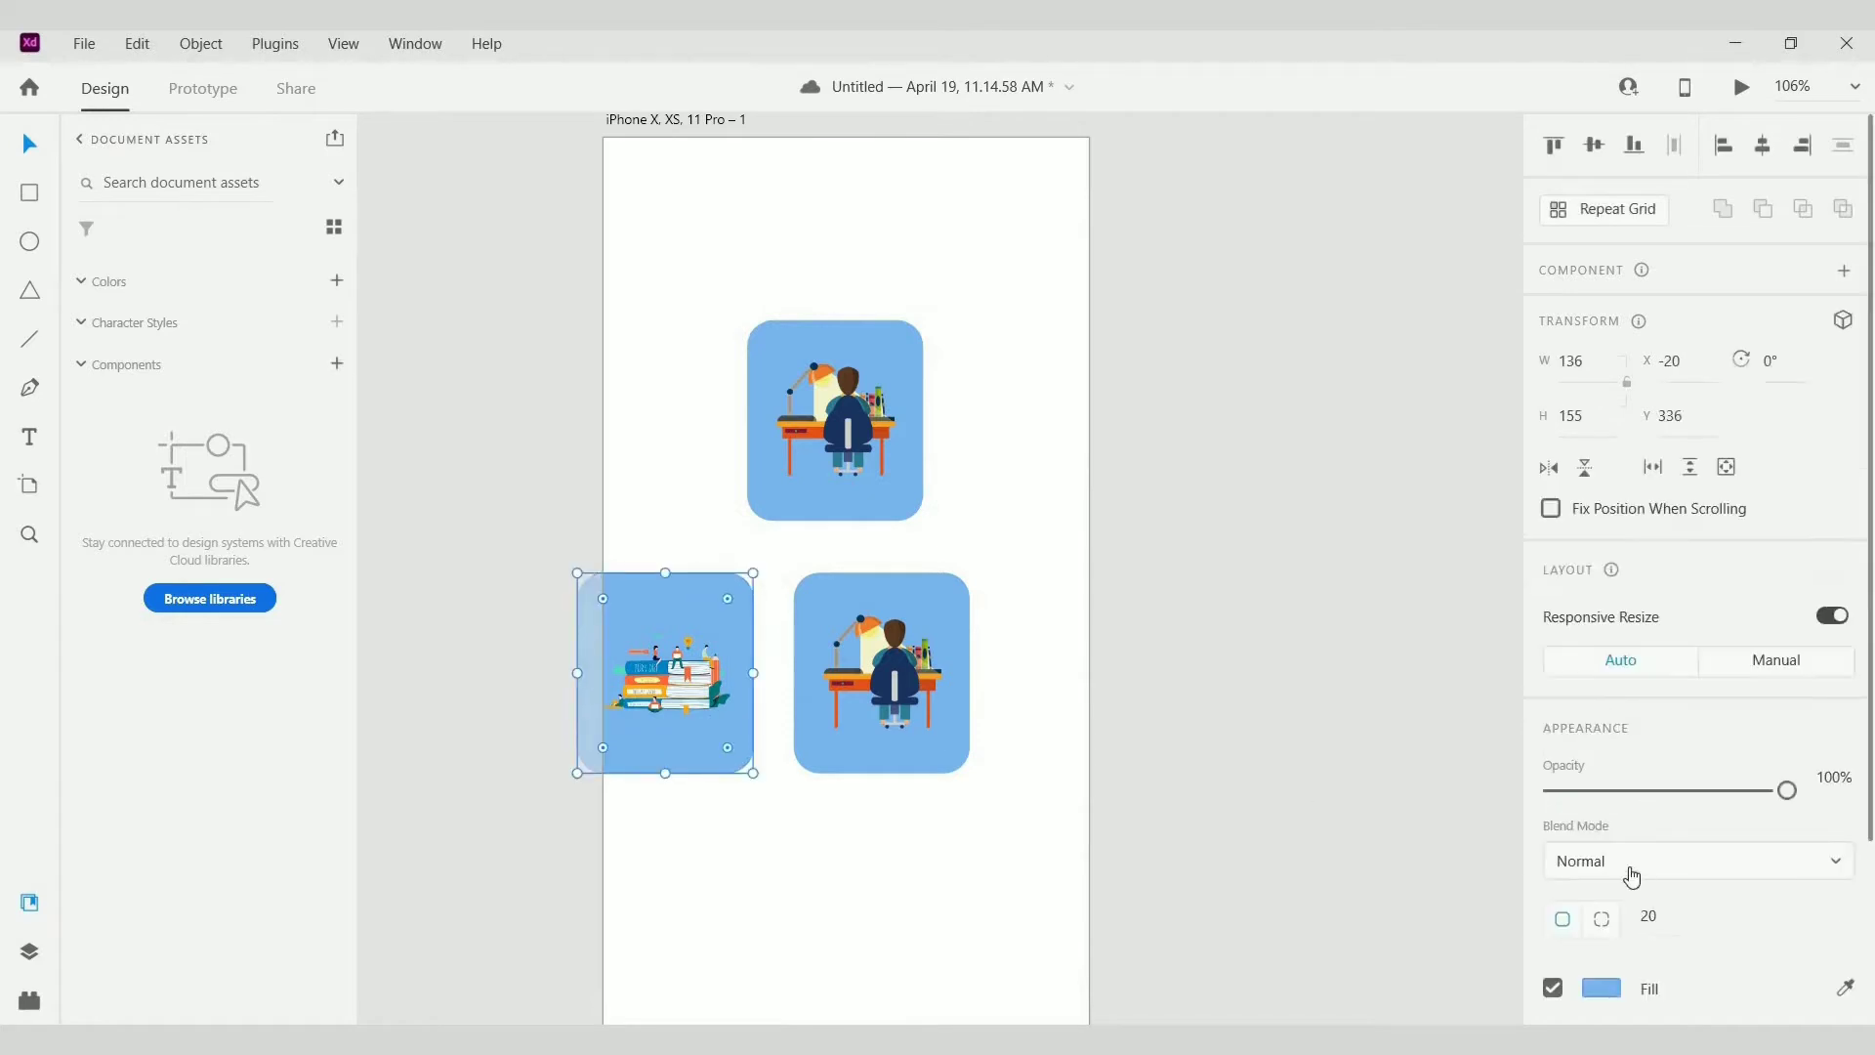
scroll(1622, 869, "down", 2)
left_click(1602, 851)
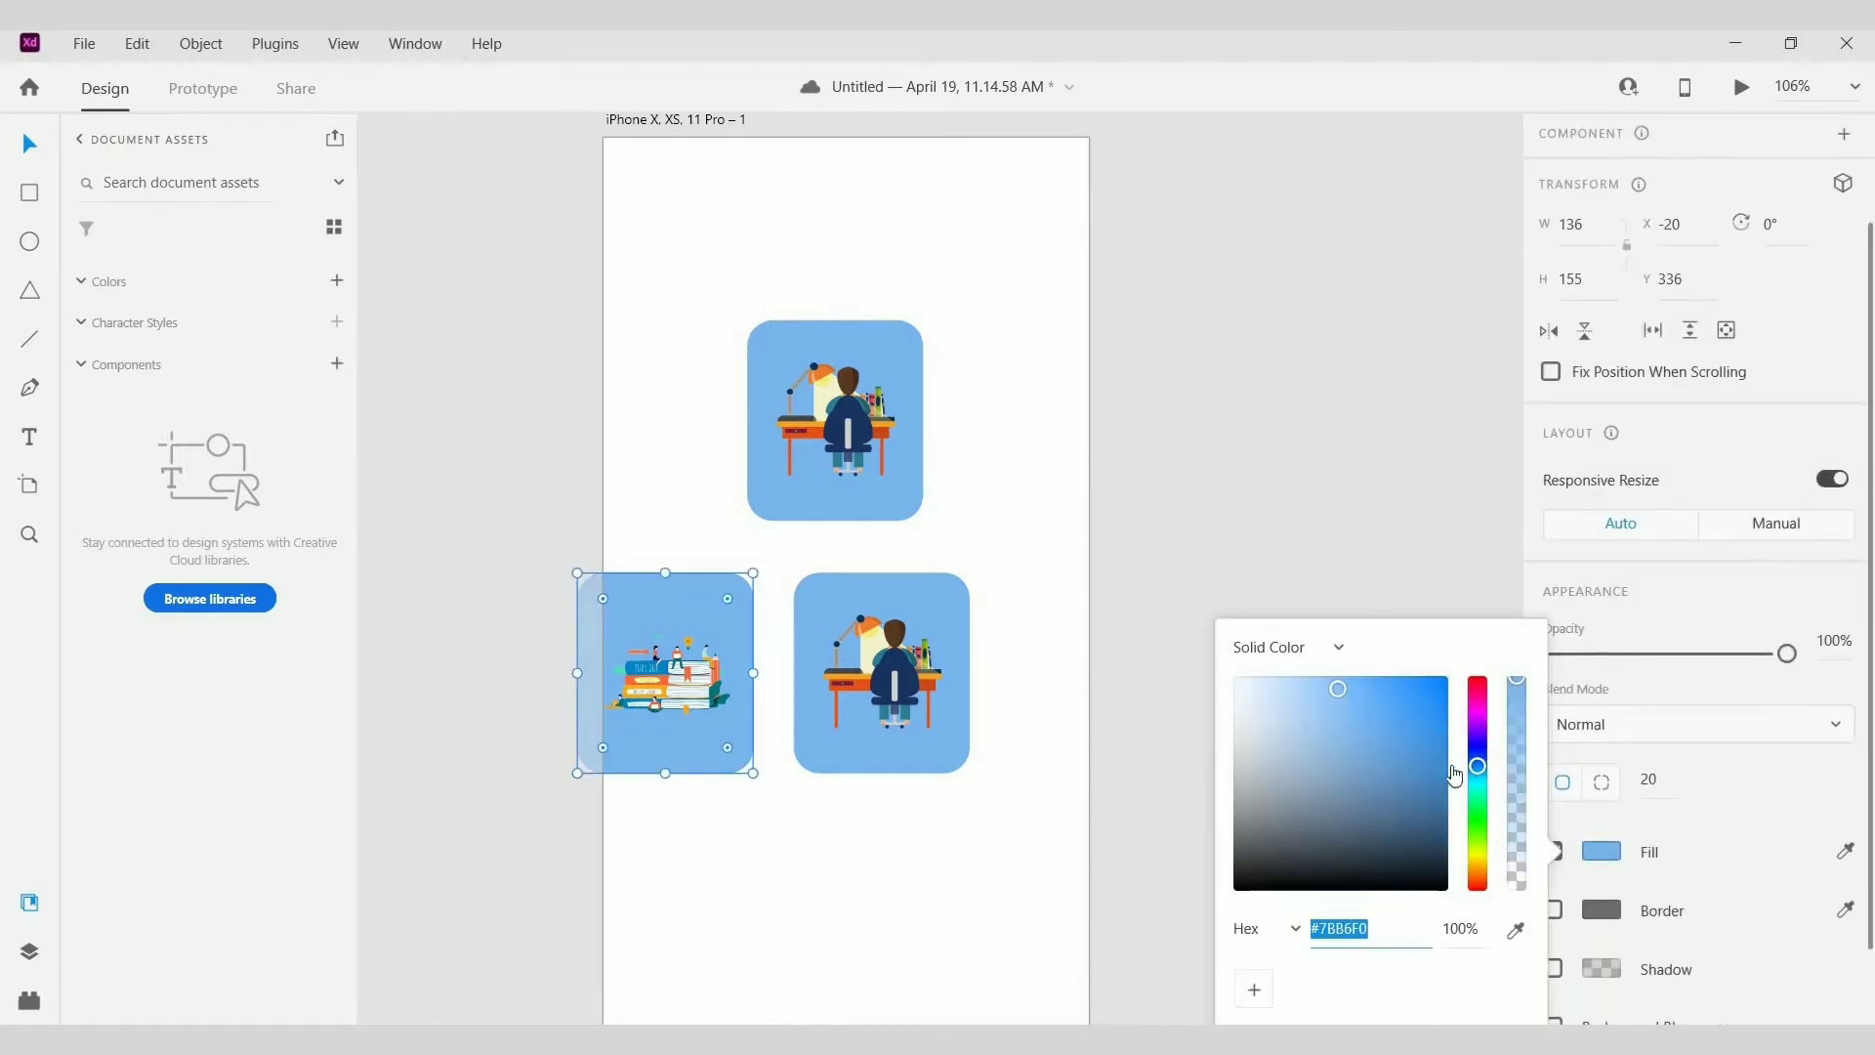
mouse_move(1255, 812)
left_mouse_down()
mouse_move(1260, 831)
mouse_move(1246, 793)
left_mouse_up()
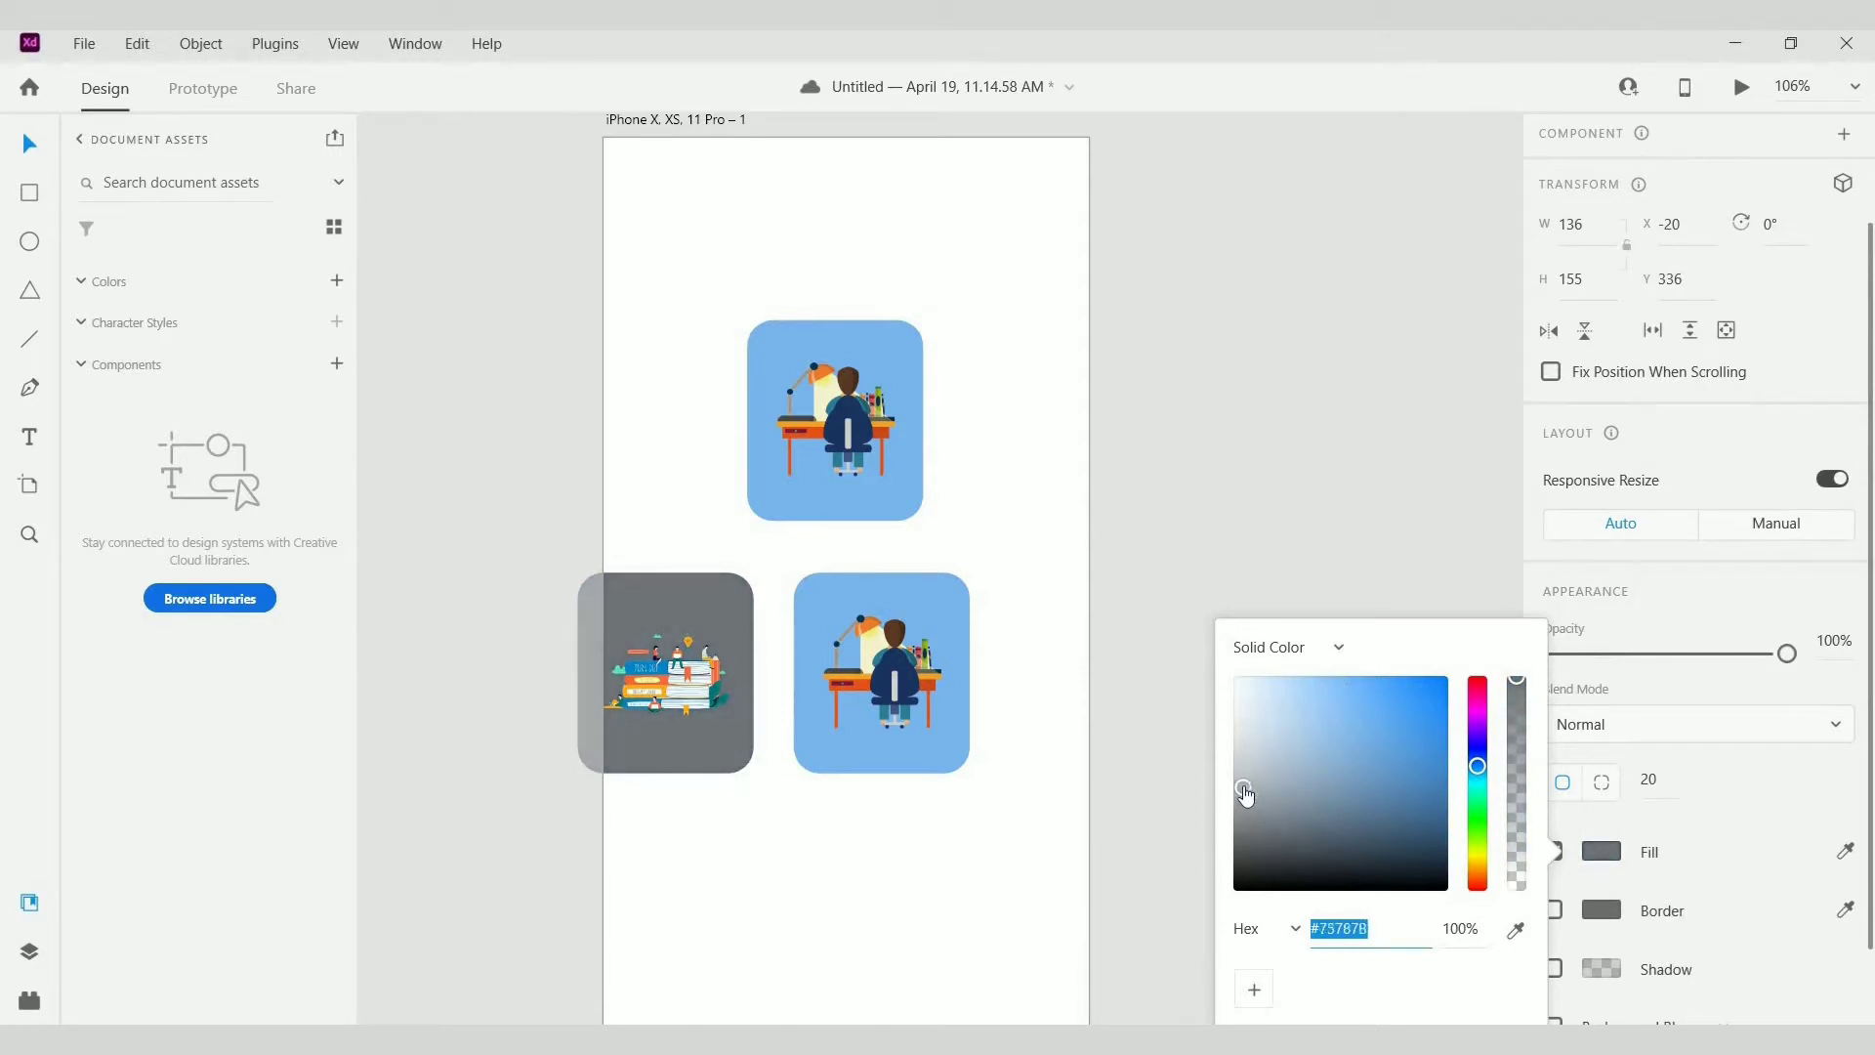
Step: Replace the illustration in the lower-right blue card with the image 0001
left_click(967, 623)
left_click(896, 675)
right_click(896, 676)
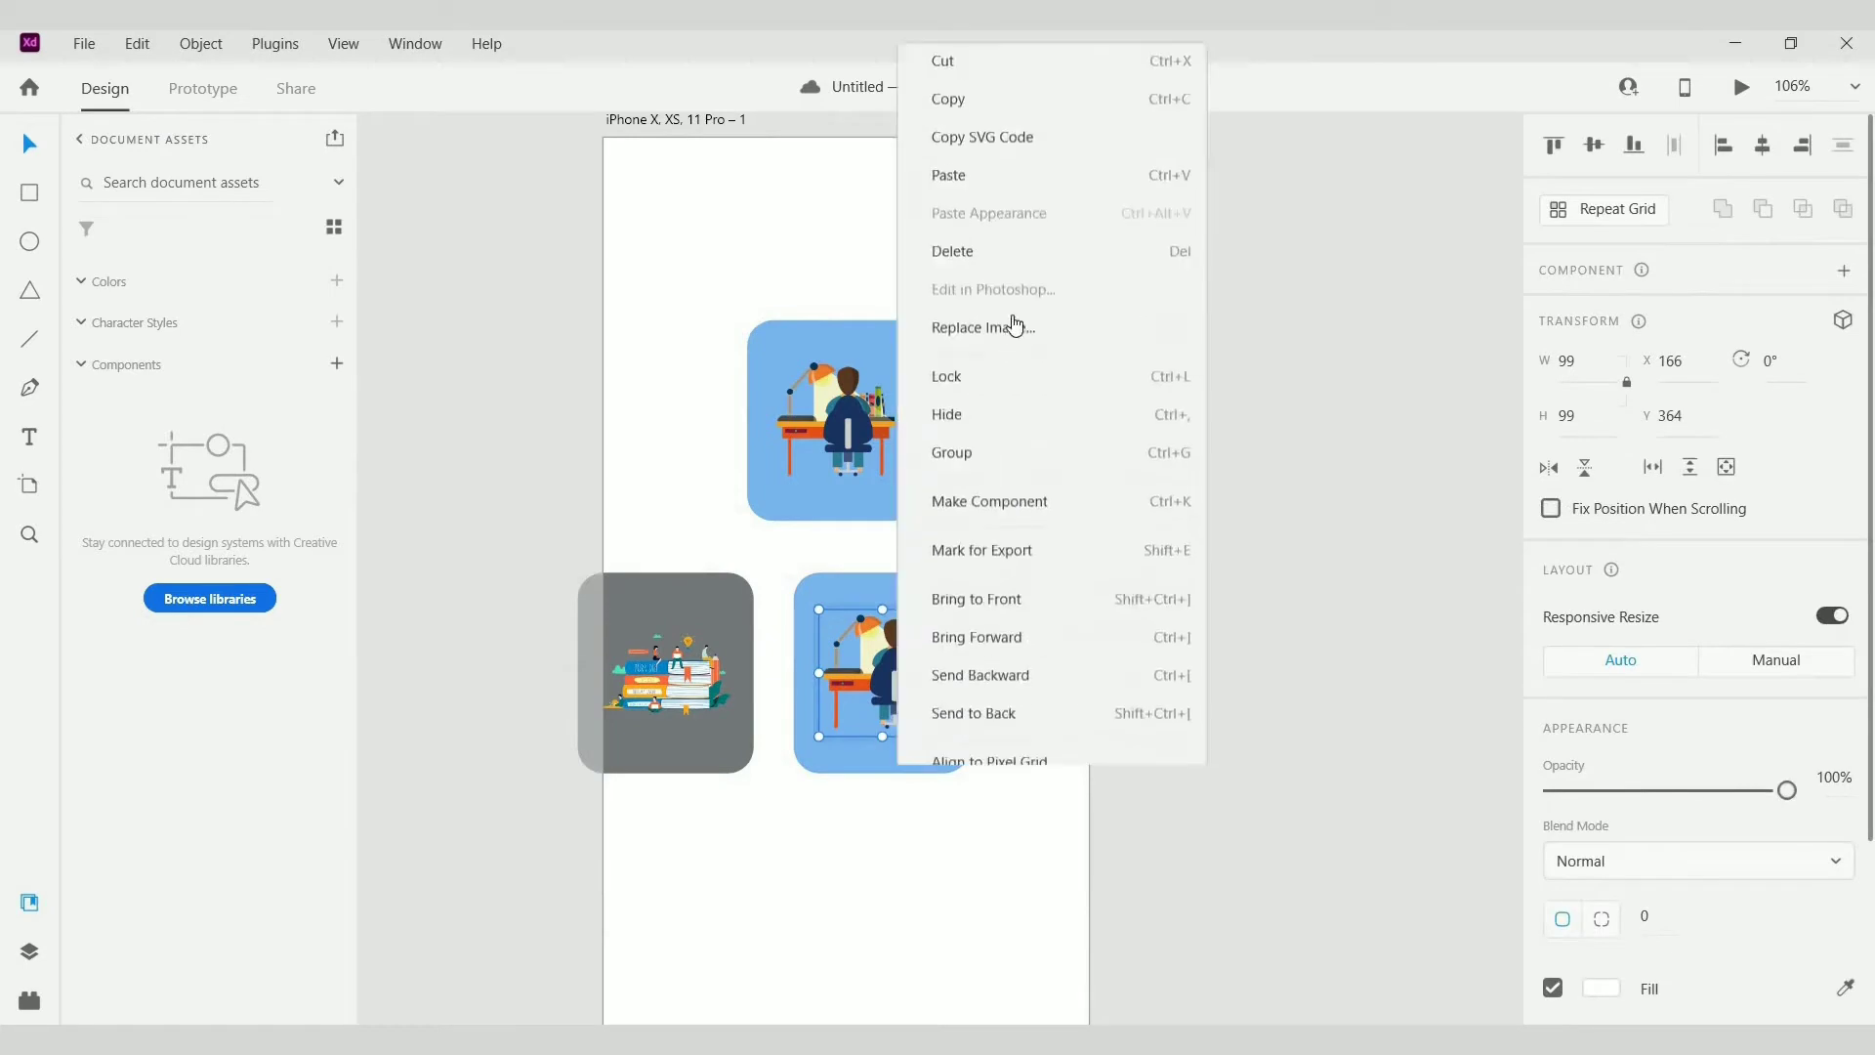
left_click(1013, 320)
key("ctrl+shift+i")
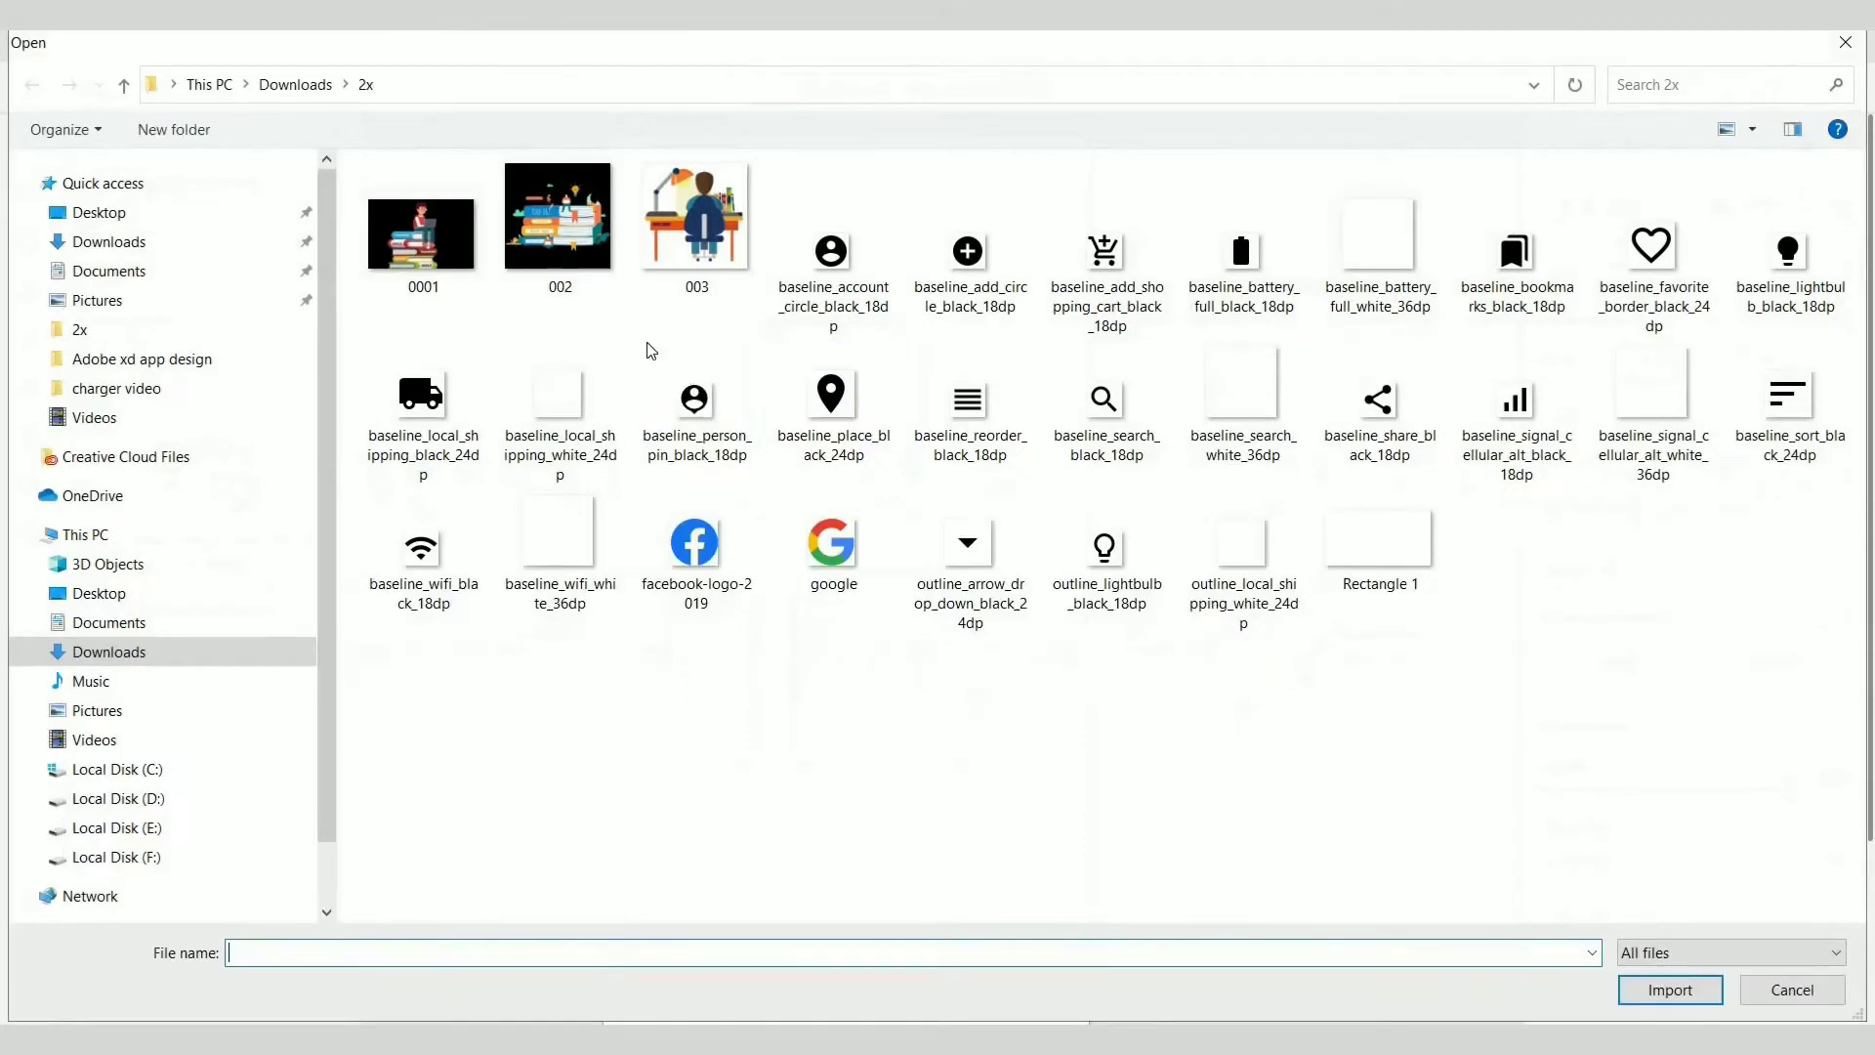
left_click(422, 229)
left_click(1649, 989)
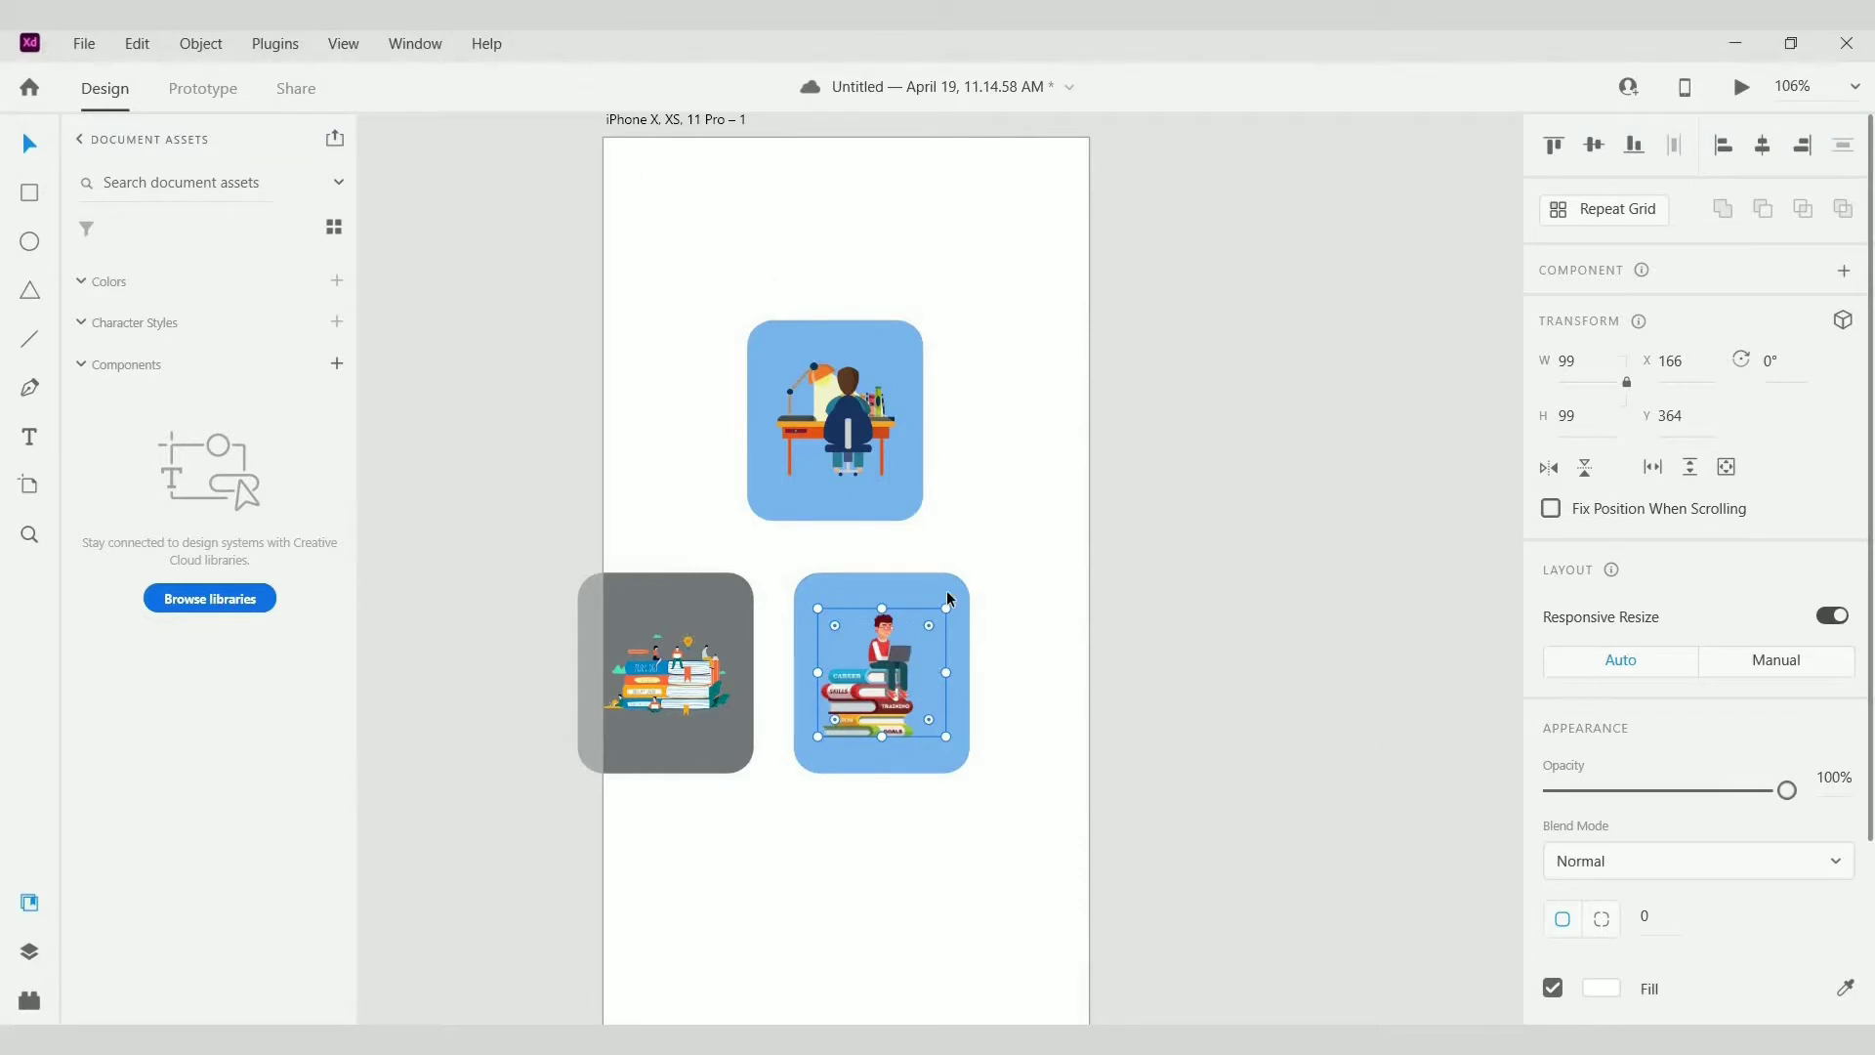
Step: Change the fill of the lower-right card holding the laptop reader to a solid medium green
left_click(950, 598)
scroll(1619, 897, "down", 2)
left_click(1603, 853)
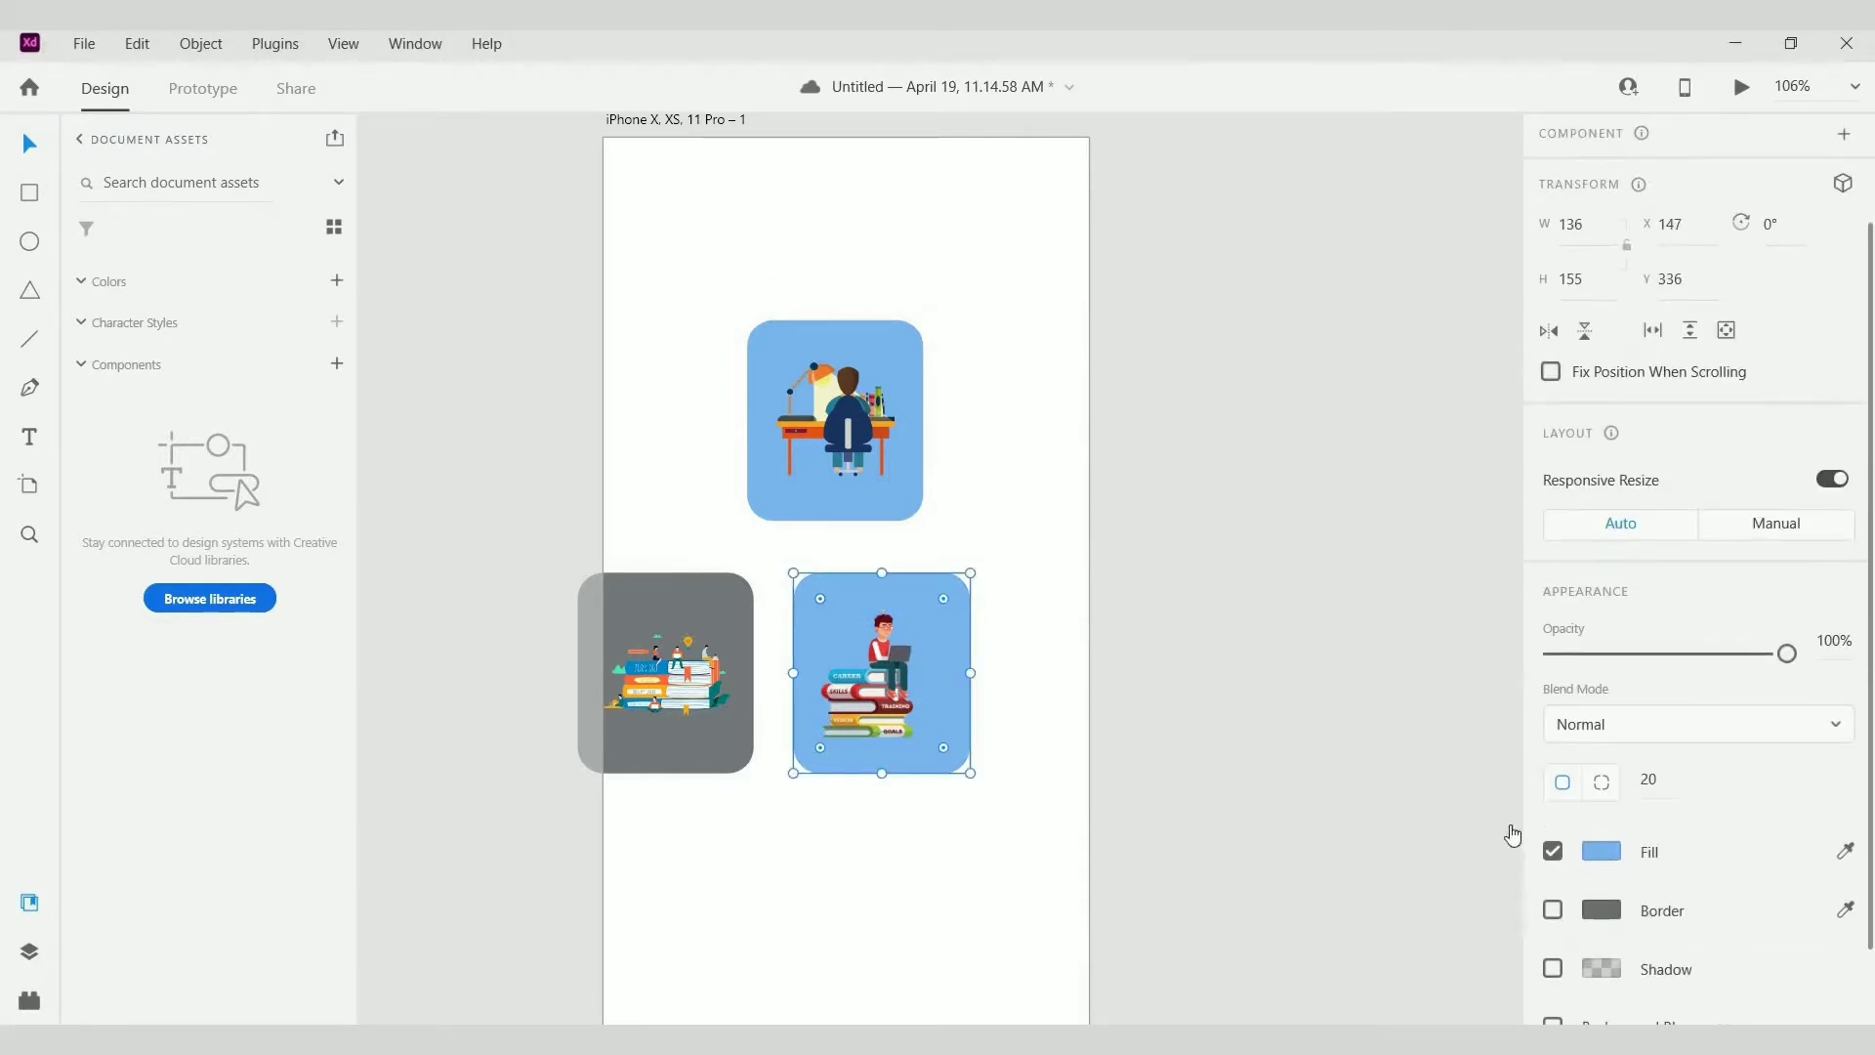
left_click_drag(1484, 807, 1478, 800)
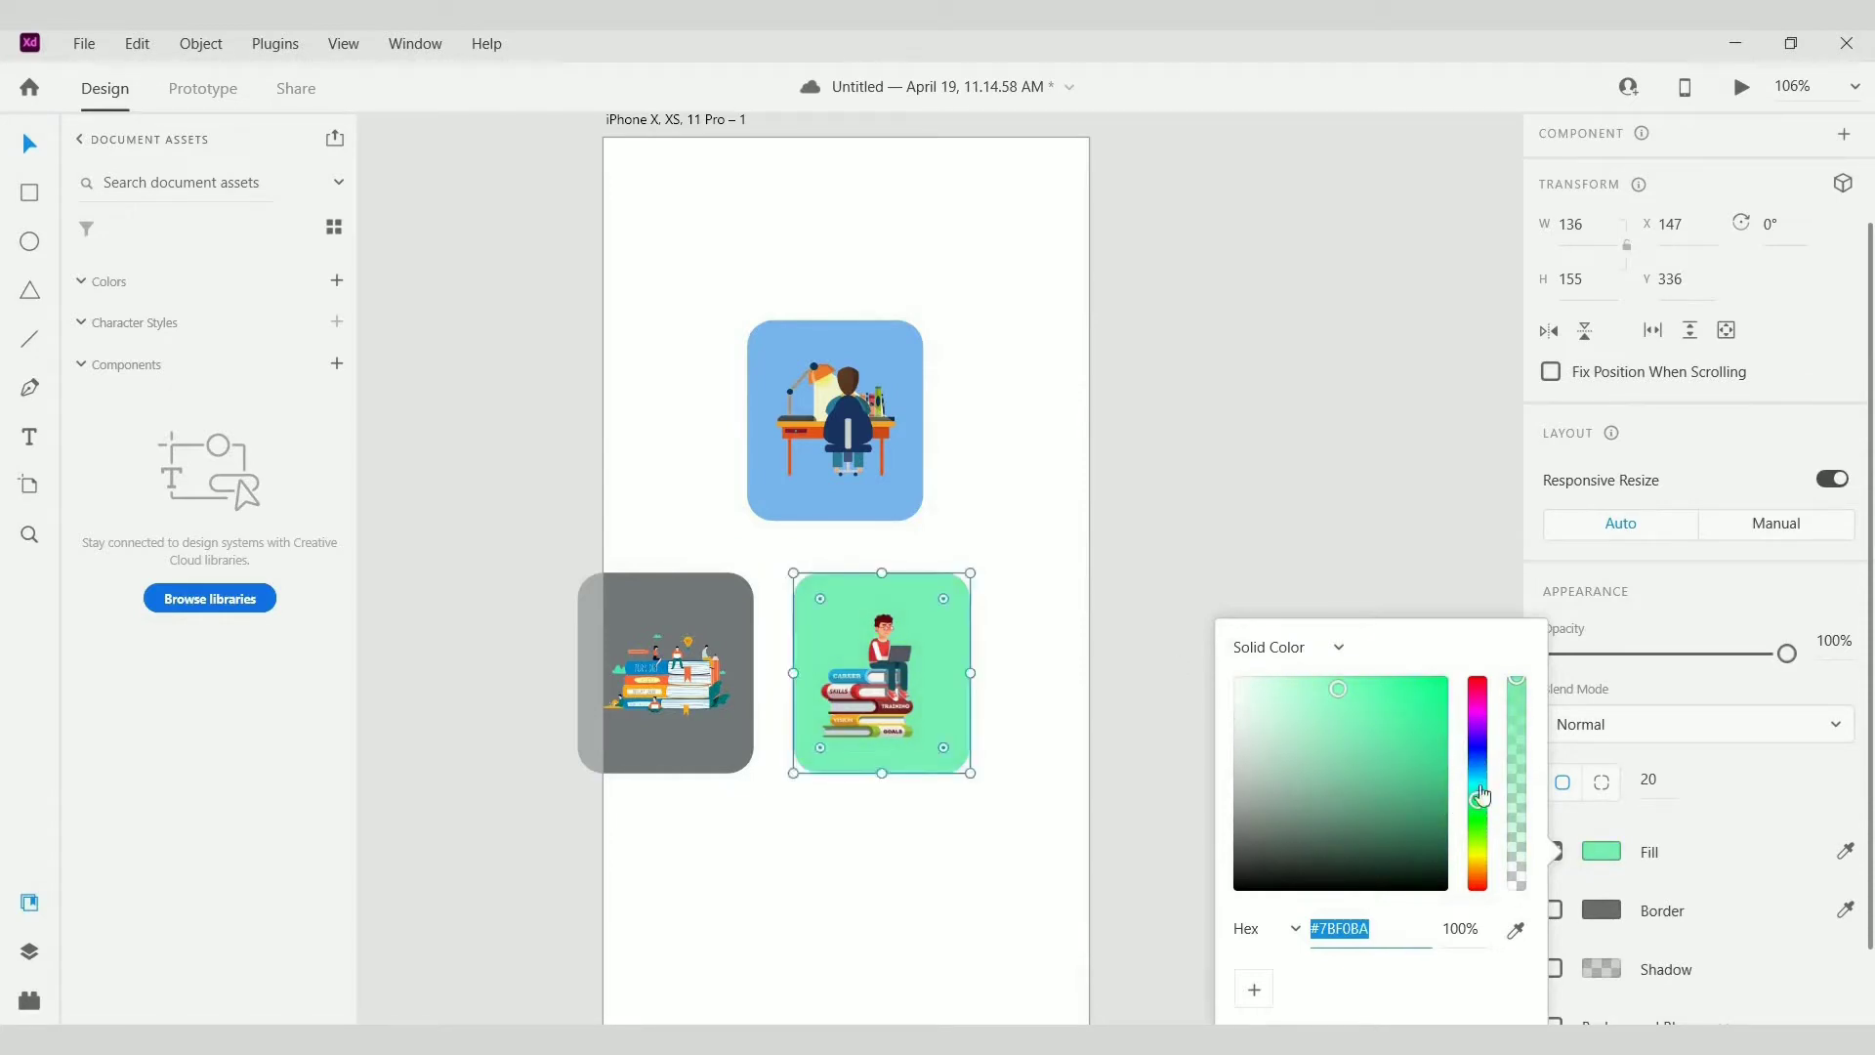
left_click_drag(1347, 772, 1362, 713)
key("Escape")
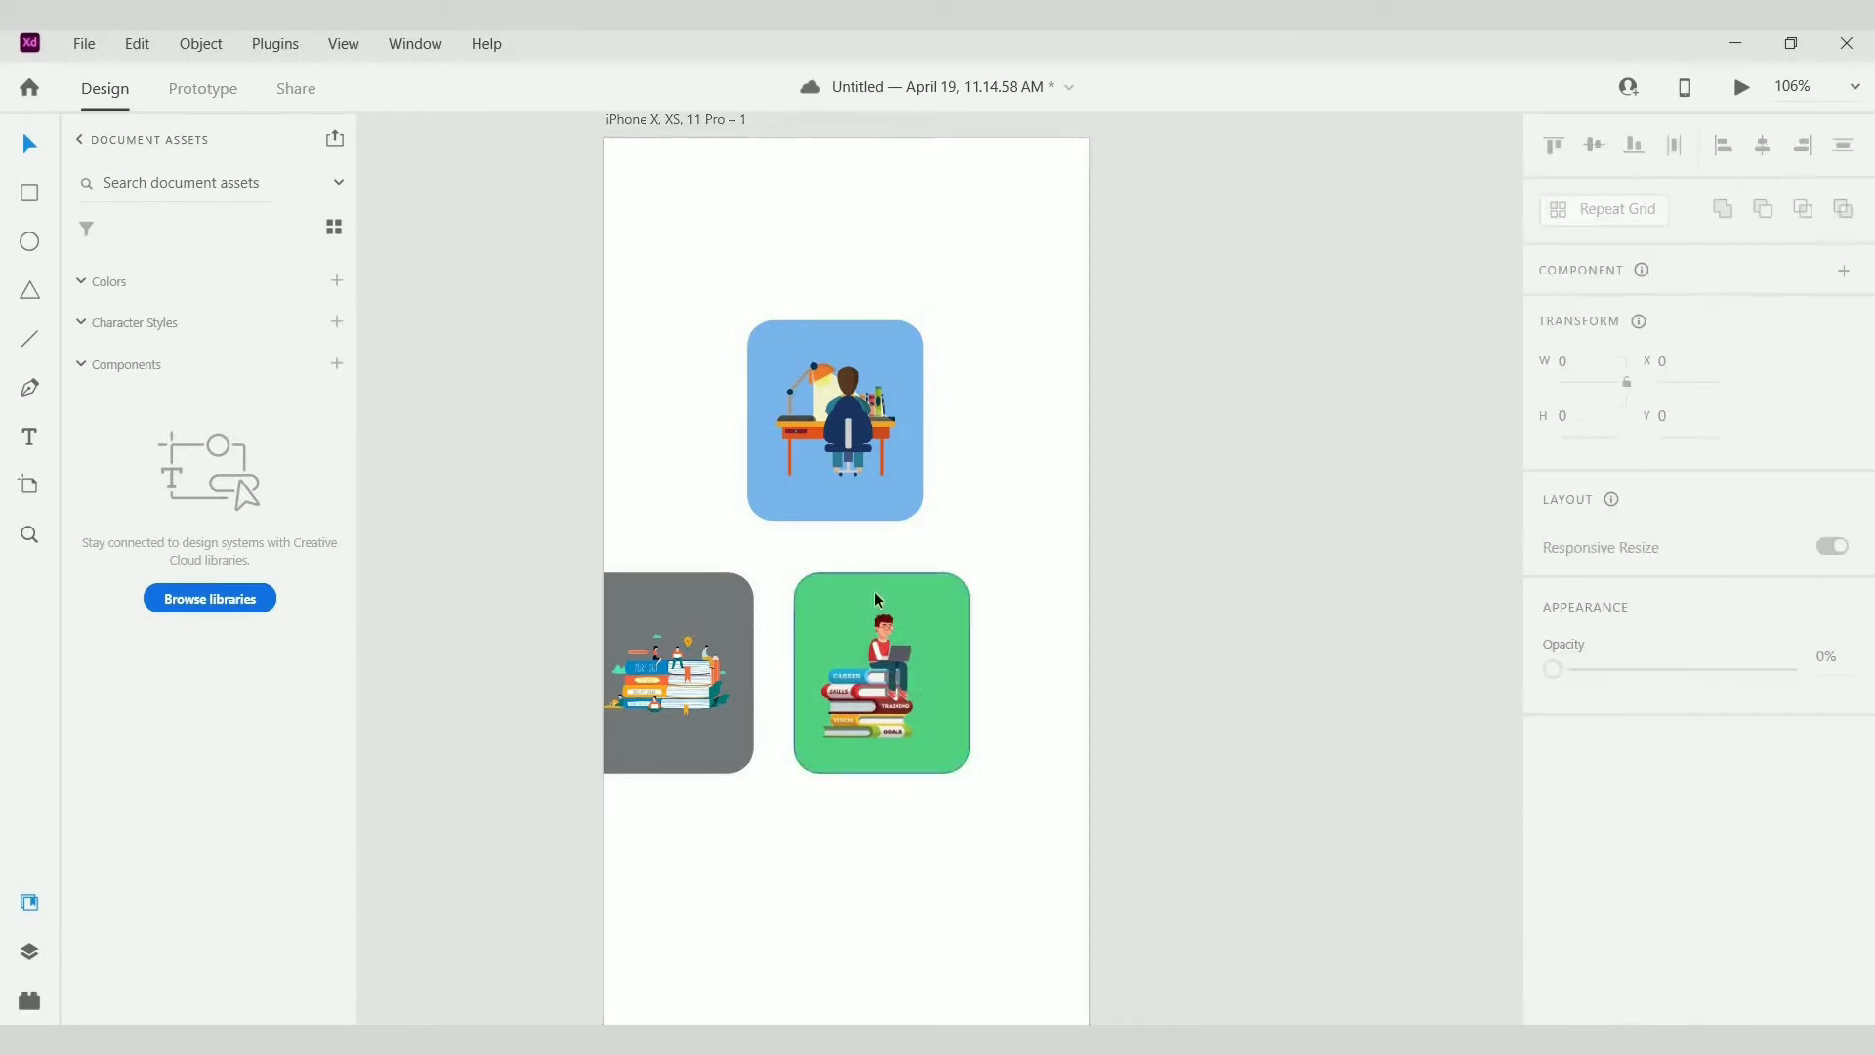
Step: Shrink the green card with its illustration, place it at about X 218, Y 151, and send it behind the blue card
left_click_drag(819, 556, 1028, 497)
left_click_drag(984, 471, 998, 482)
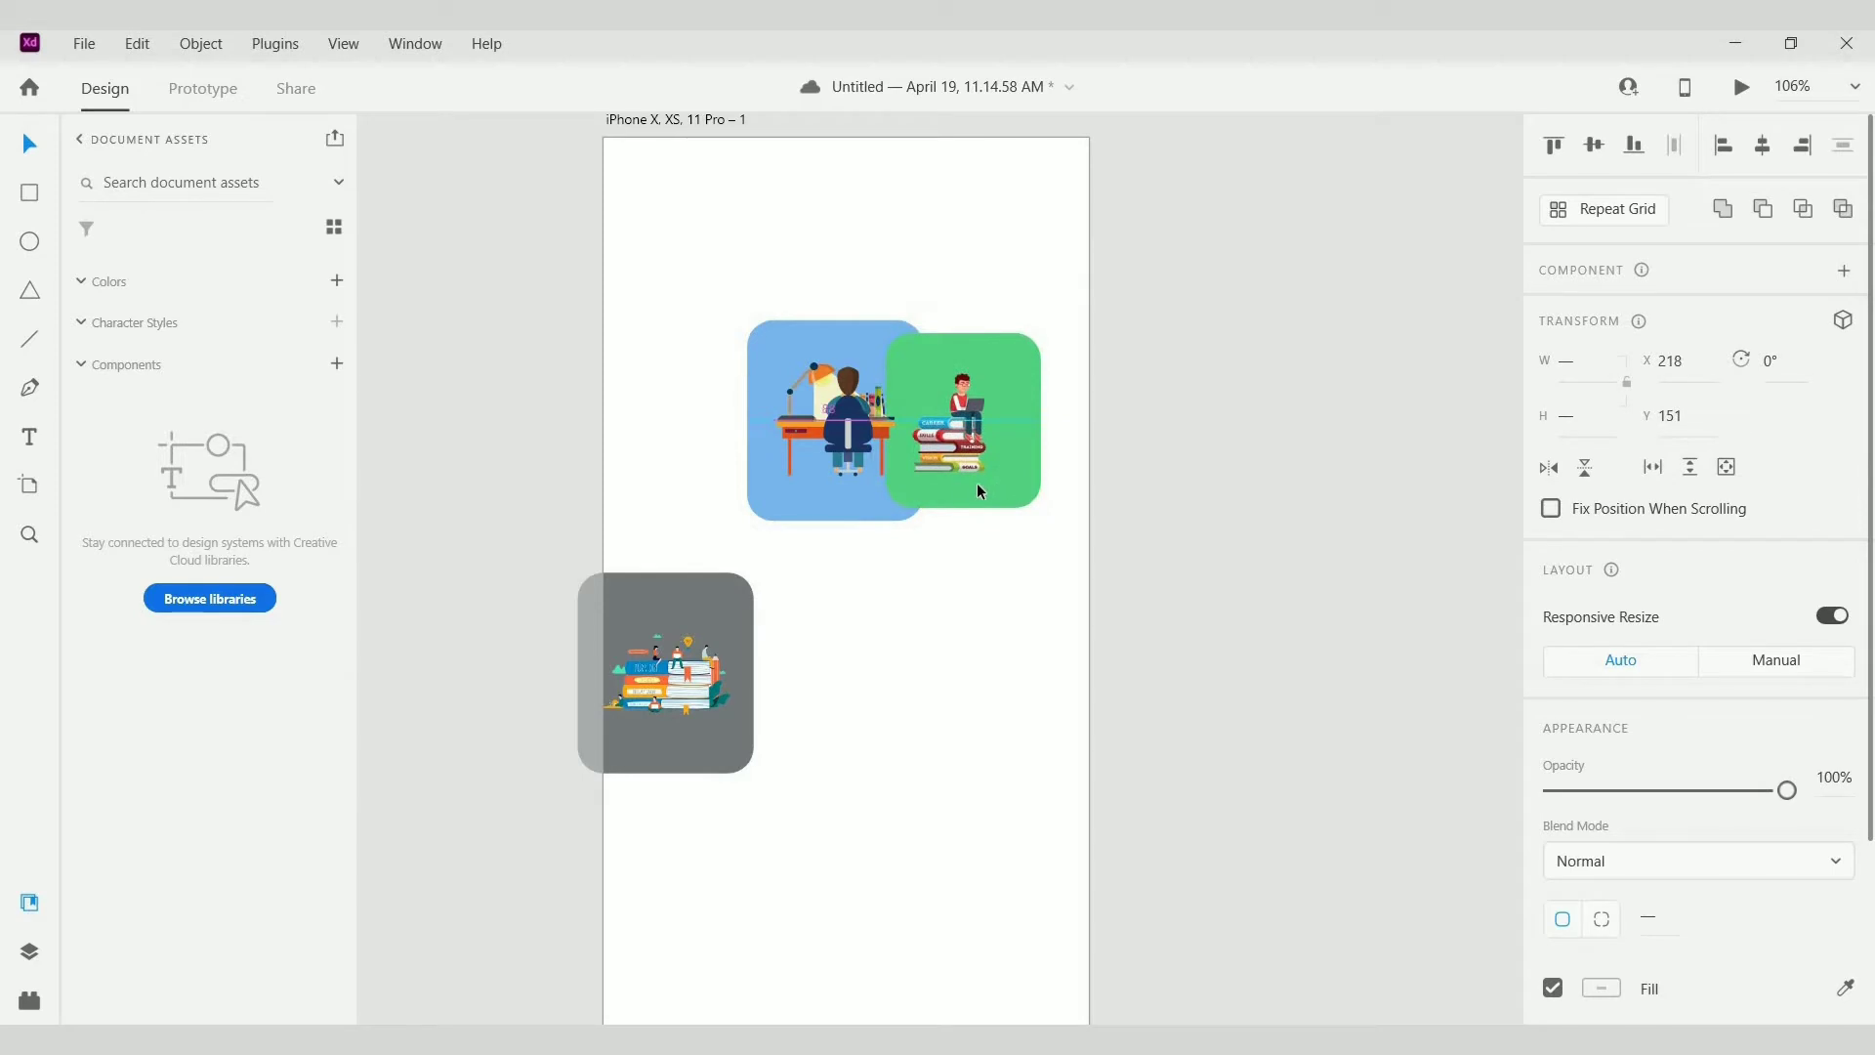
right_click(964, 496)
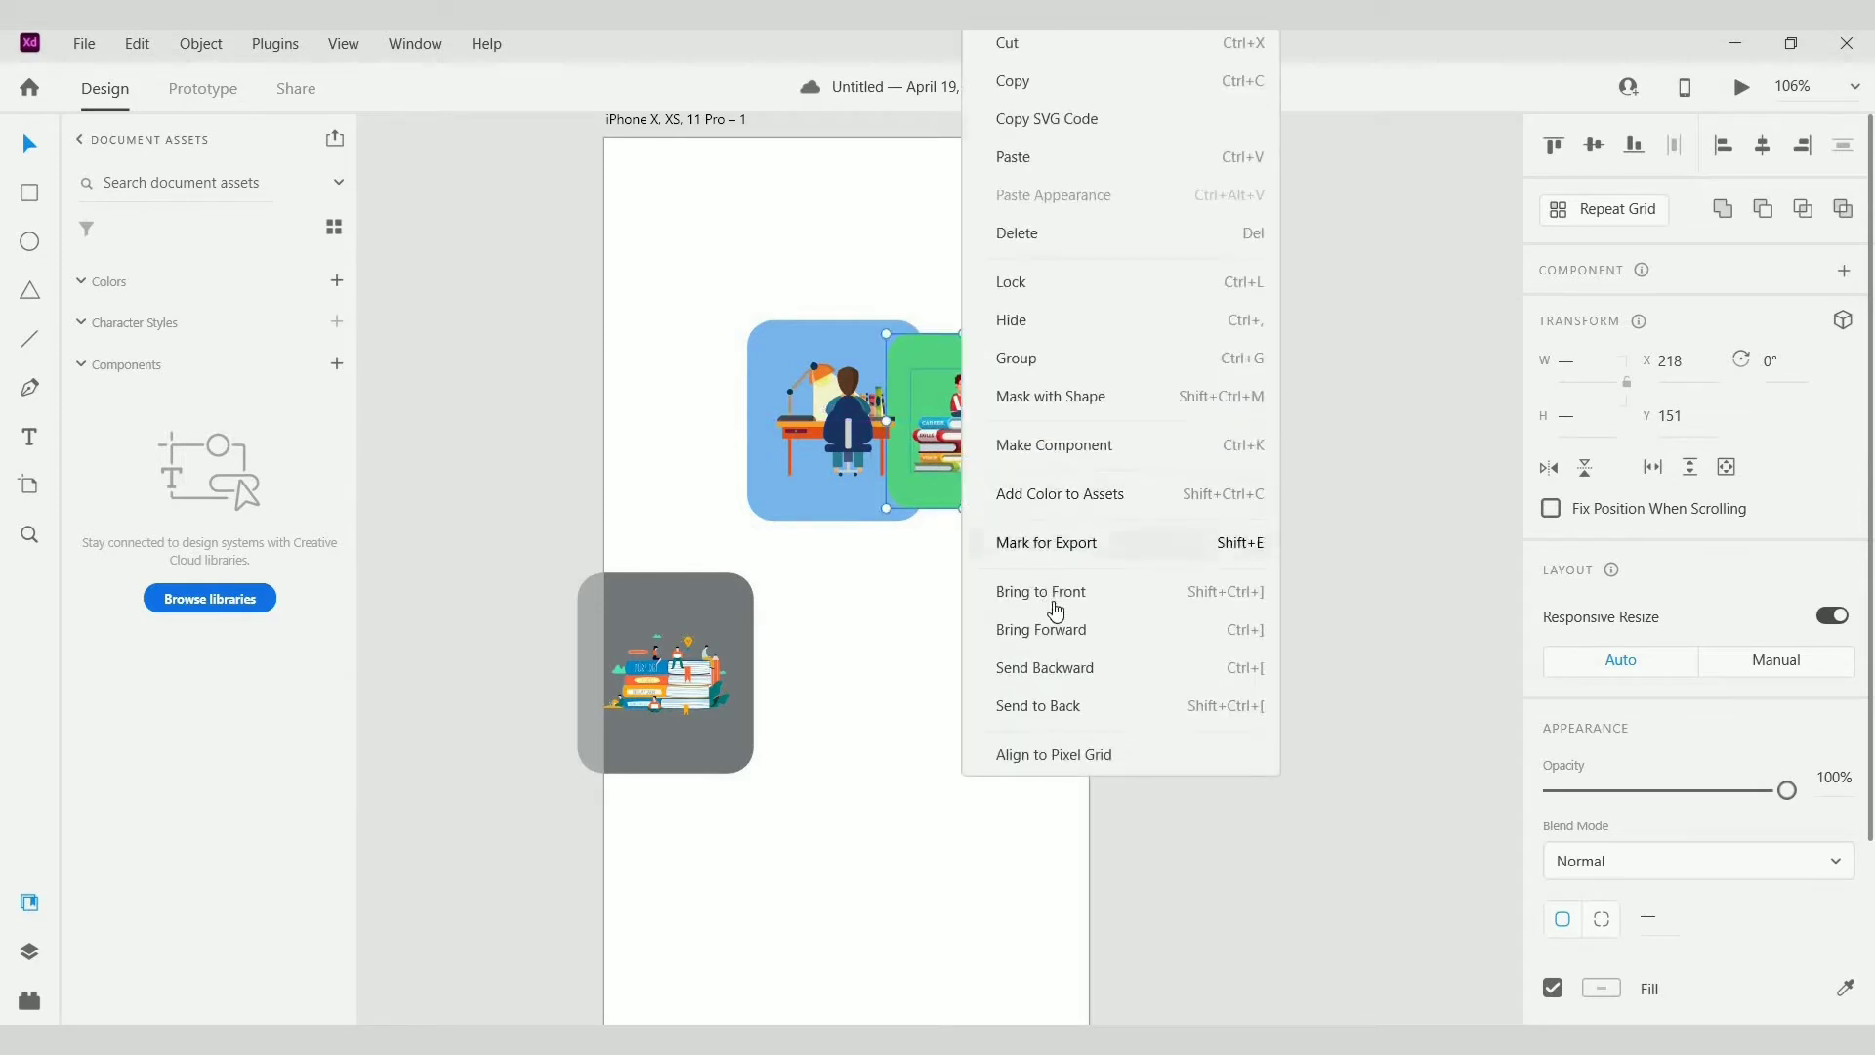
left_click(1048, 704)
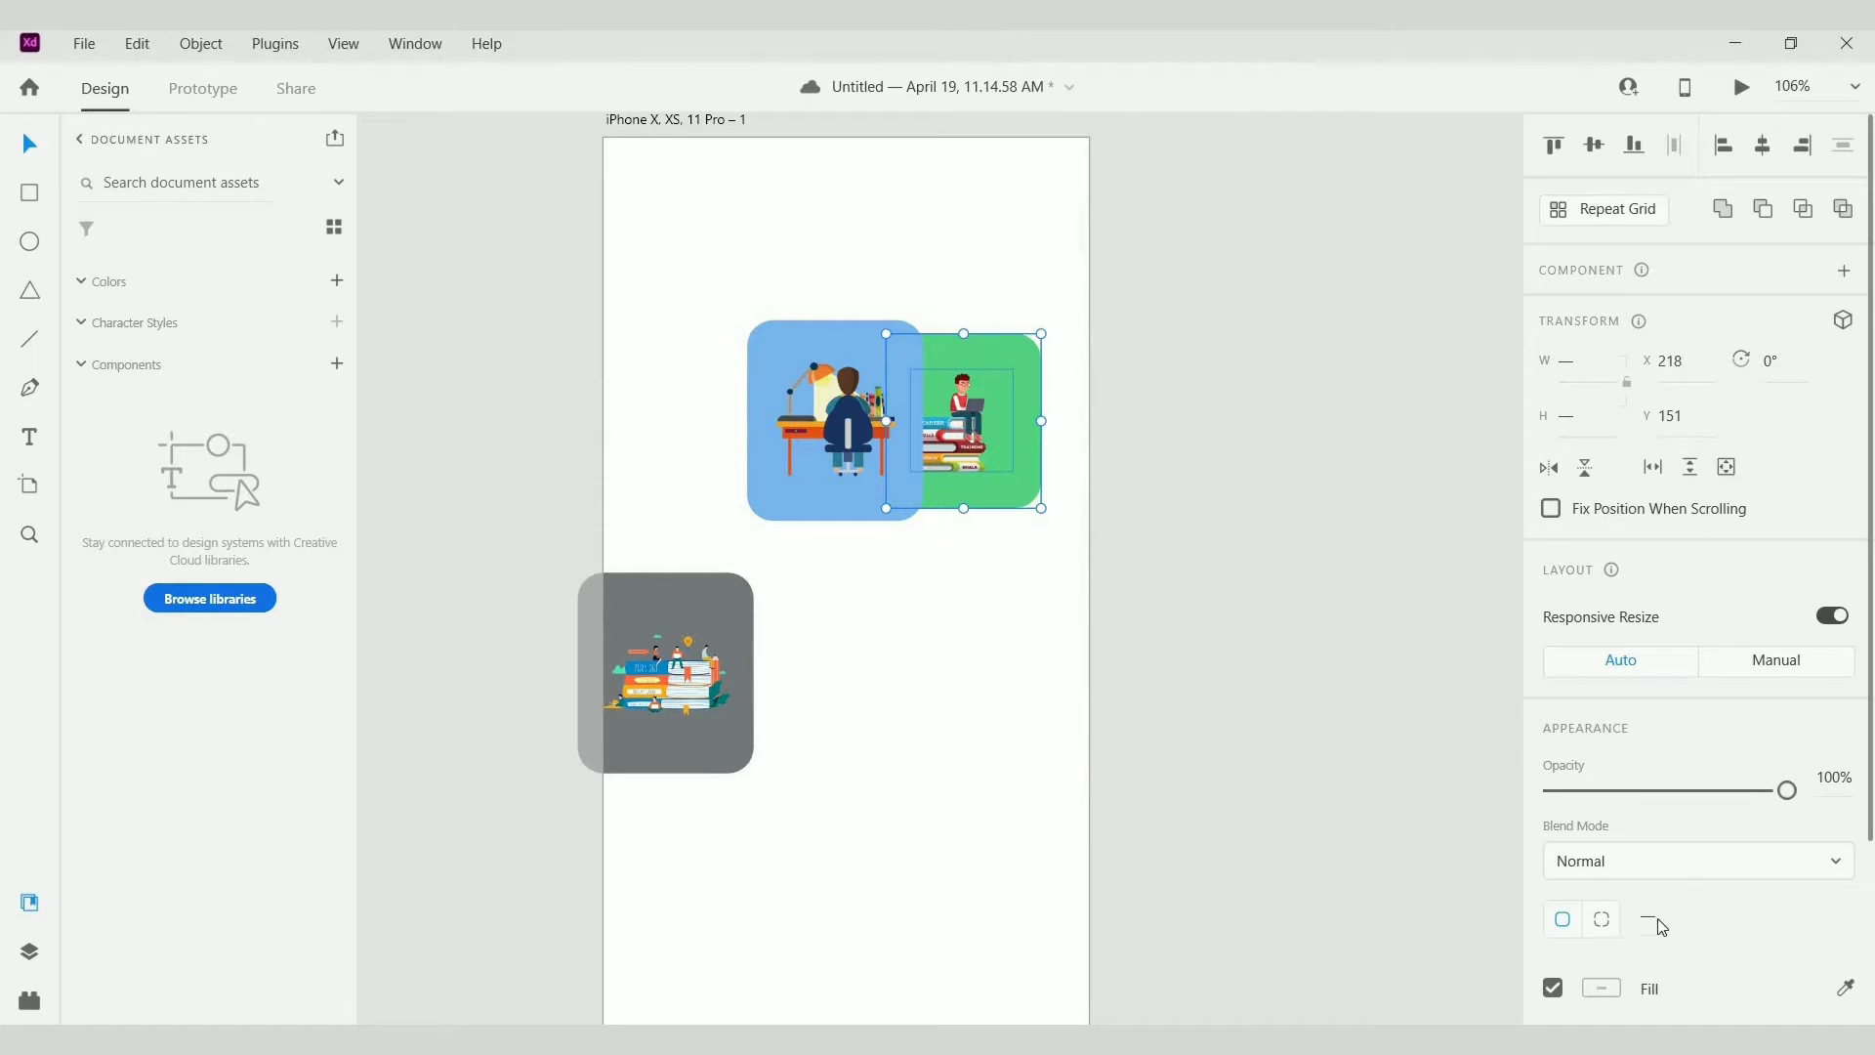
Step: Try a border on the green card and its illustration, and undo it
scroll(1657, 918, "down", 2)
left_click(1553, 910)
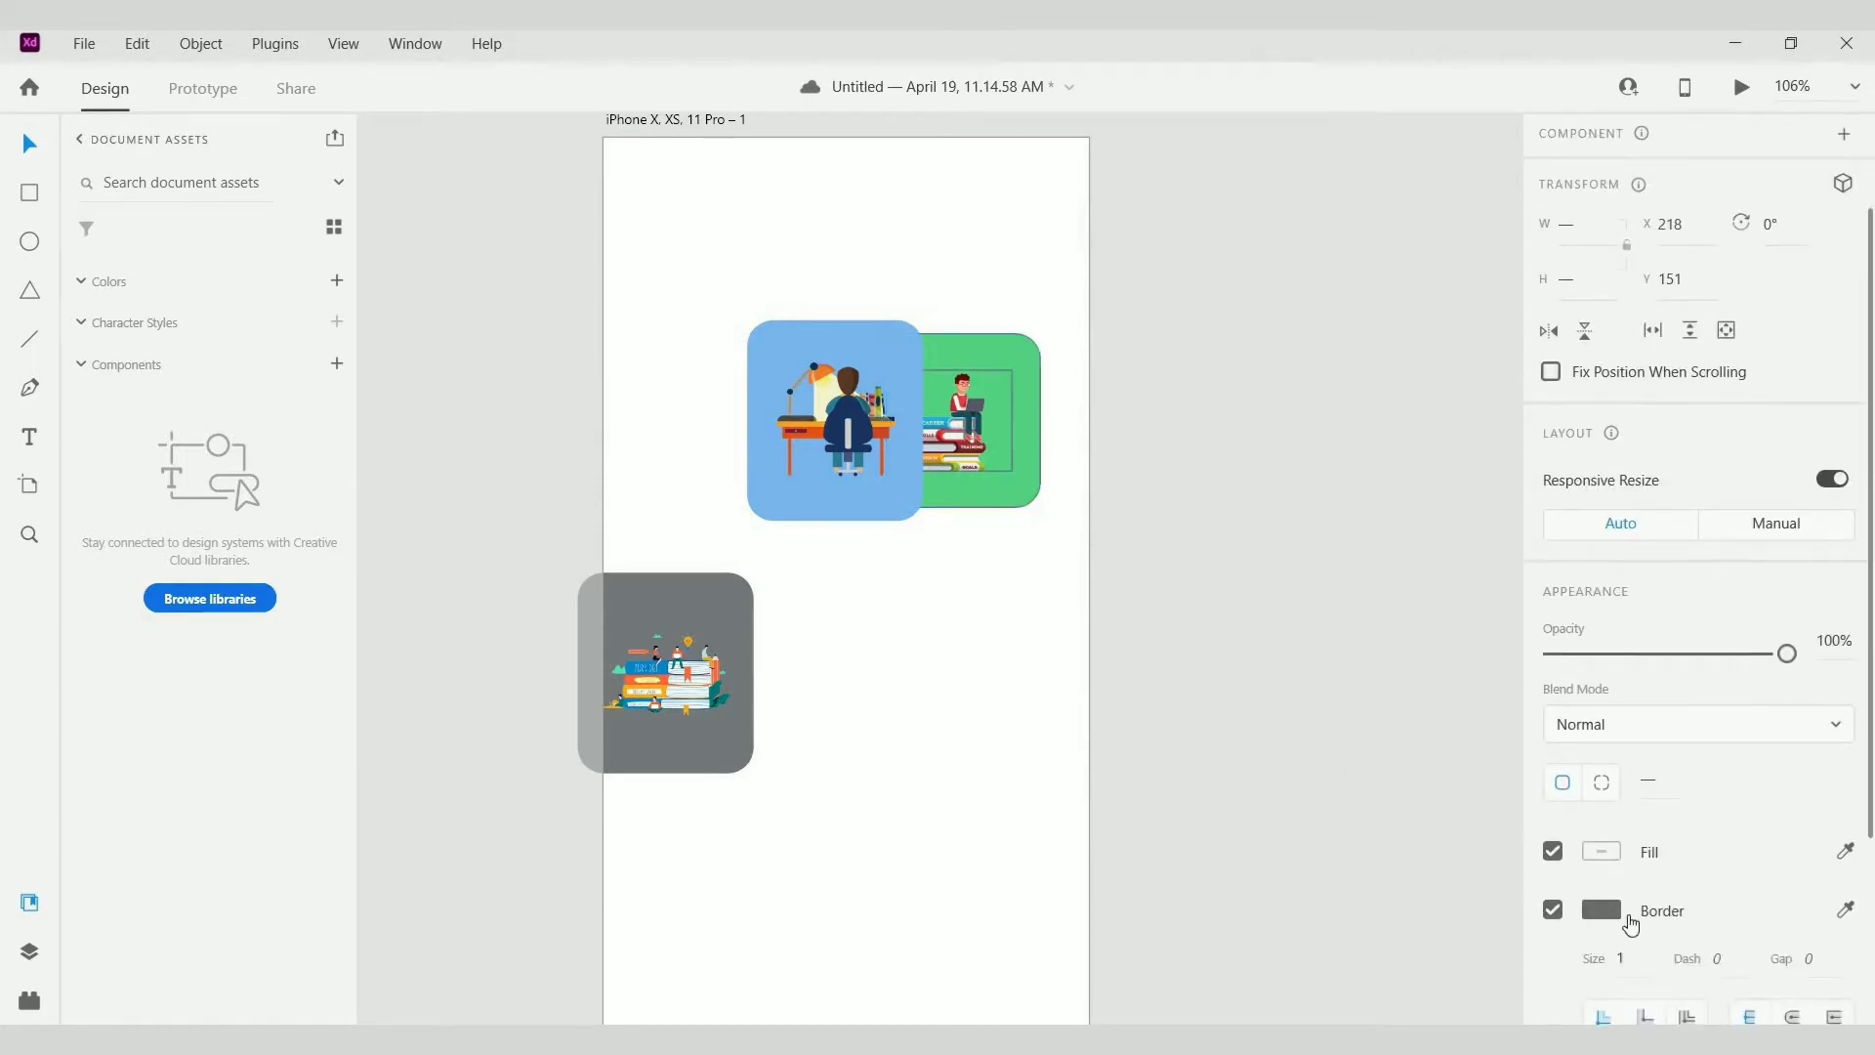
key("ctrl+z")
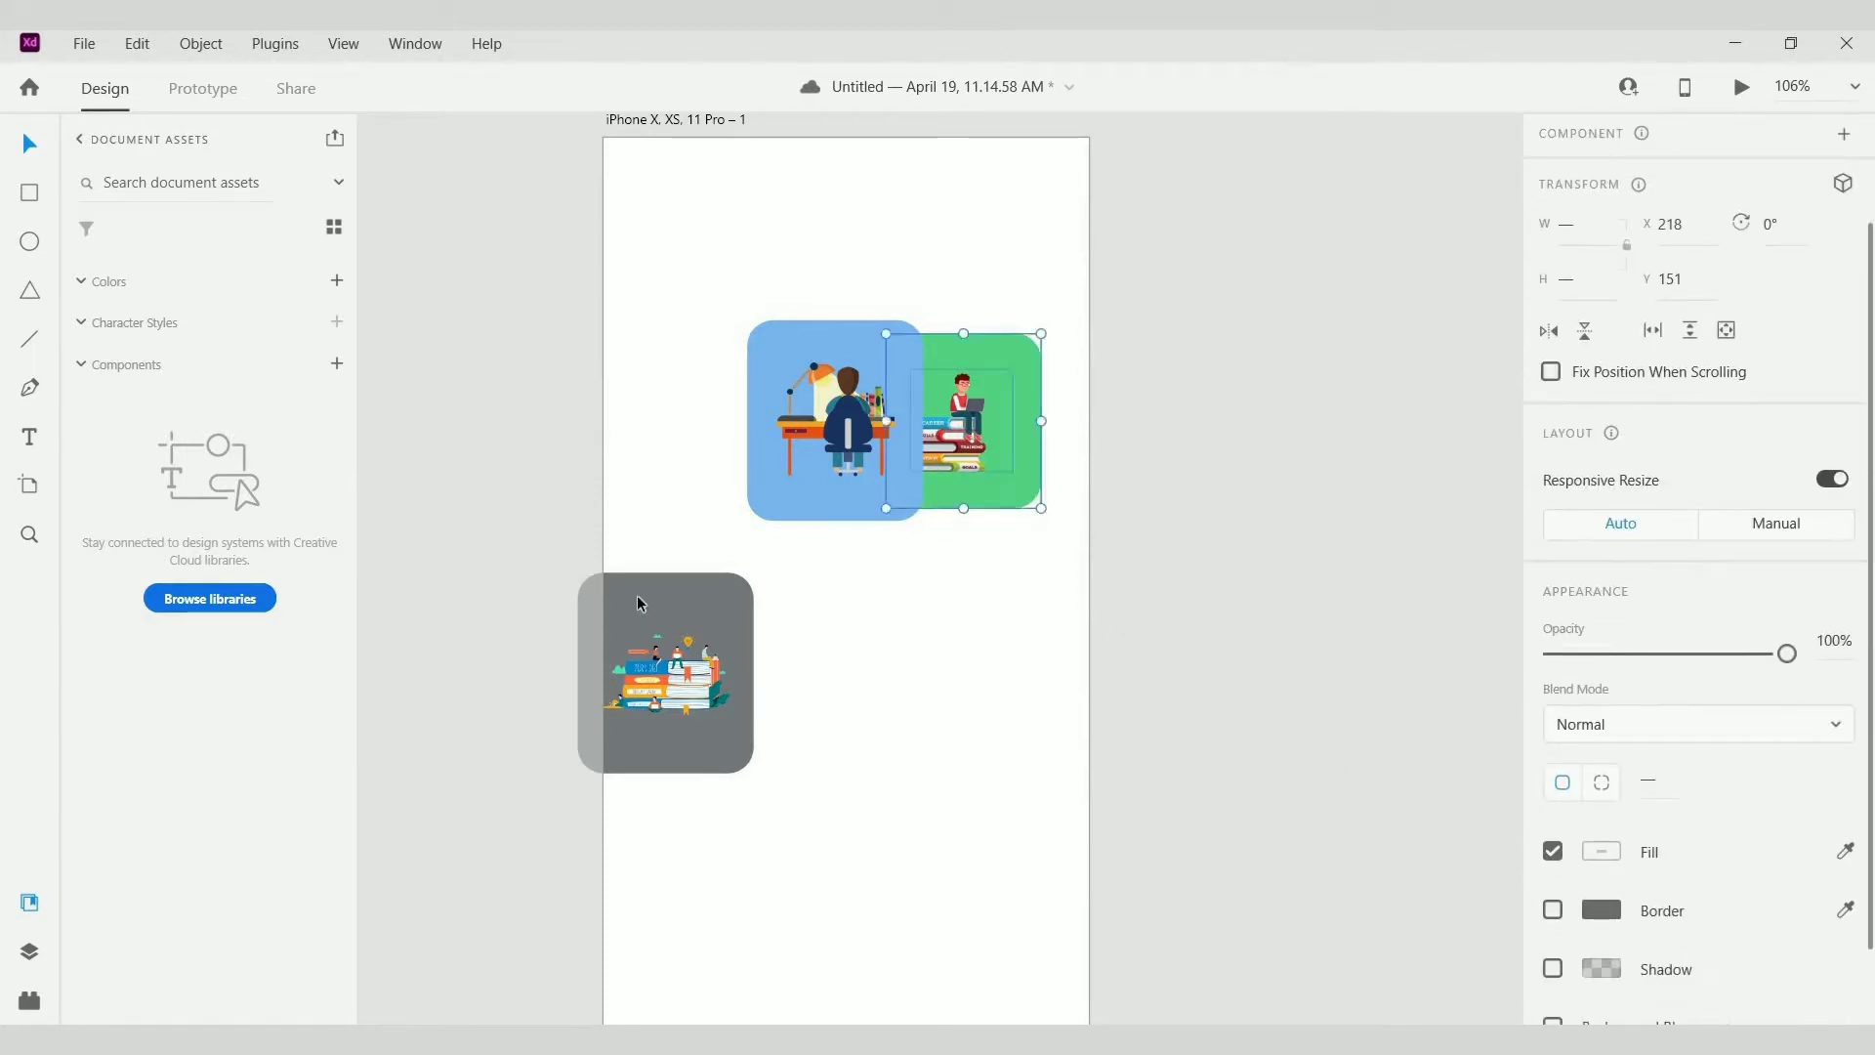
Step: Shrink the grey card with its illustration, place it at about X 35, Y 151, and send it behind the blue card
left_click_drag(615, 860, 728, 642)
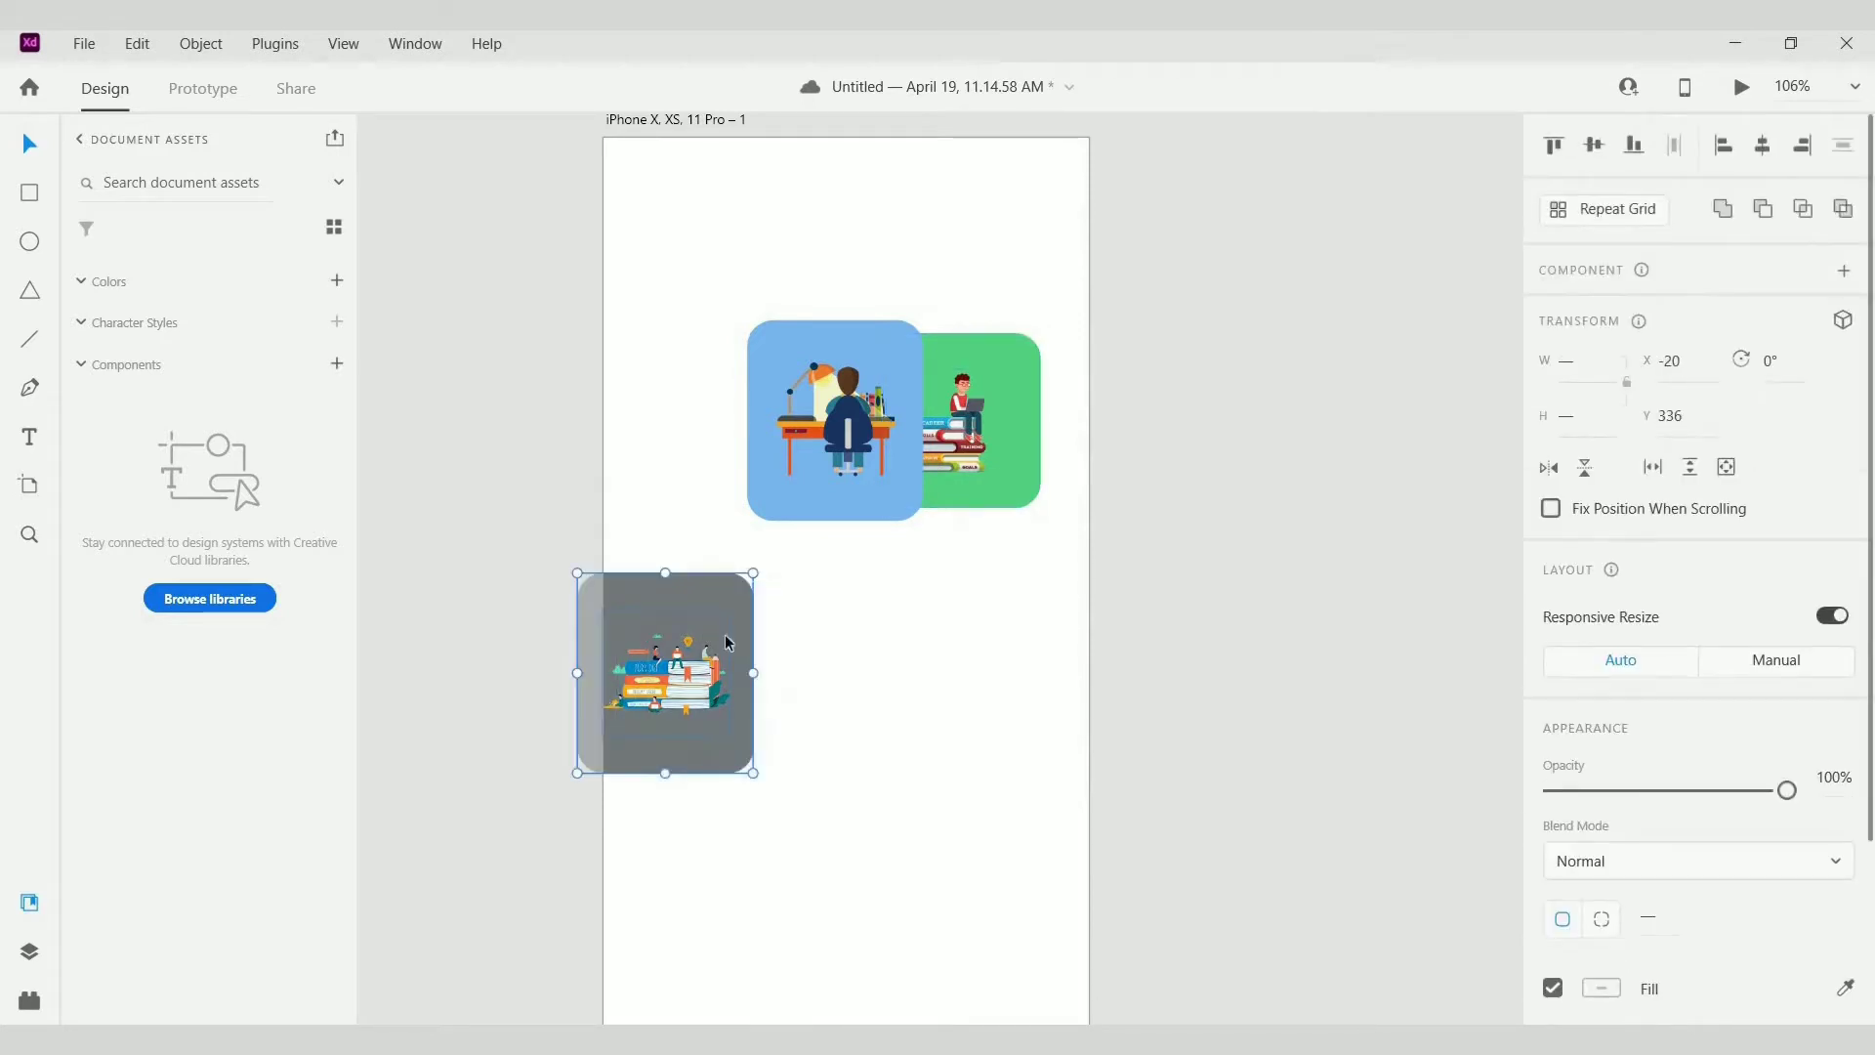
left_click_drag(709, 766, 737, 513)
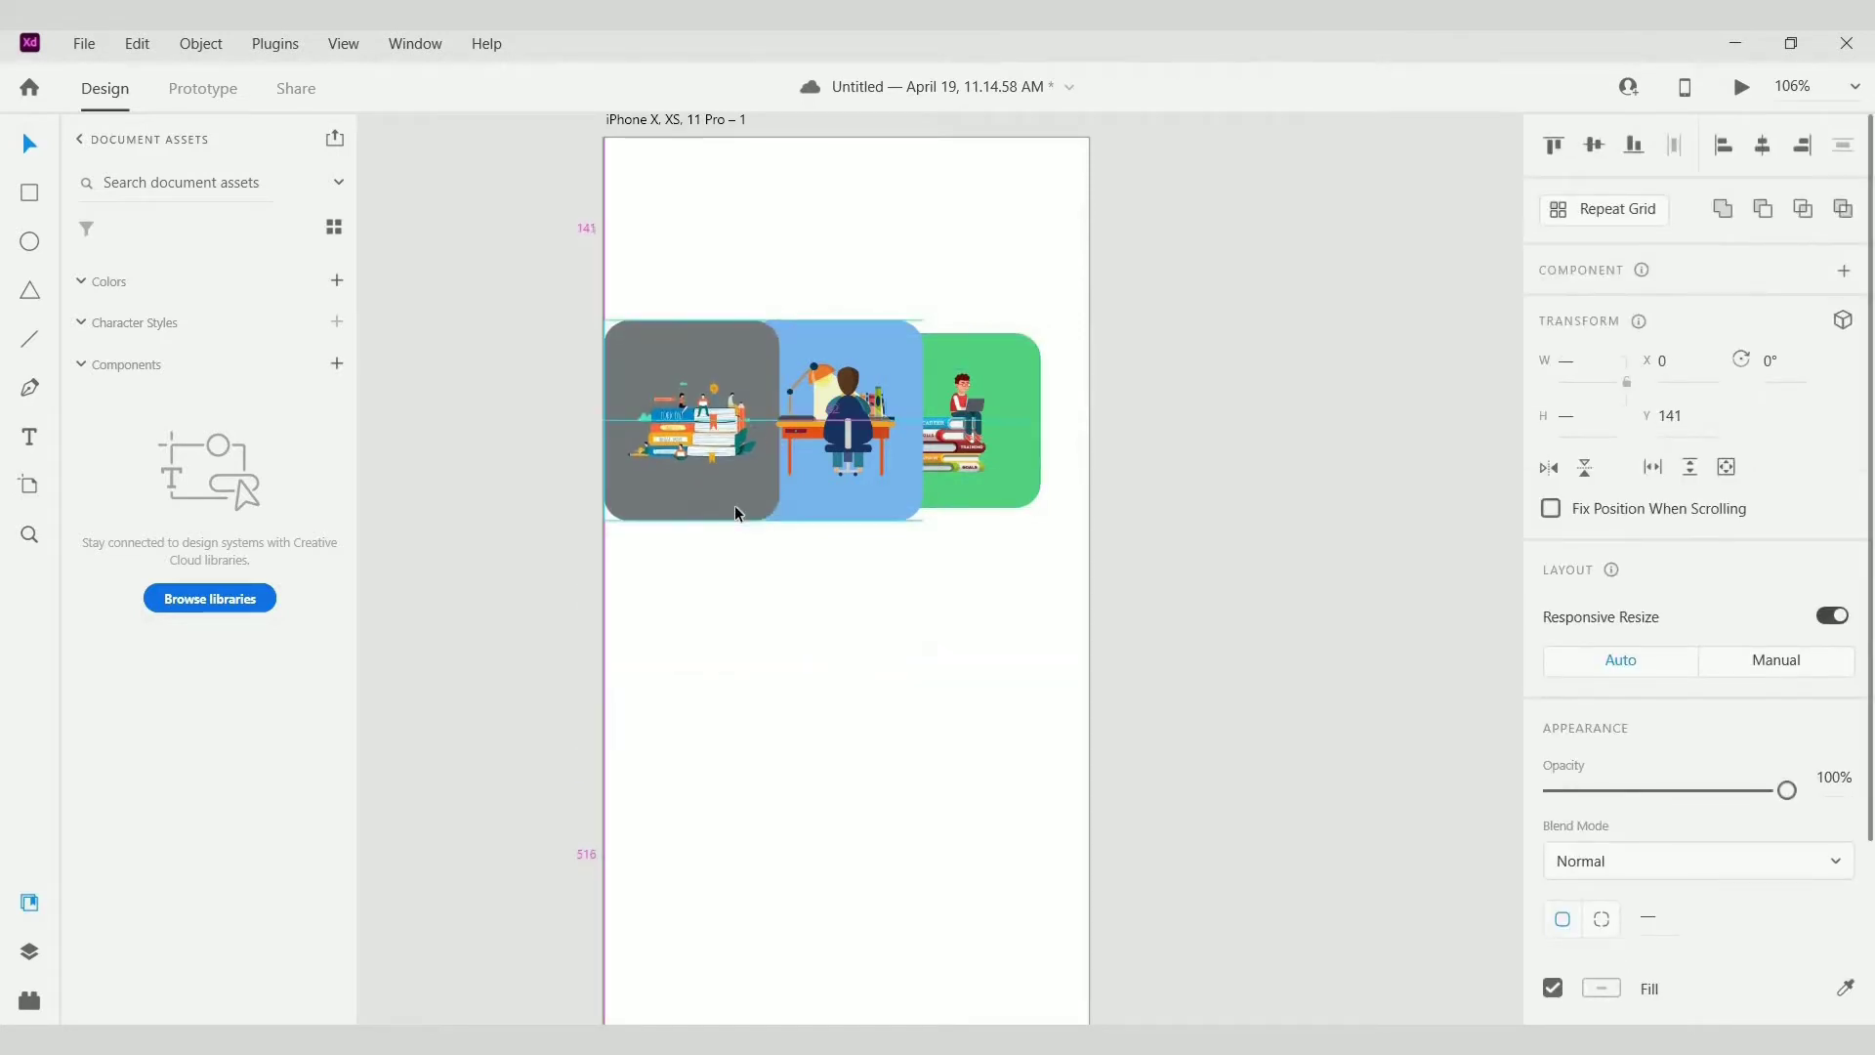
left_click_drag(628, 535, 1084, 509)
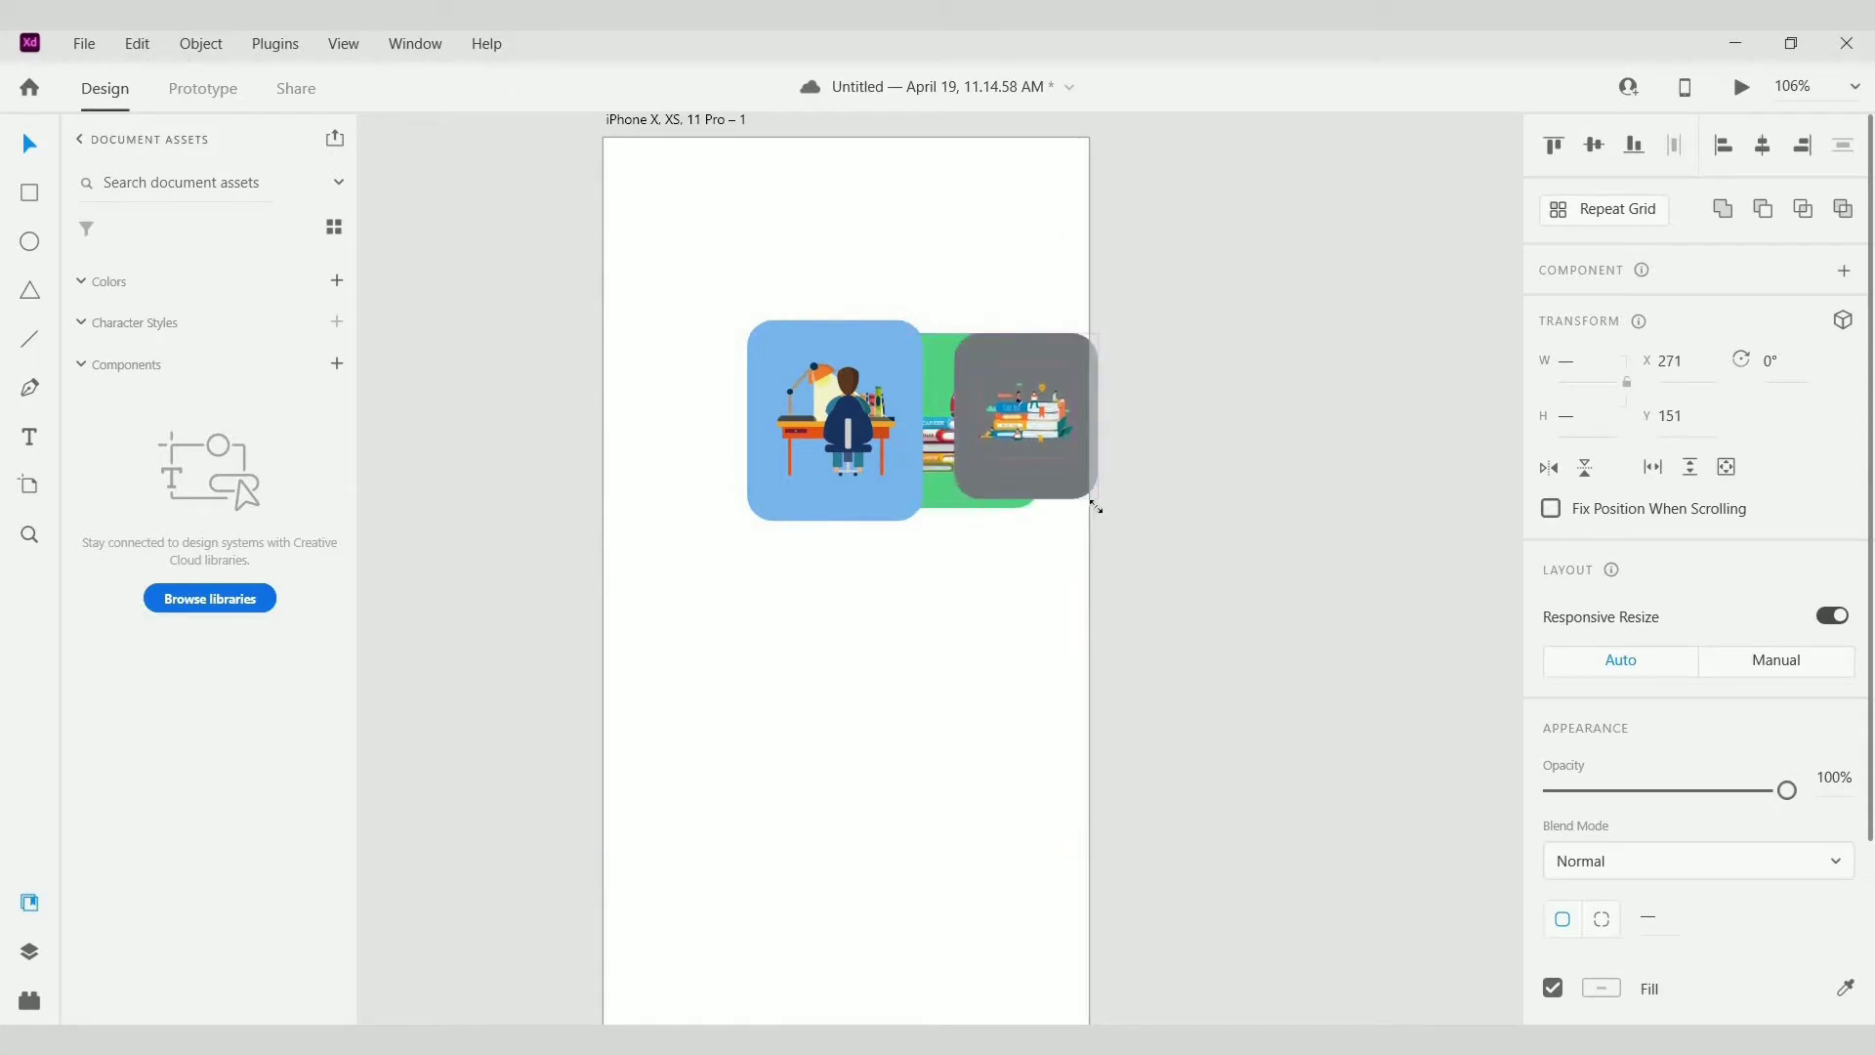
left_click_drag(1093, 498, 730, 486)
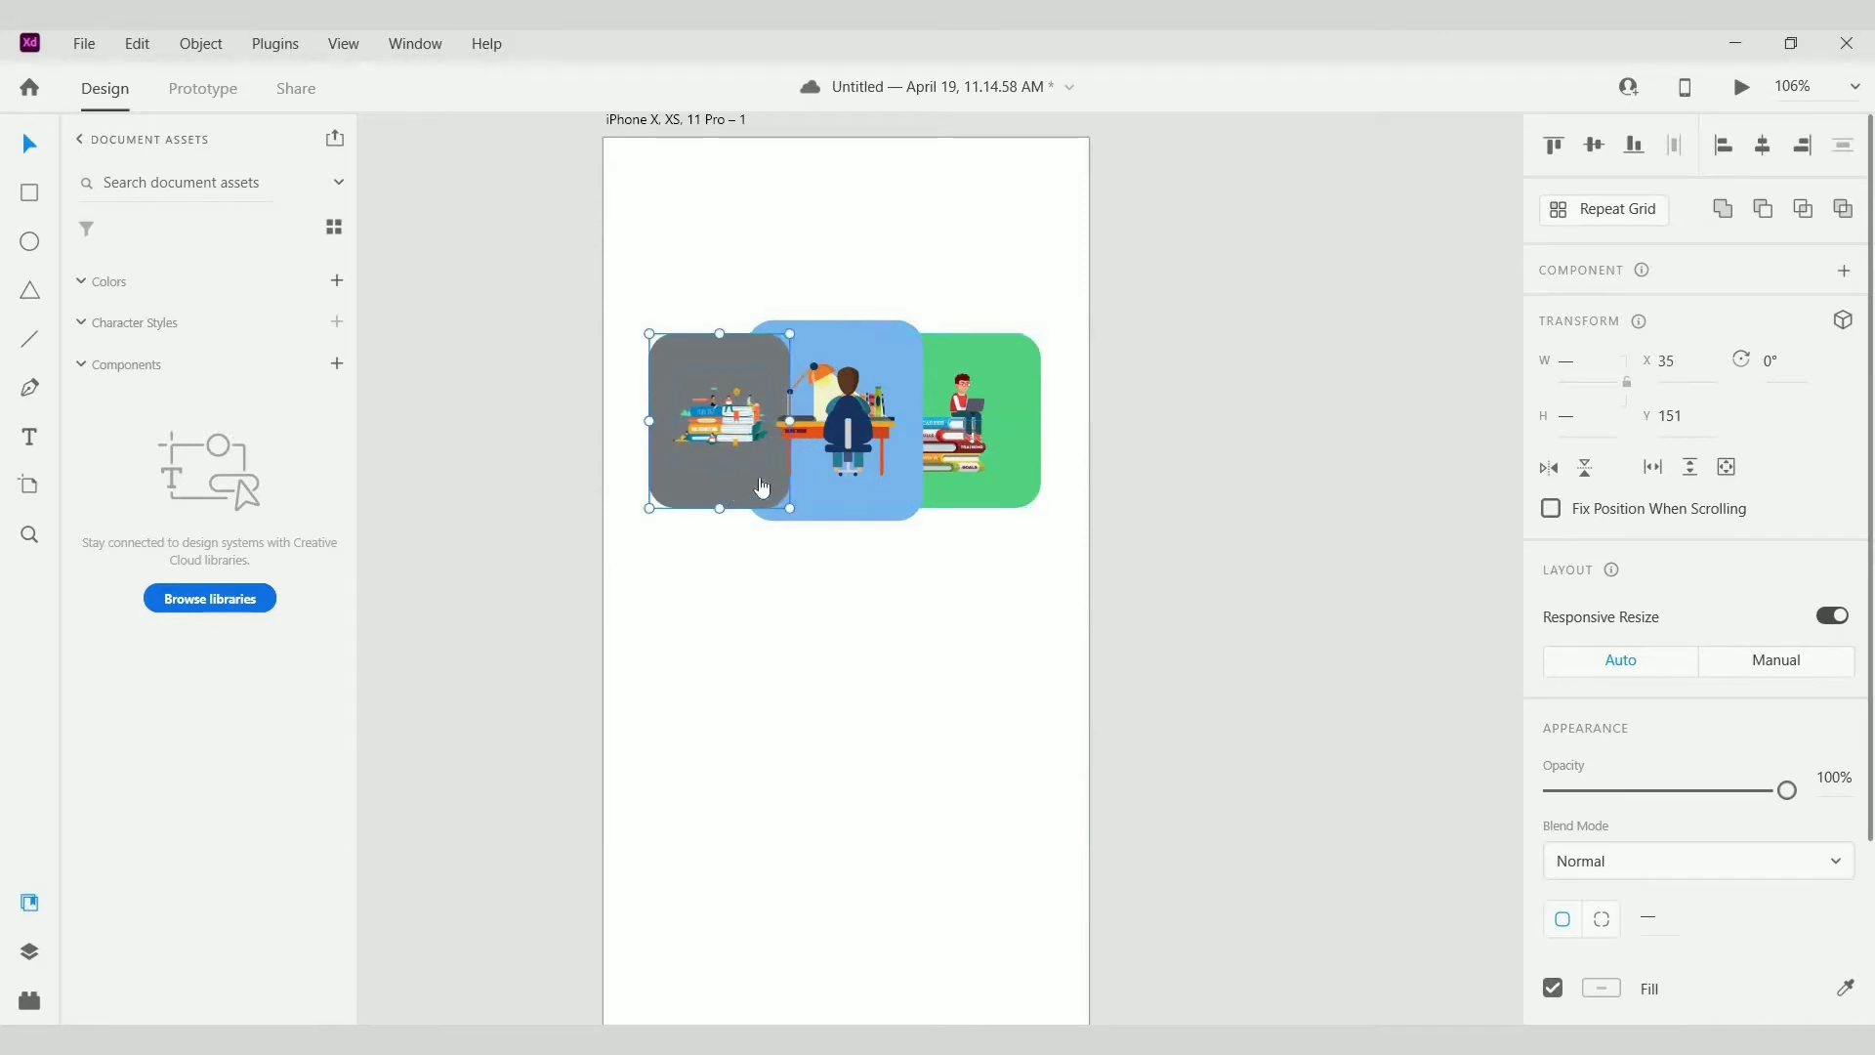
right_click(731, 486)
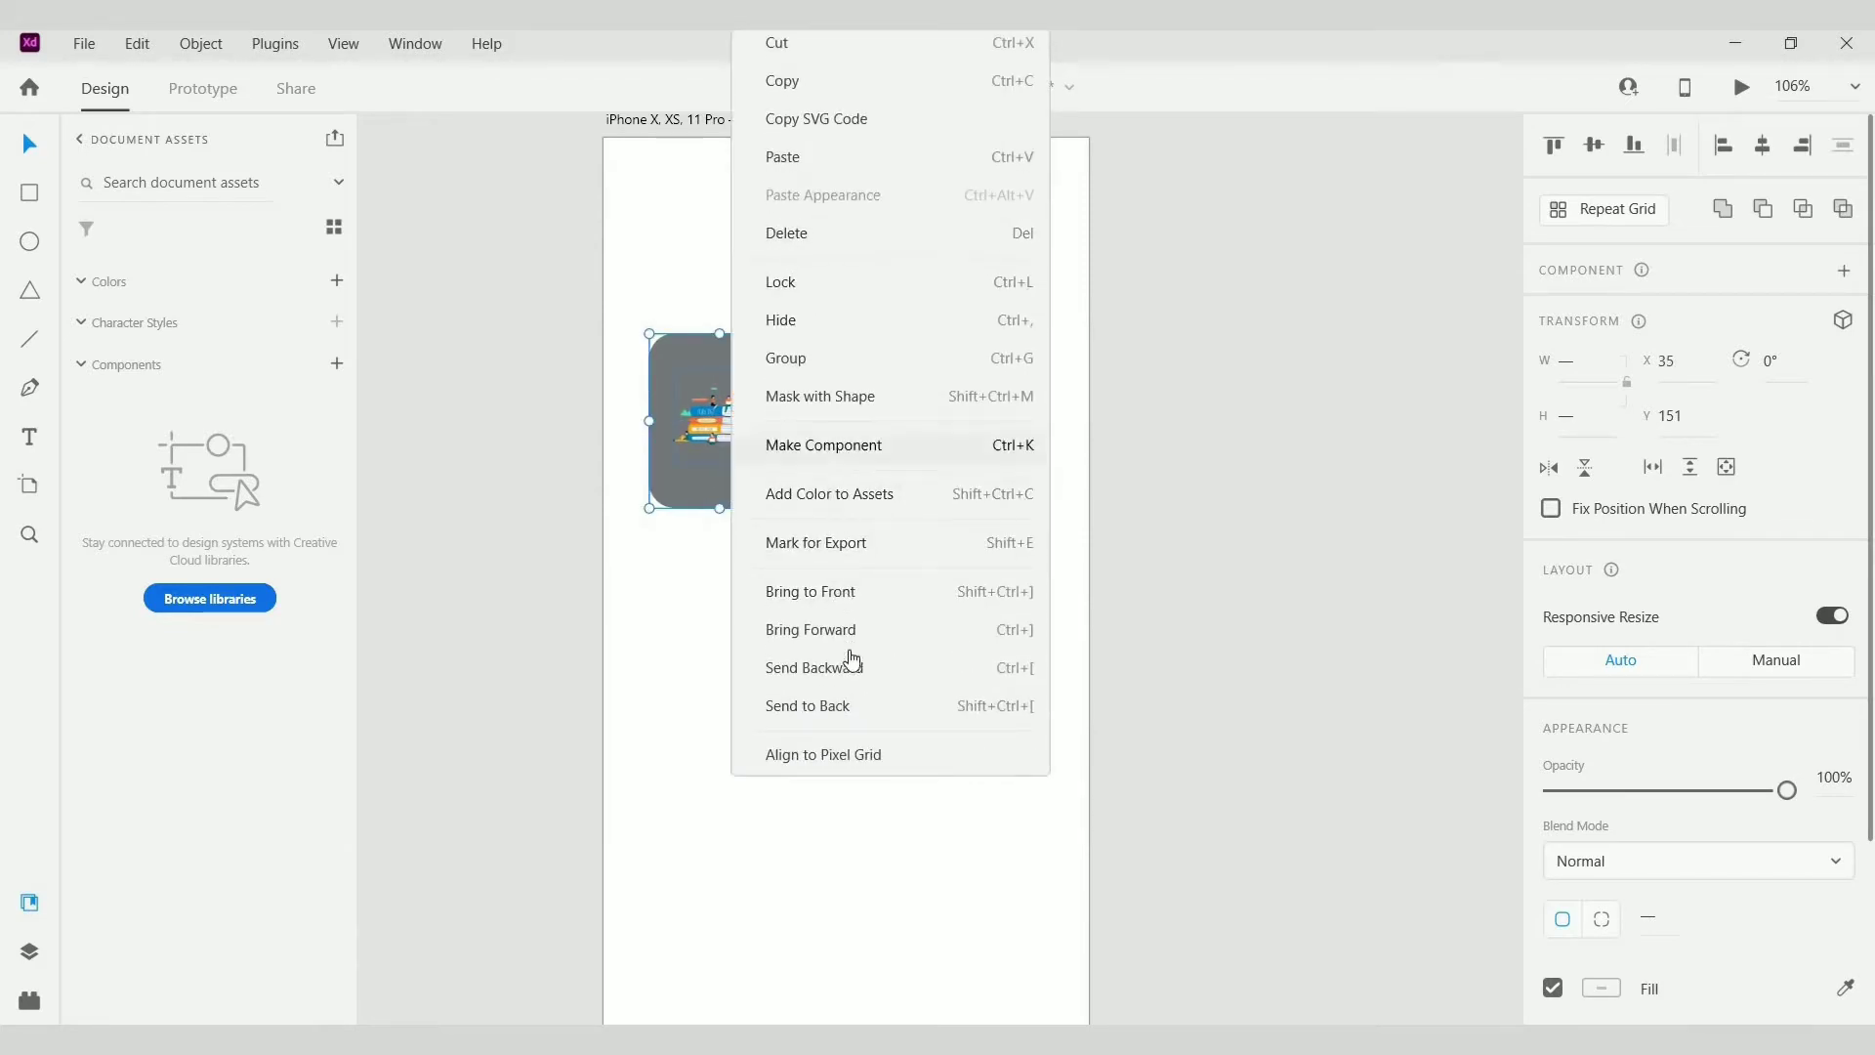
left_click(837, 706)
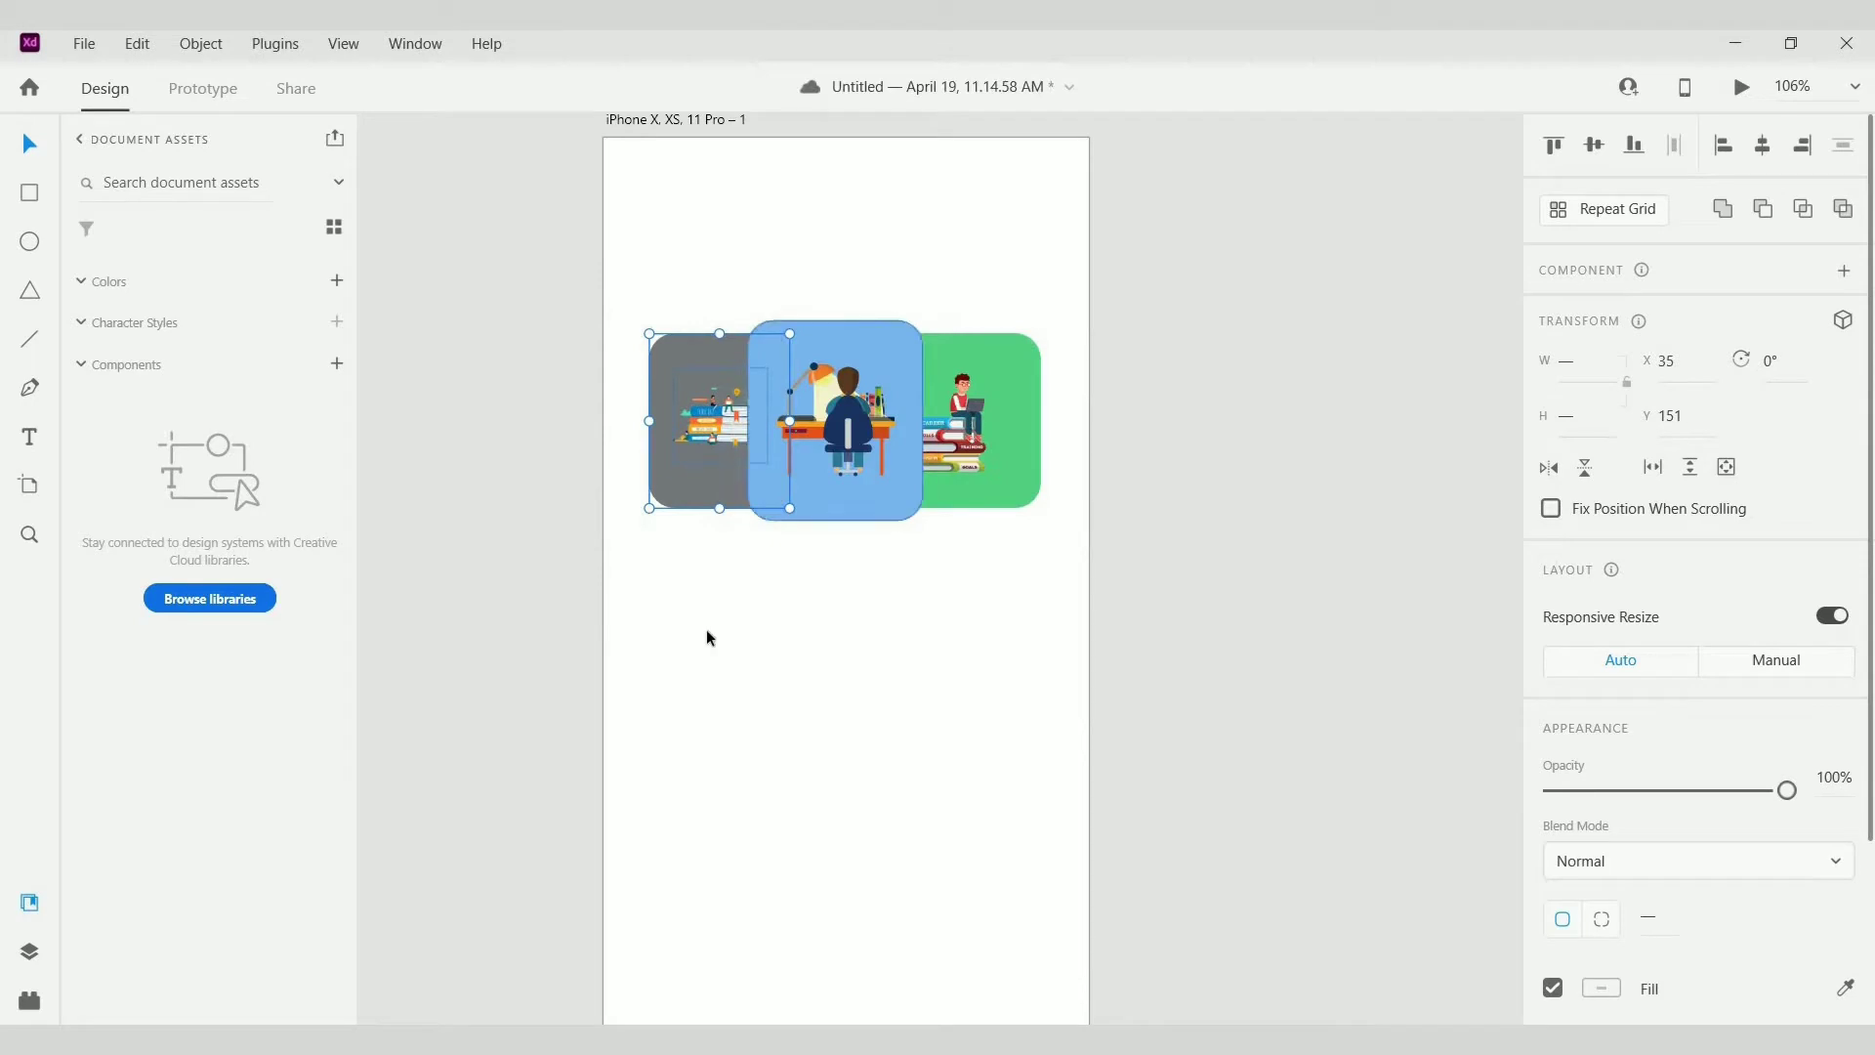
left_click(708, 631)
Step: Enlarge the stacked-books illustration to about 90 by 90 and centre it within the grey card
left_click(713, 432)
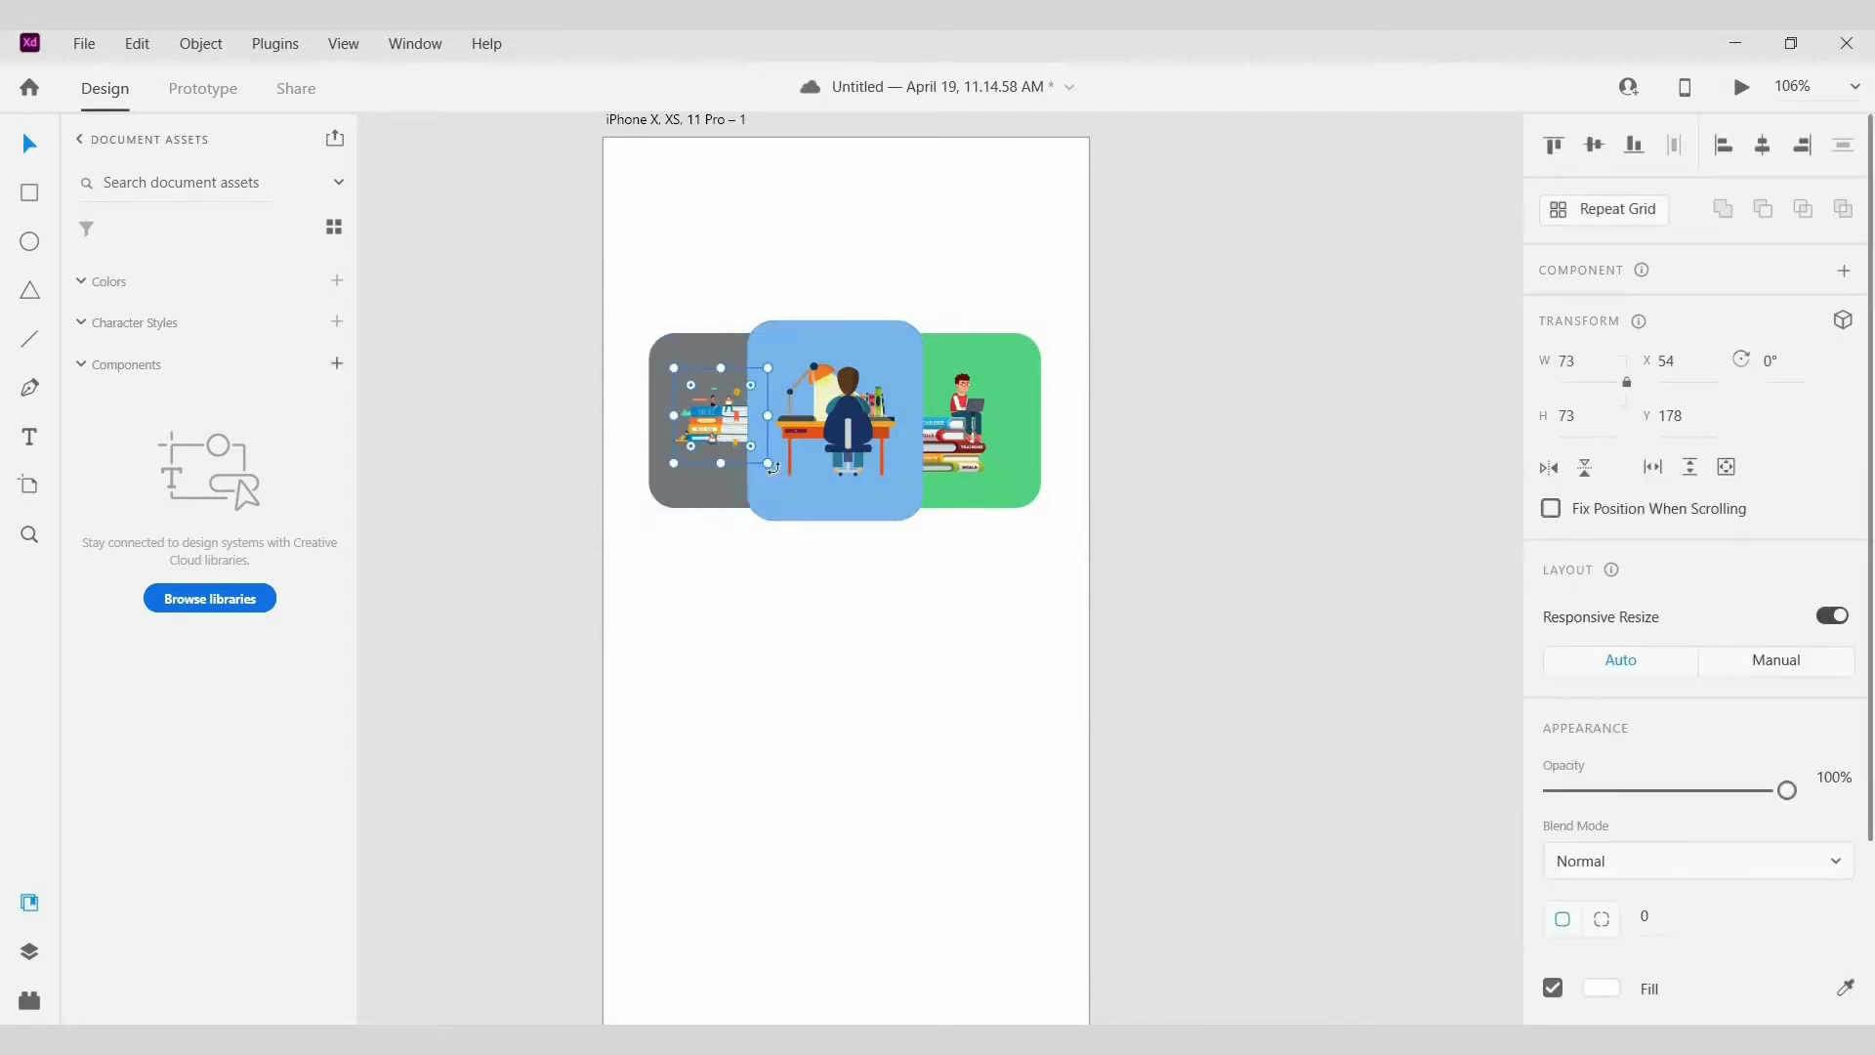
left_click_drag(770, 463, 707, 426)
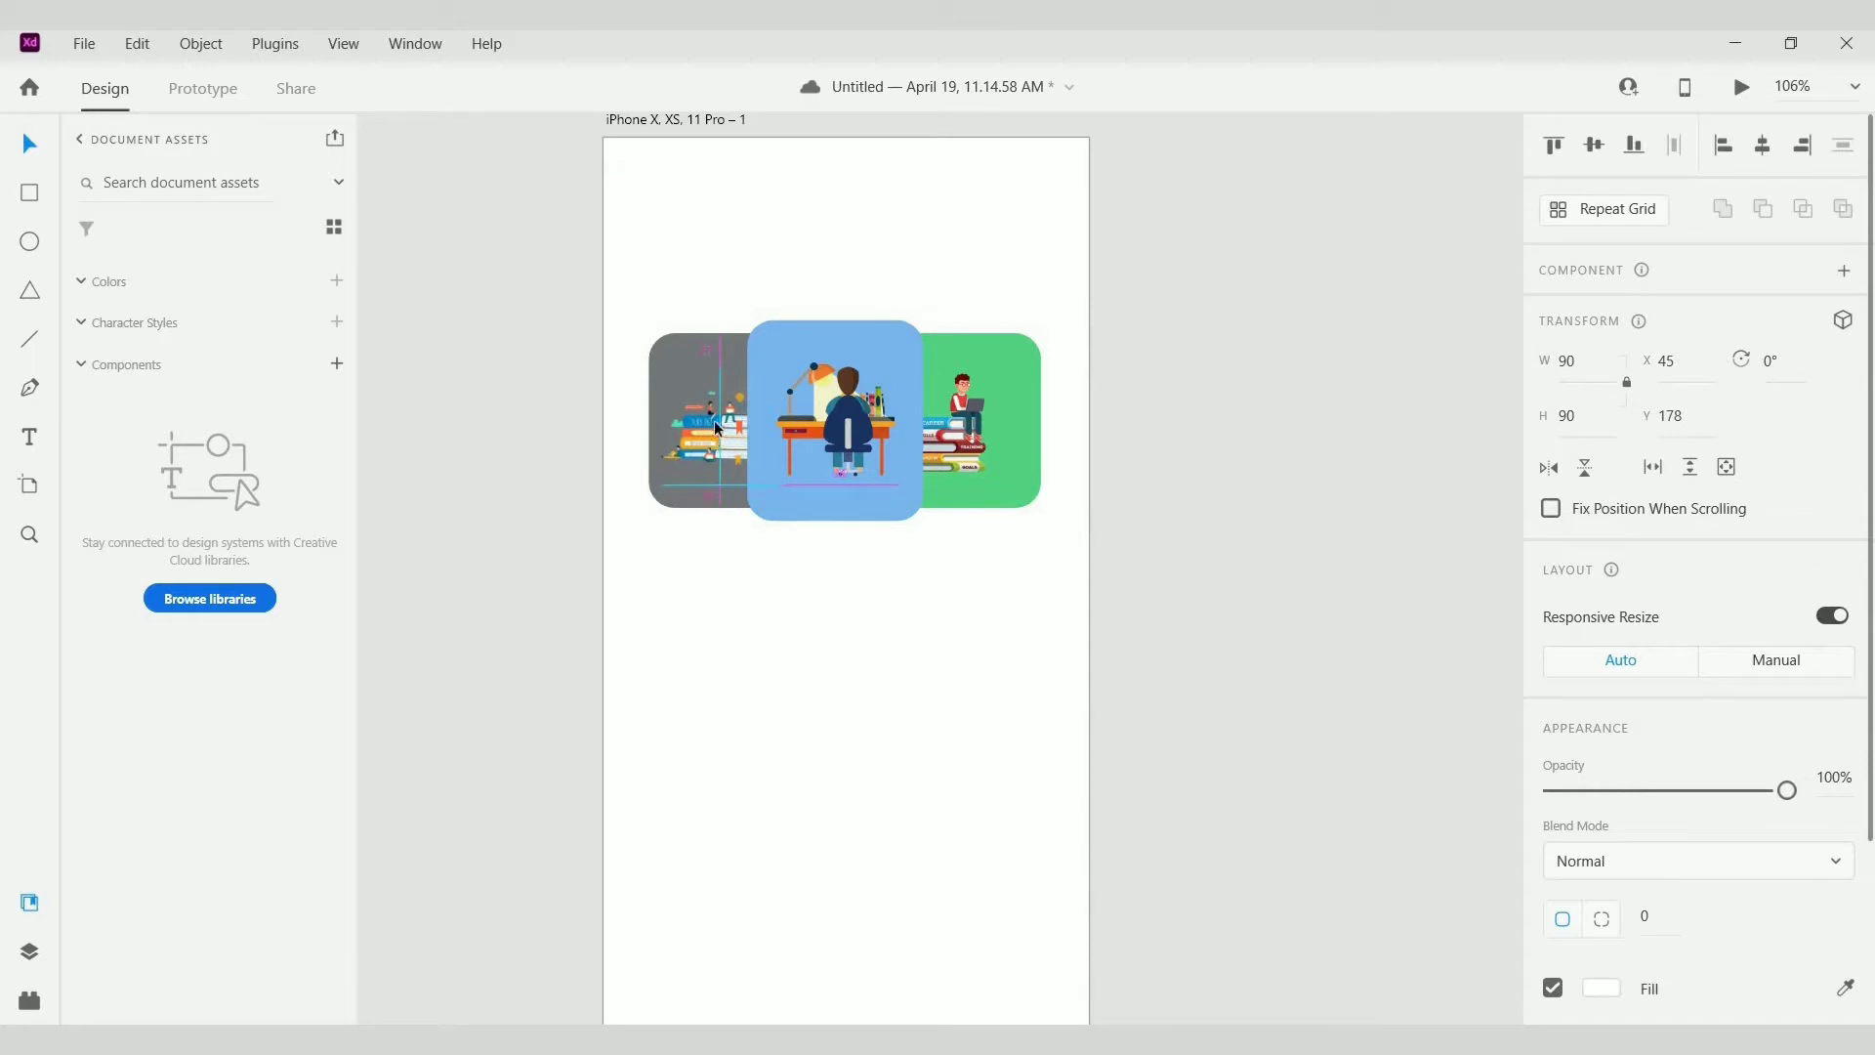
left_click(717, 351, "shift")
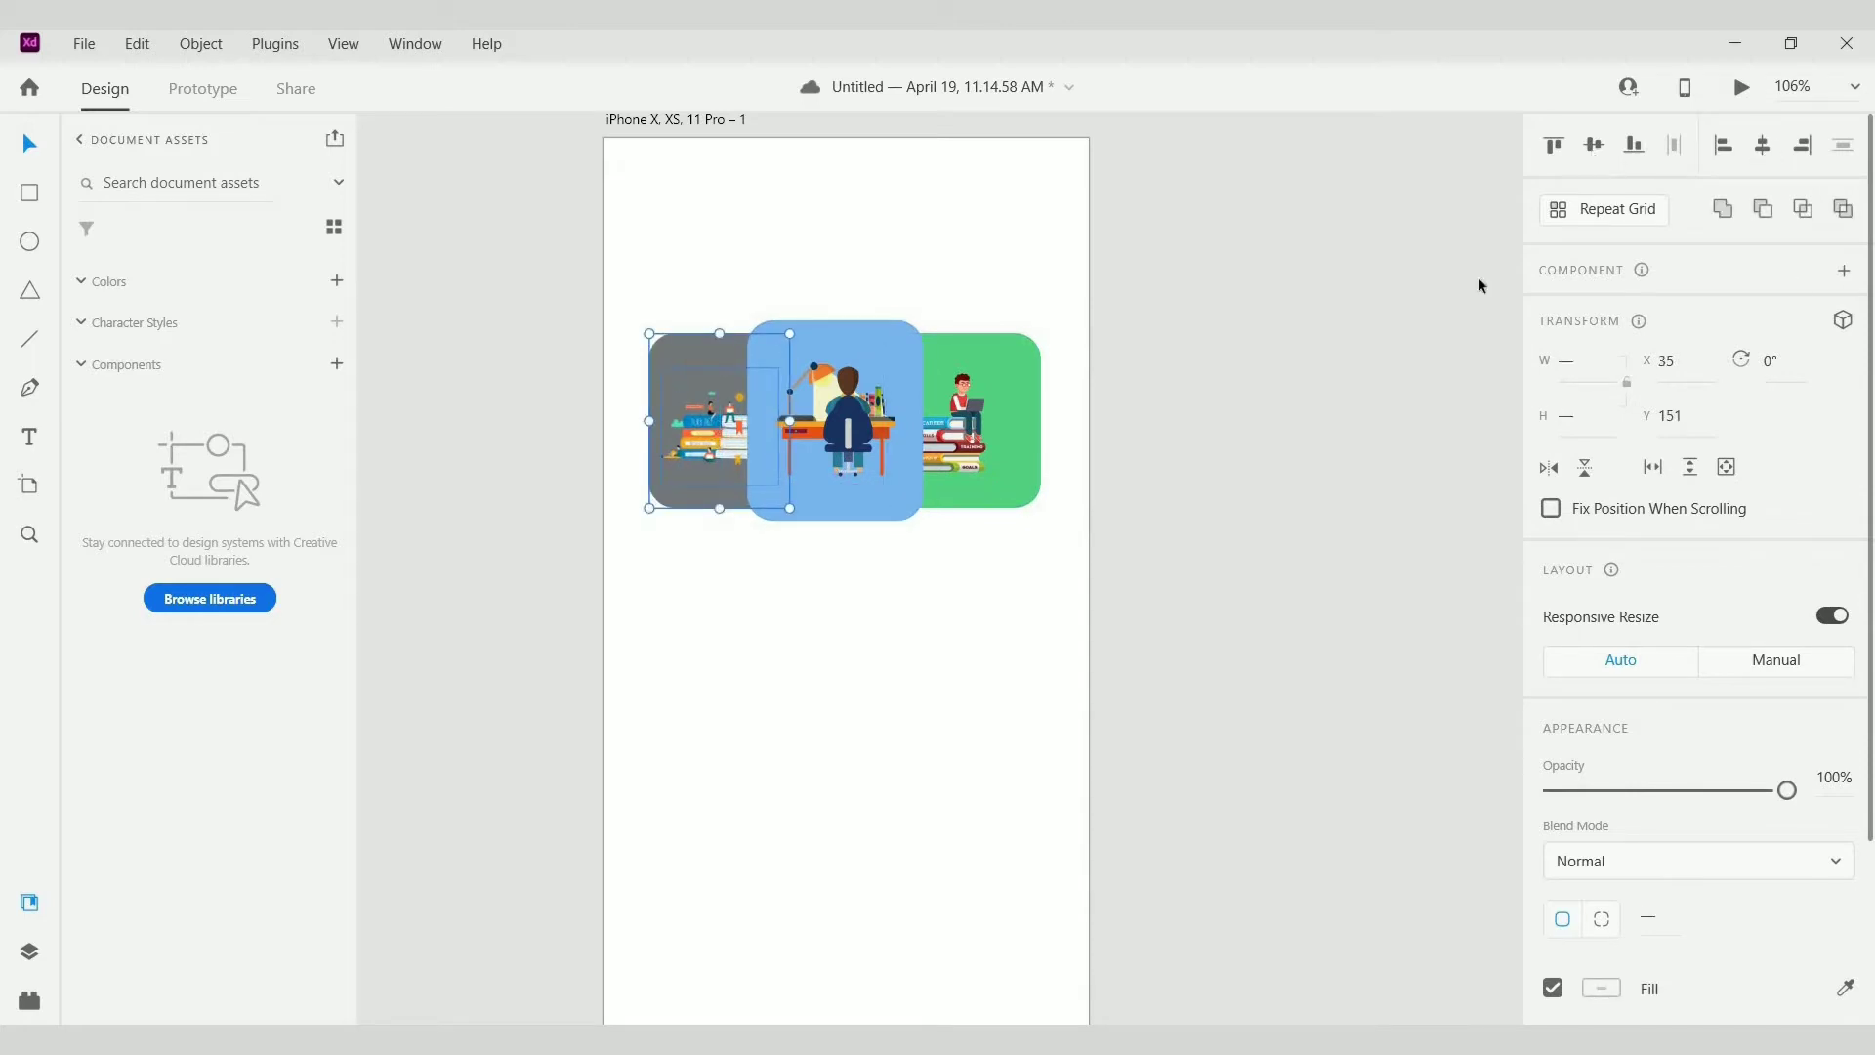
left_click(1006, 840)
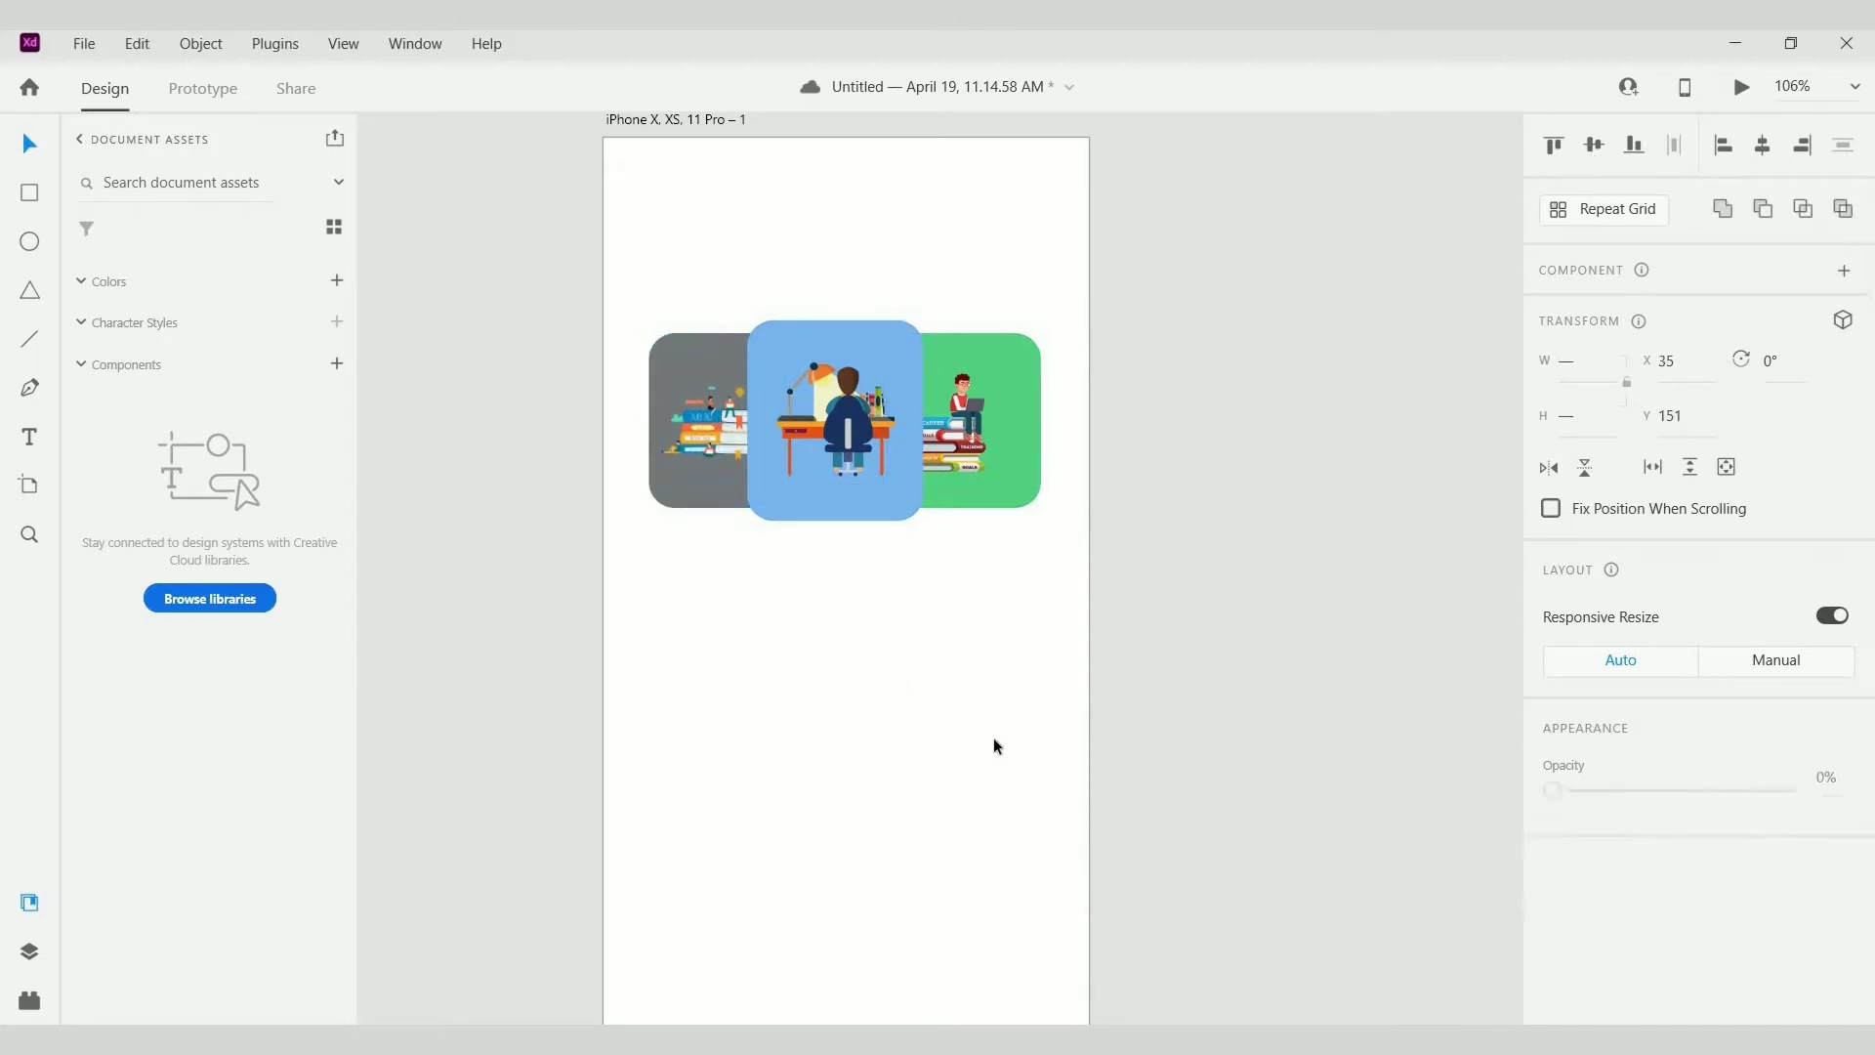
Step: Centre the illustration within the green card and slightly enlarge the desk illustration on the blue card
left_click(962, 449)
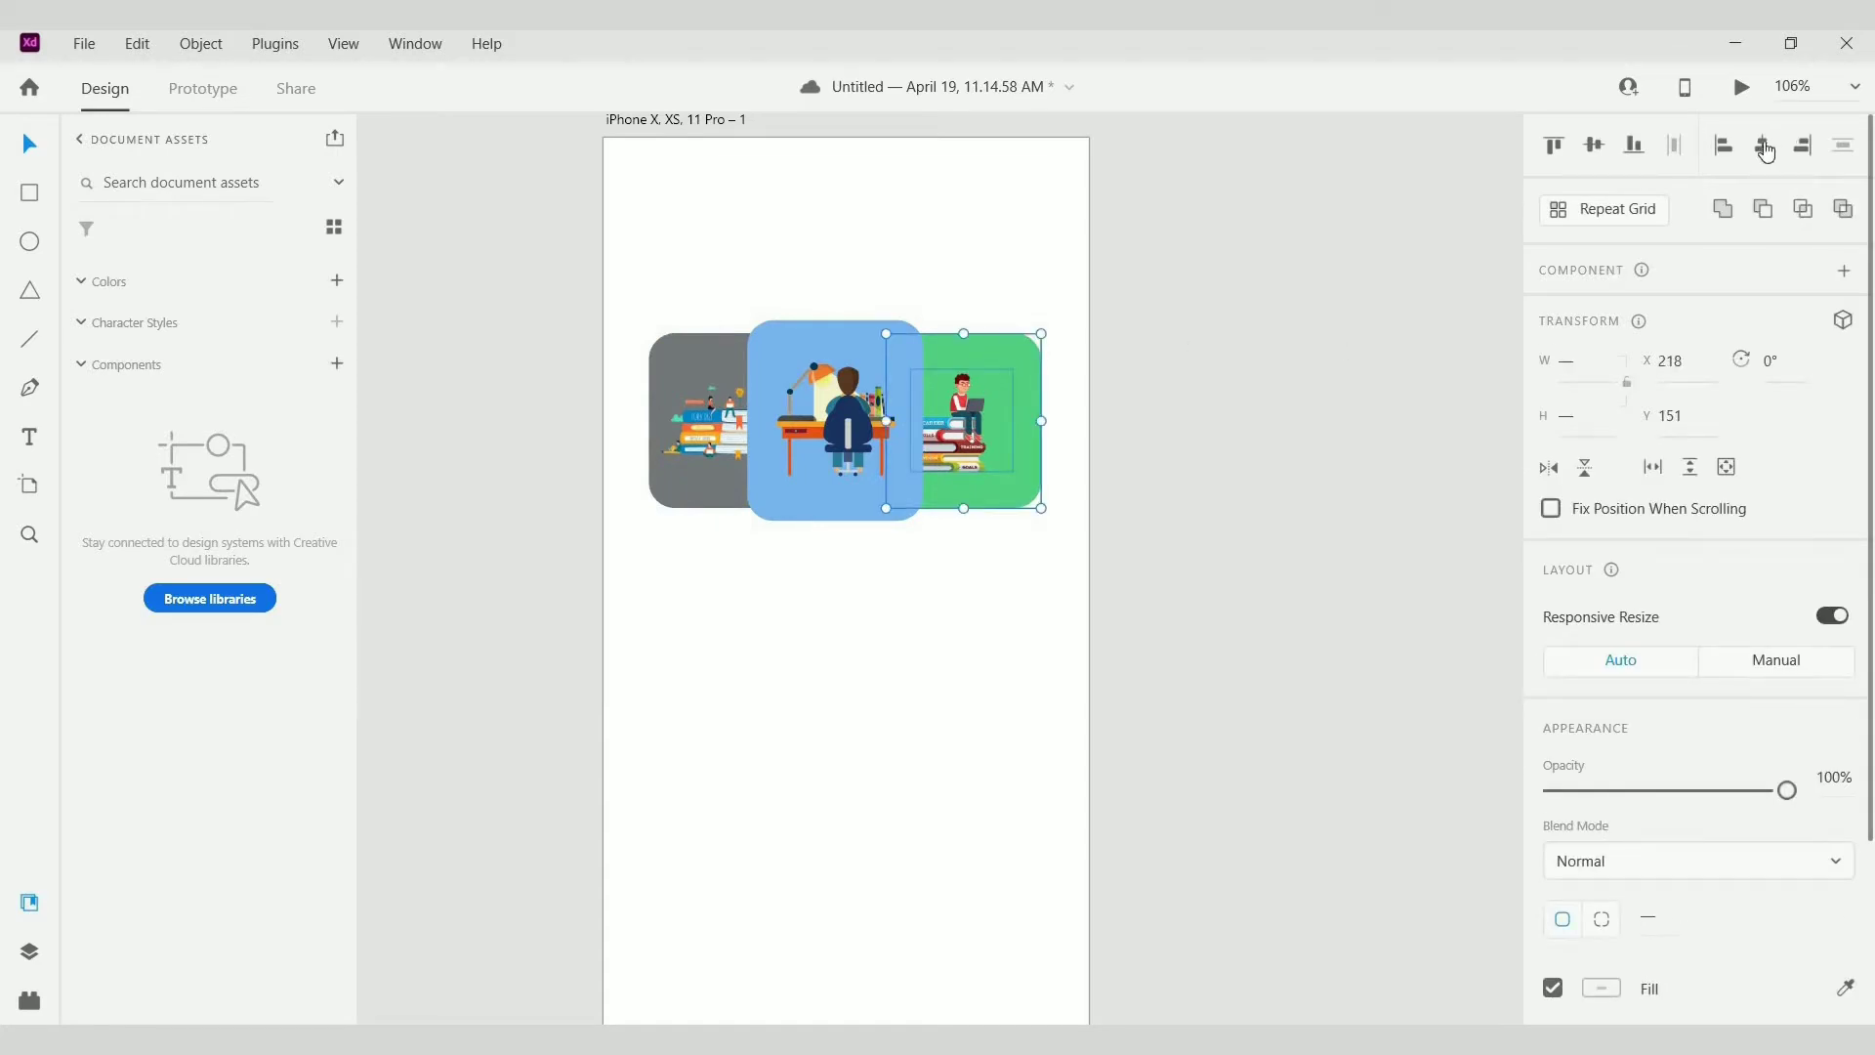
left_click(918, 813)
left_click(887, 434)
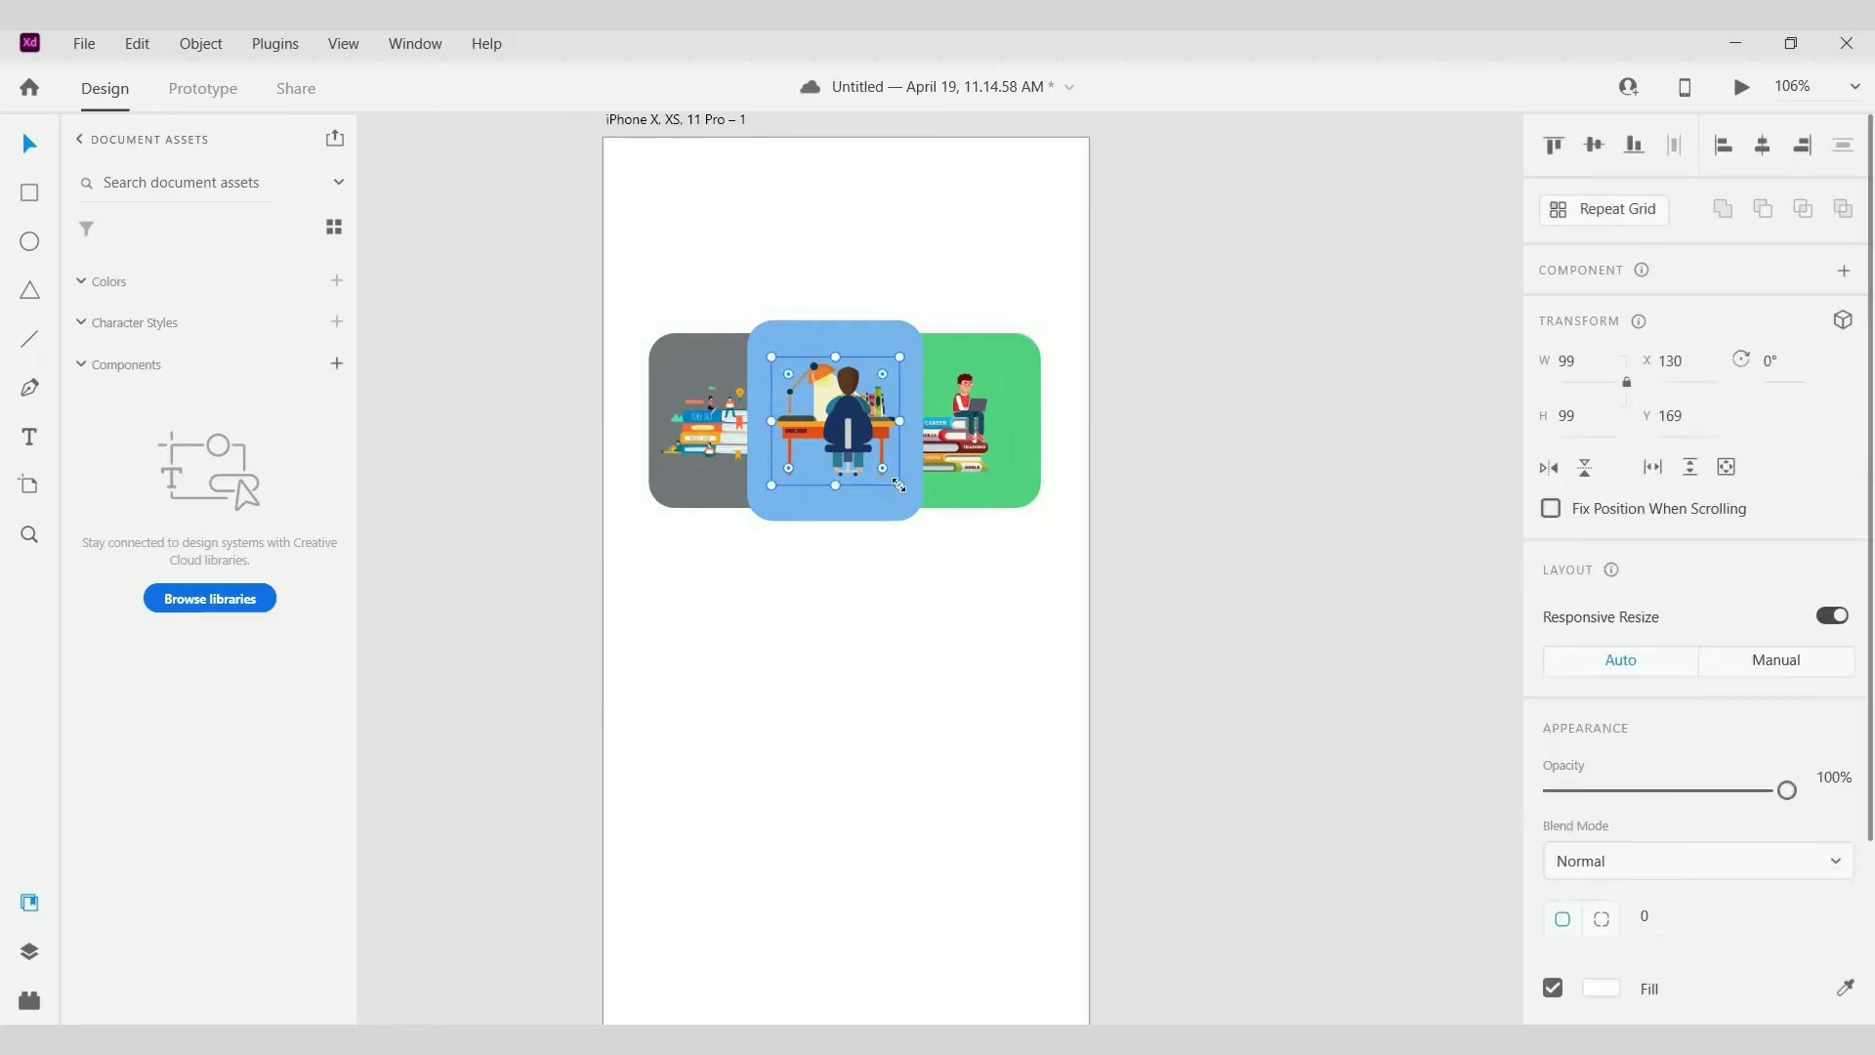
left_click_drag(903, 488, 856, 451)
left_click(890, 827)
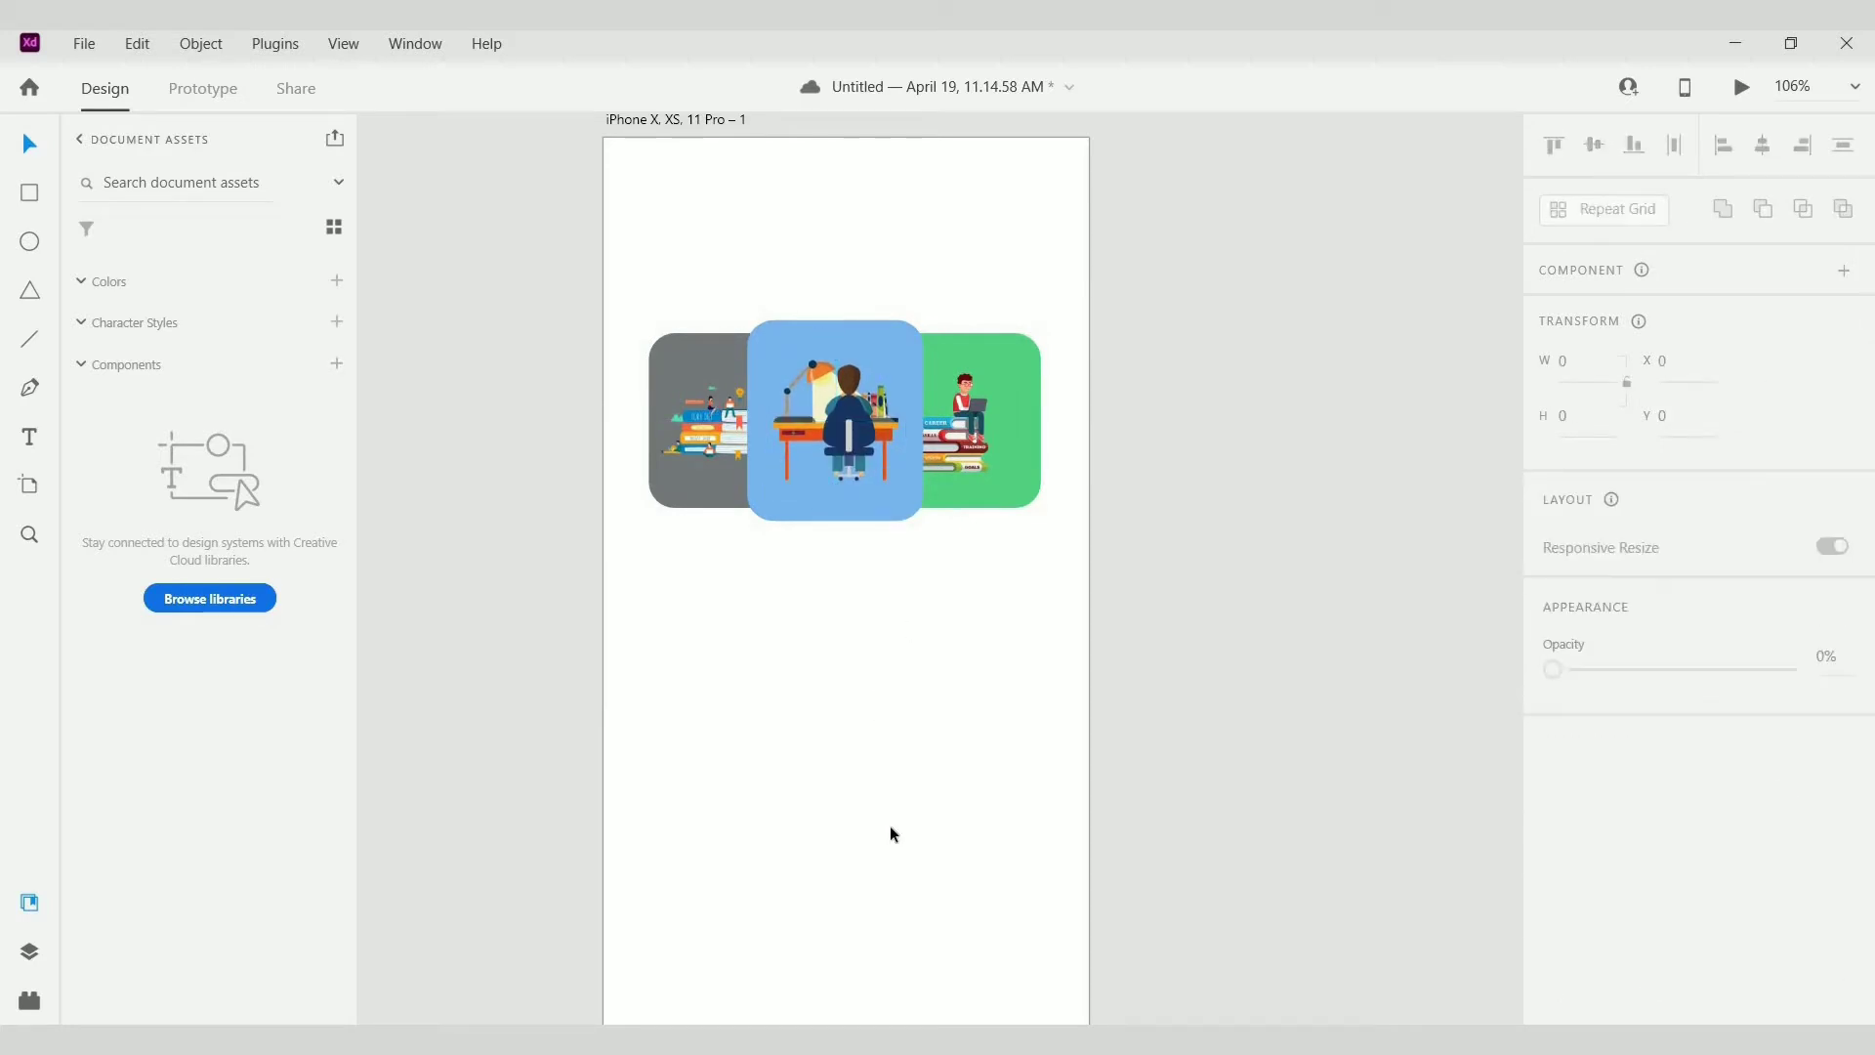
Step: Add the text "Welcome" below the overlapping cards
left_click(29, 437)
left_click(829, 643)
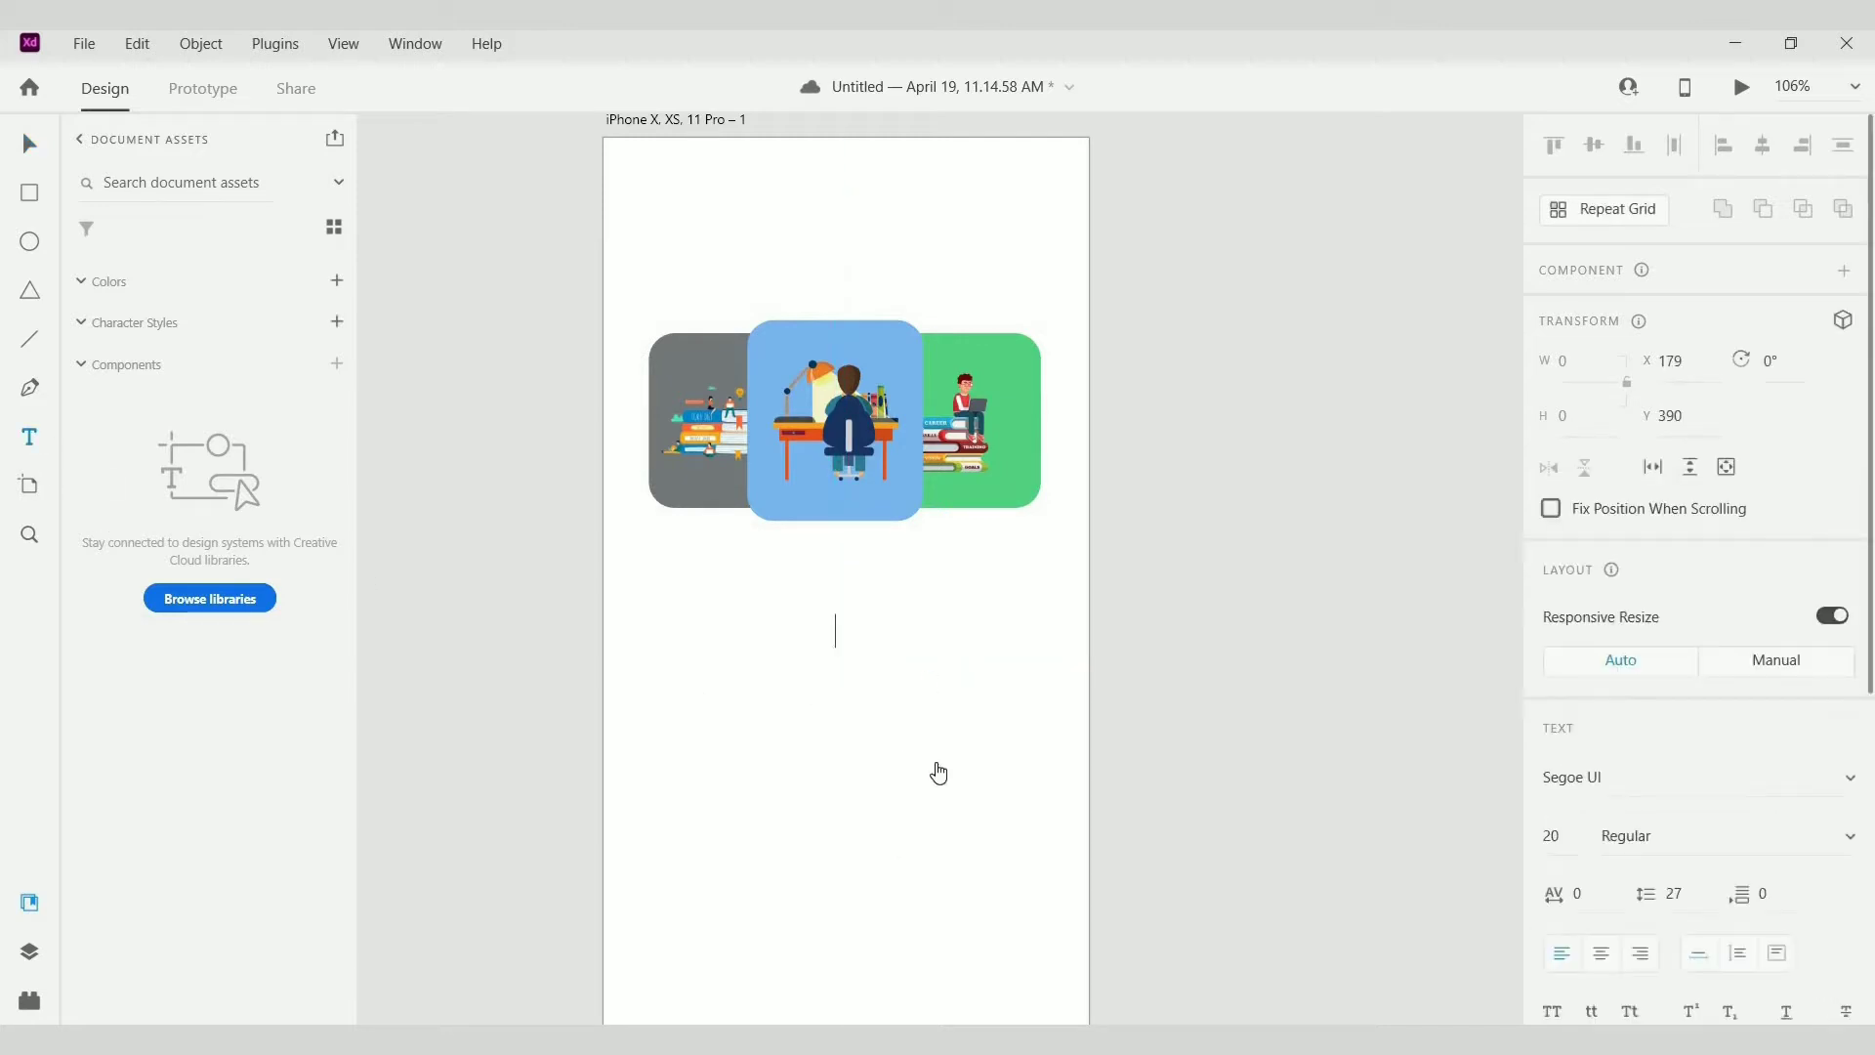
type("Welcome")
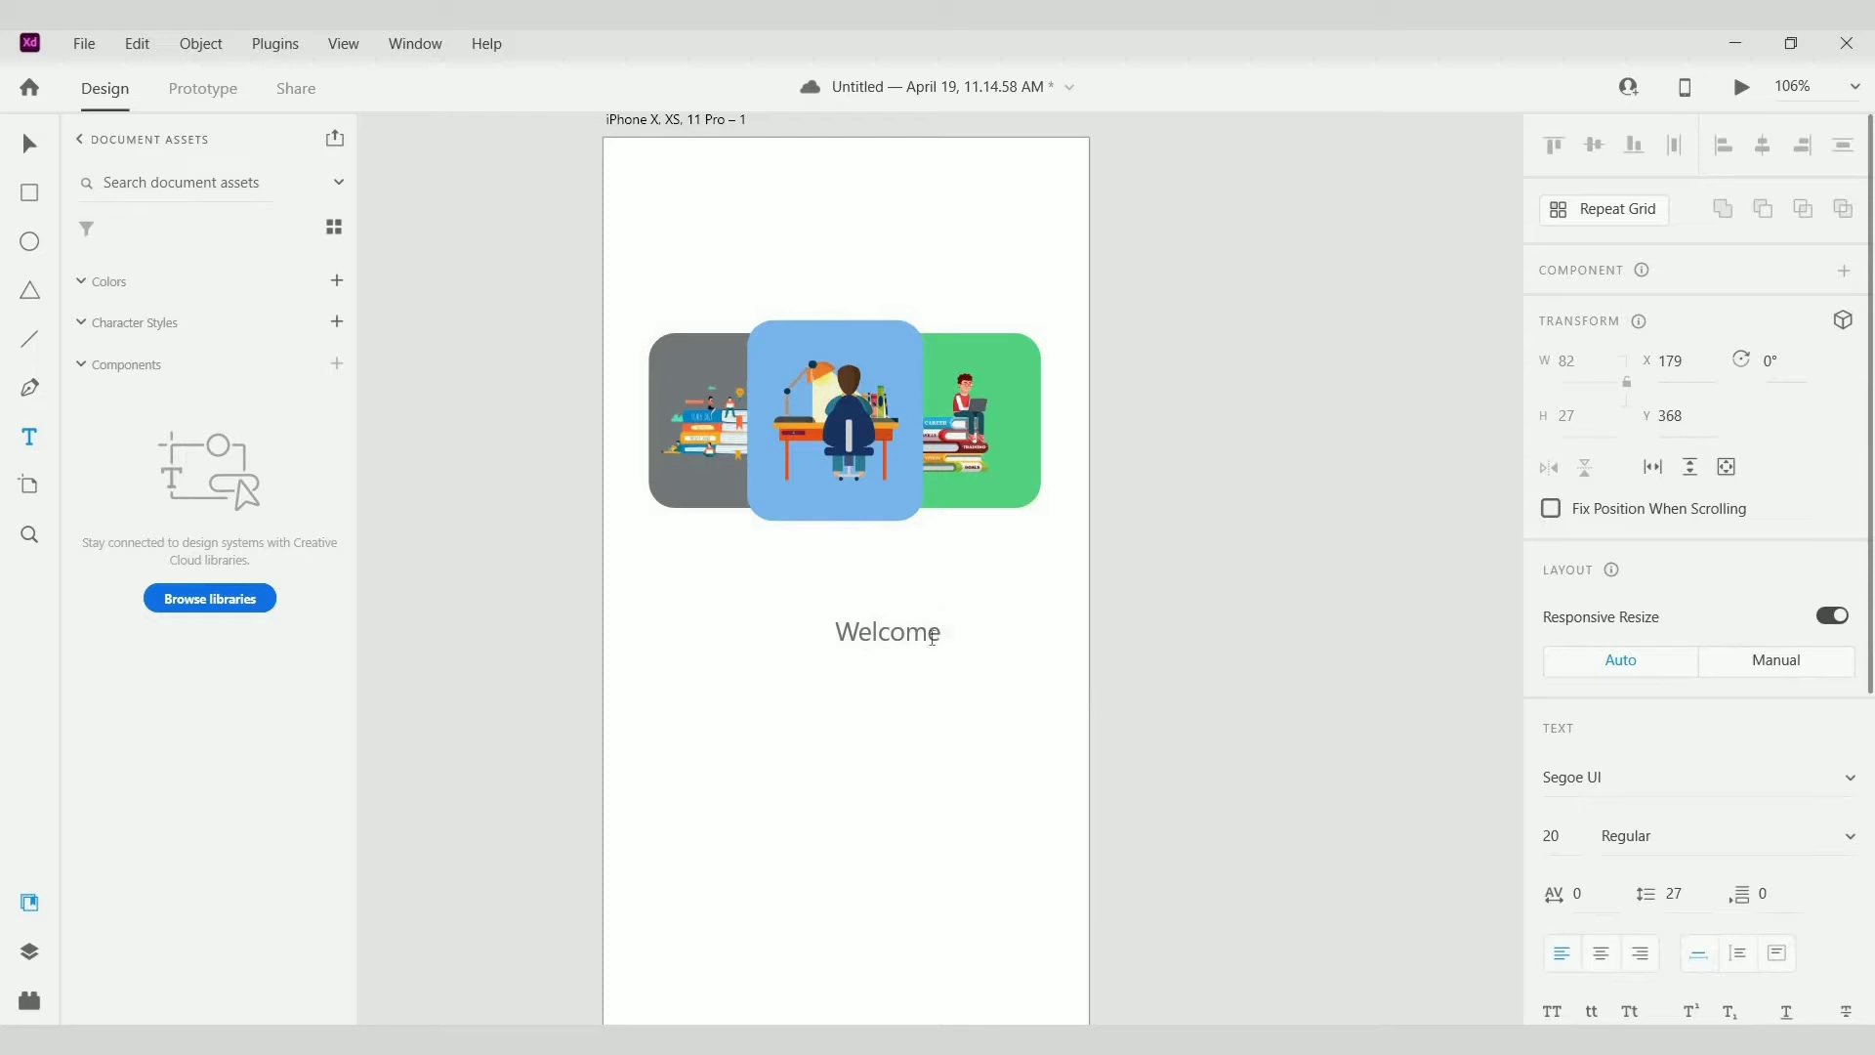
key("Escape")
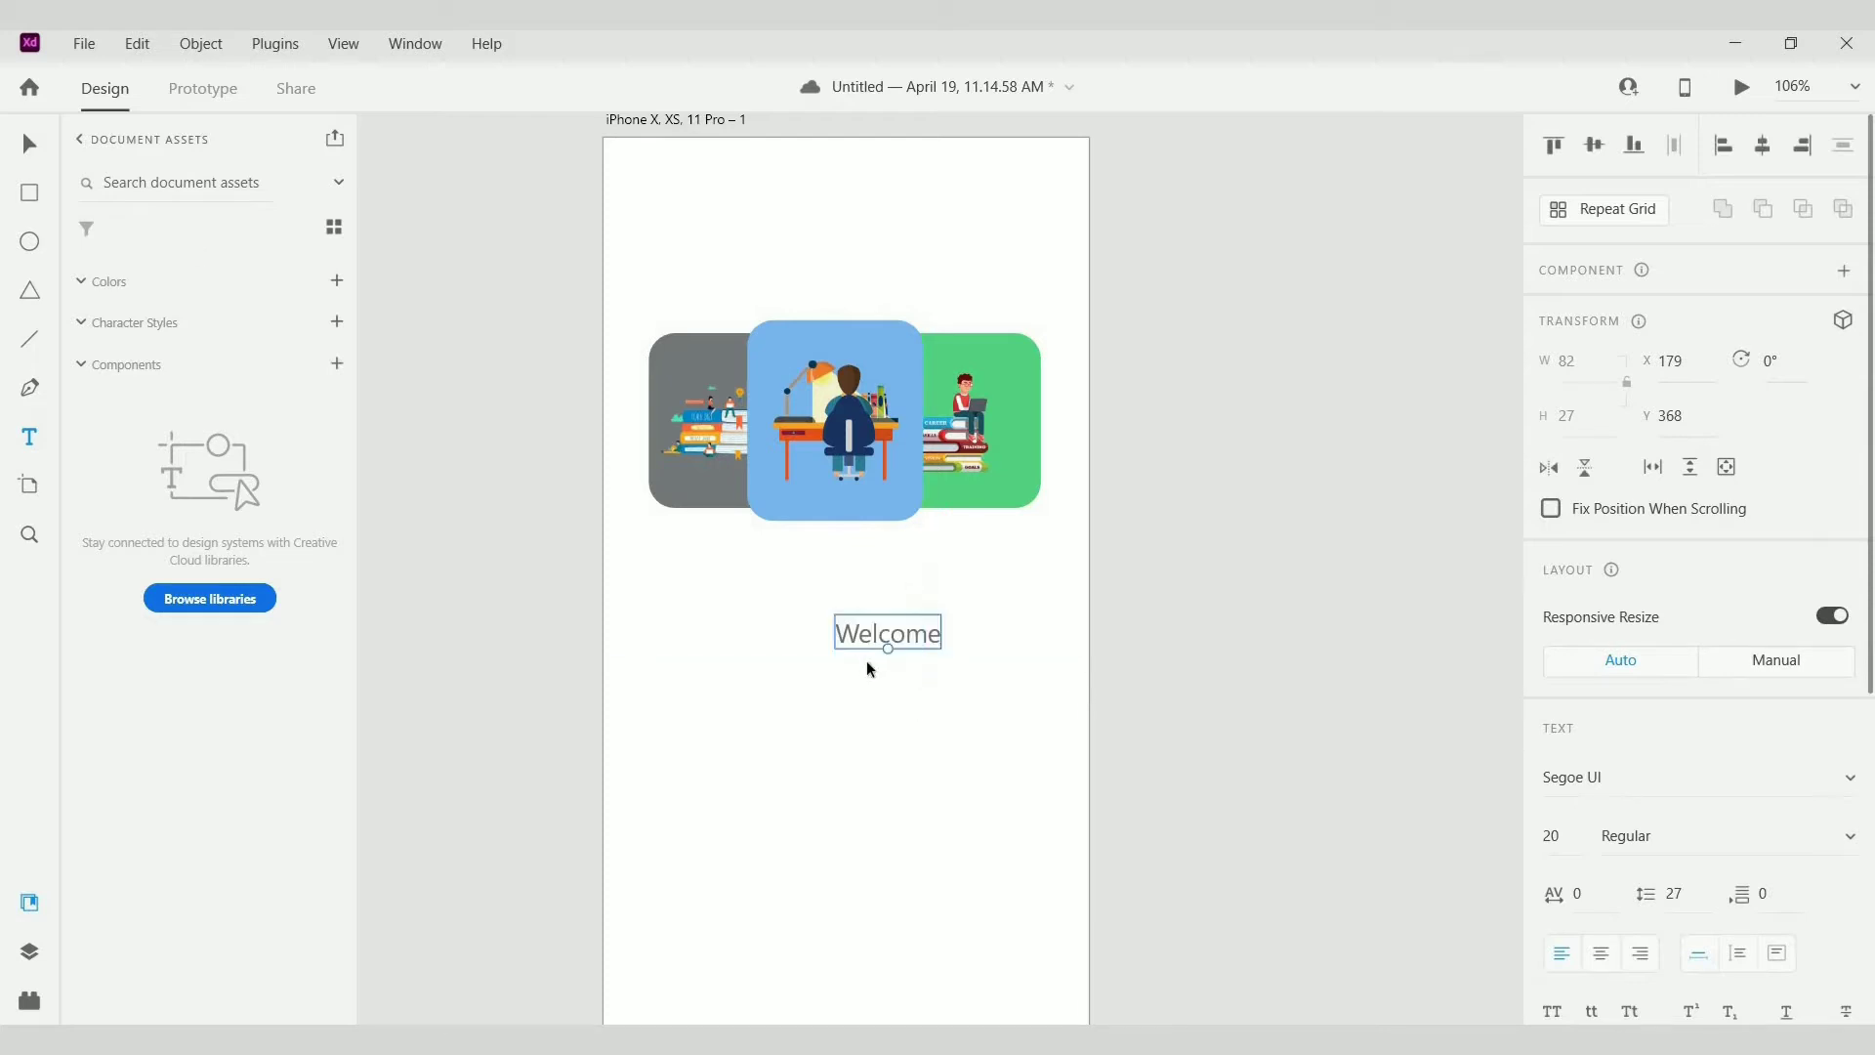
Step: Set the Welcome text to Segoe UI Semibold at size 22
scroll(1850, 579, "down", 4)
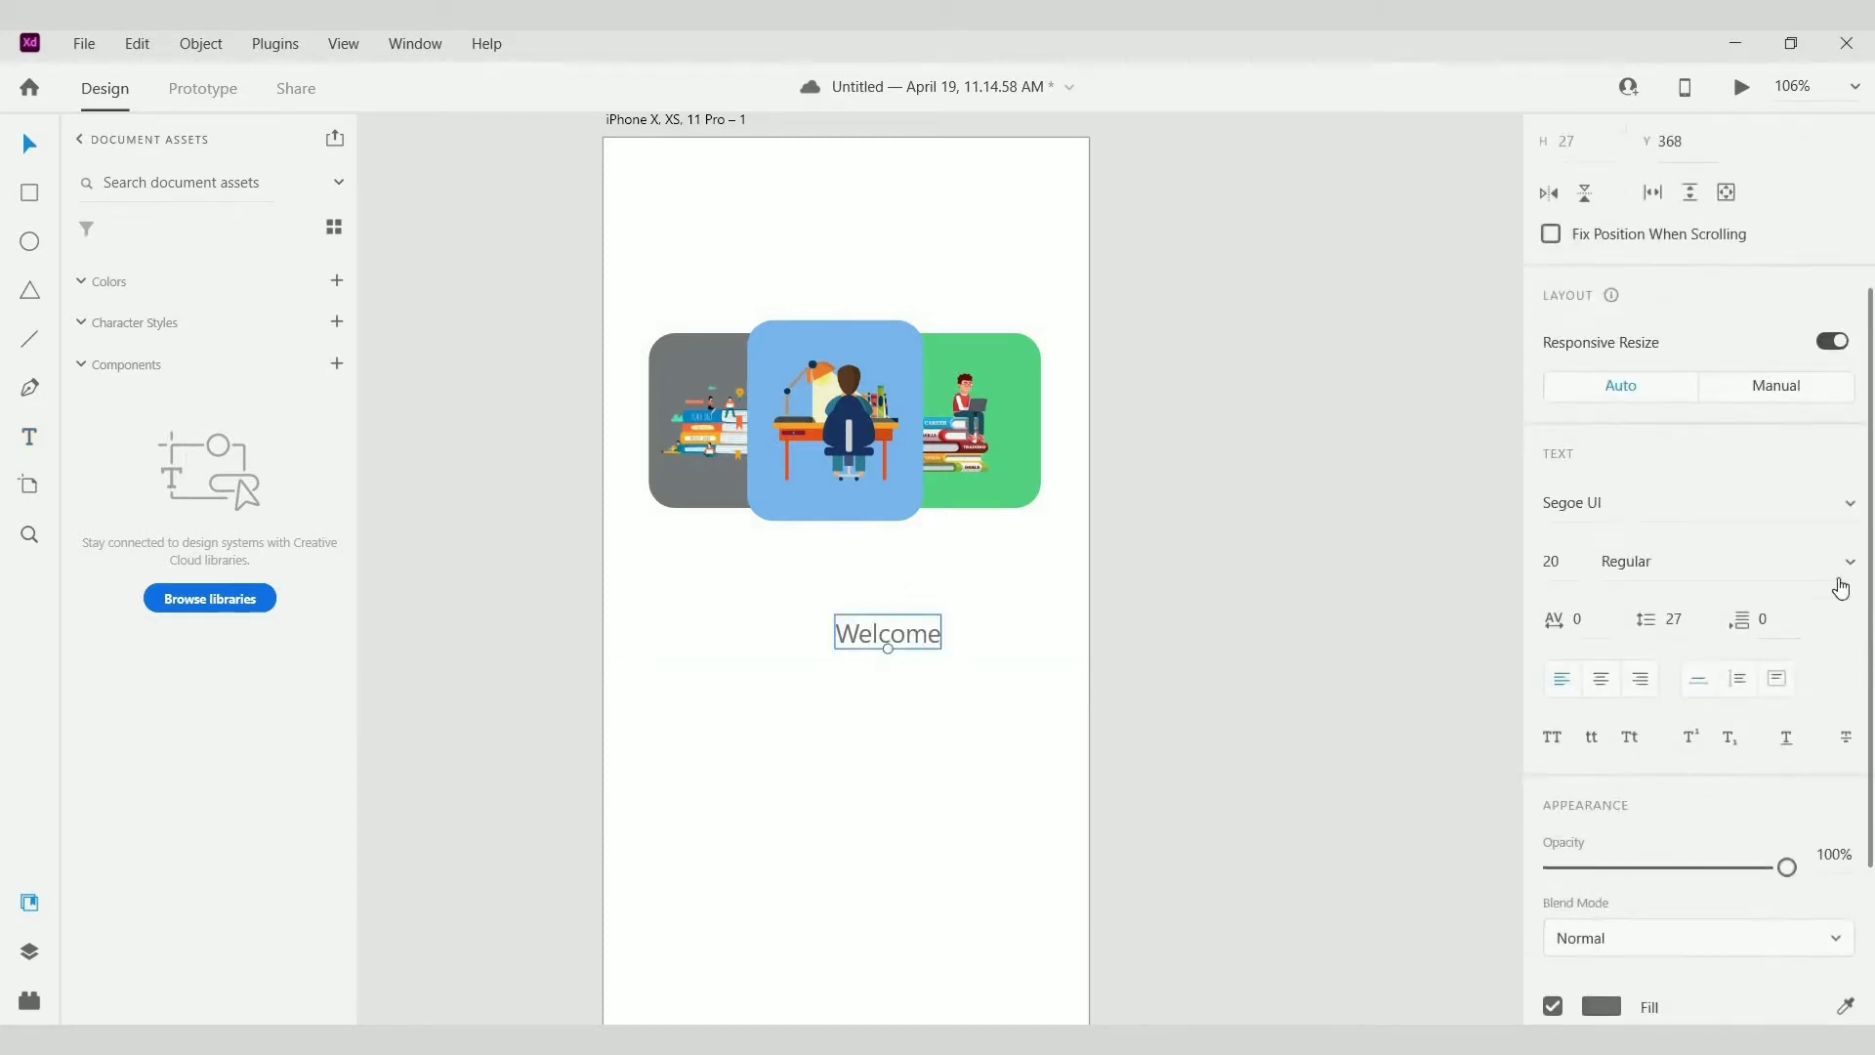
left_click(1842, 563)
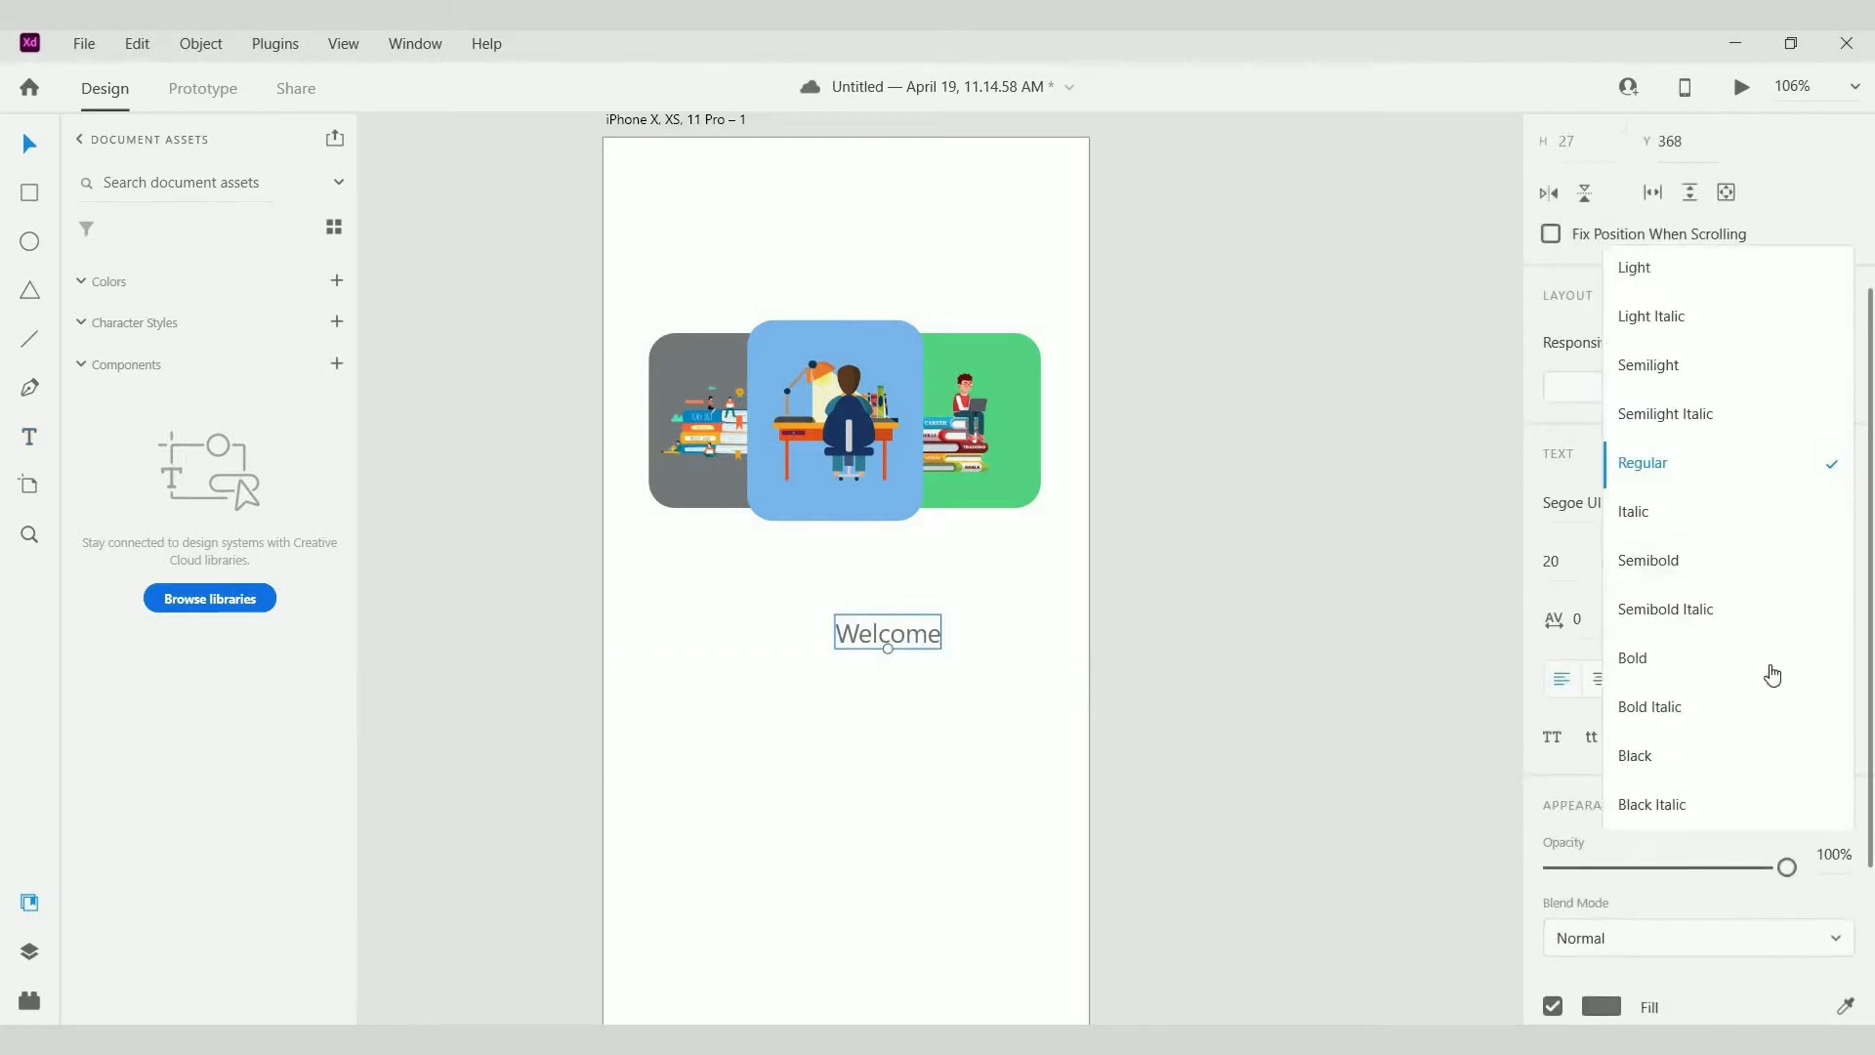
left_click(1721, 611)
left_click(1821, 582)
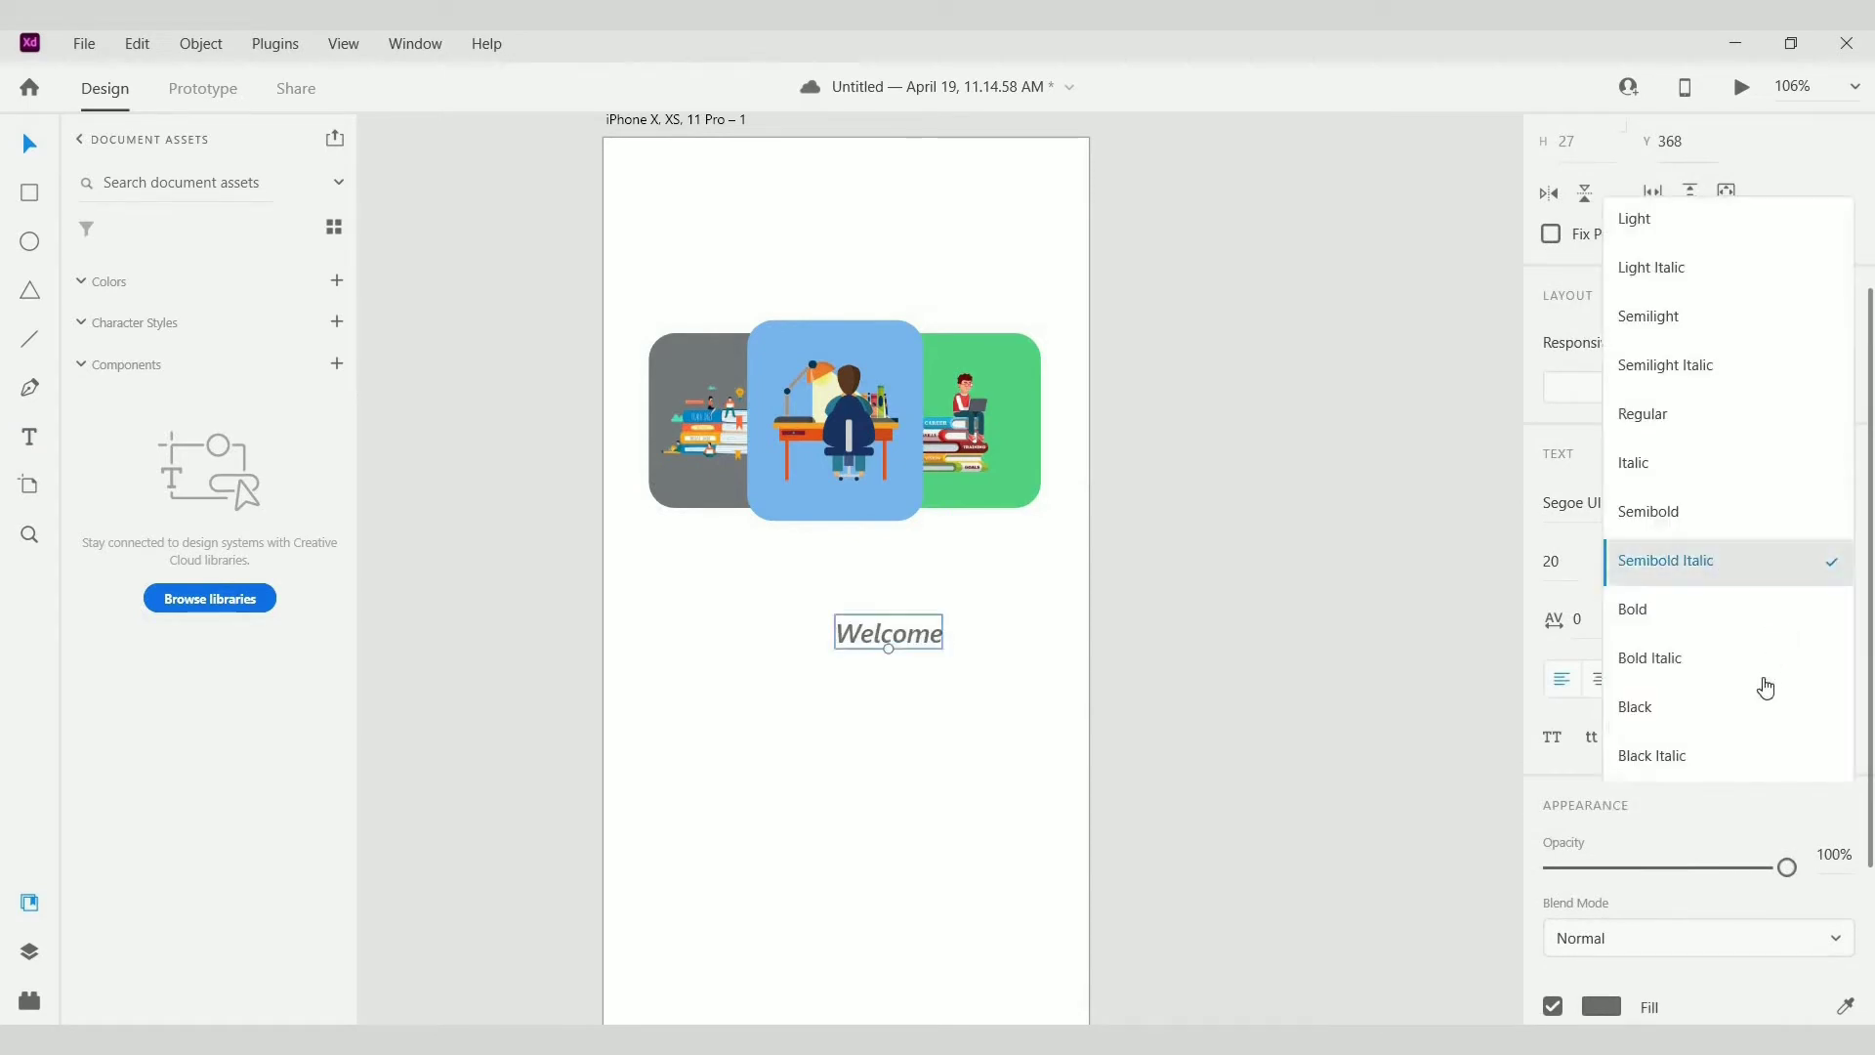
left_click(1727, 533)
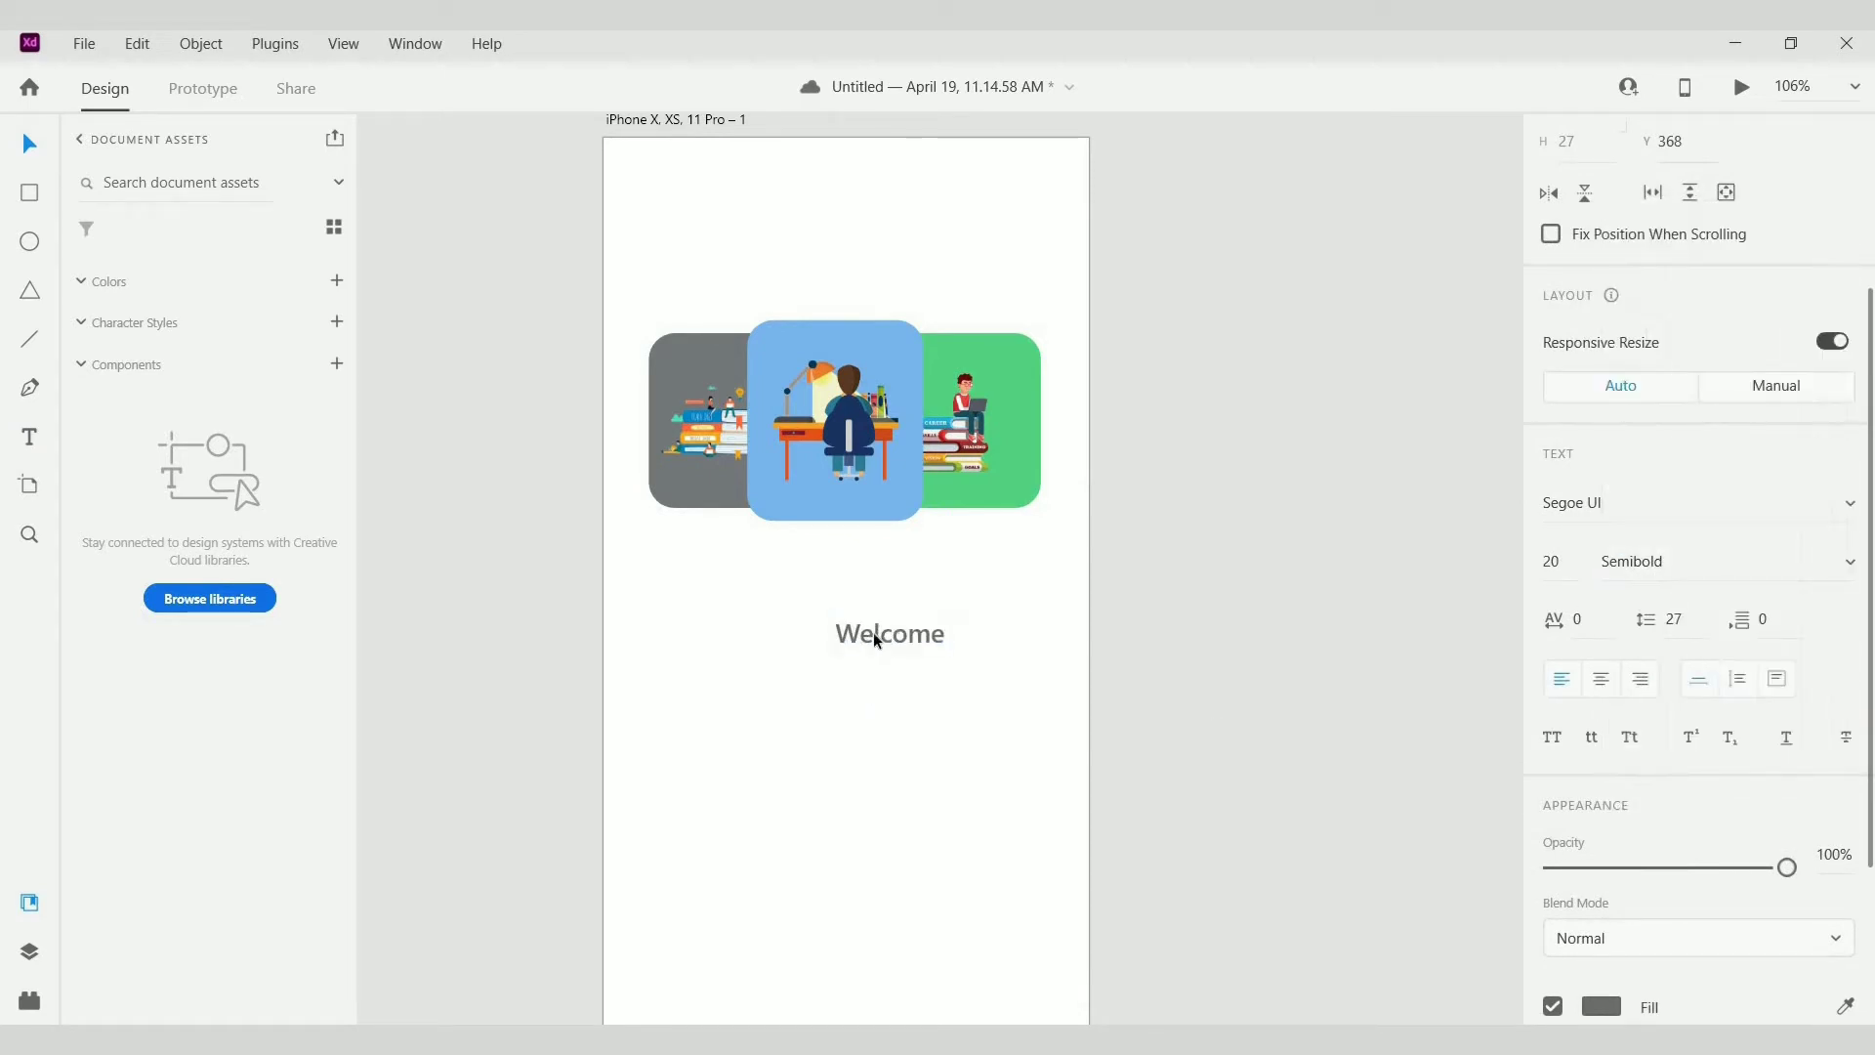
left_click(1554, 561)
type("22")
key("Return")
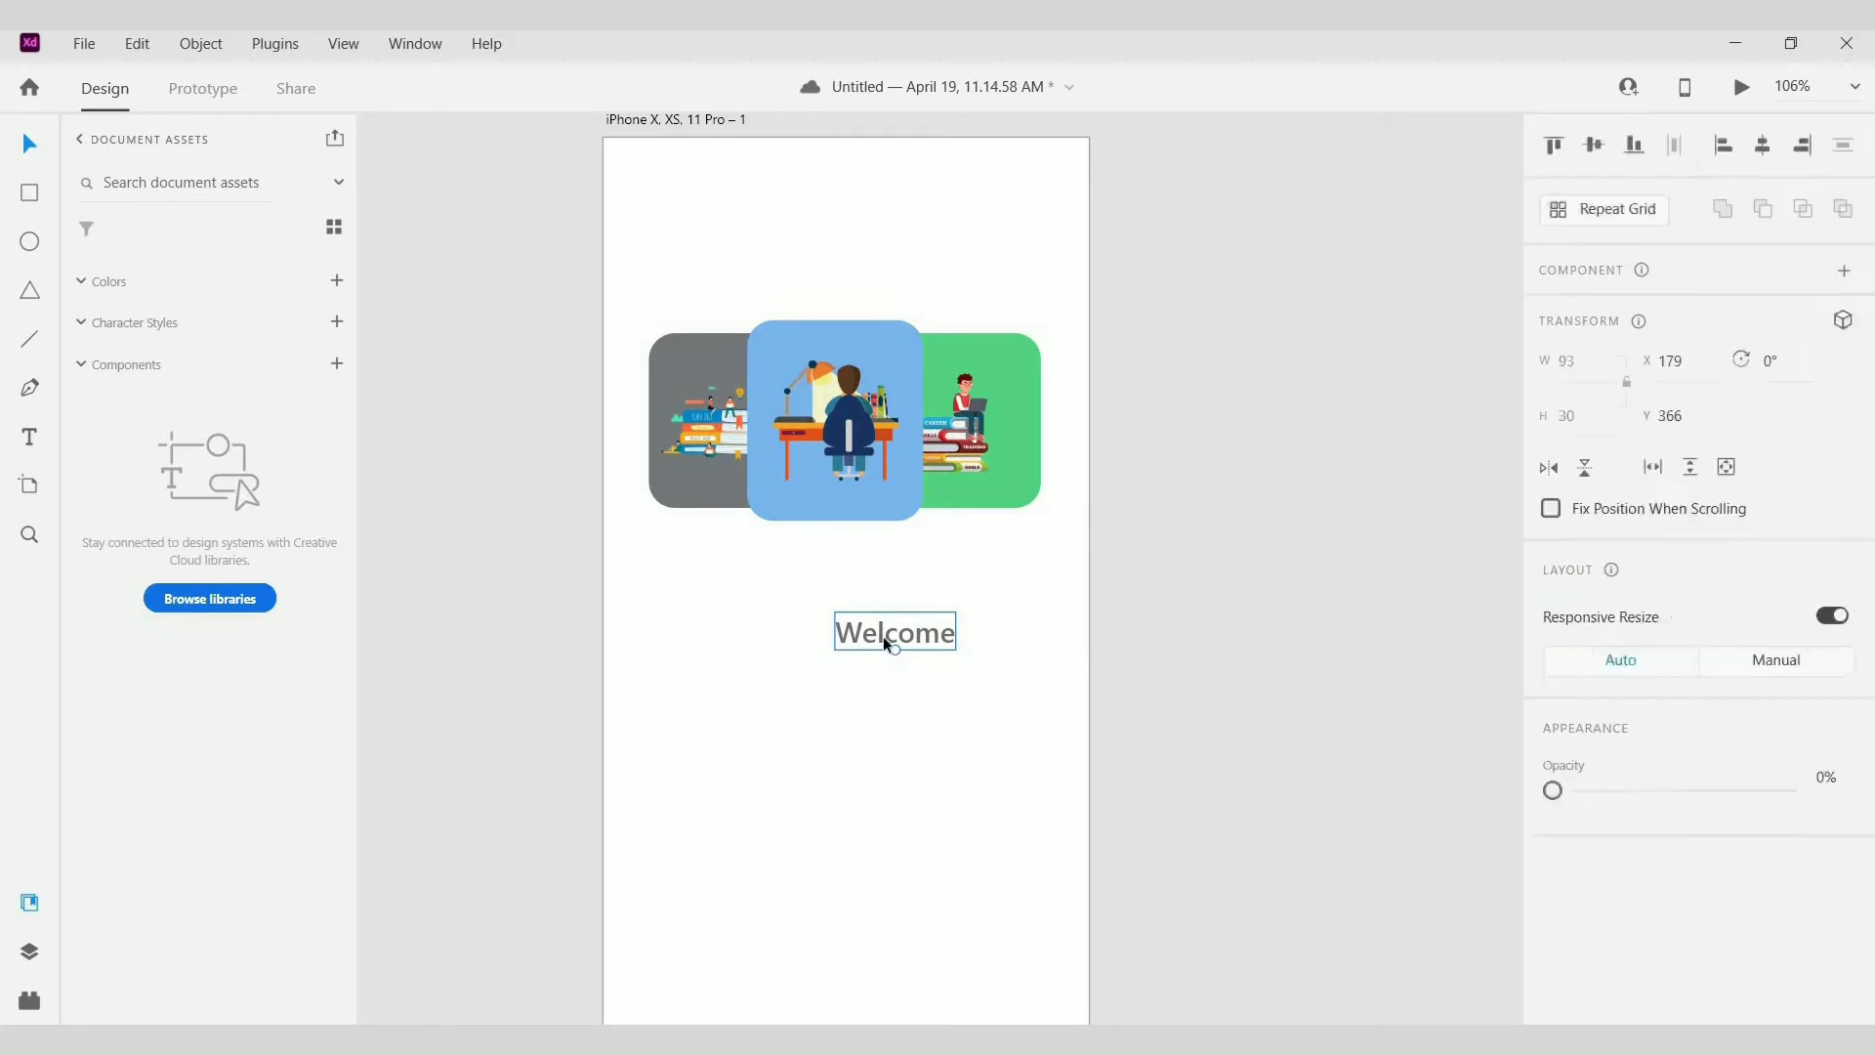
Step: Centre the Welcome text horizontally on the artboard, below the cards
left_click_drag(883, 636, 842, 636)
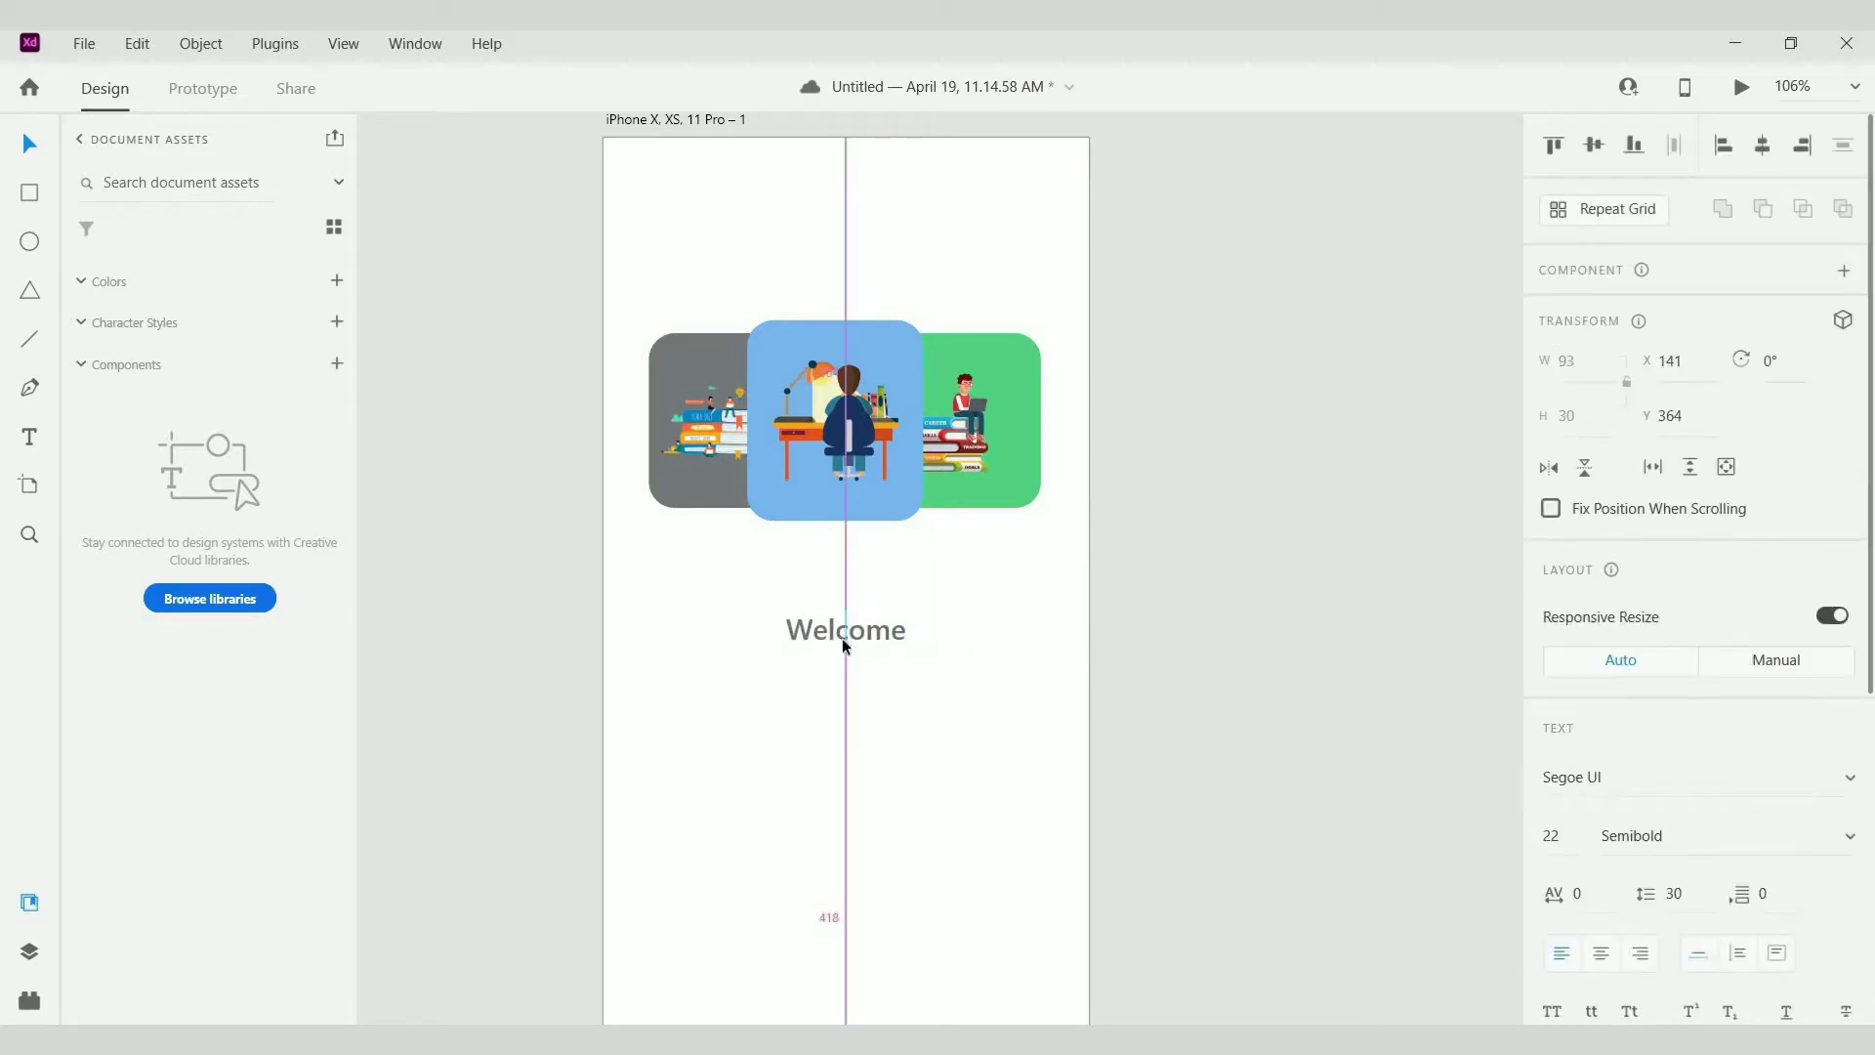
left_click(902, 848)
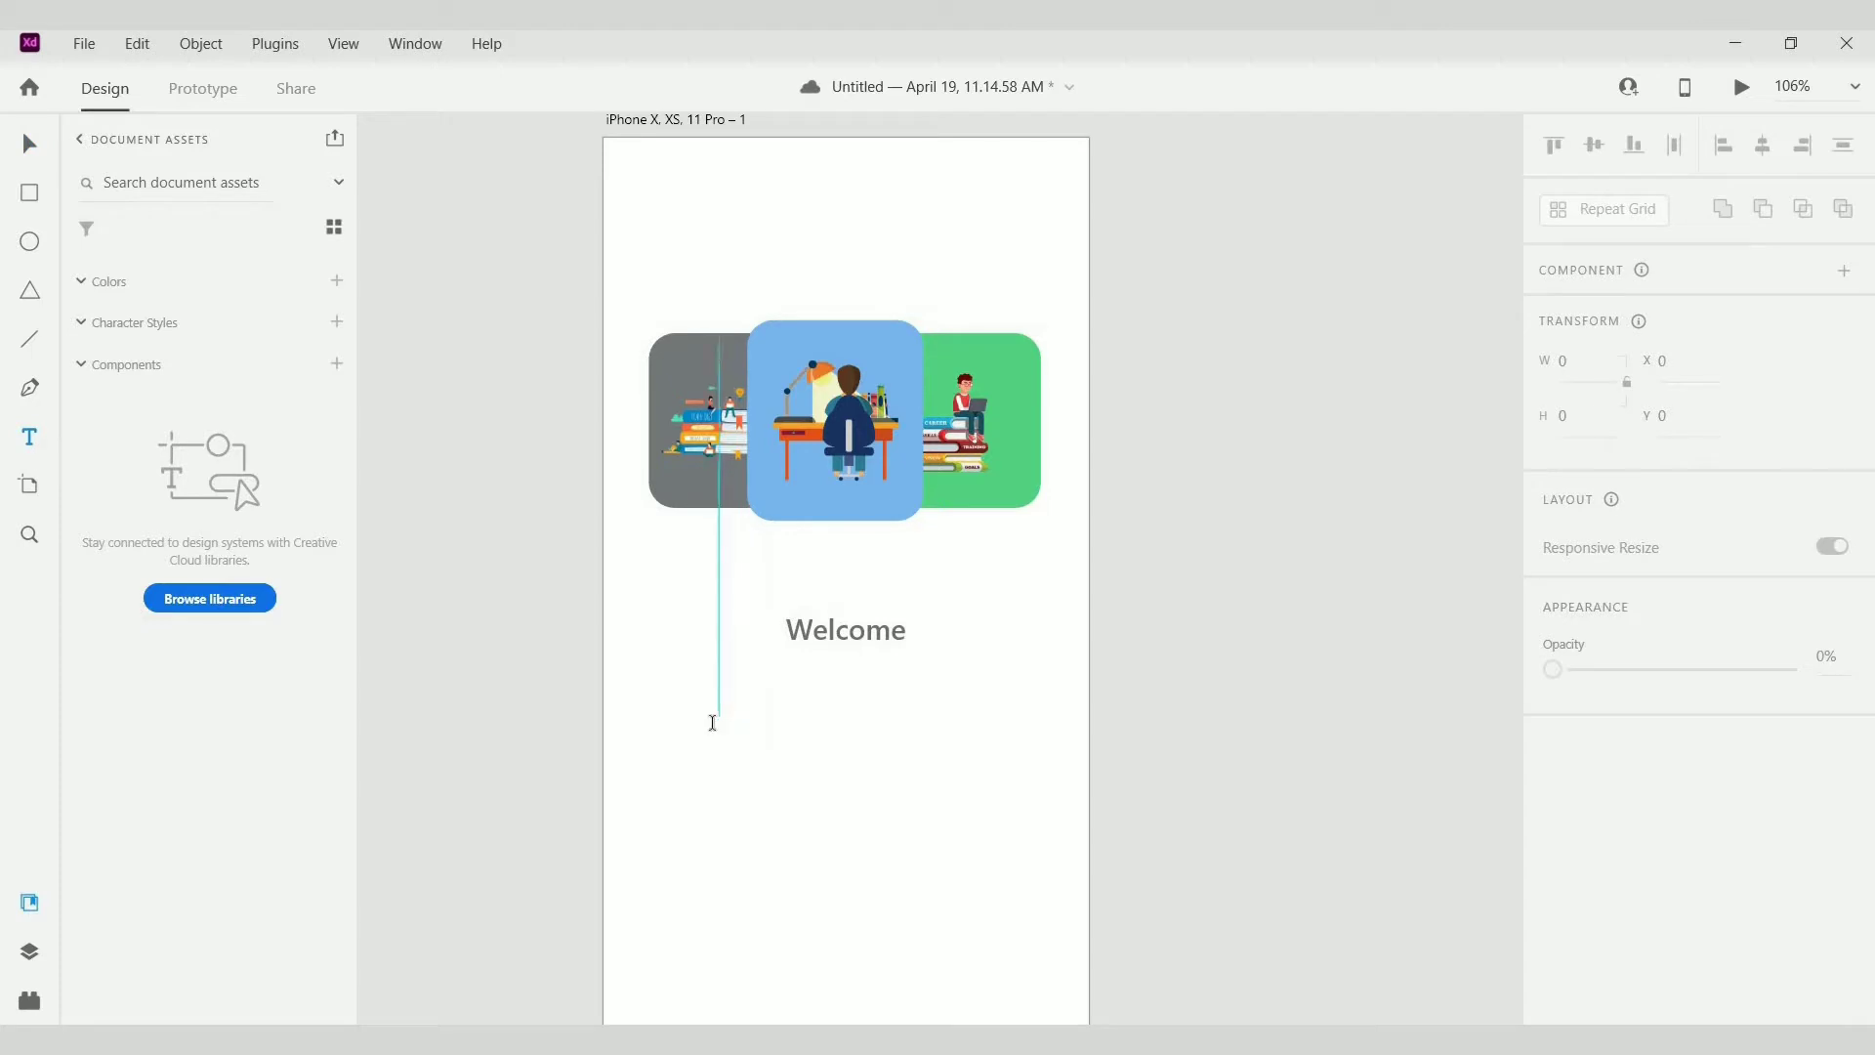
Step: Add the tagline text "Make Learning Easy with SmartLearn" below the Welcome heading
left_click(712, 723)
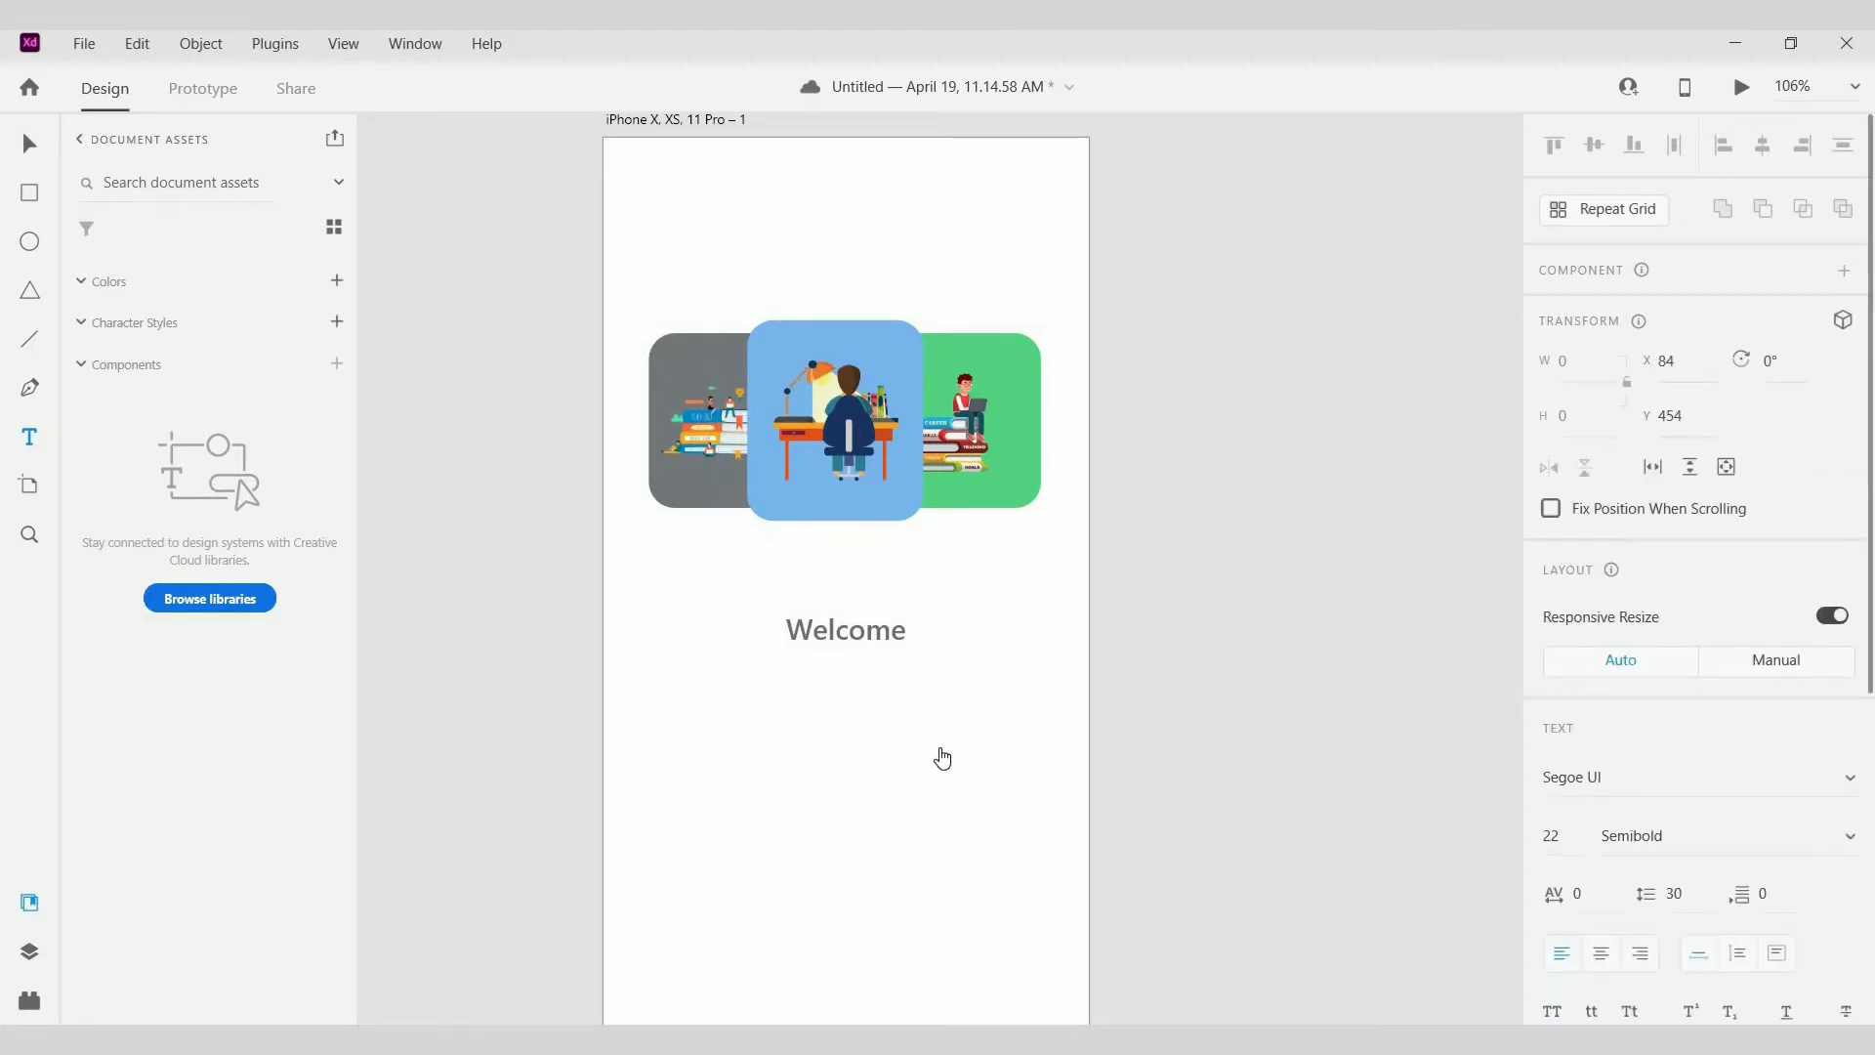
type("Learning")
key("BackSpace")
key("BackSpace")
key("BackSpace")
key("BackSpace")
key("BackSpace")
key("BackSpace")
key("BackSpace")
type("Make Learn")
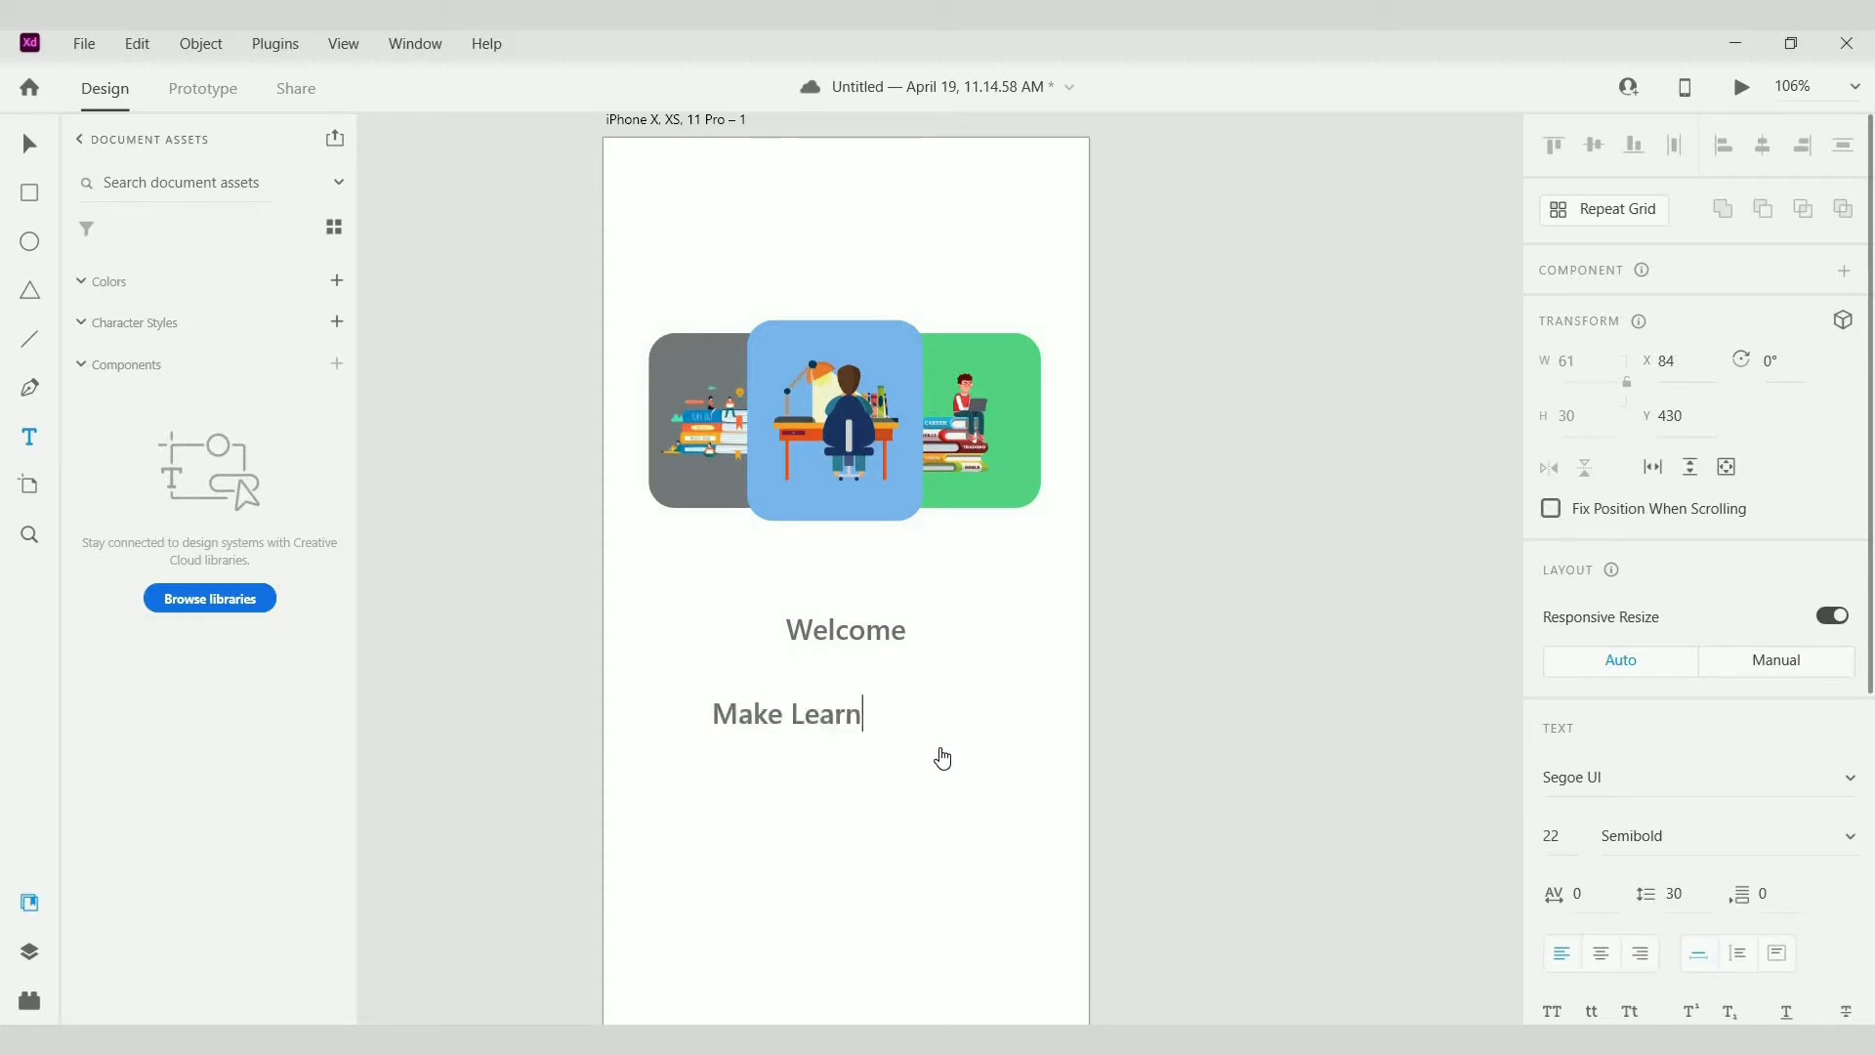
type("ing Easy with")
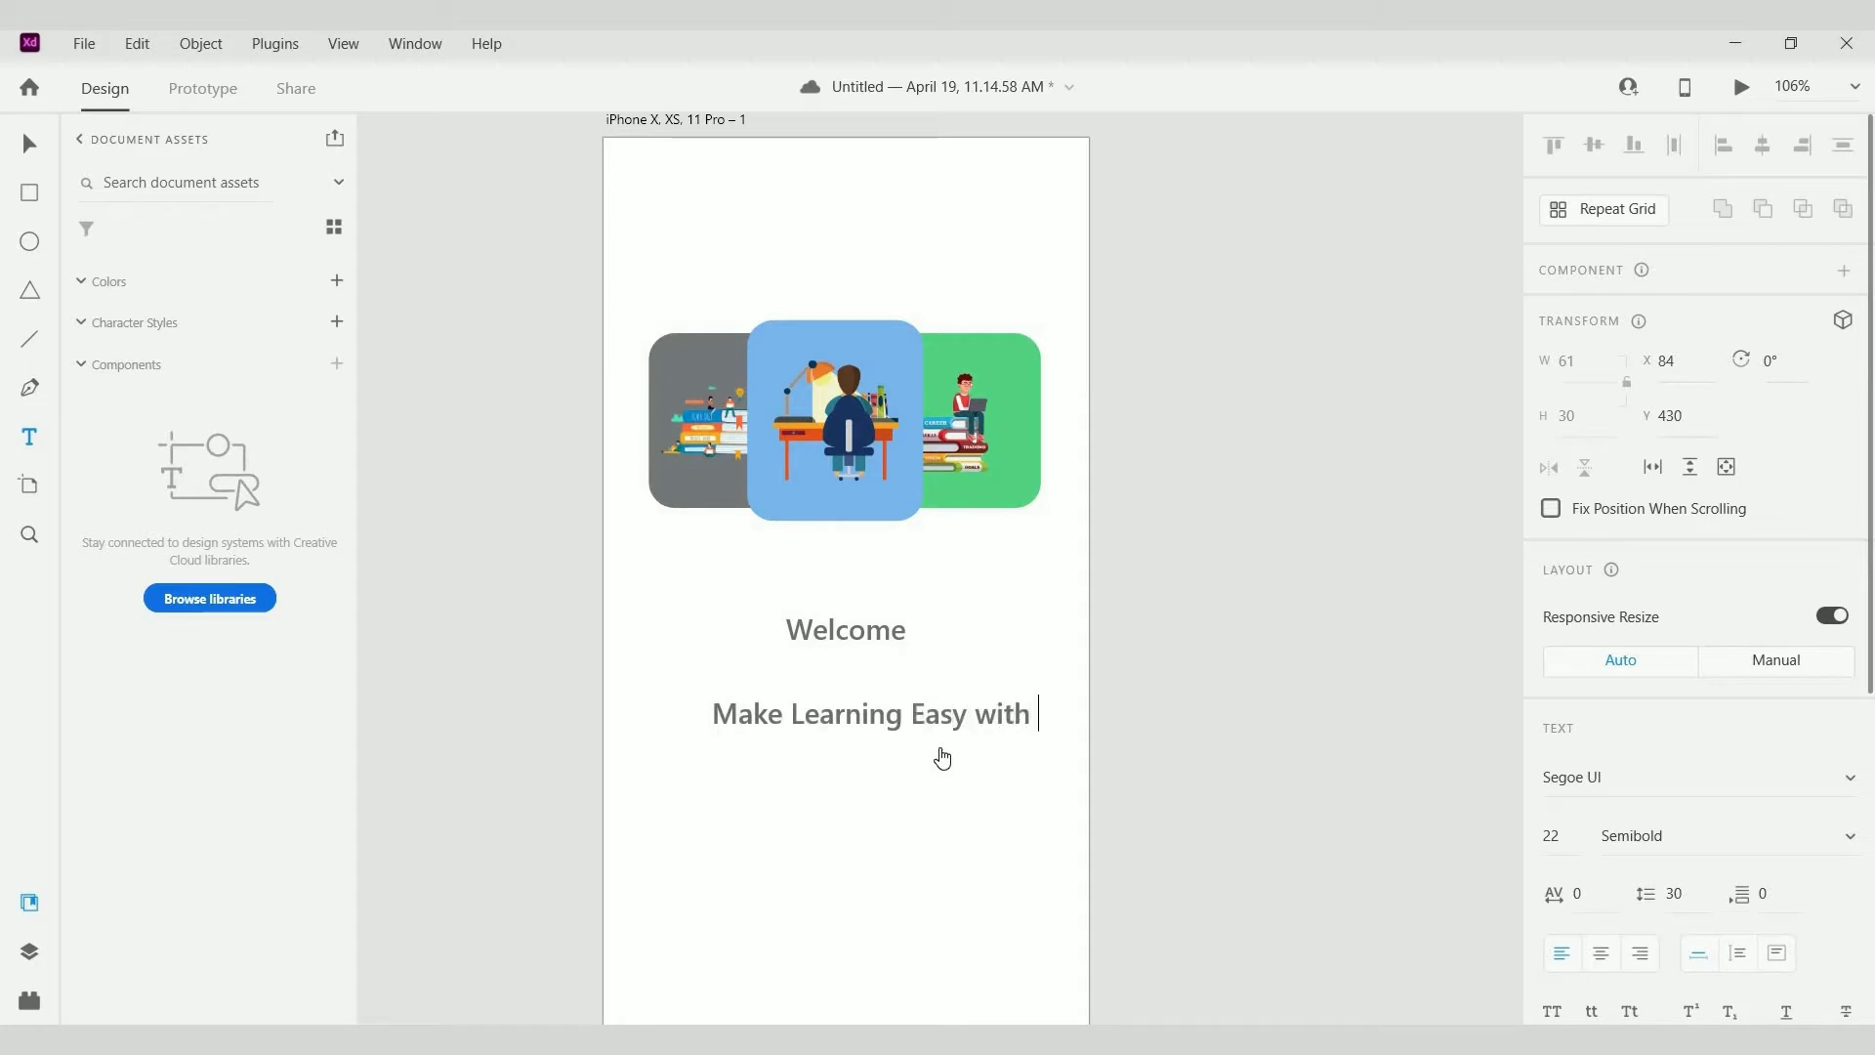
type(" SmartLearn")
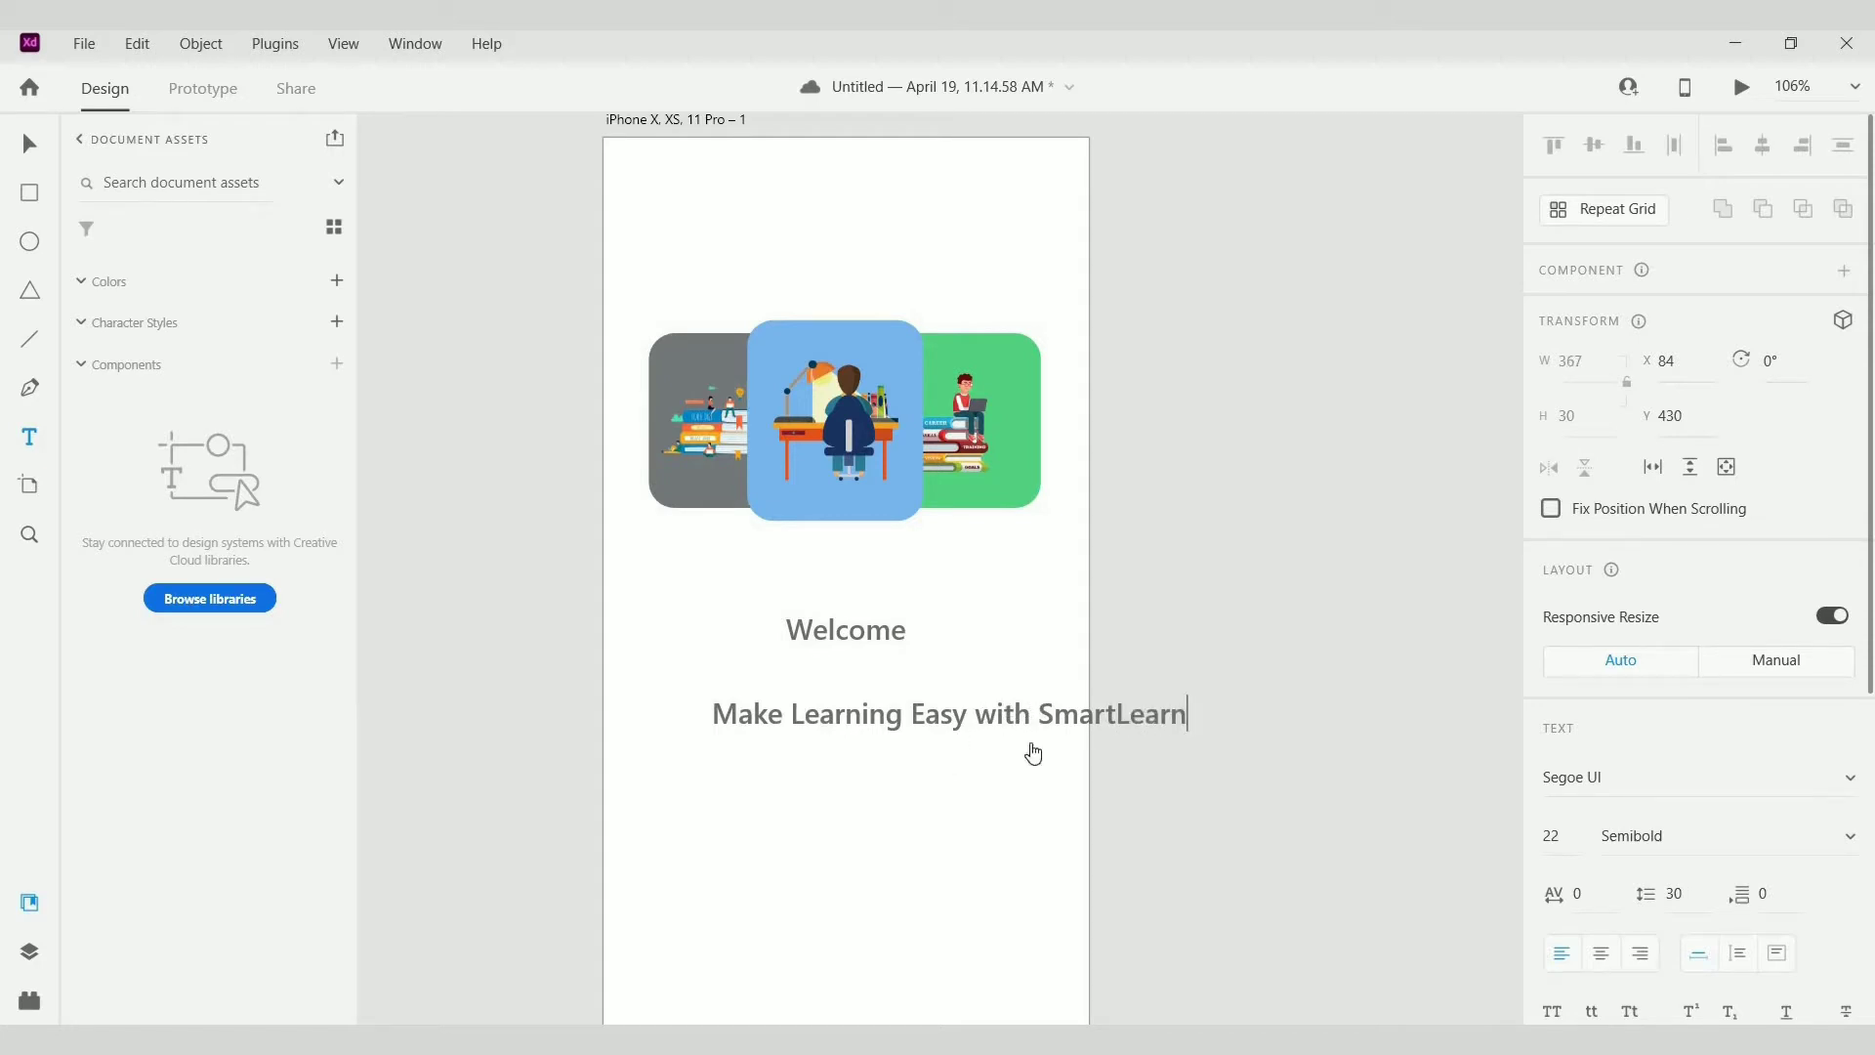
Step: Break the tagline onto a second line before "SmartLearn" and centre-align its text
key("ctrl+Left")
key("Left")
key("Return")
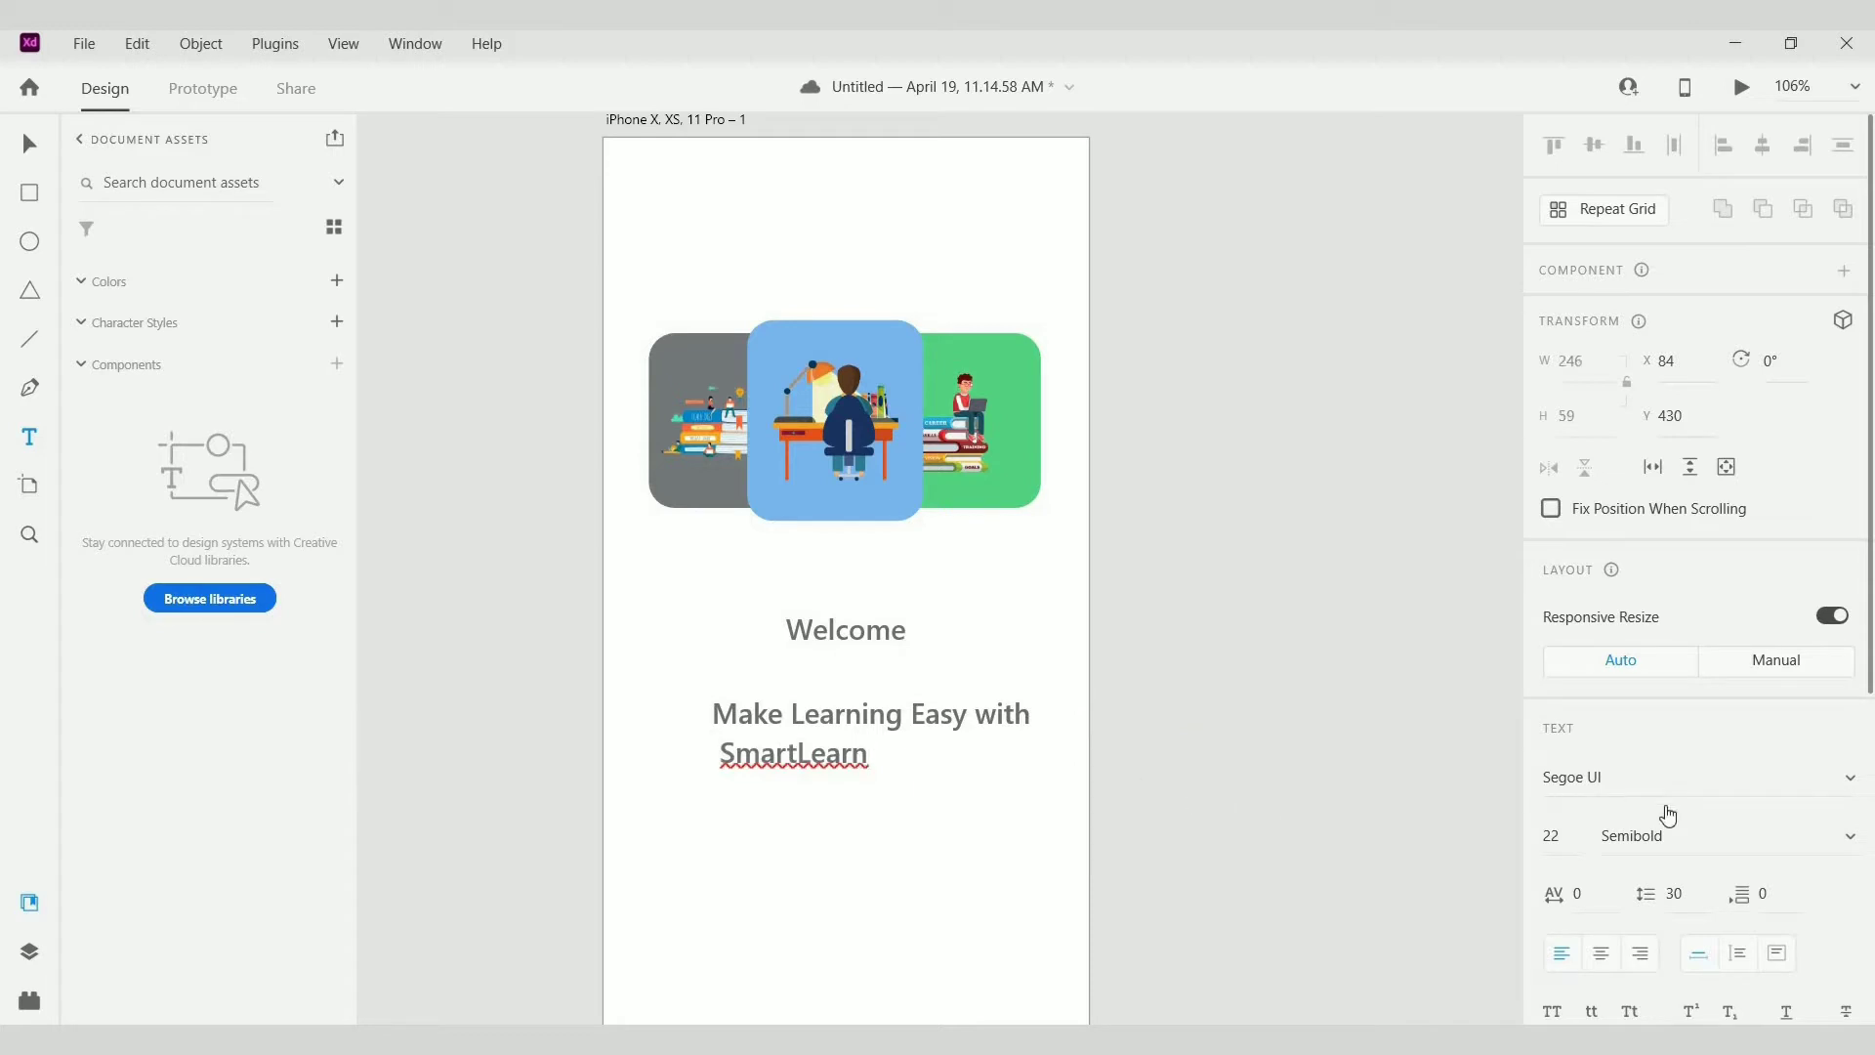
scroll(1619, 867, "down", 3)
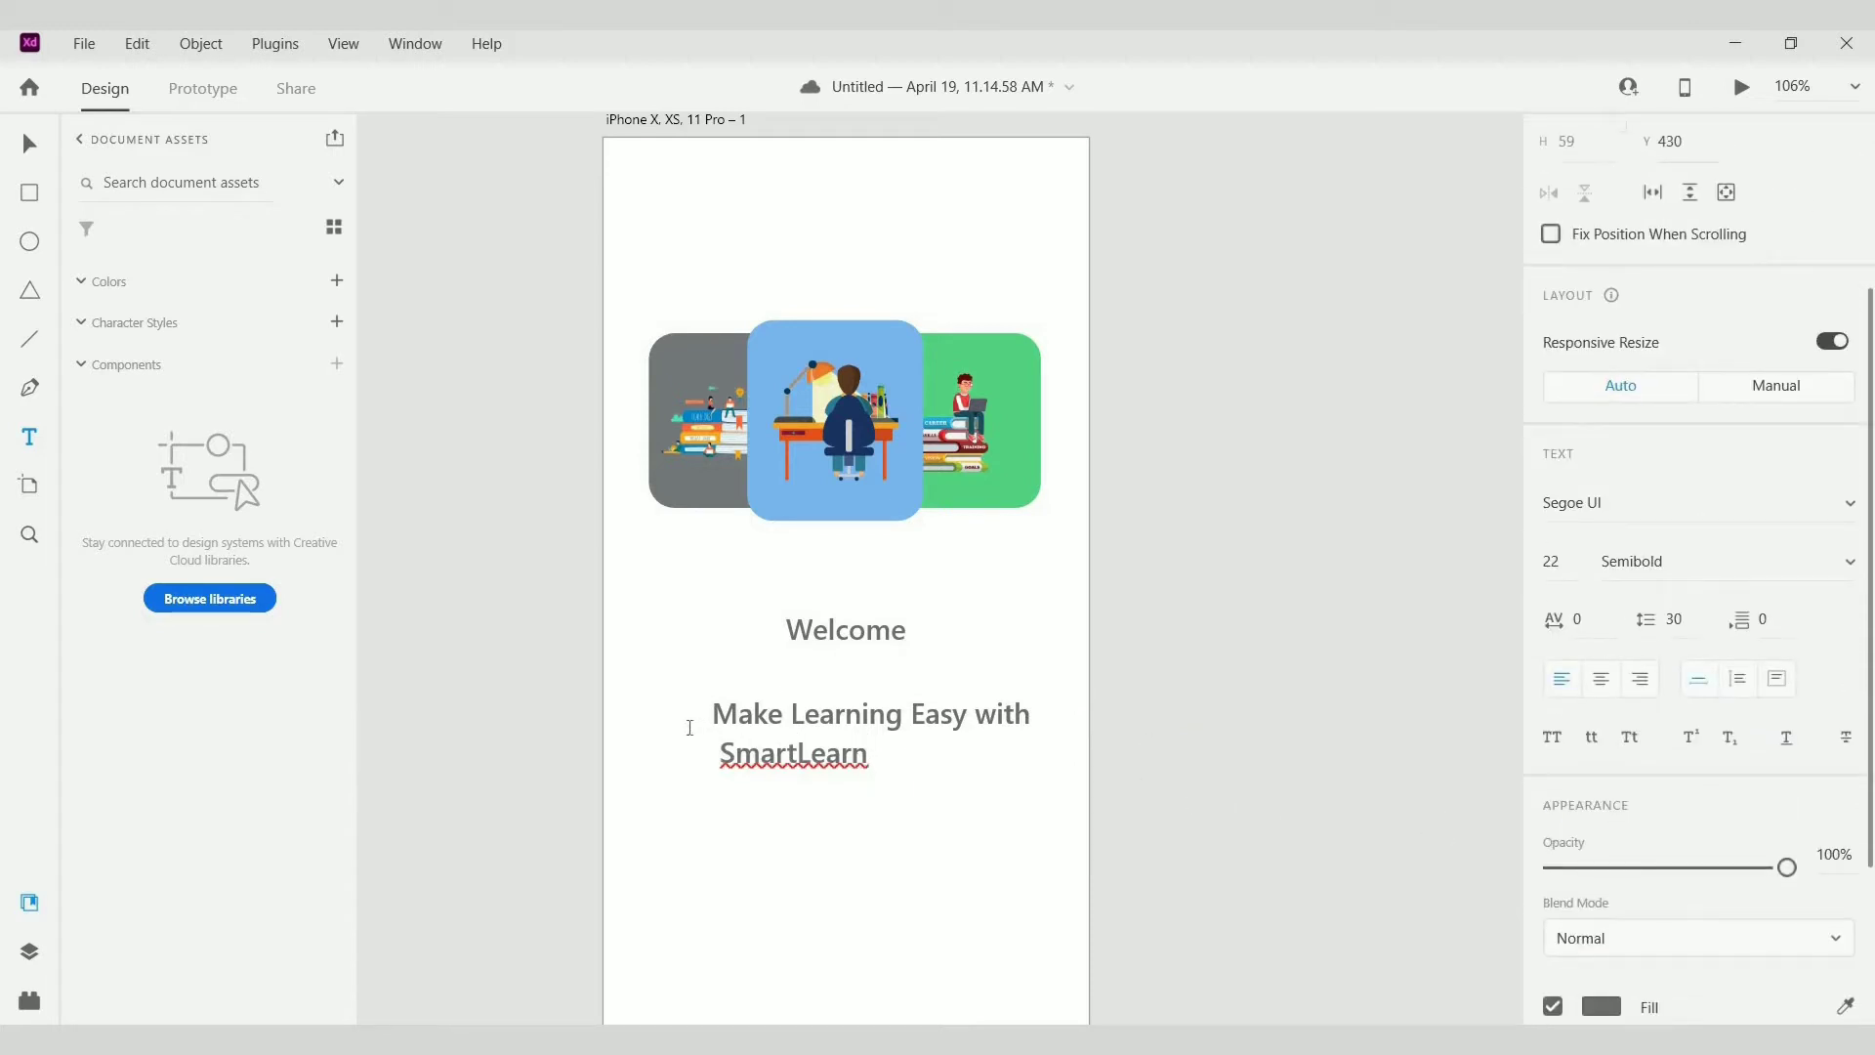
left_click_drag(875, 753, 690, 728)
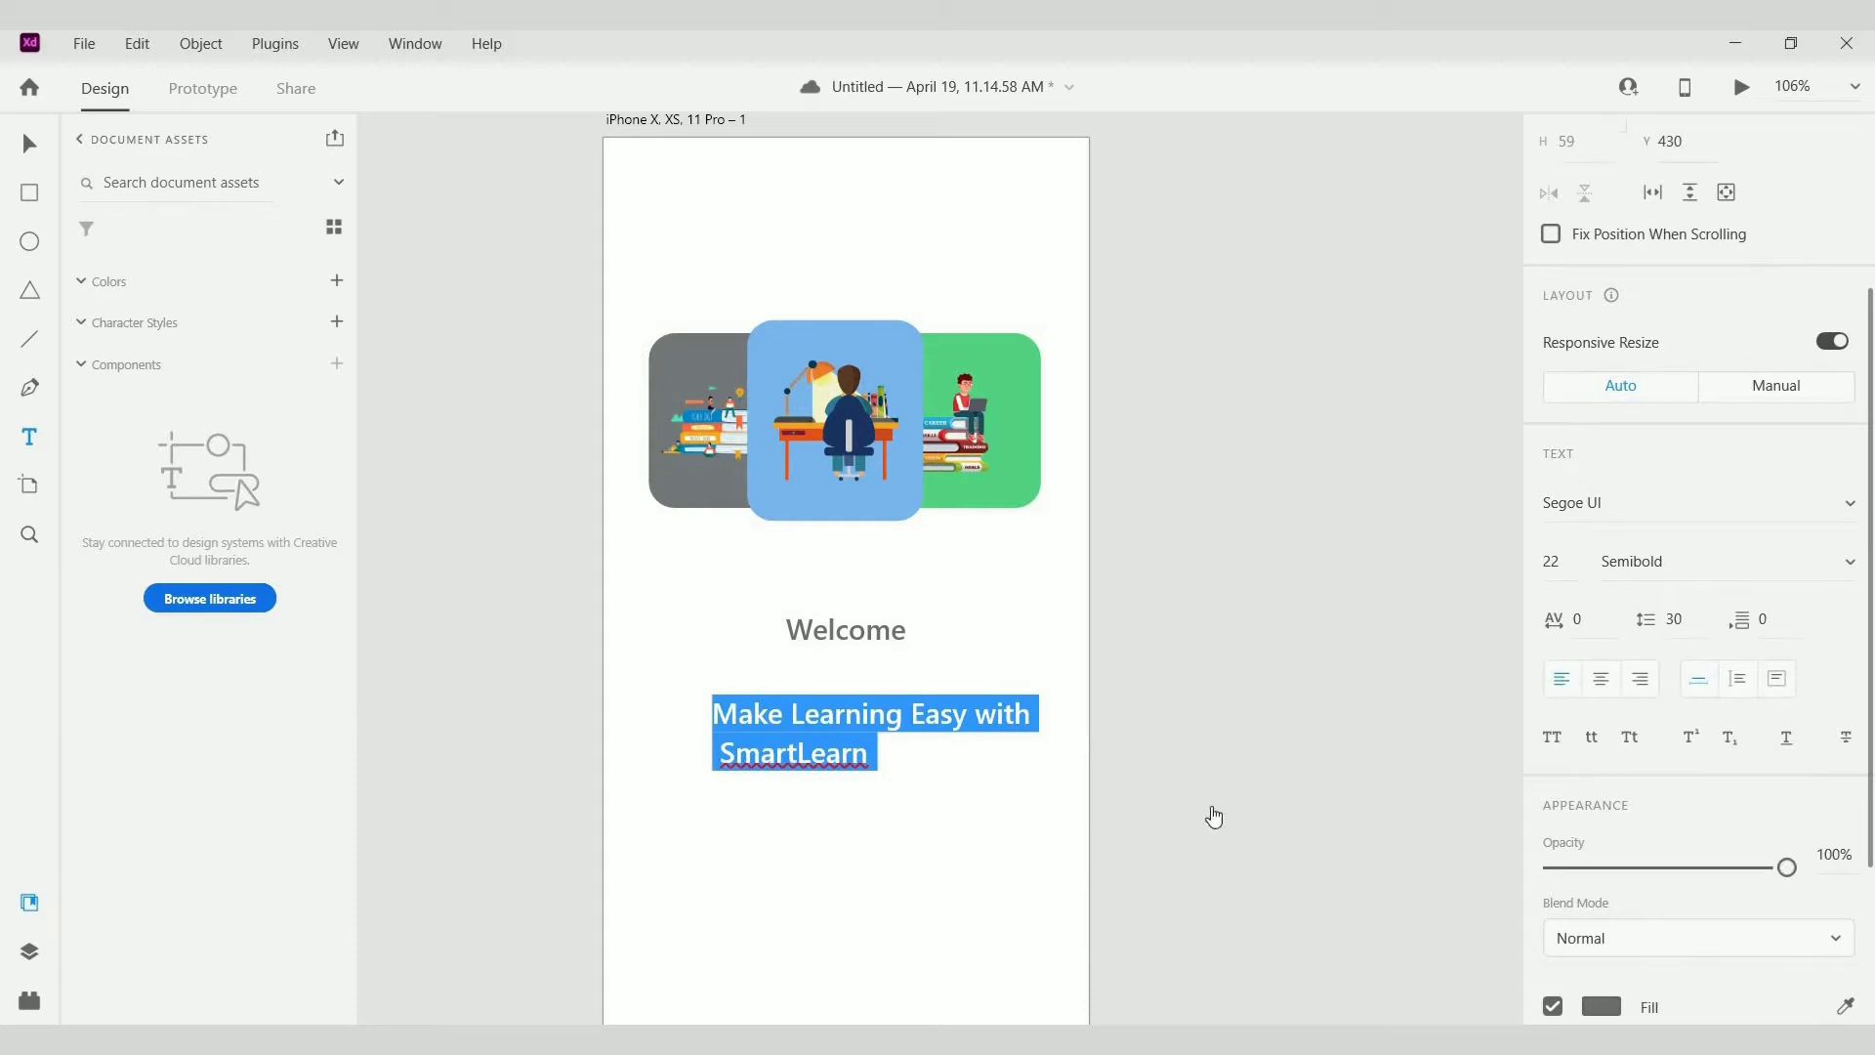
key("ctrl+shift+c")
key("Escape")
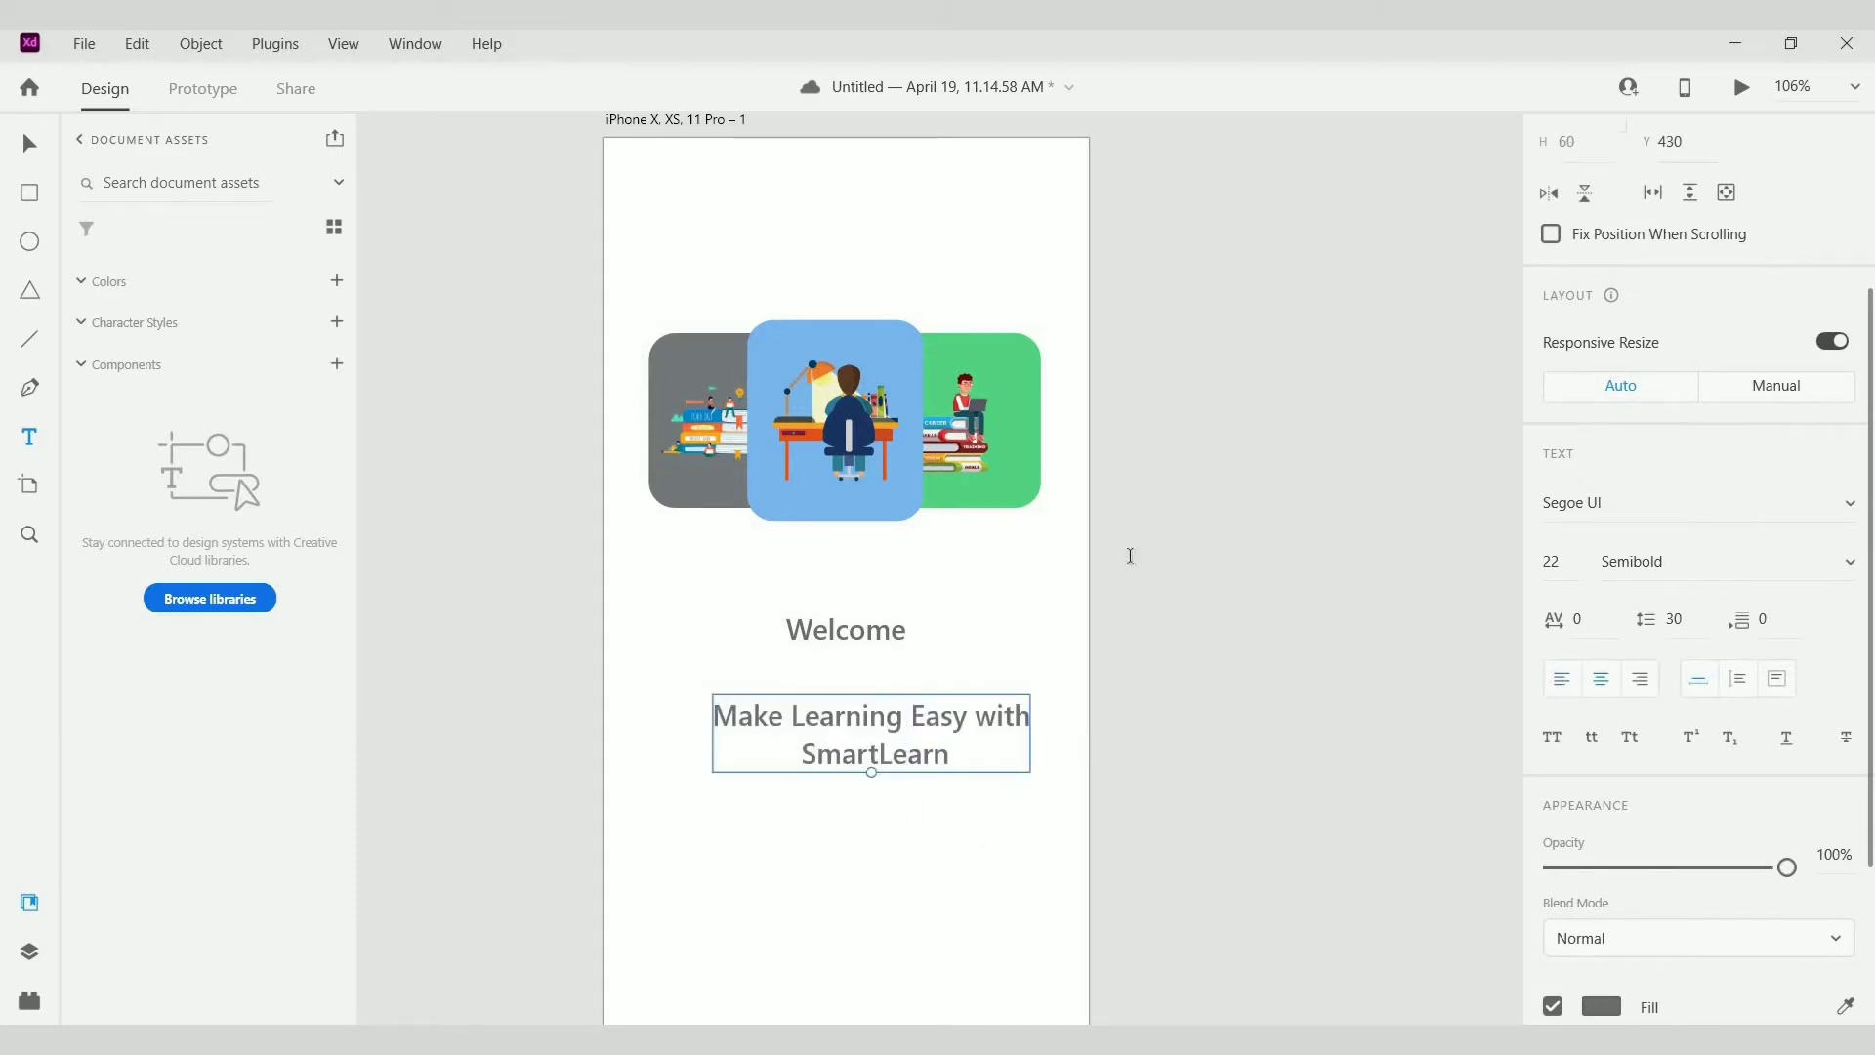
Step: Centre the two-line tagline horizontally on the artboard
scroll(1588, 404, "up", 3)
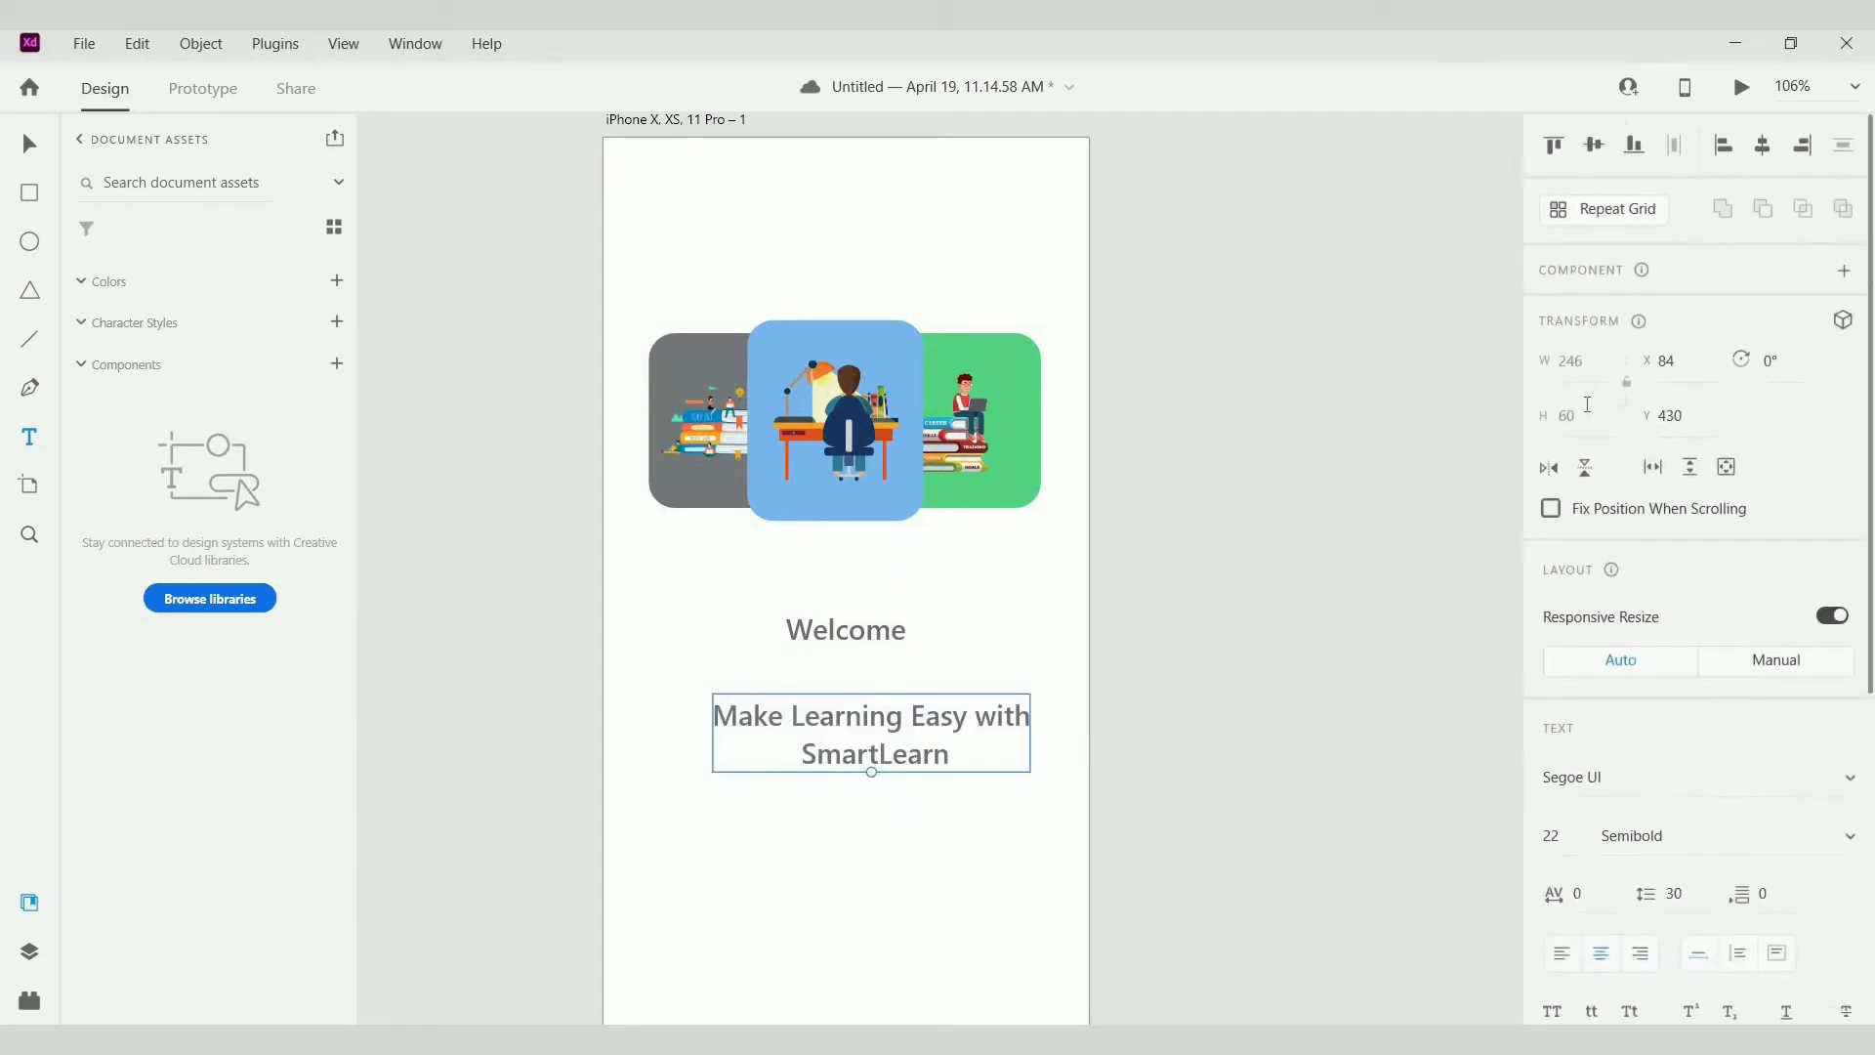
key("shift+c")
left_click(1049, 840)
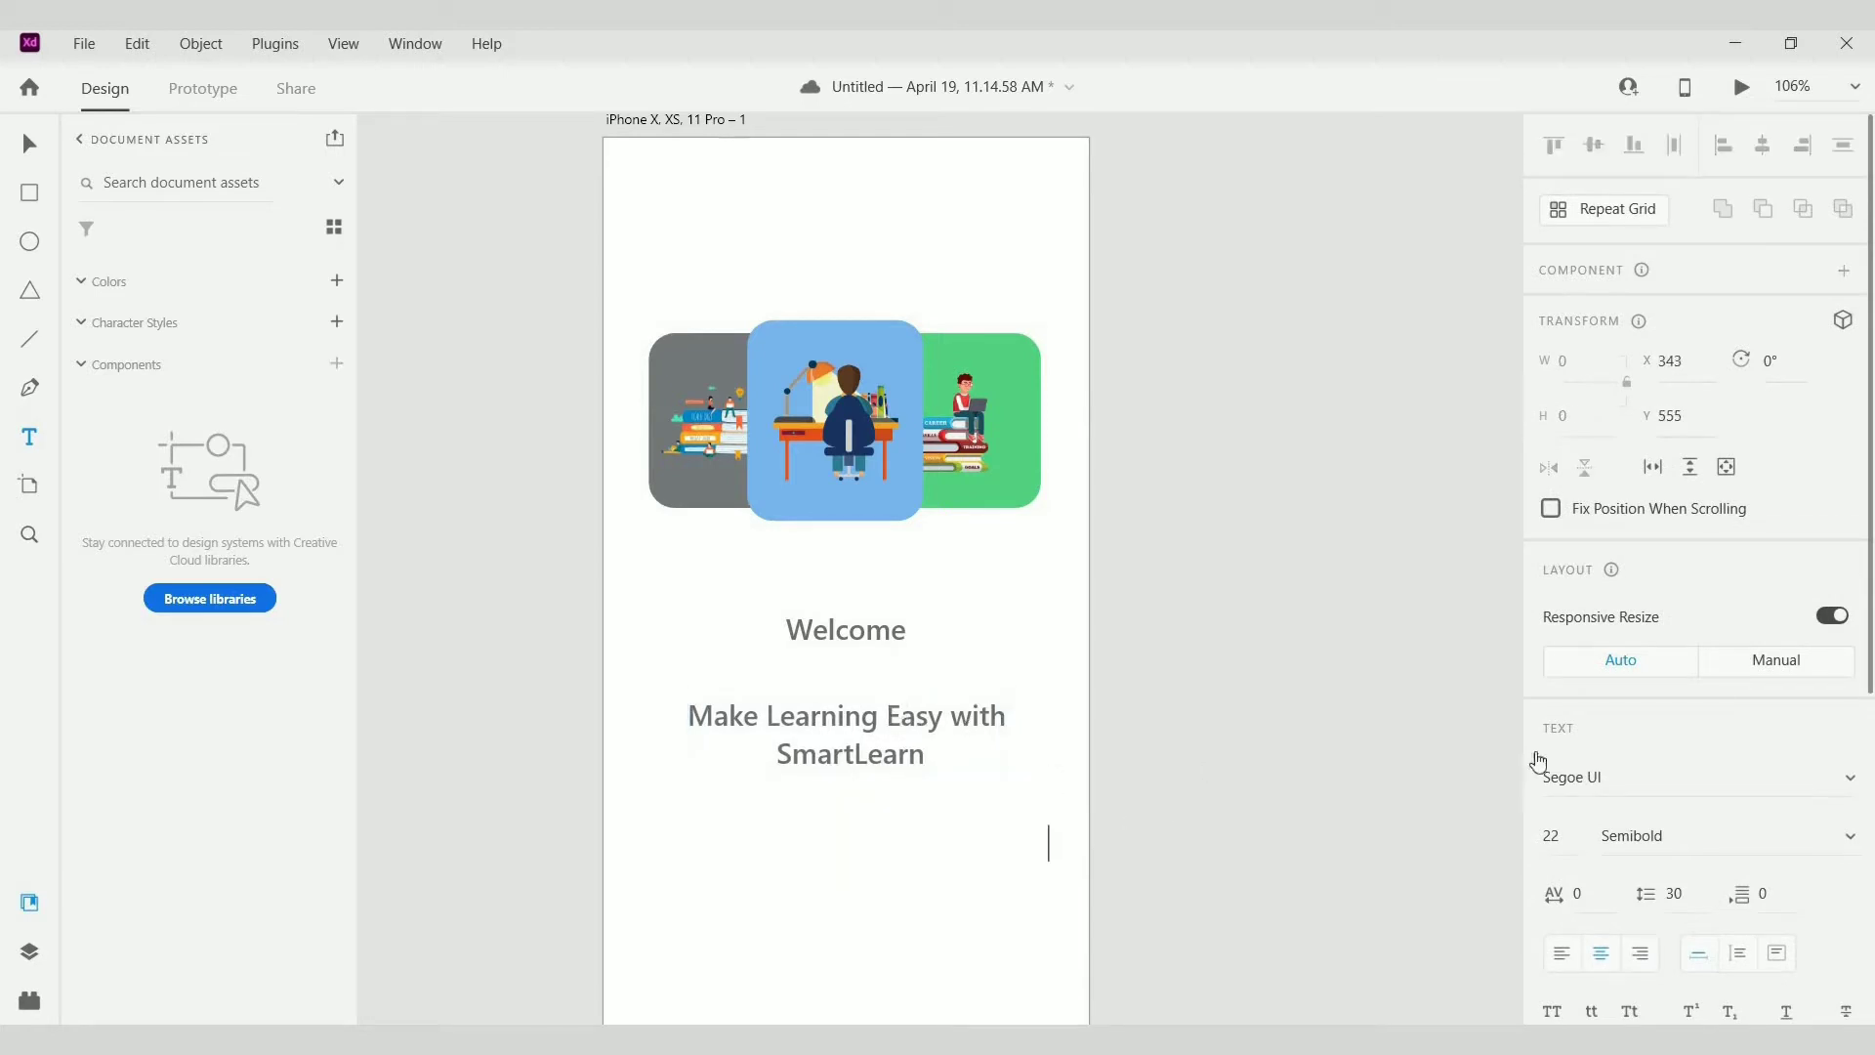
key("ctrl+z")
Step: Set the tagline to font size 18 with Regular weight
left_click(1570, 840)
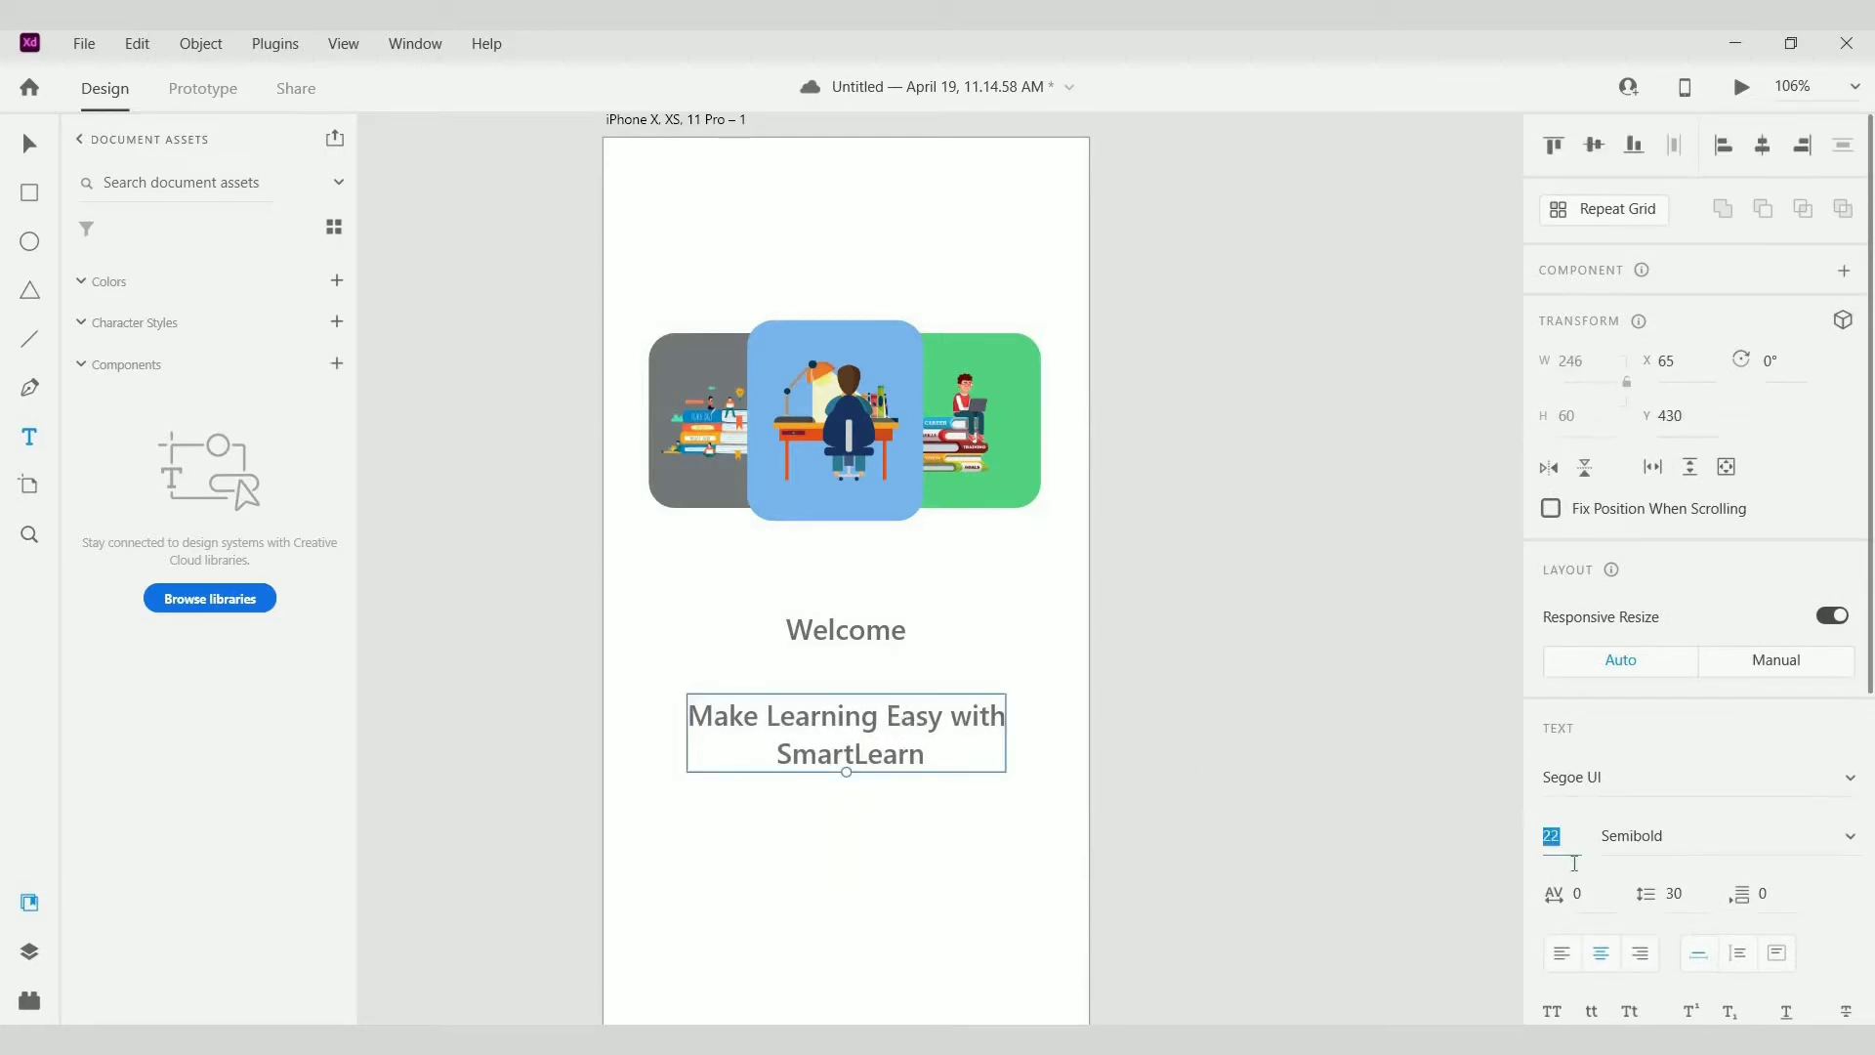
key("Down")
key("Down")
key("Down")
key("Down")
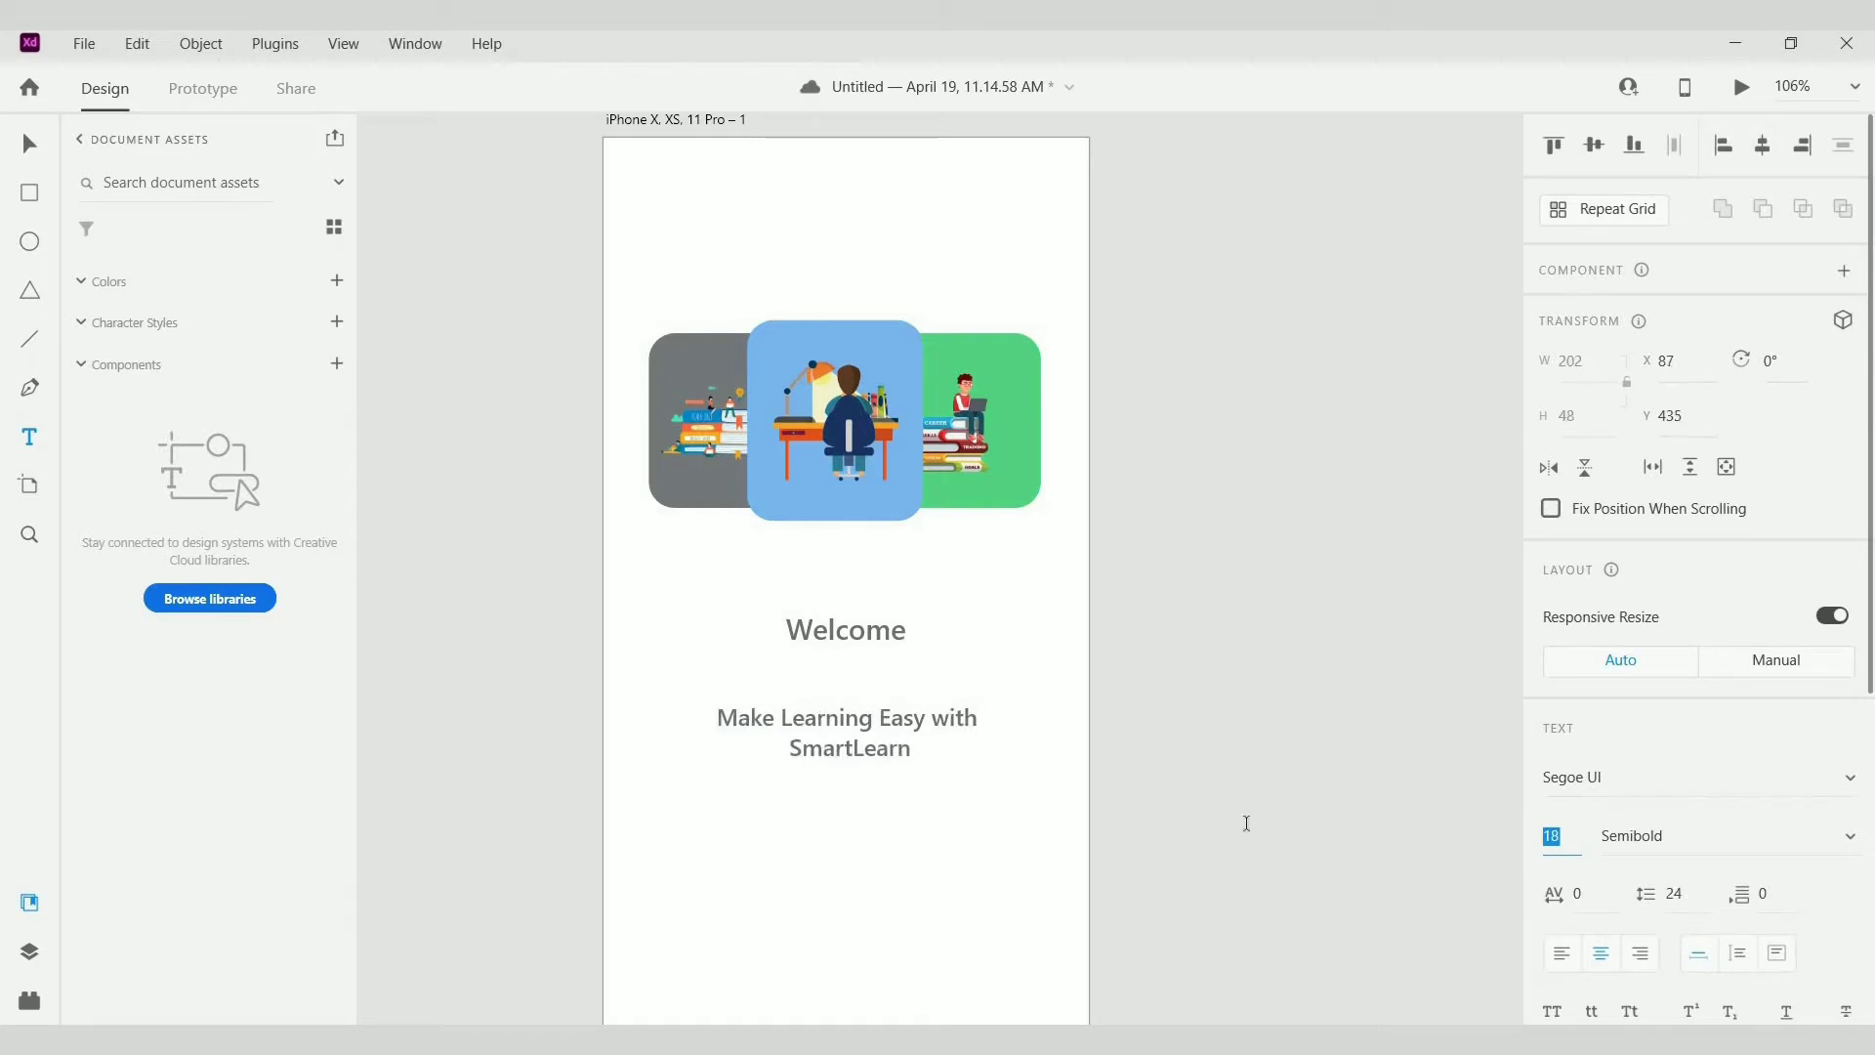
left_click(1846, 837)
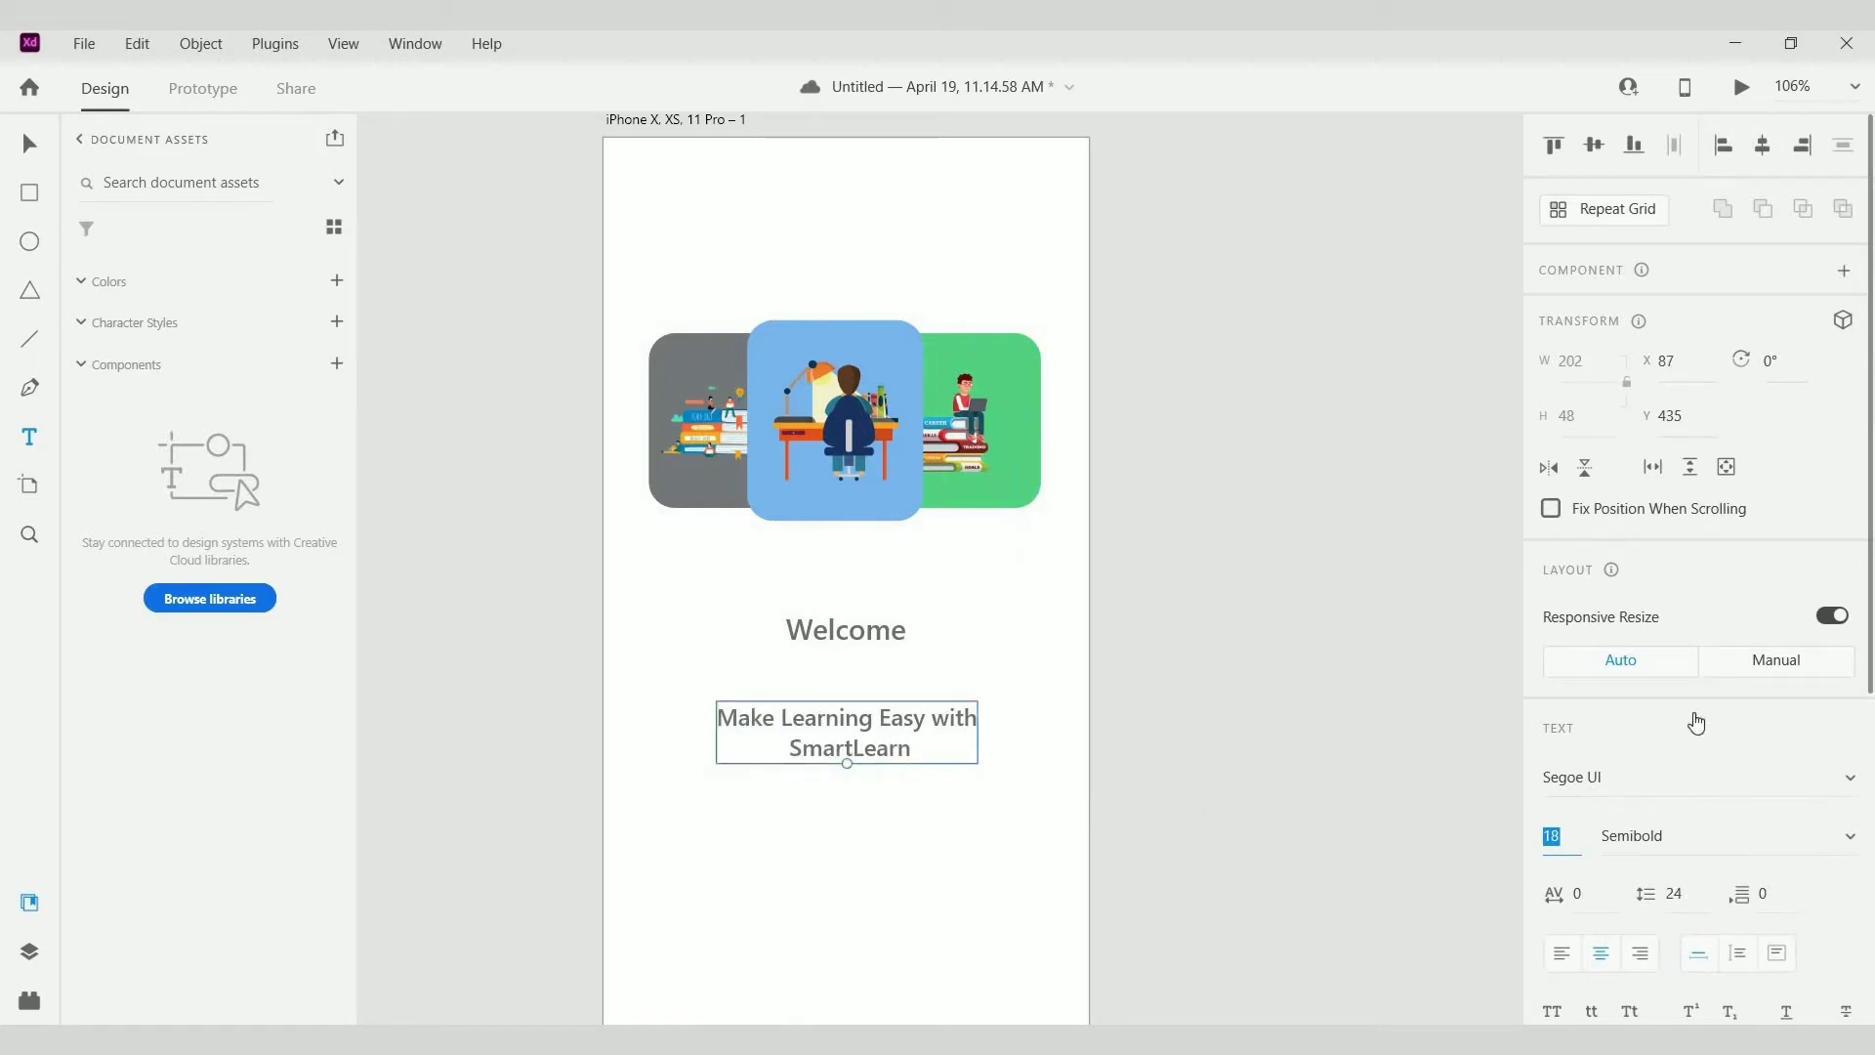
left_click(1681, 661)
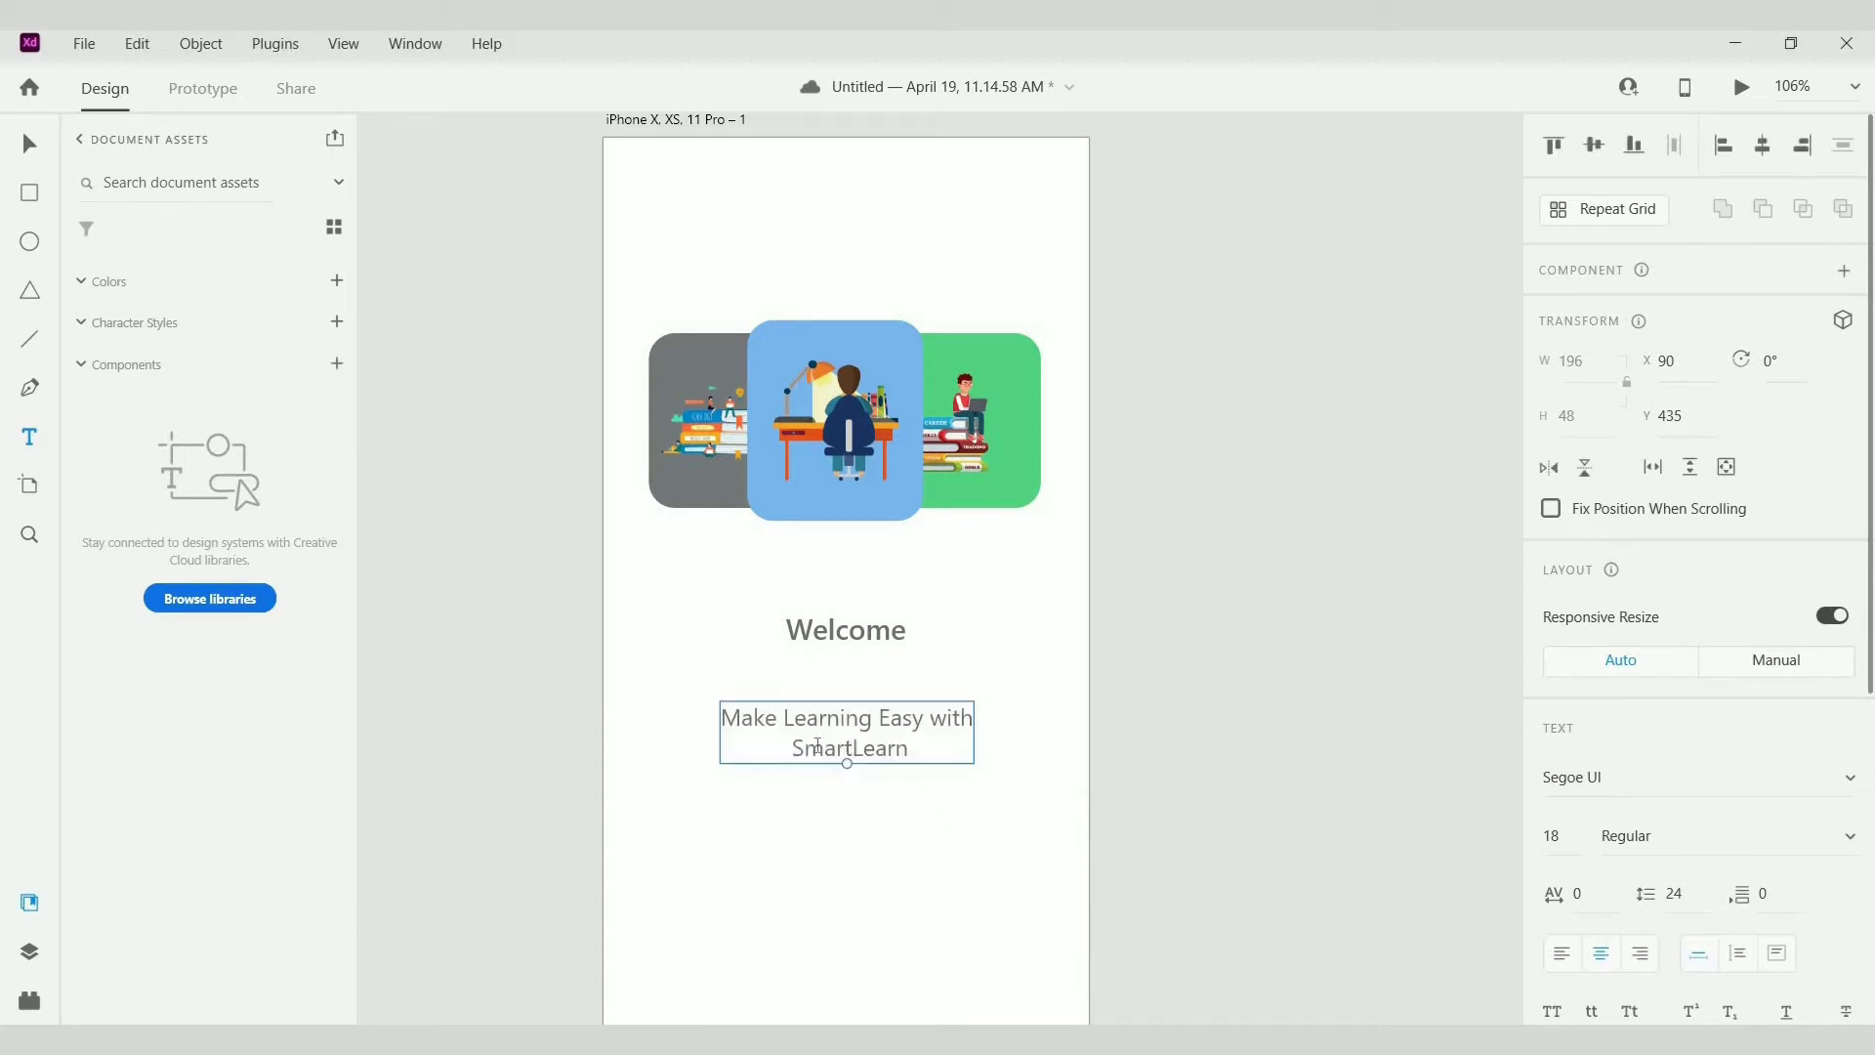
Step: Move the tagline up to Y 427, closer to the Welcome heading, keeping it horizontally centred
key("Escape")
left_click_drag(852, 725, 851, 717)
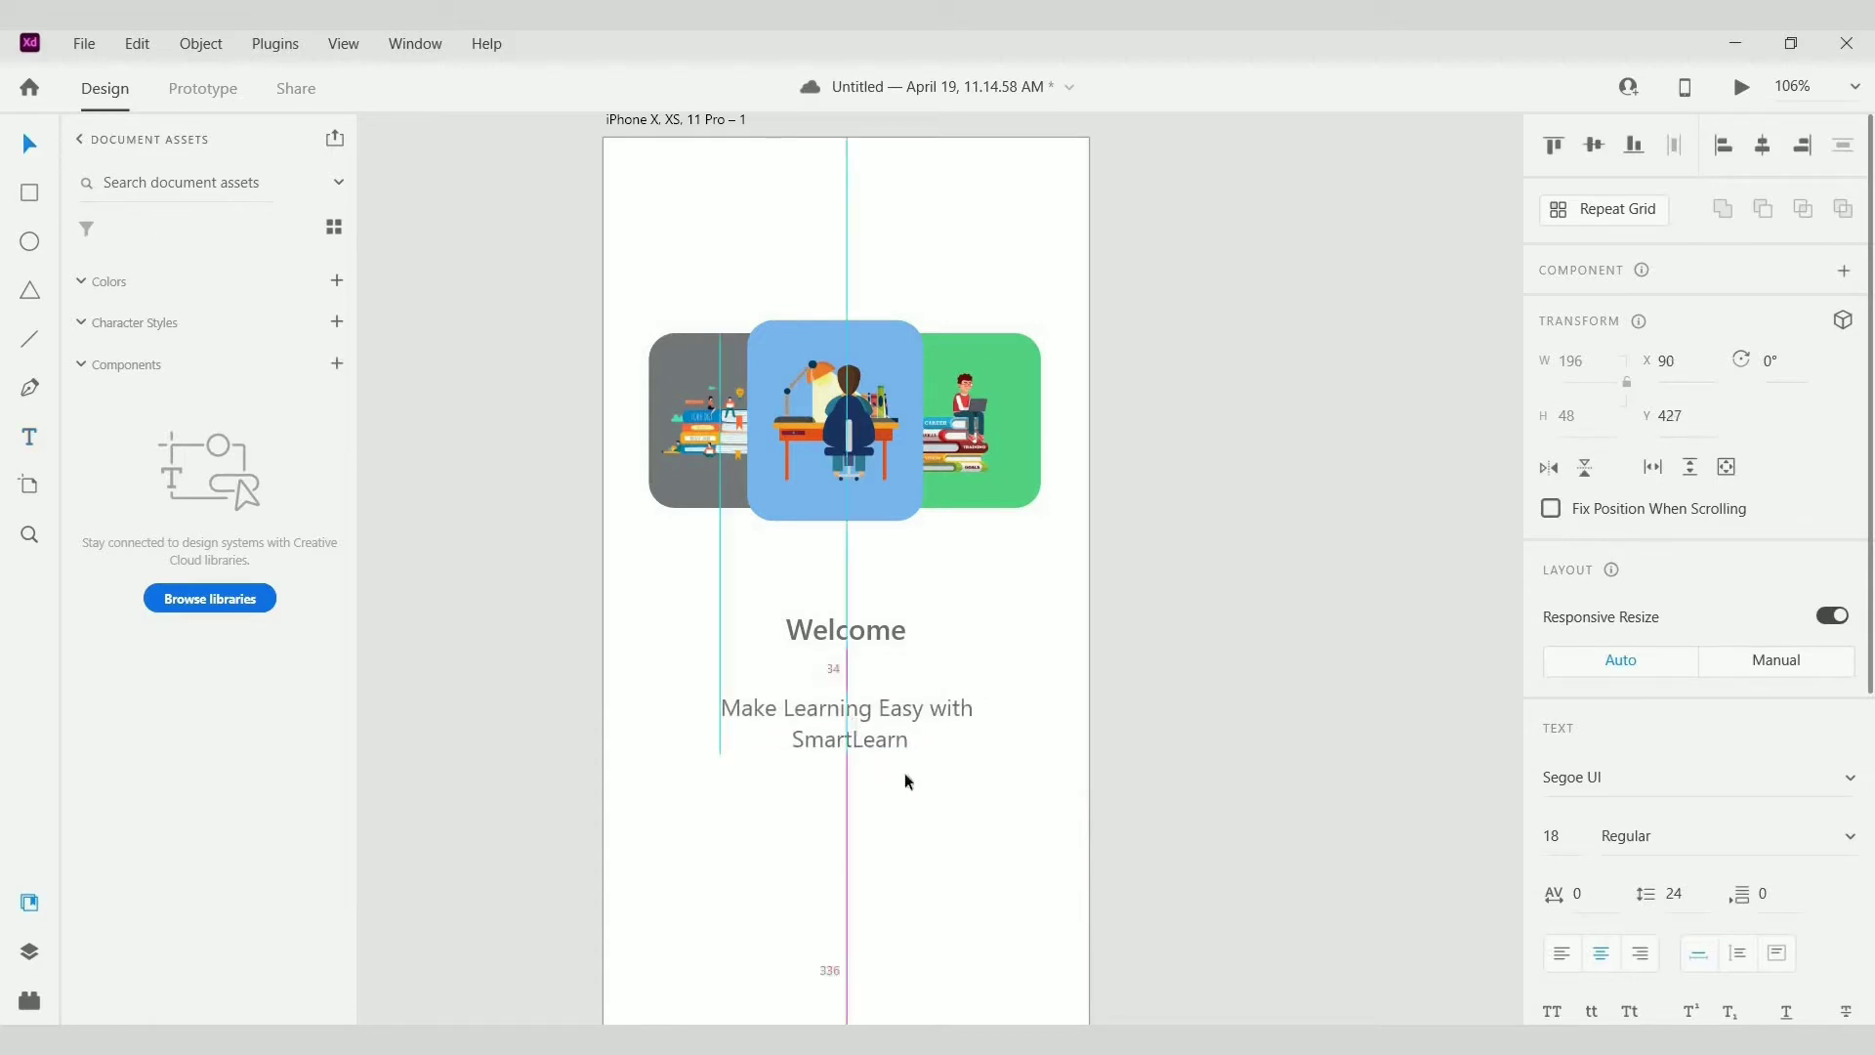
left_click(997, 942)
Step: Draw a button rectangle about 239 by 45 near the artboard's lower end and fully round its corners to radius 23
scroll(999, 747, "down", 3)
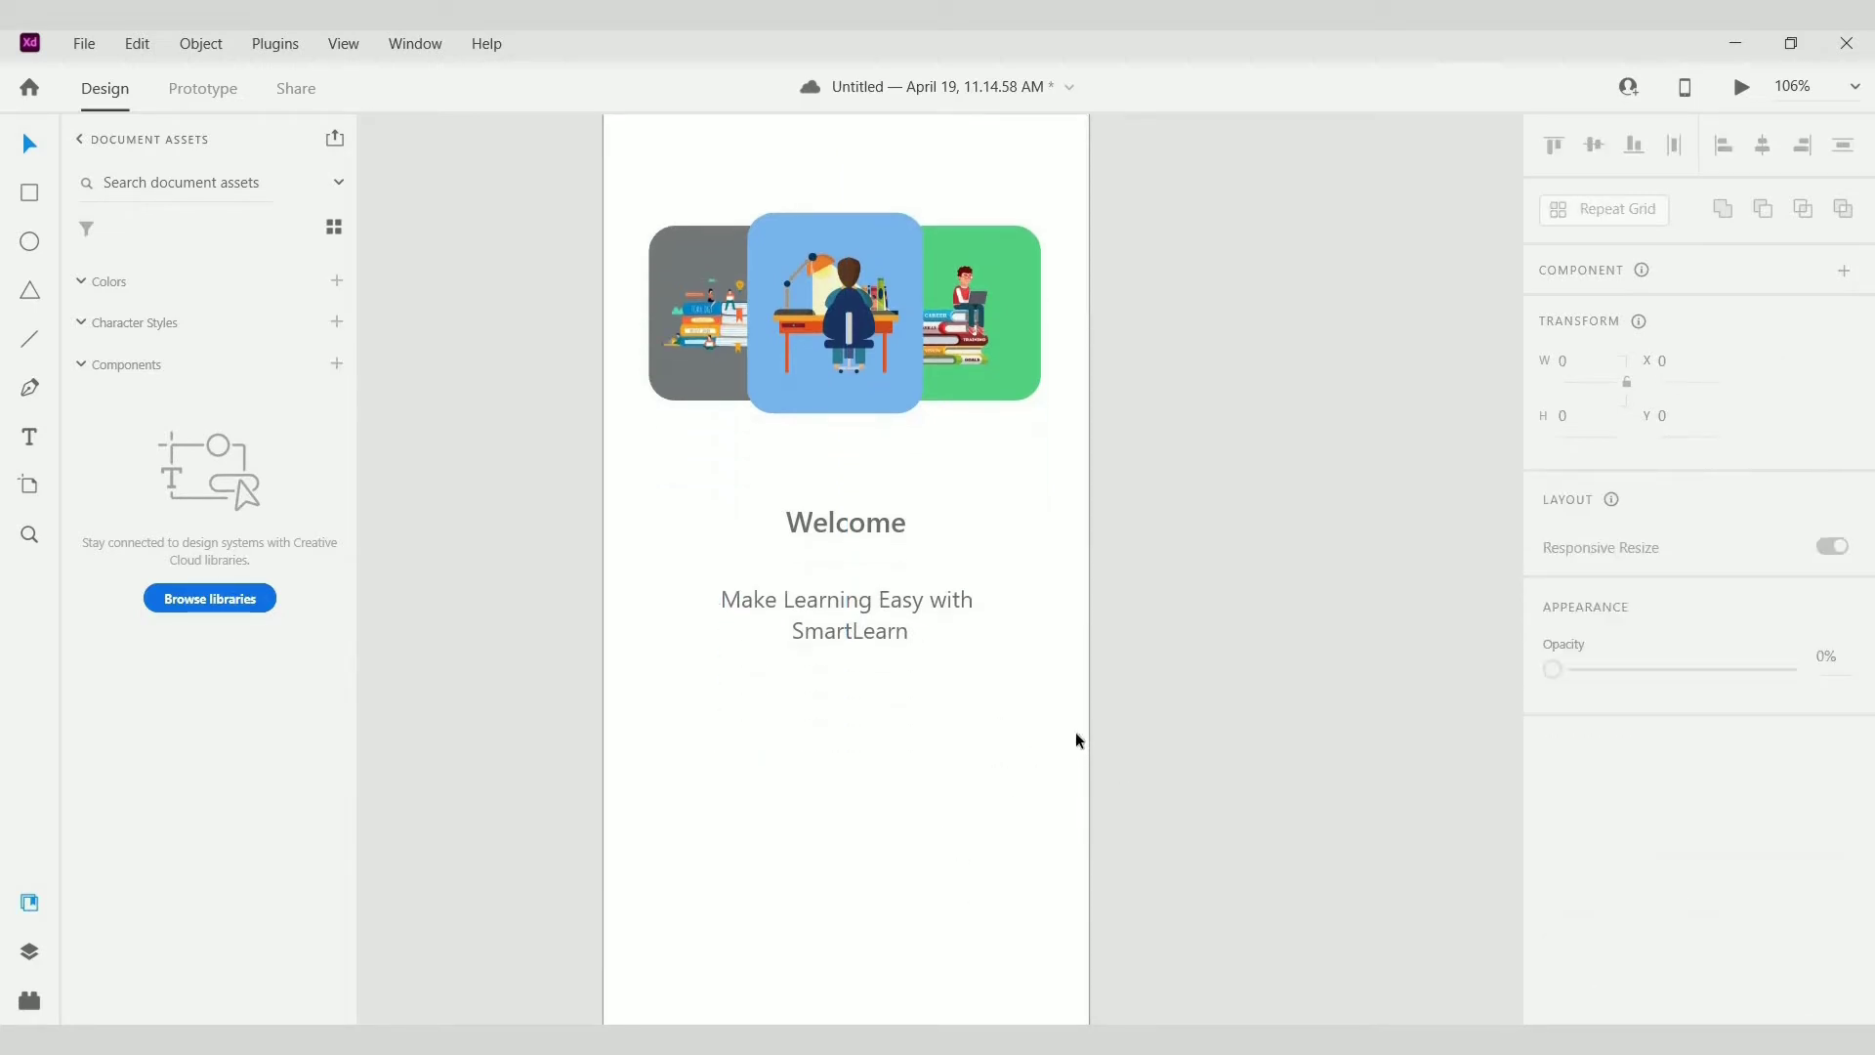
scroll(1075, 741, "down", 2)
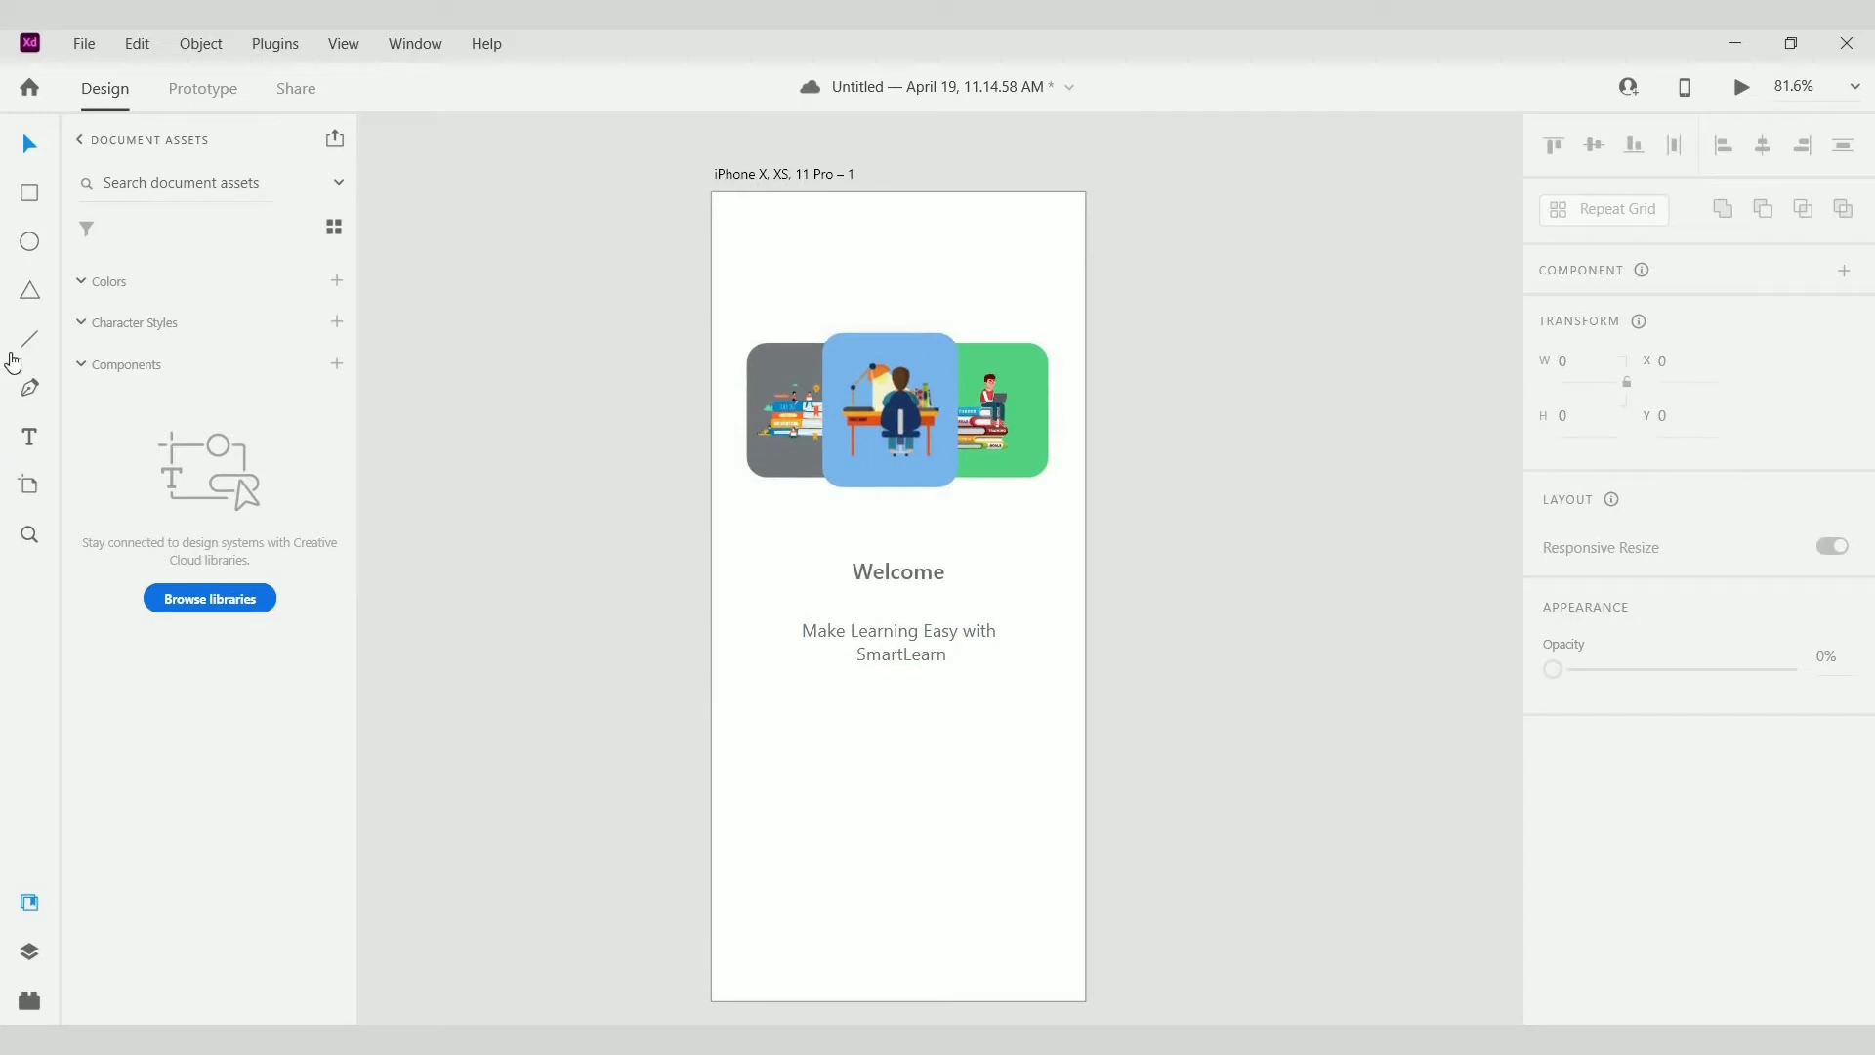
left_click(30, 195)
left_click_drag(783, 814, 880, 859)
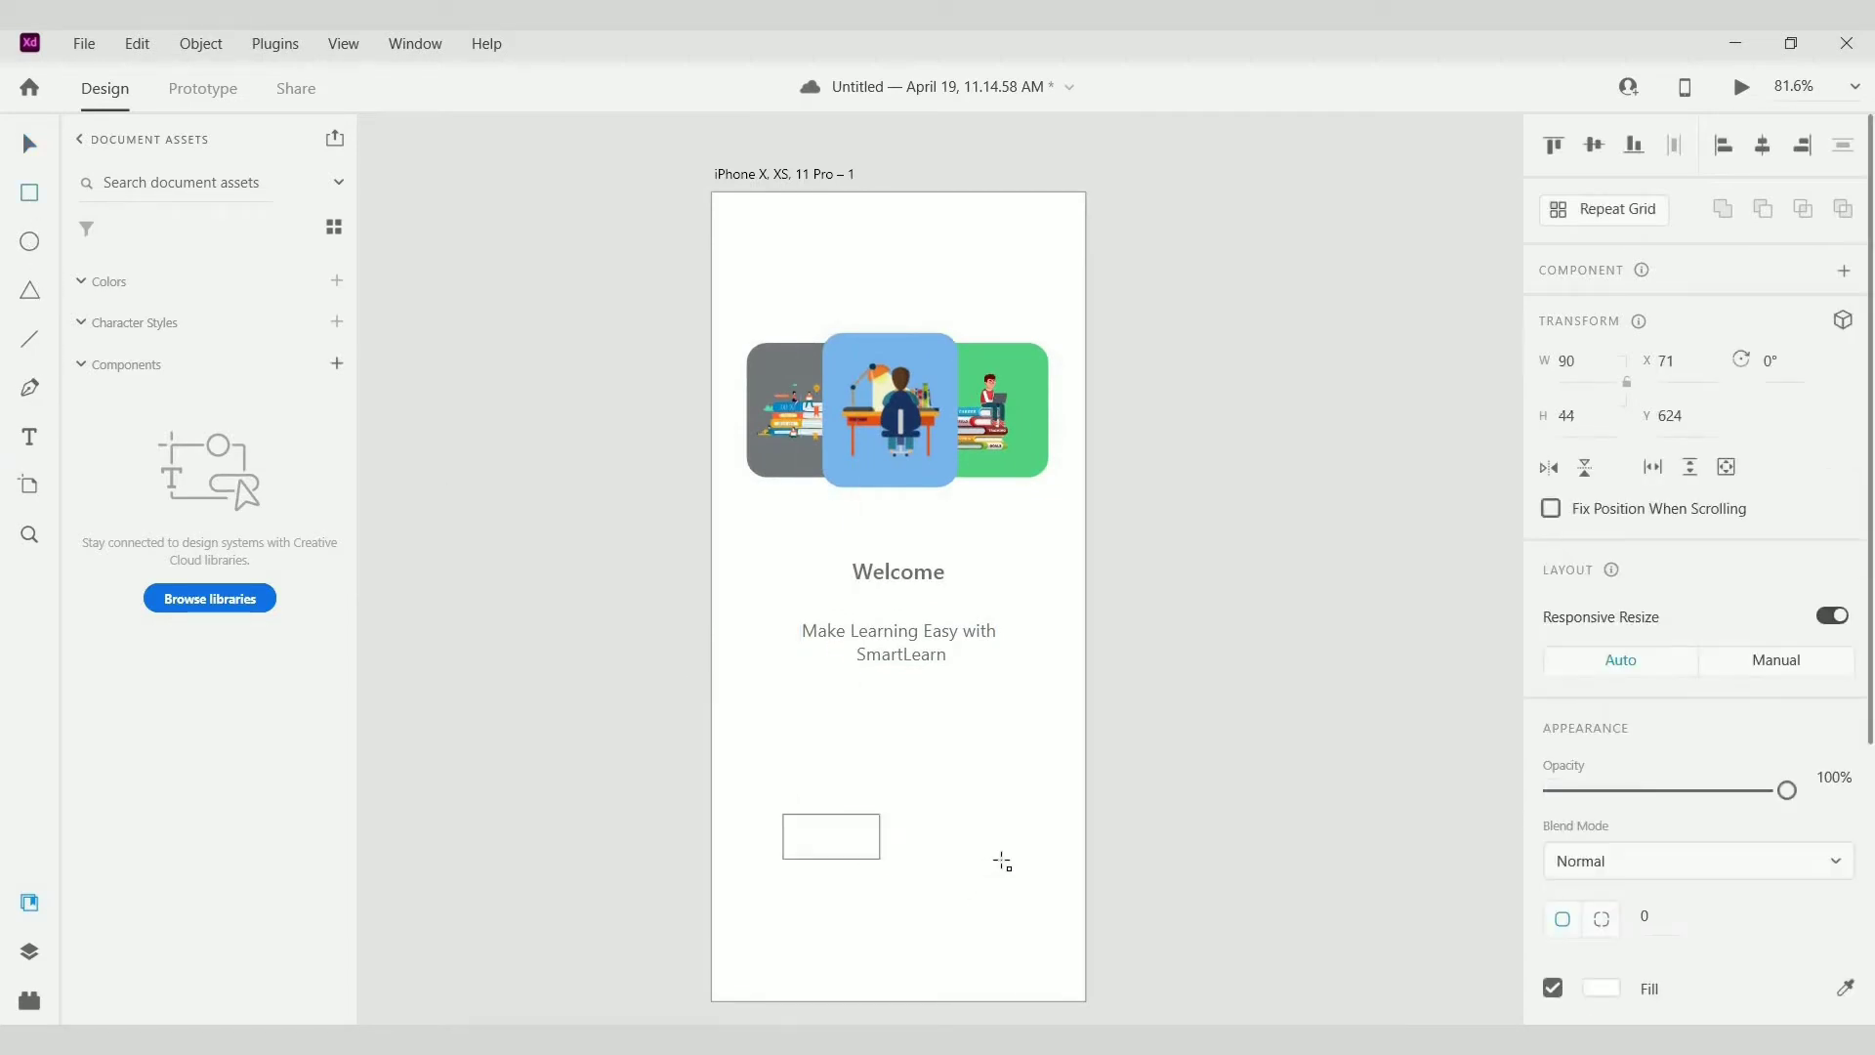
left_click_drag(1003, 863, 1021, 858)
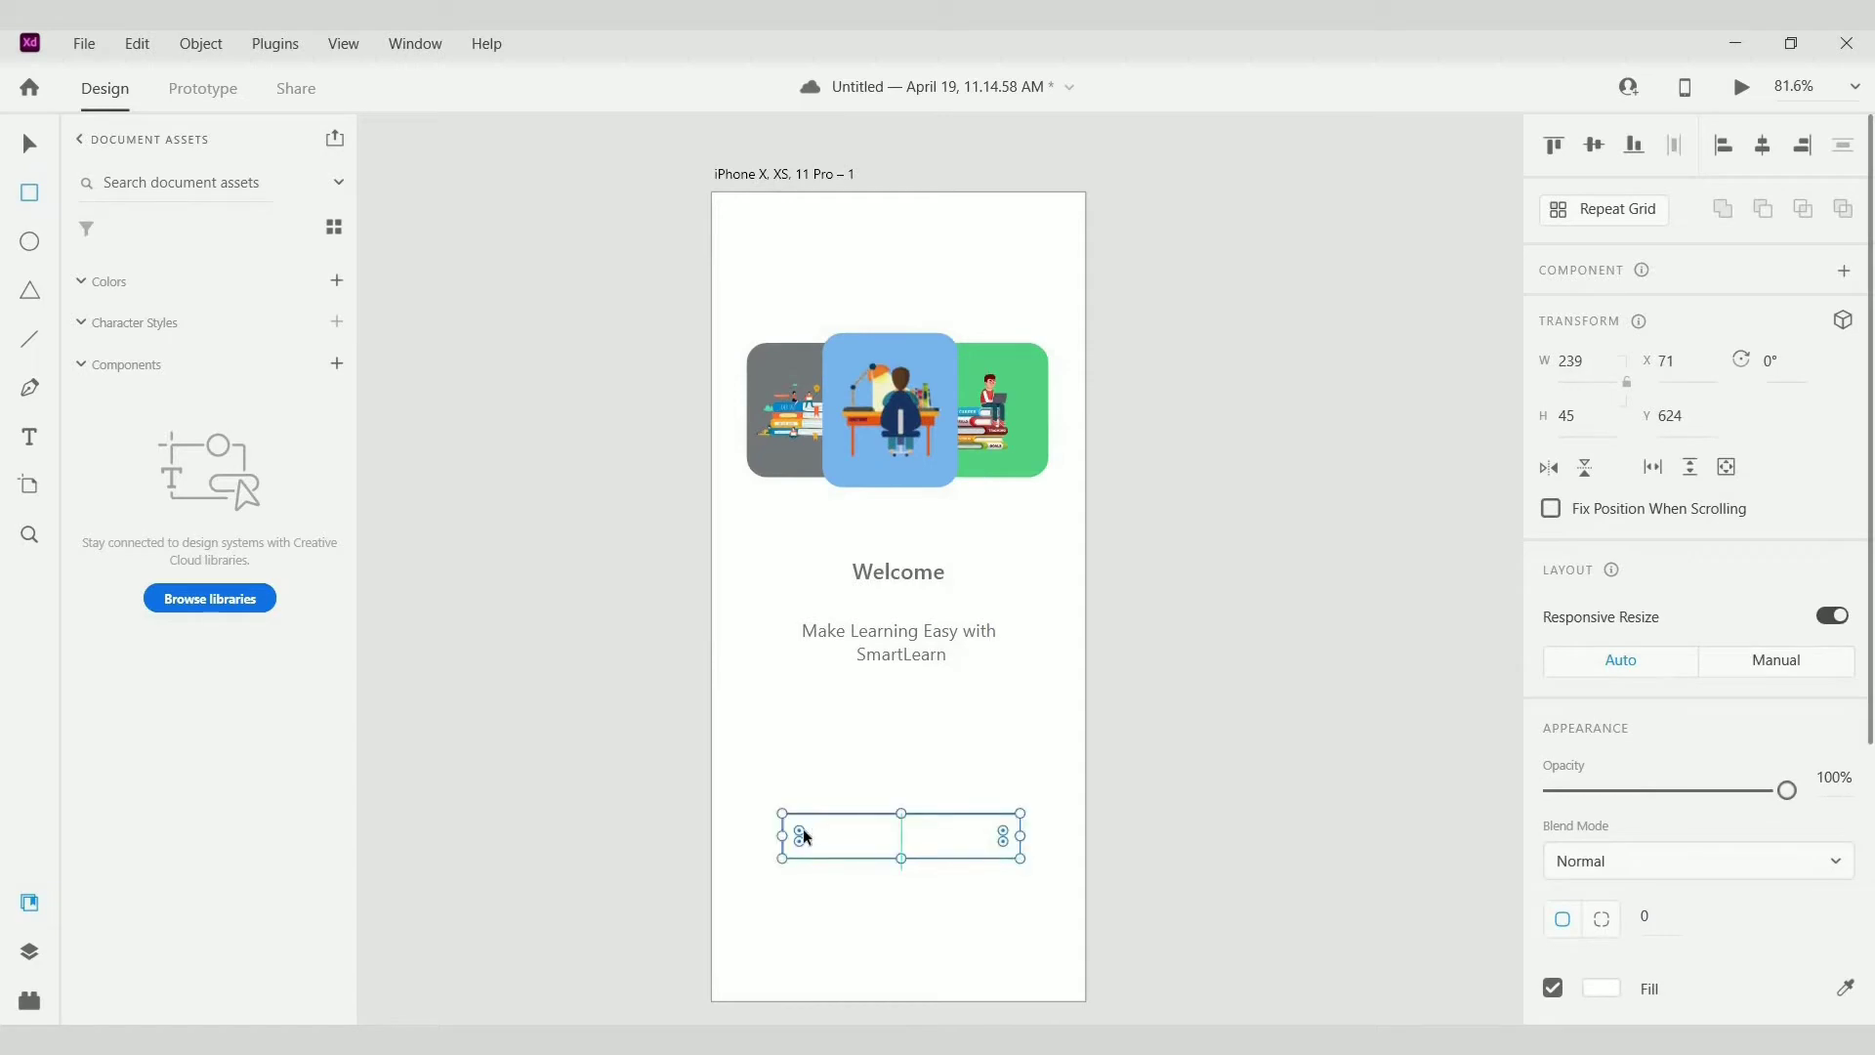
left_click_drag(810, 830, 819, 836)
Step: Add the label "Get Started" in the middle of the rounded button
left_click(26, 439)
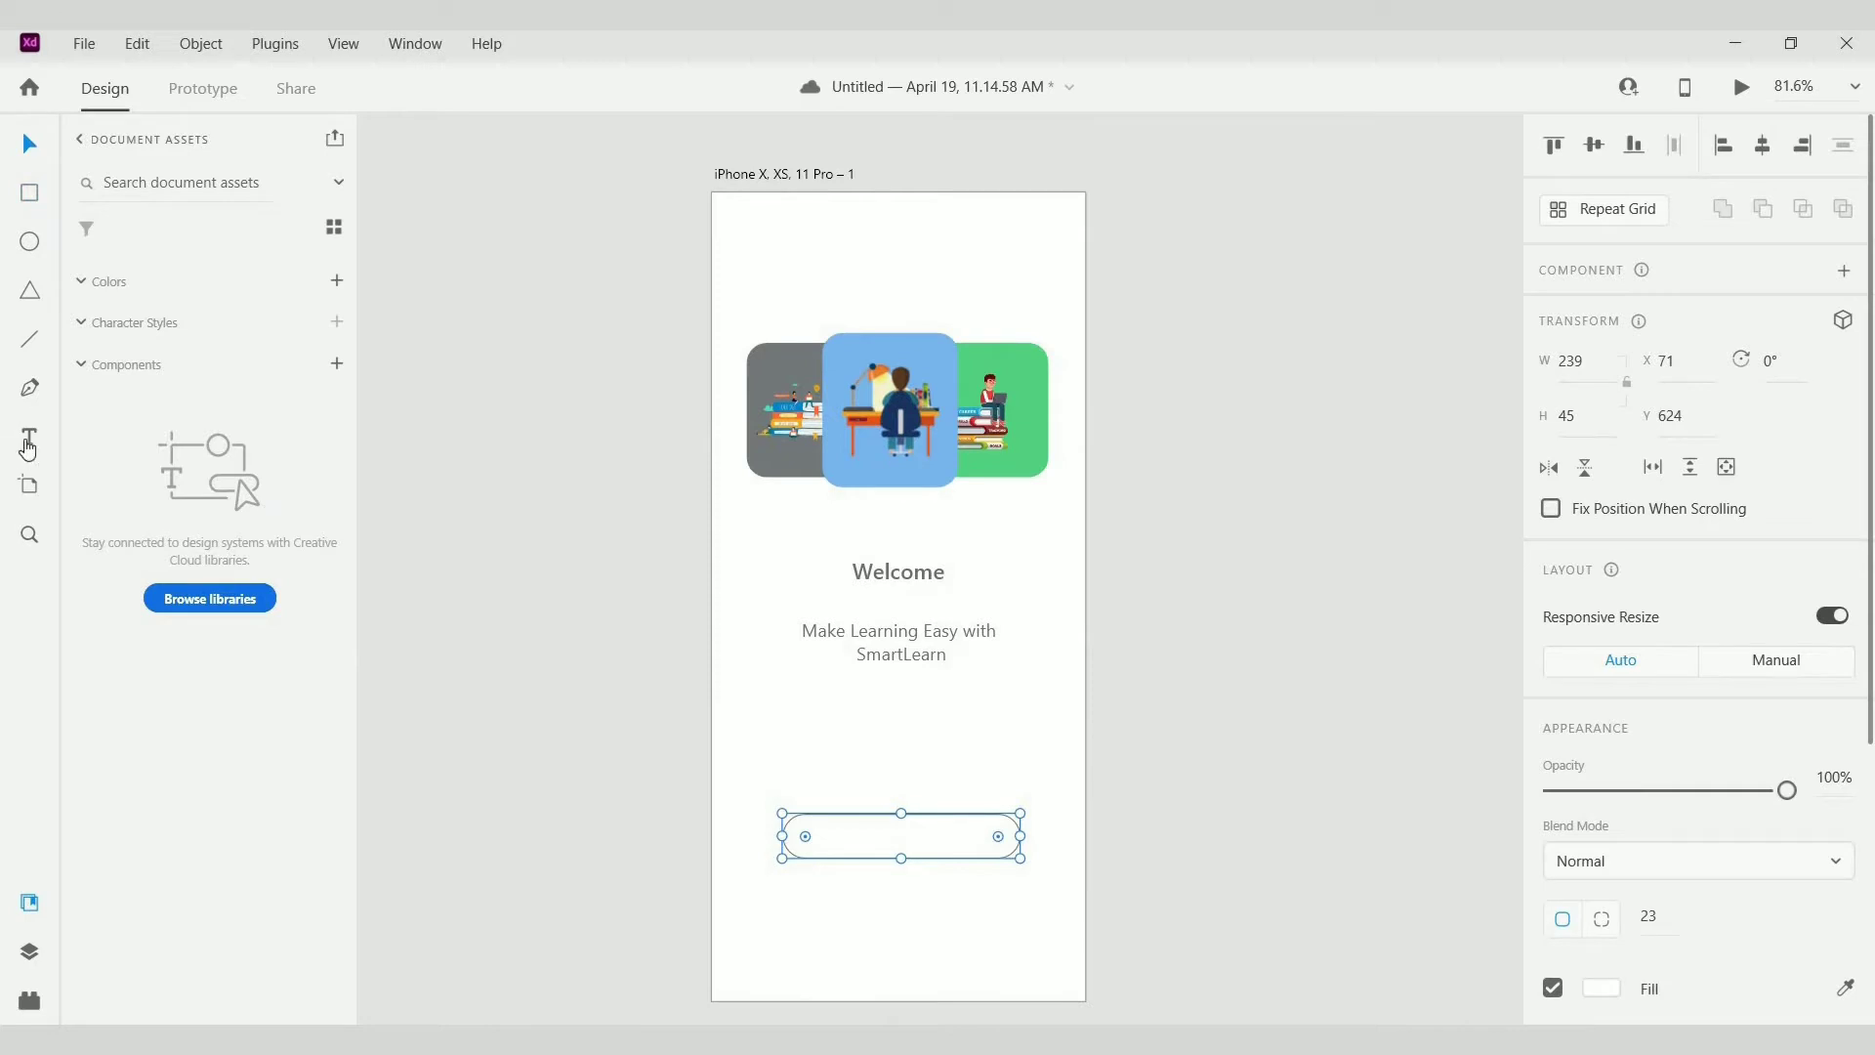
left_click(903, 836)
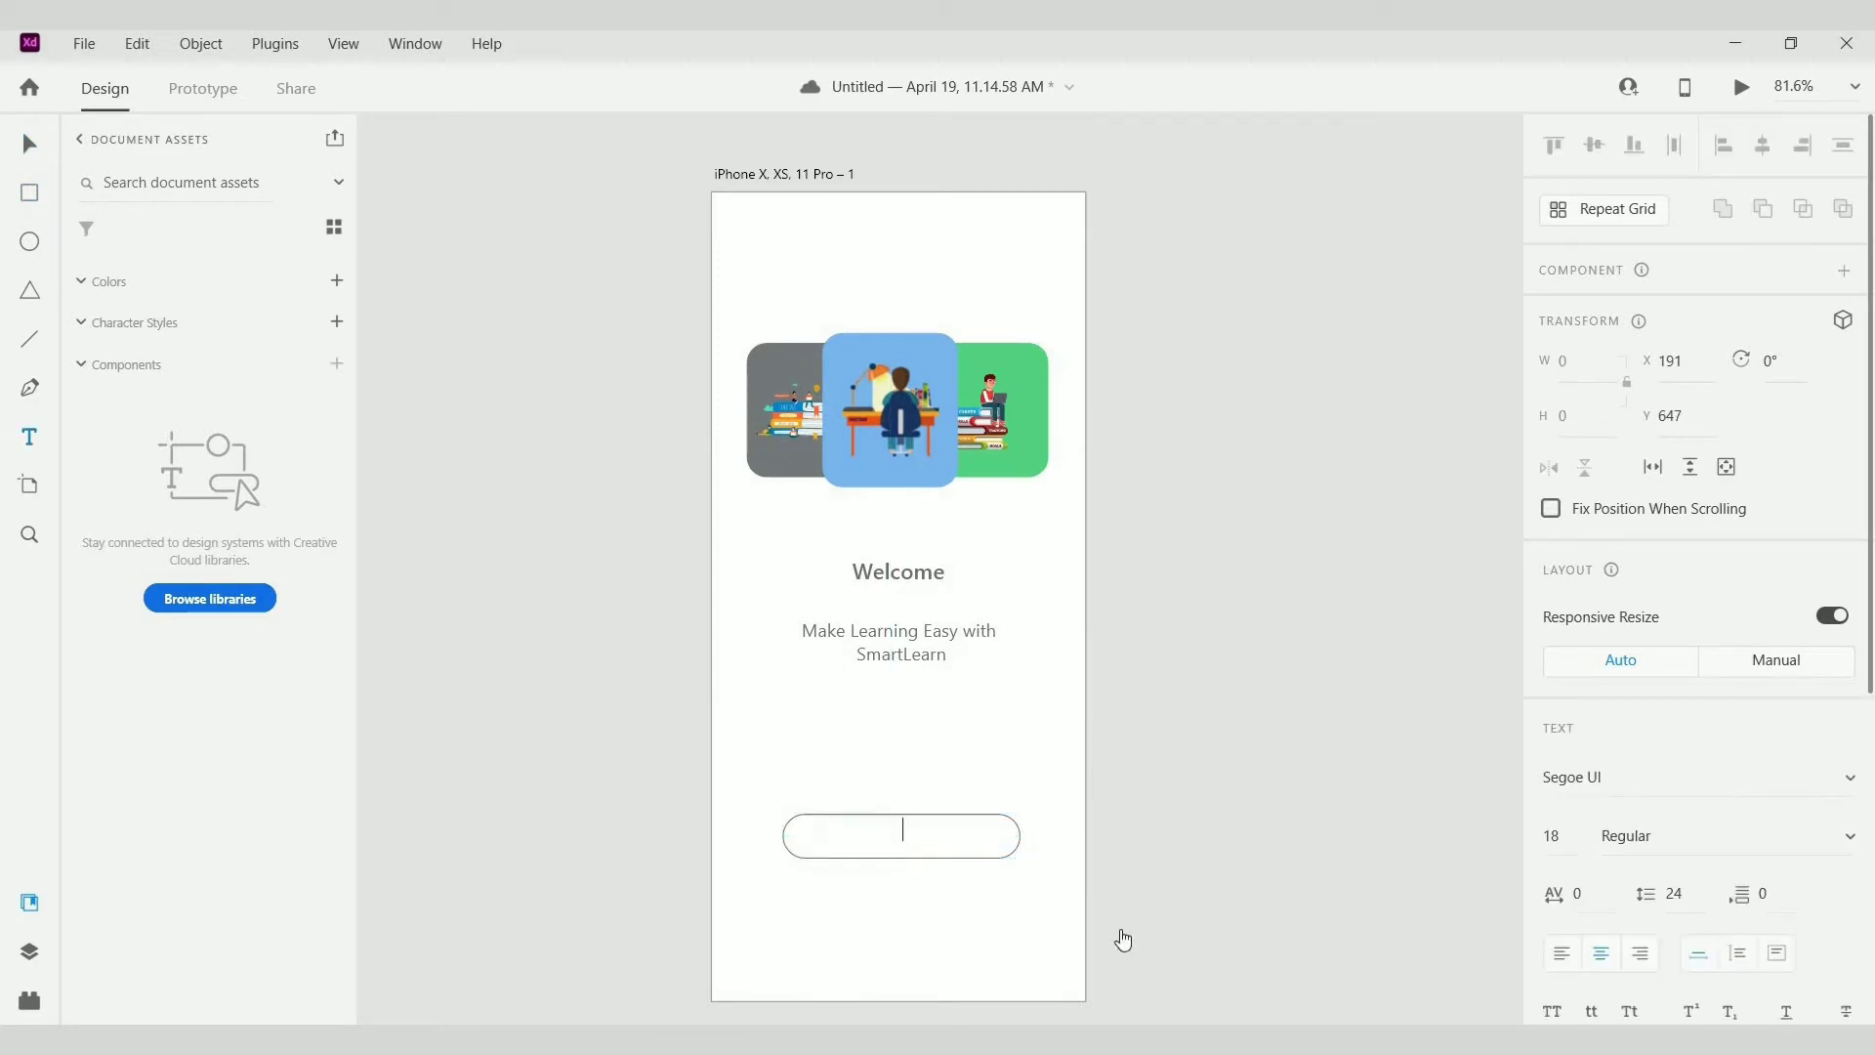
type("Get Started")
left_click(28, 144)
Step: Fill the rounded button with the solid purple #B248E0
left_click(989, 841)
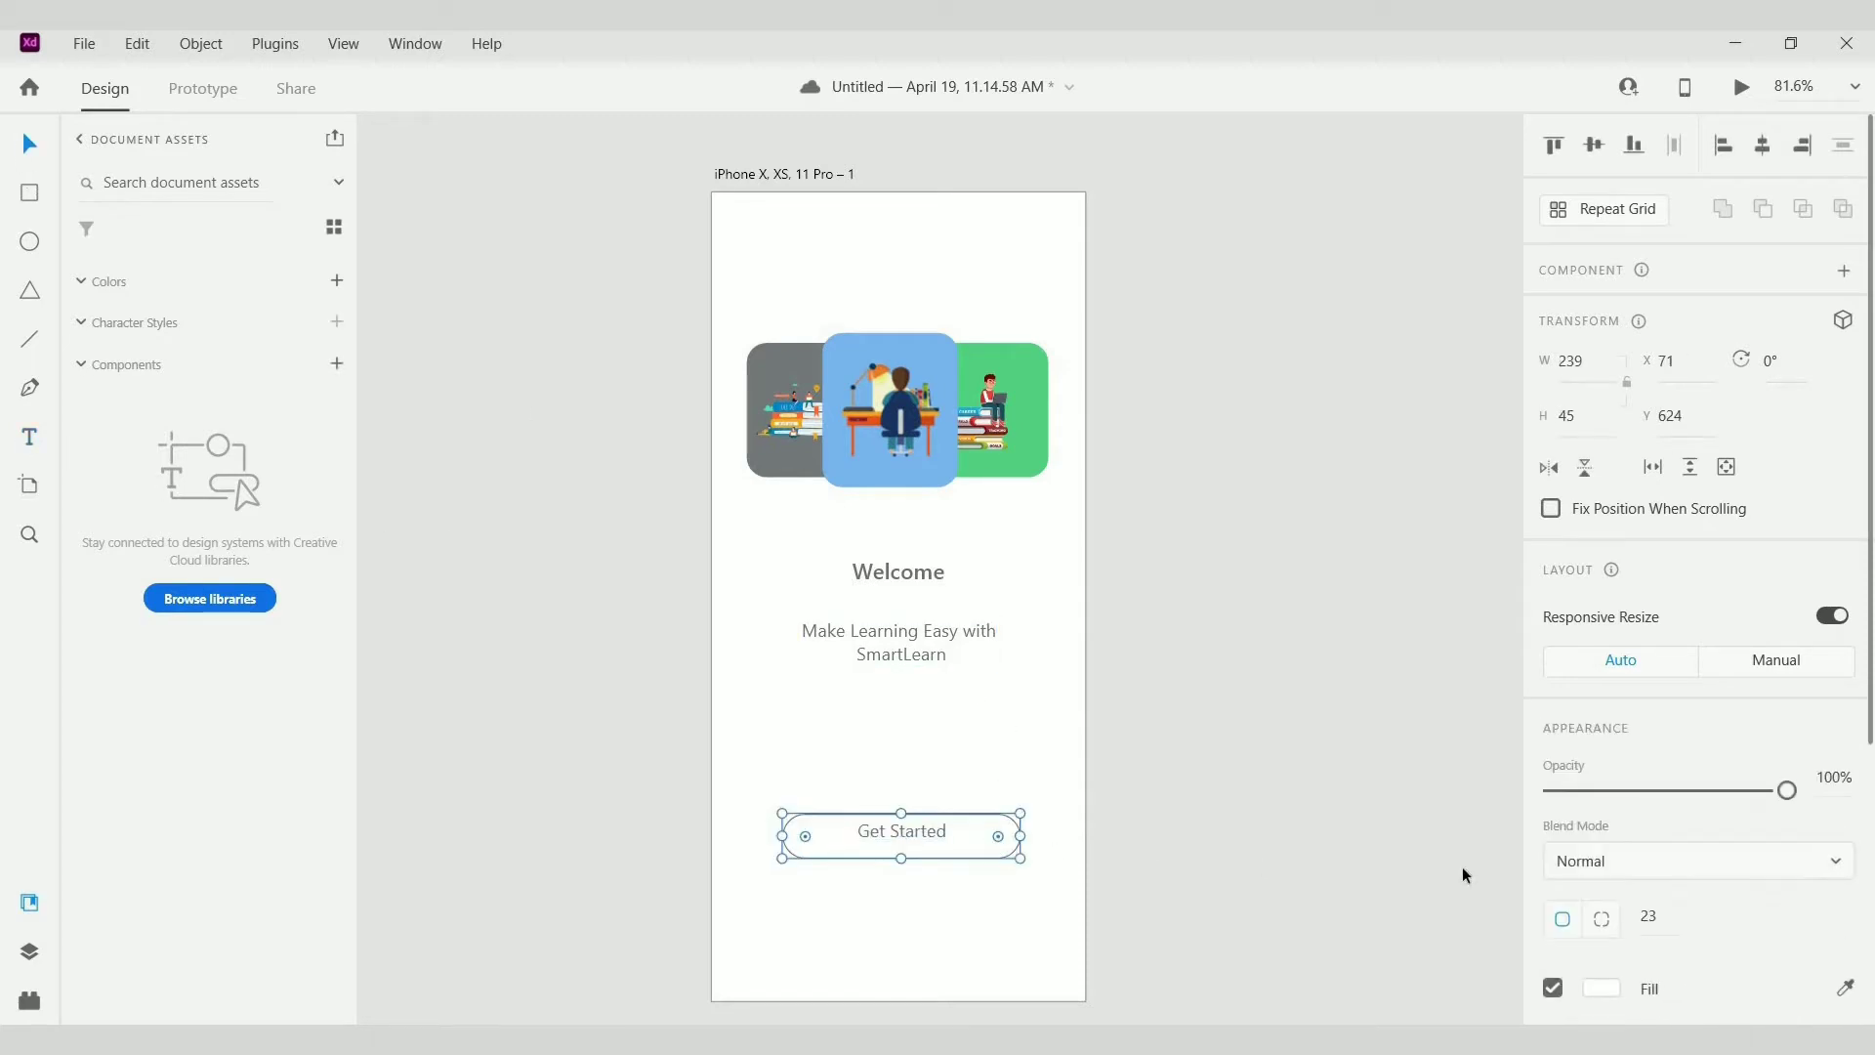
scroll(1611, 867, "down", 2)
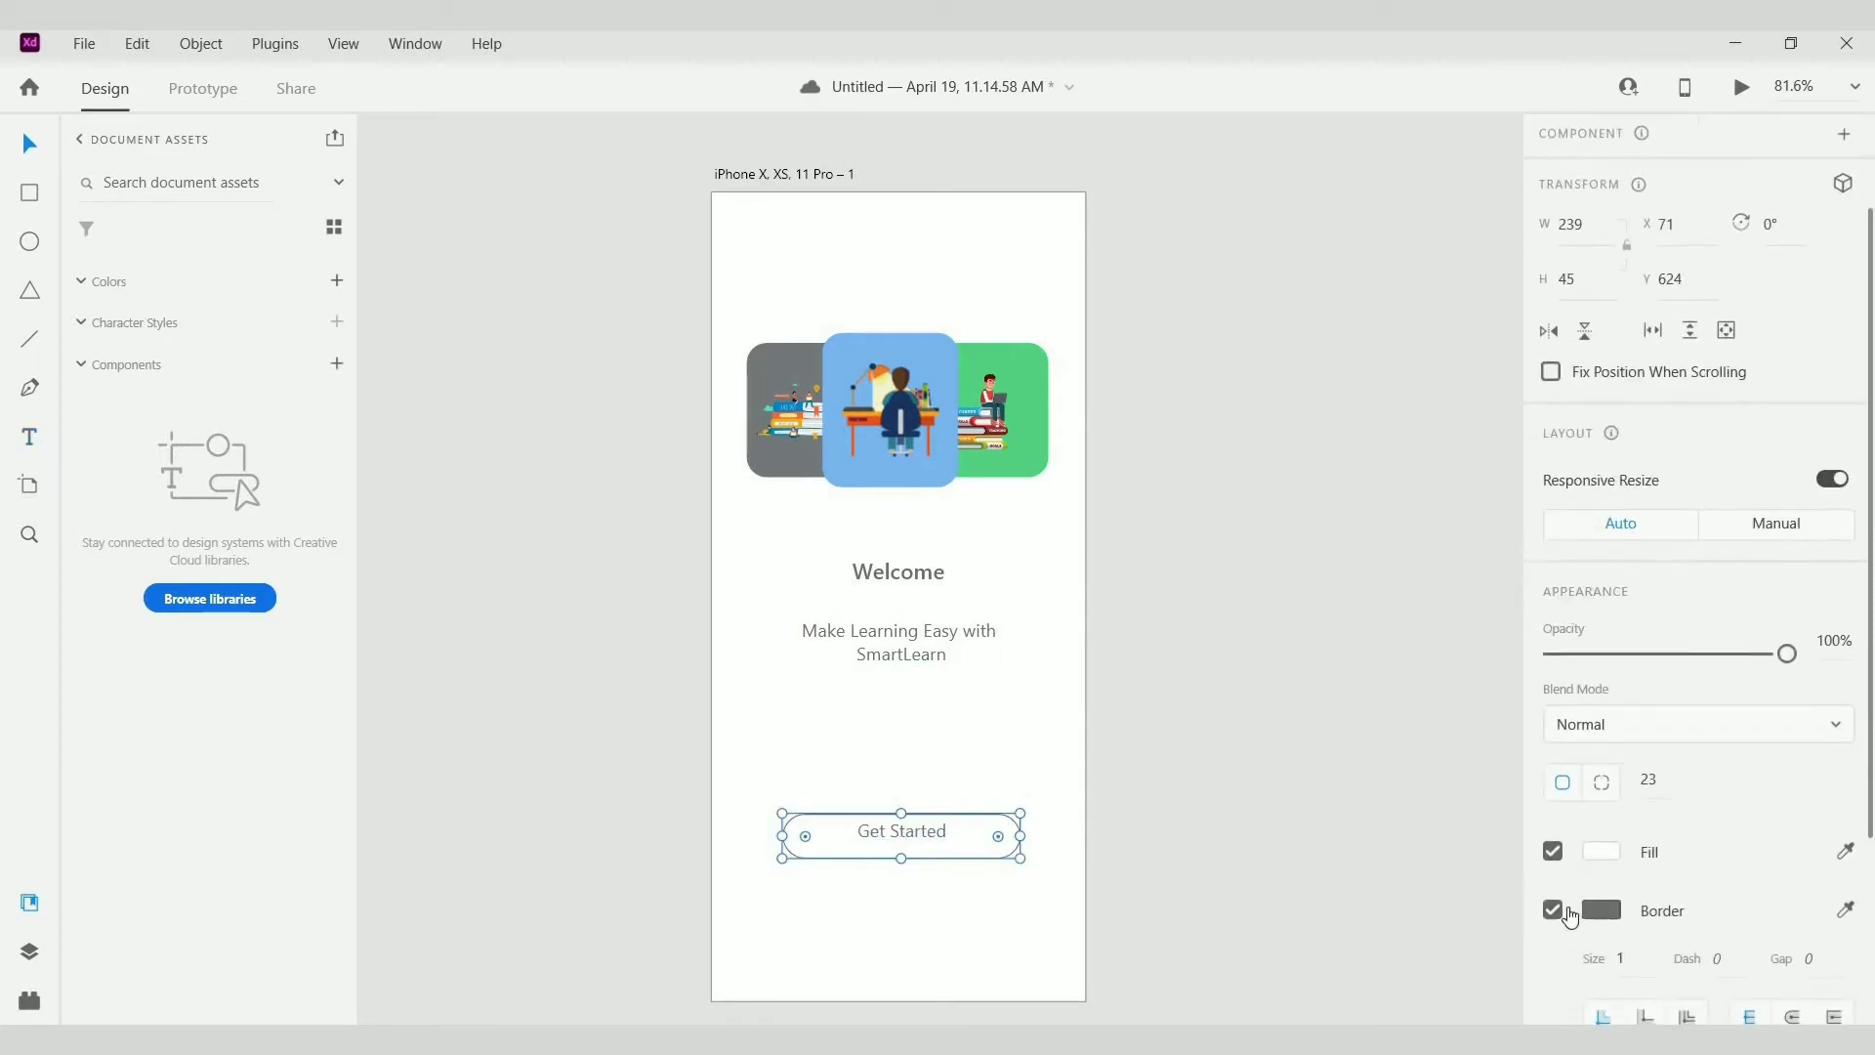
left_click(1599, 865)
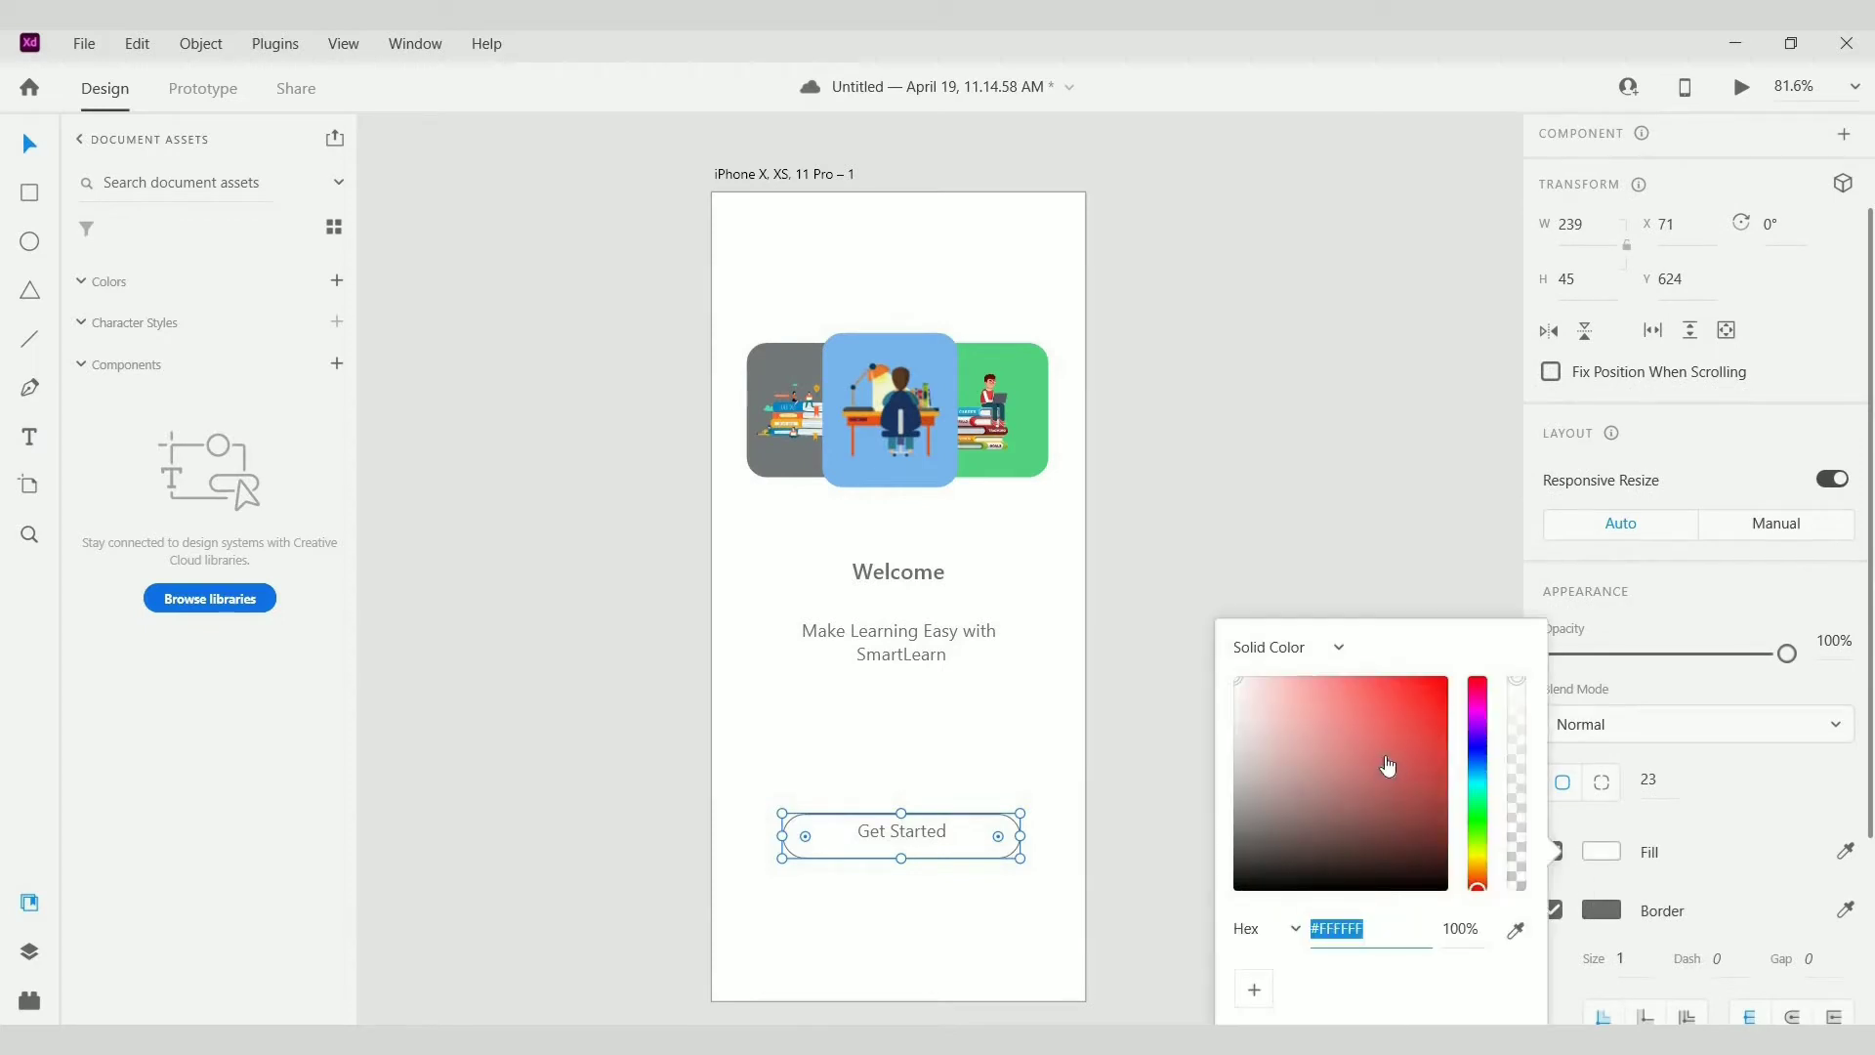
left_click(1478, 721)
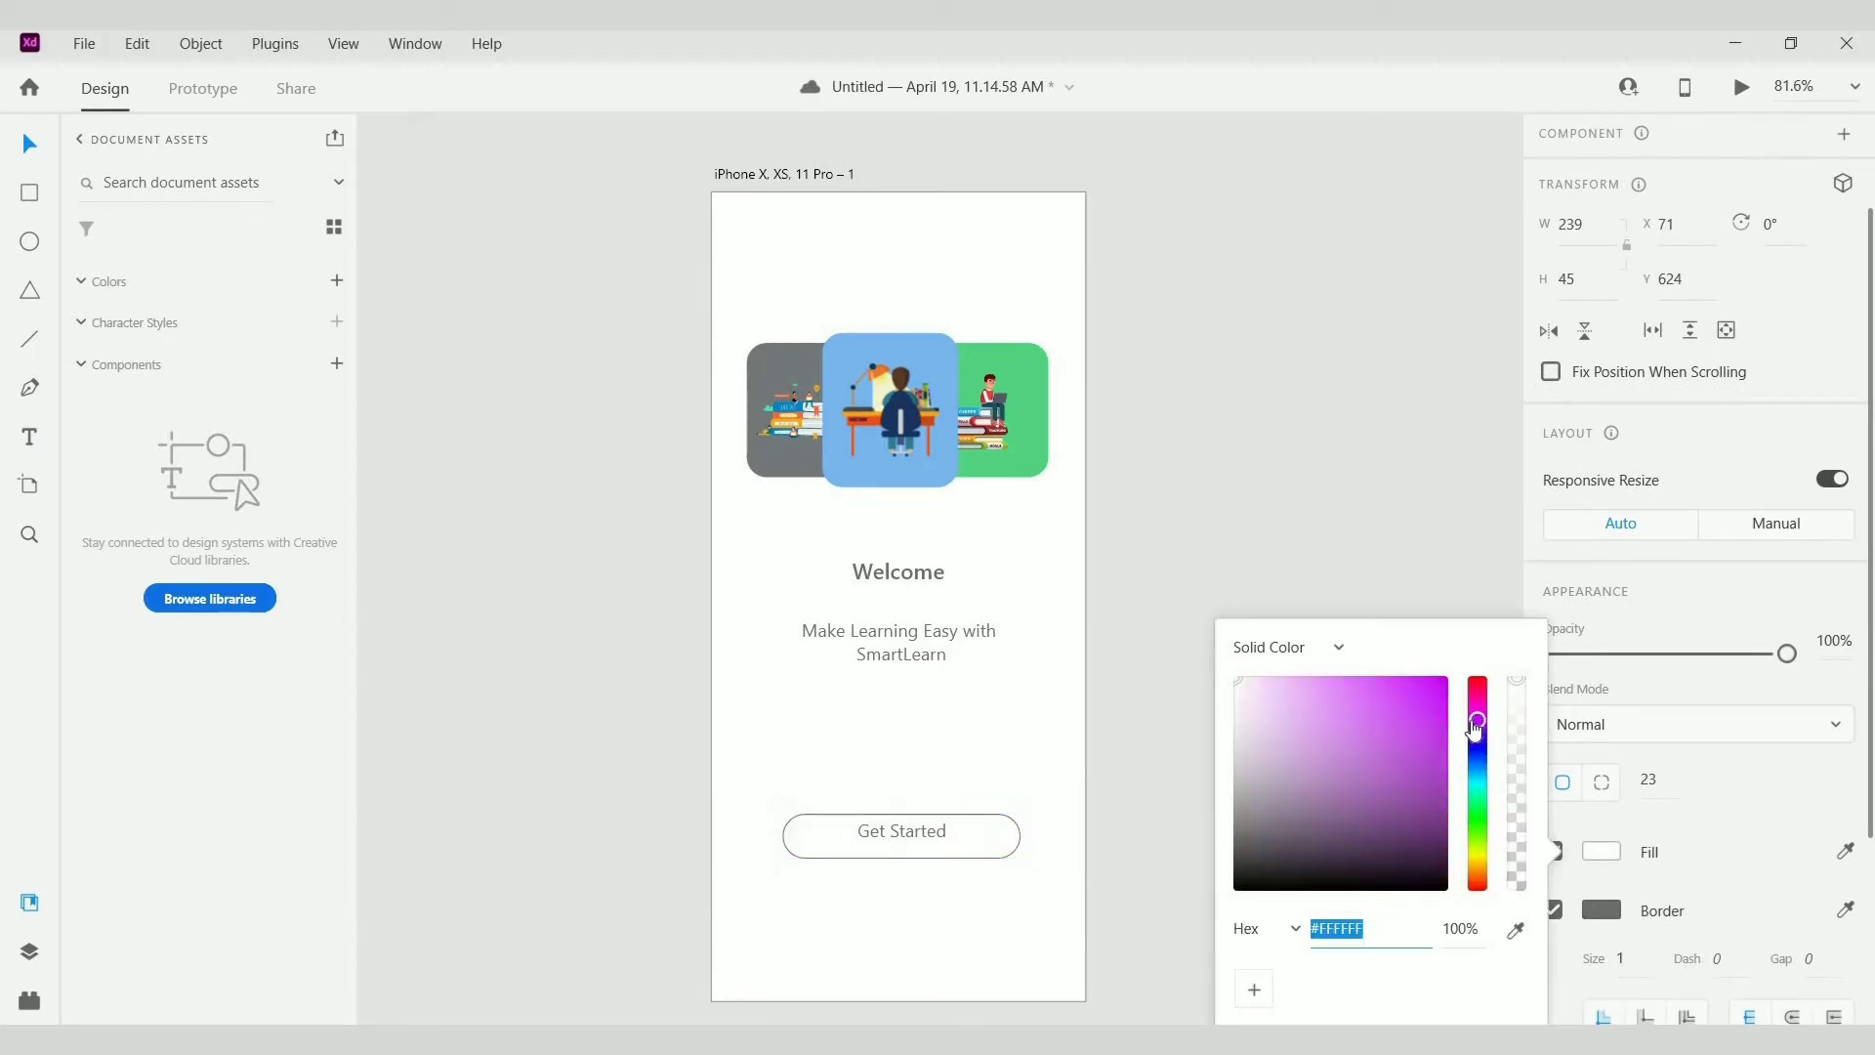
left_click(1406, 719)
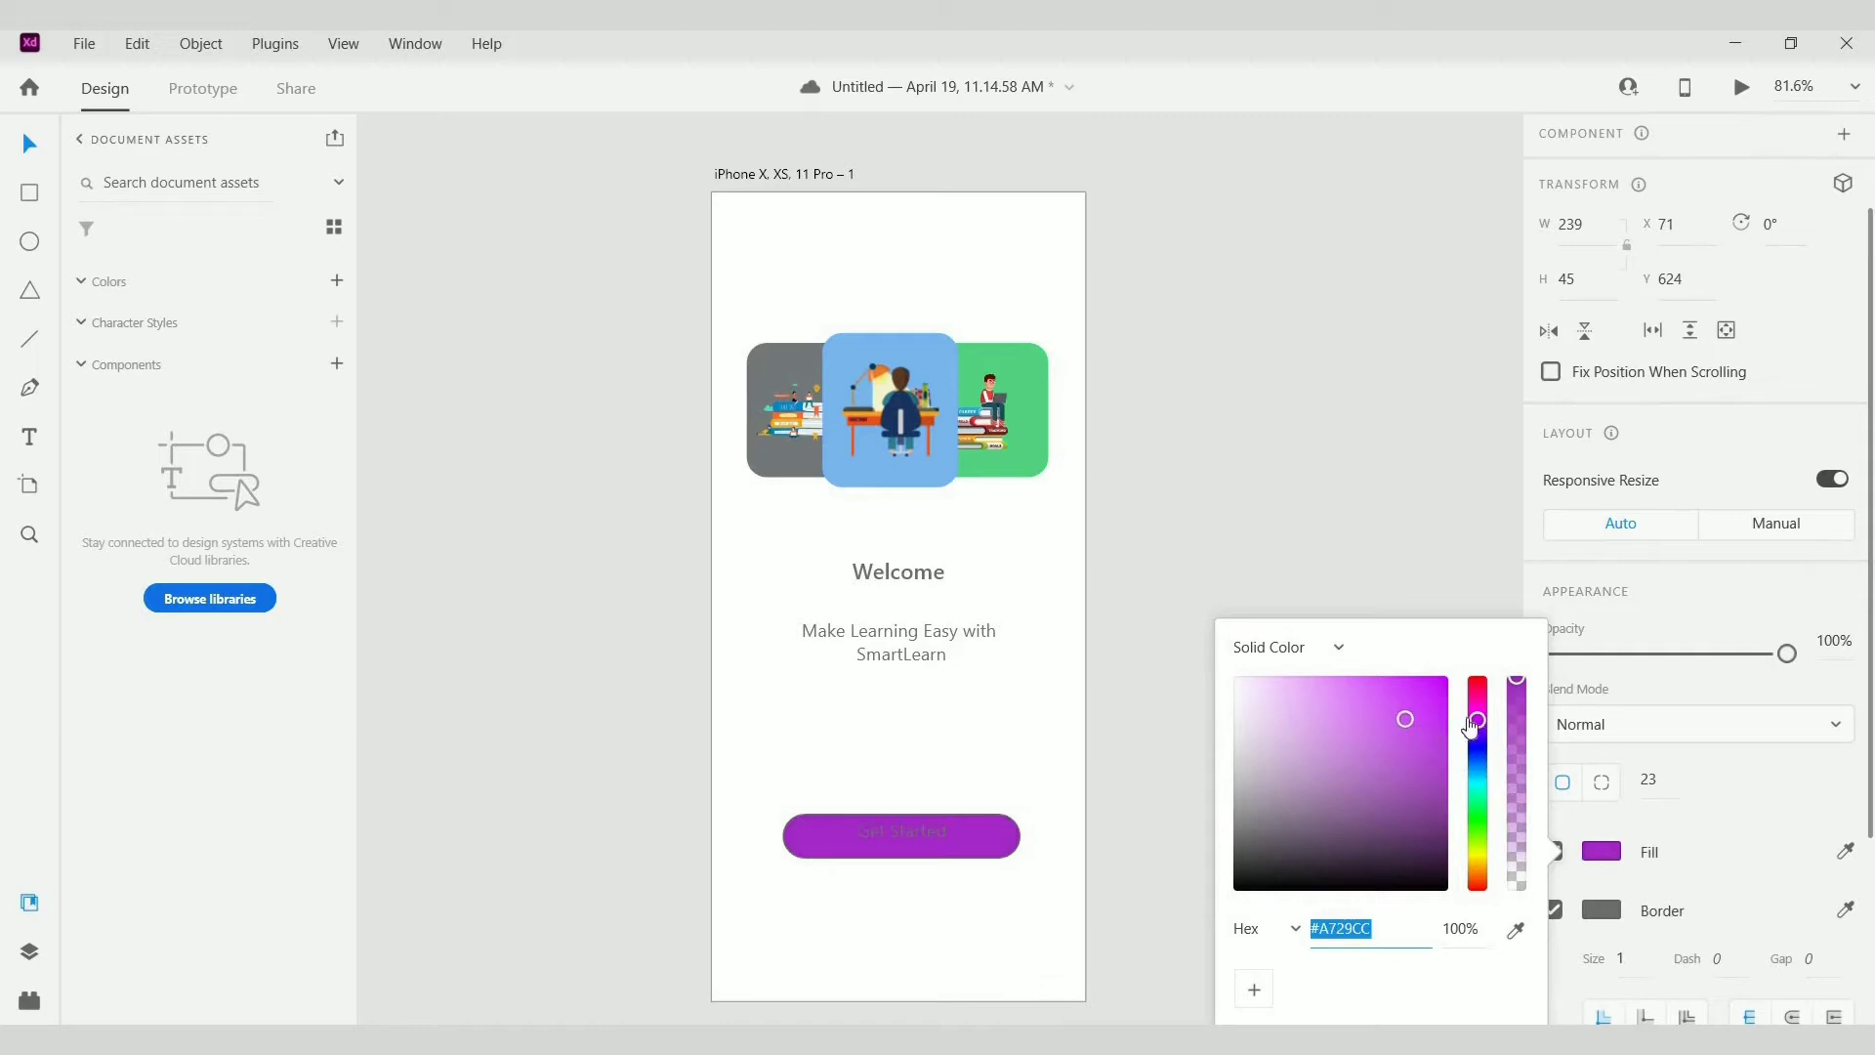
left_click_drag(1477, 721, 1477, 707)
left_click(1477, 723)
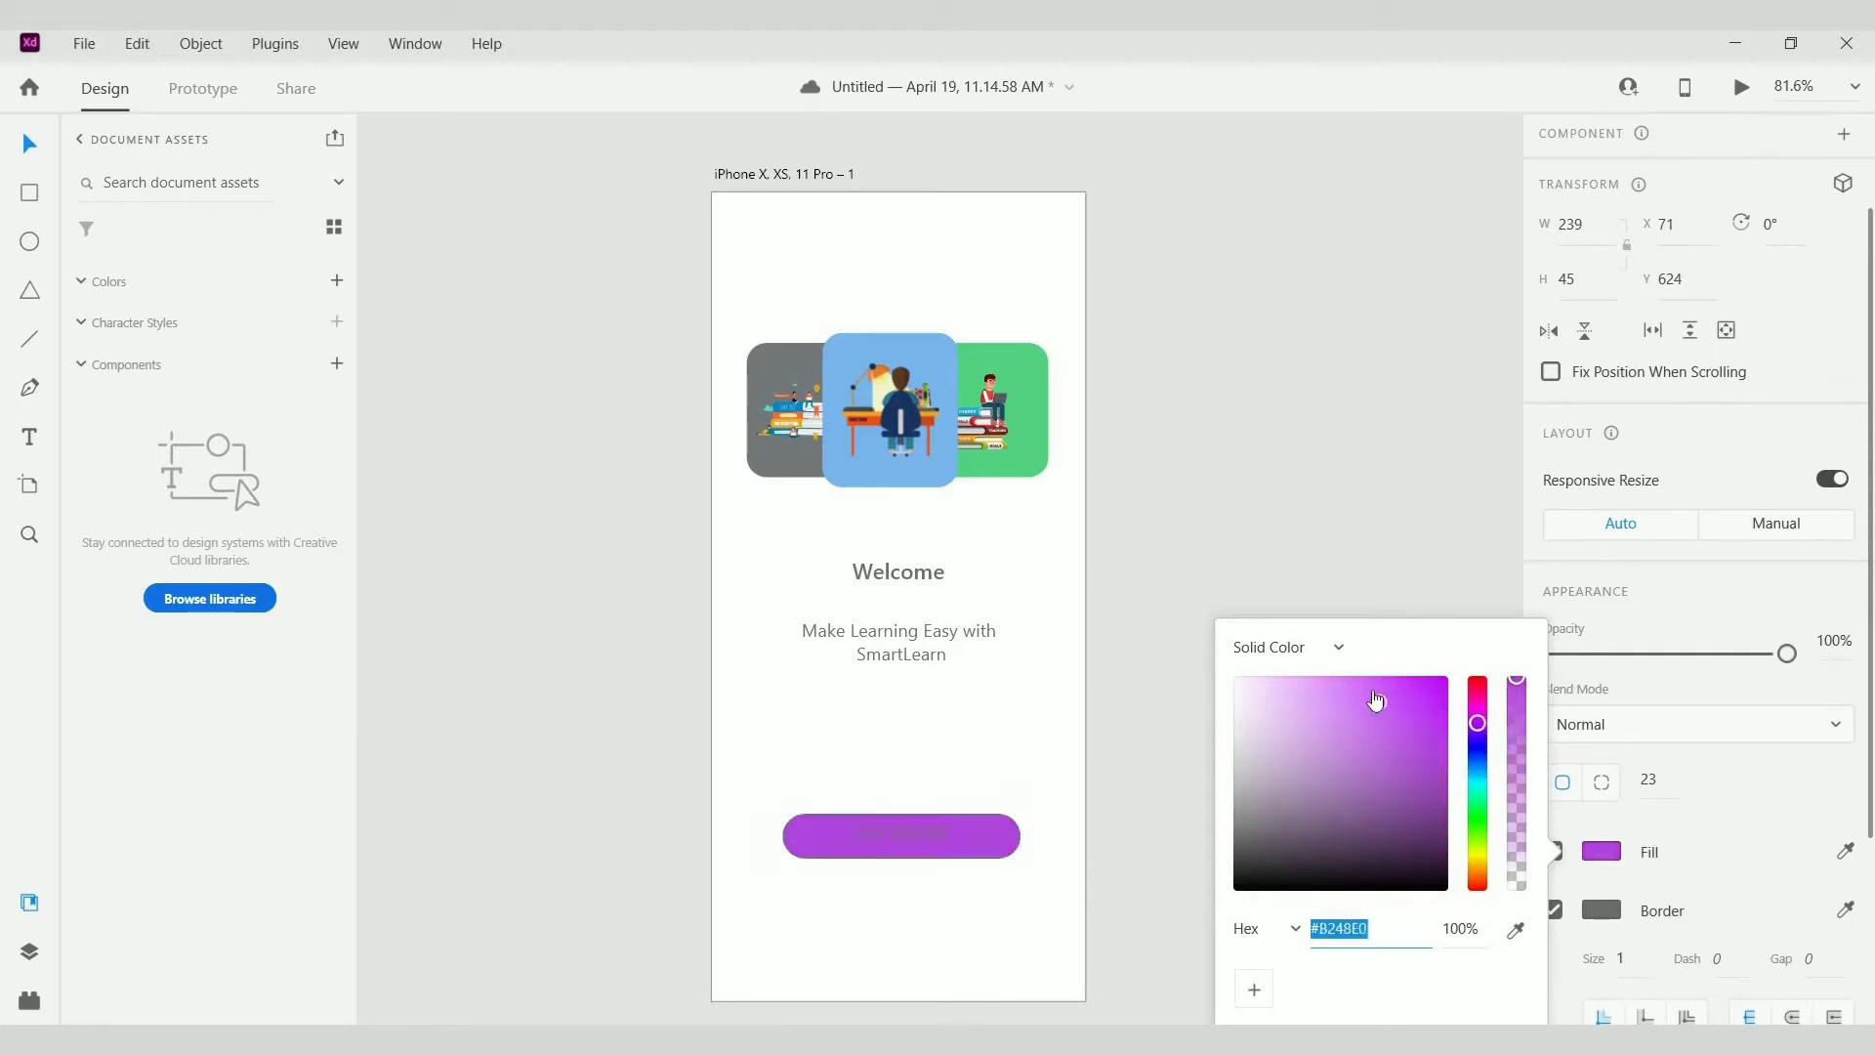
Step: Change the fill of the Get Started label to white
double_click(924, 830)
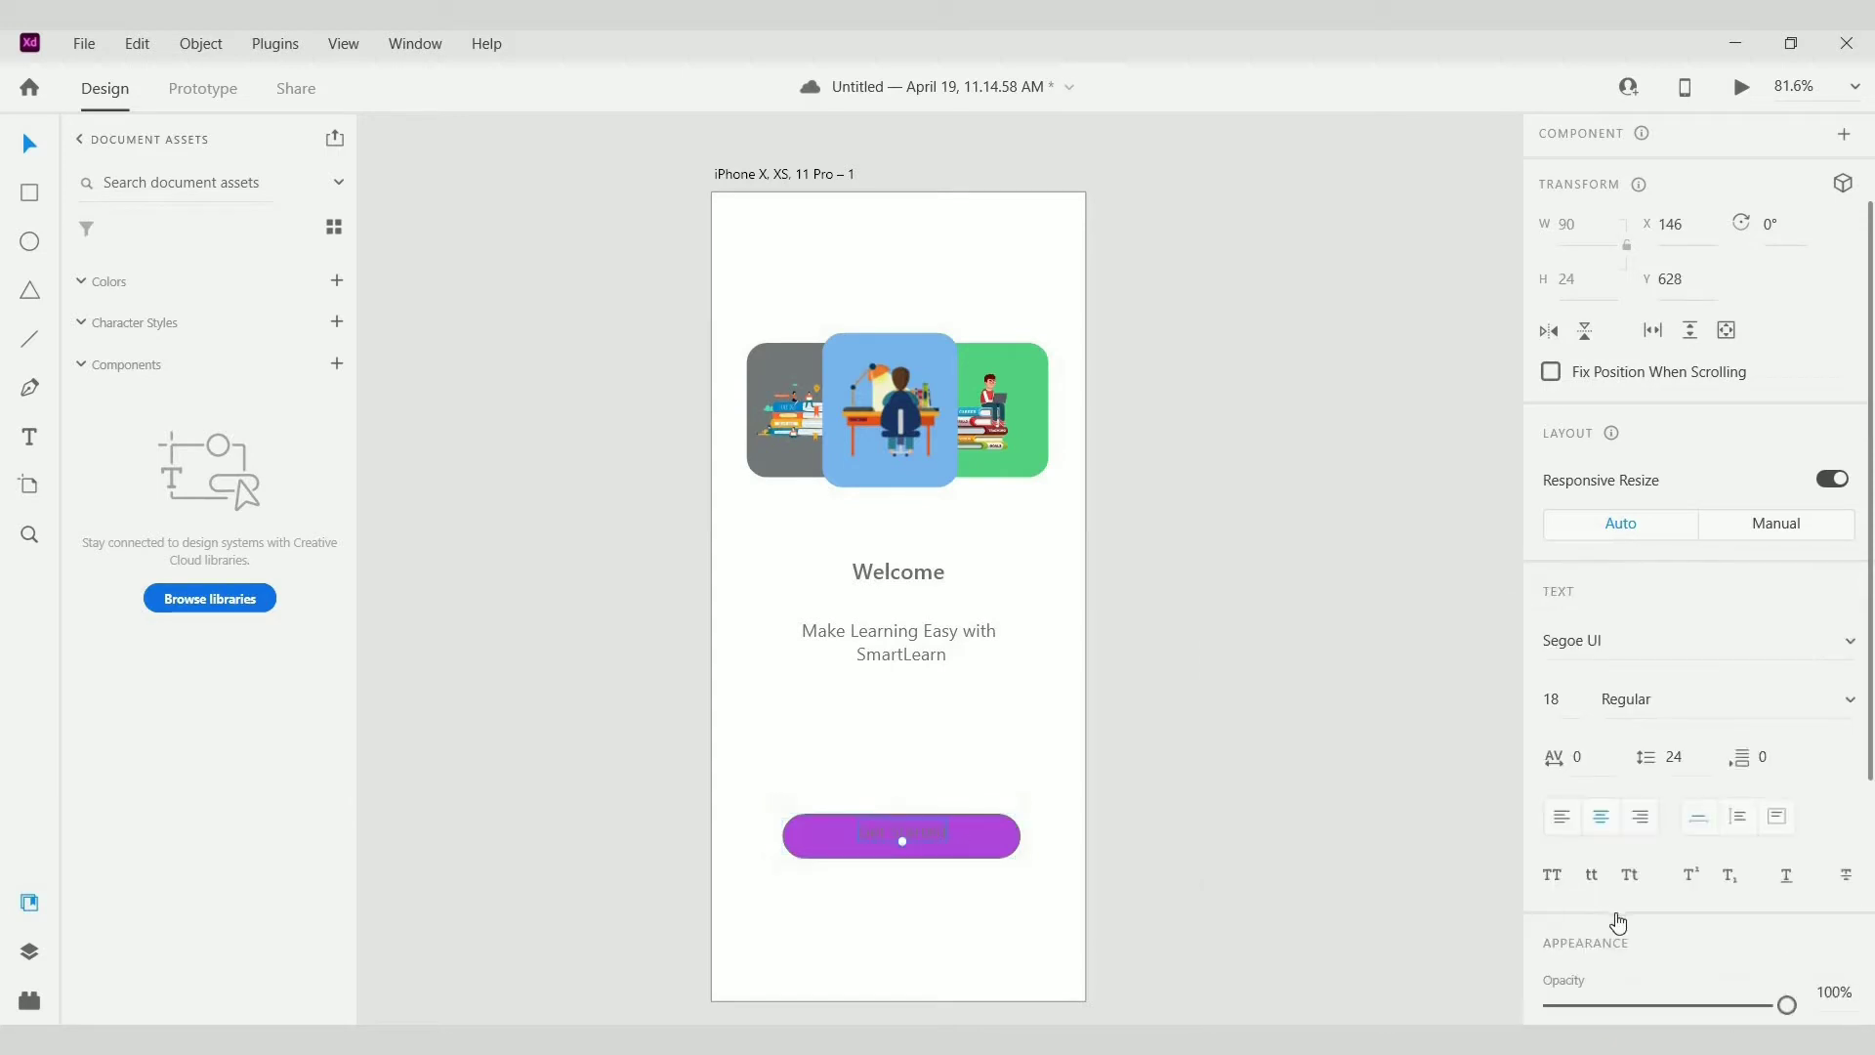
scroll(1616, 917, "down", 3)
left_click(1605, 875)
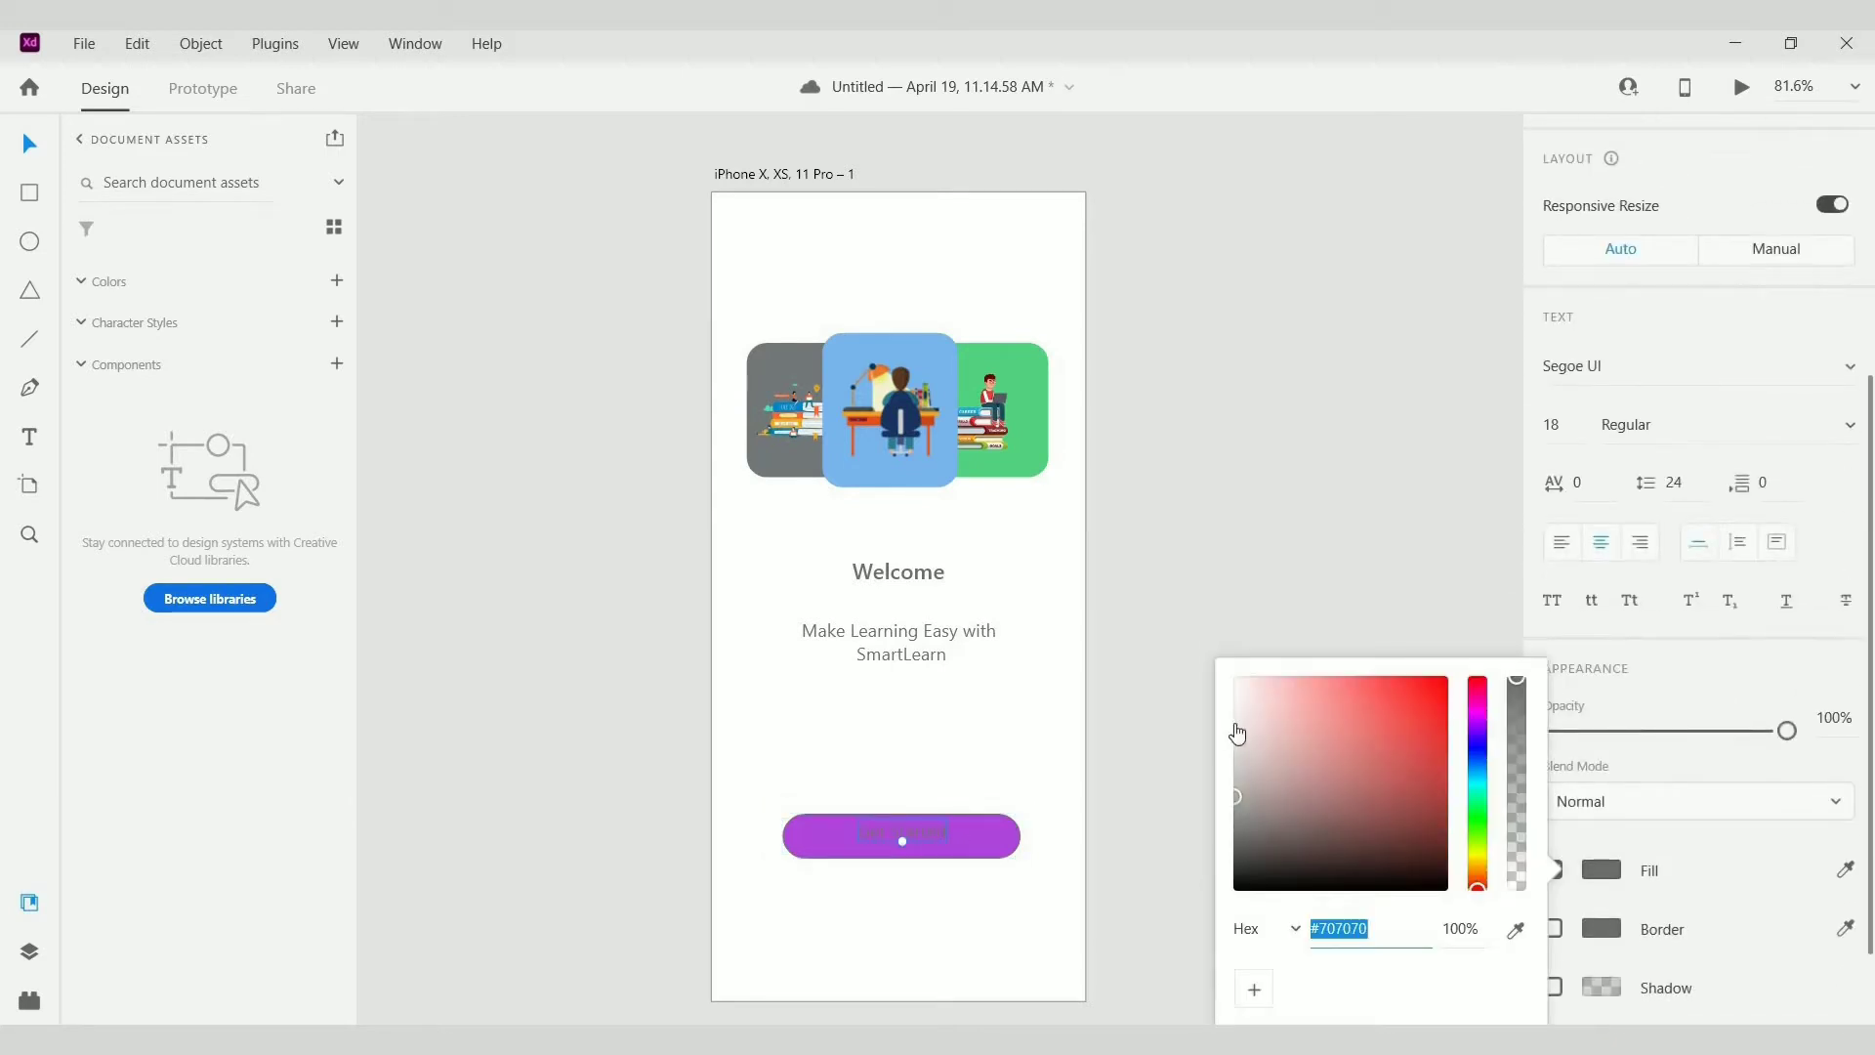
left_click(1237, 678)
left_click(1422, 599)
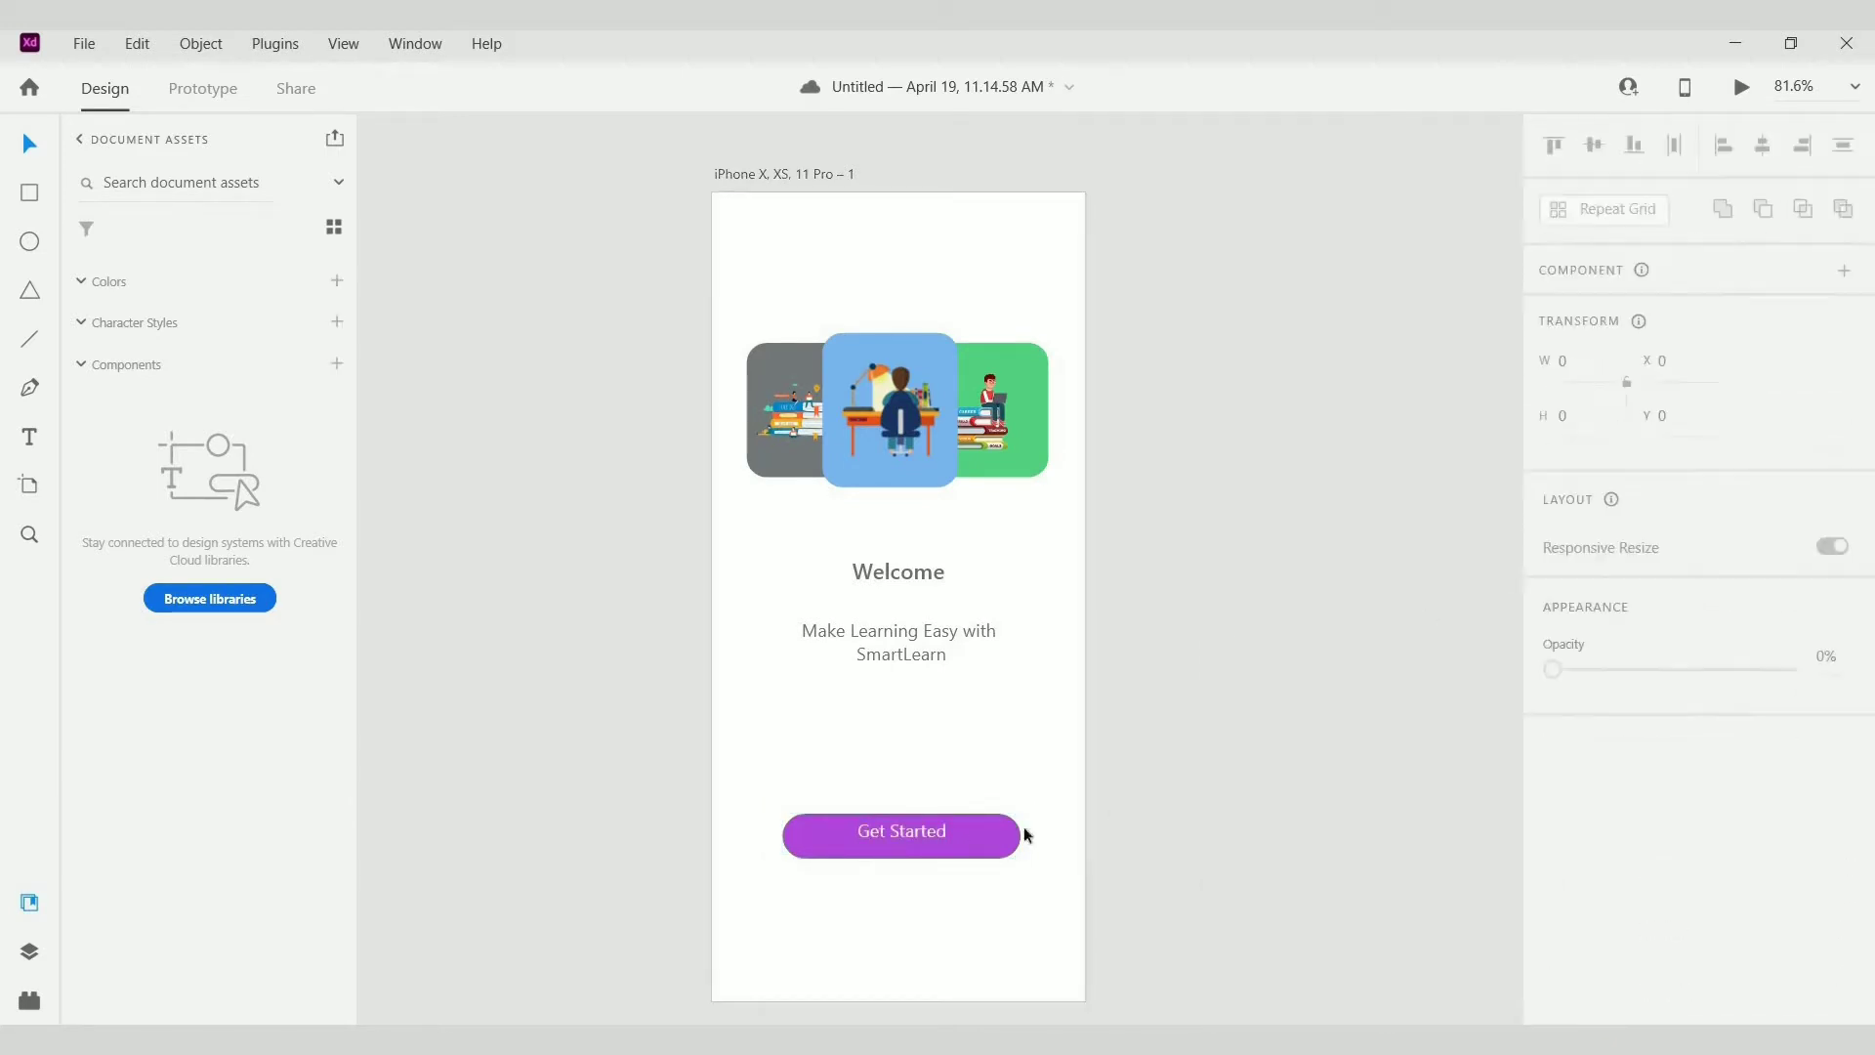
Step: Set the Get Started label's font weight to Bold
scroll(1836, 713, "down", 2)
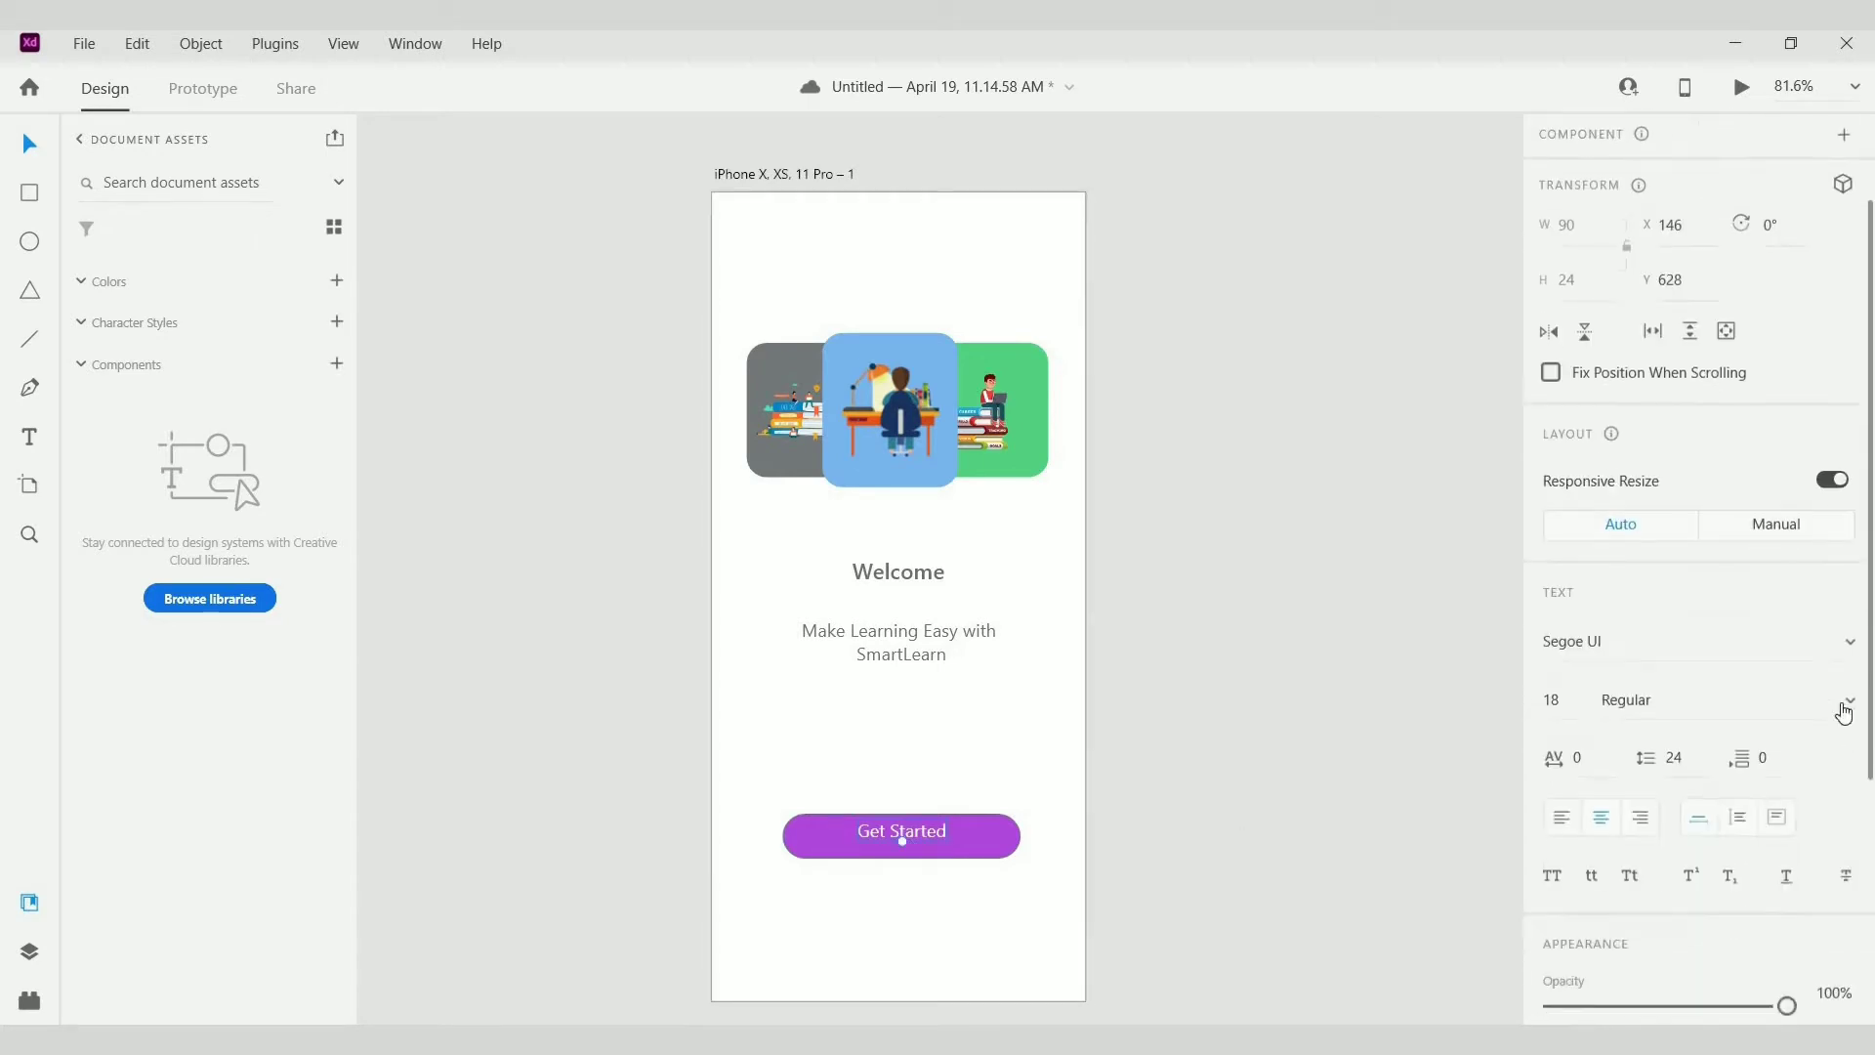
left_click(1817, 703)
left_click(1633, 796)
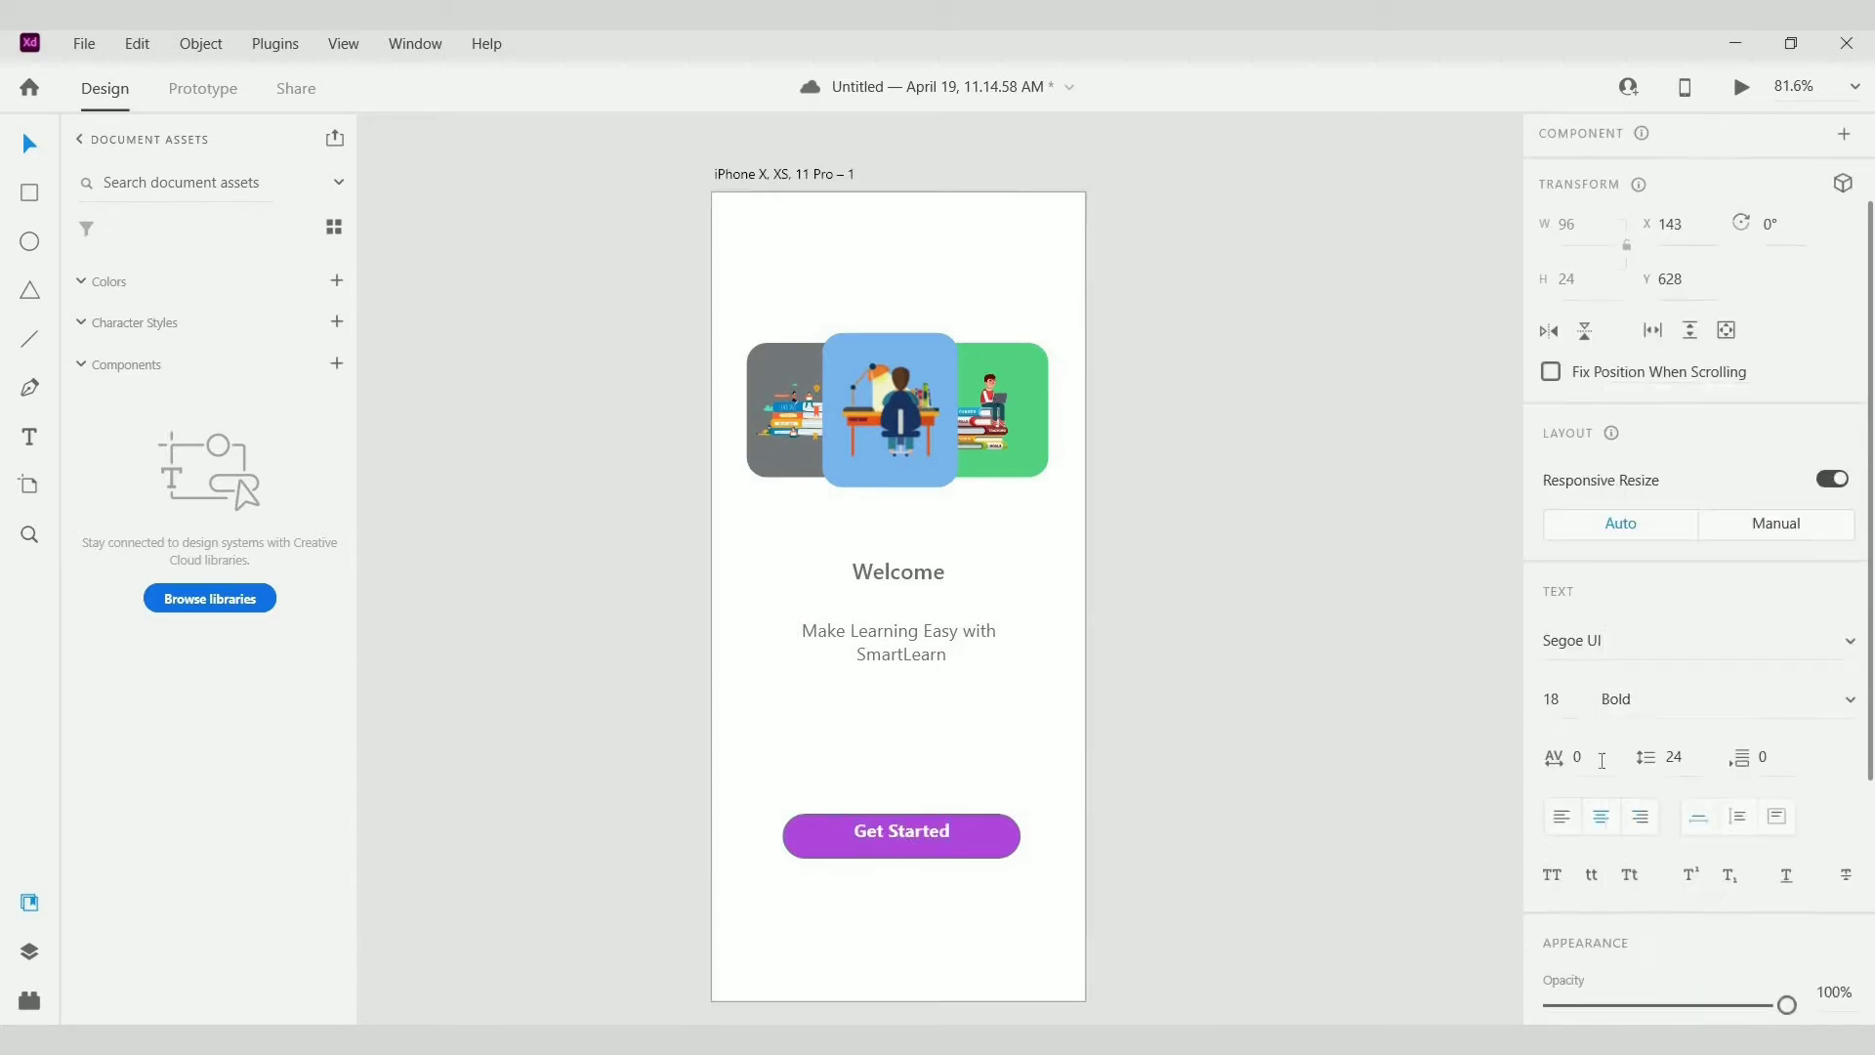
key("shift+Tab")
key("Up")
left_click(887, 830)
left_click(976, 842)
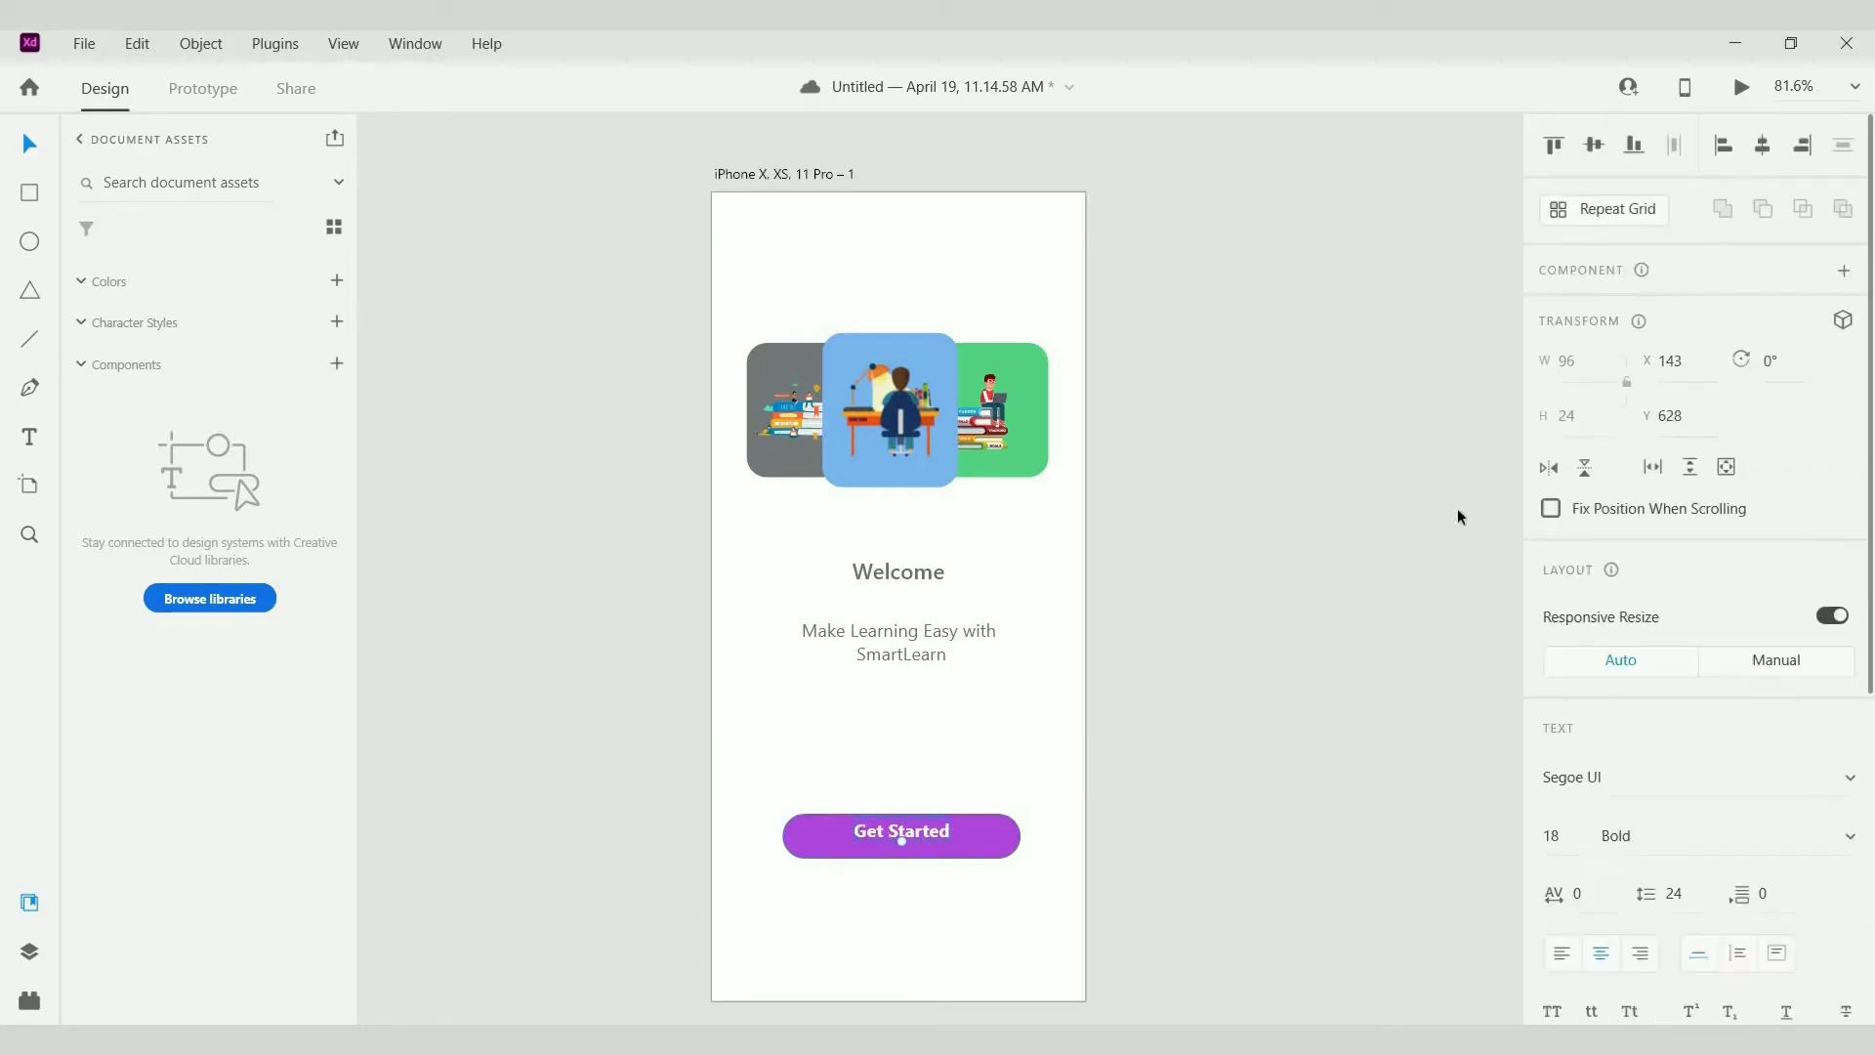
Step: Center the Get Started label vertically within the purple rounded button
left_click(1596, 148)
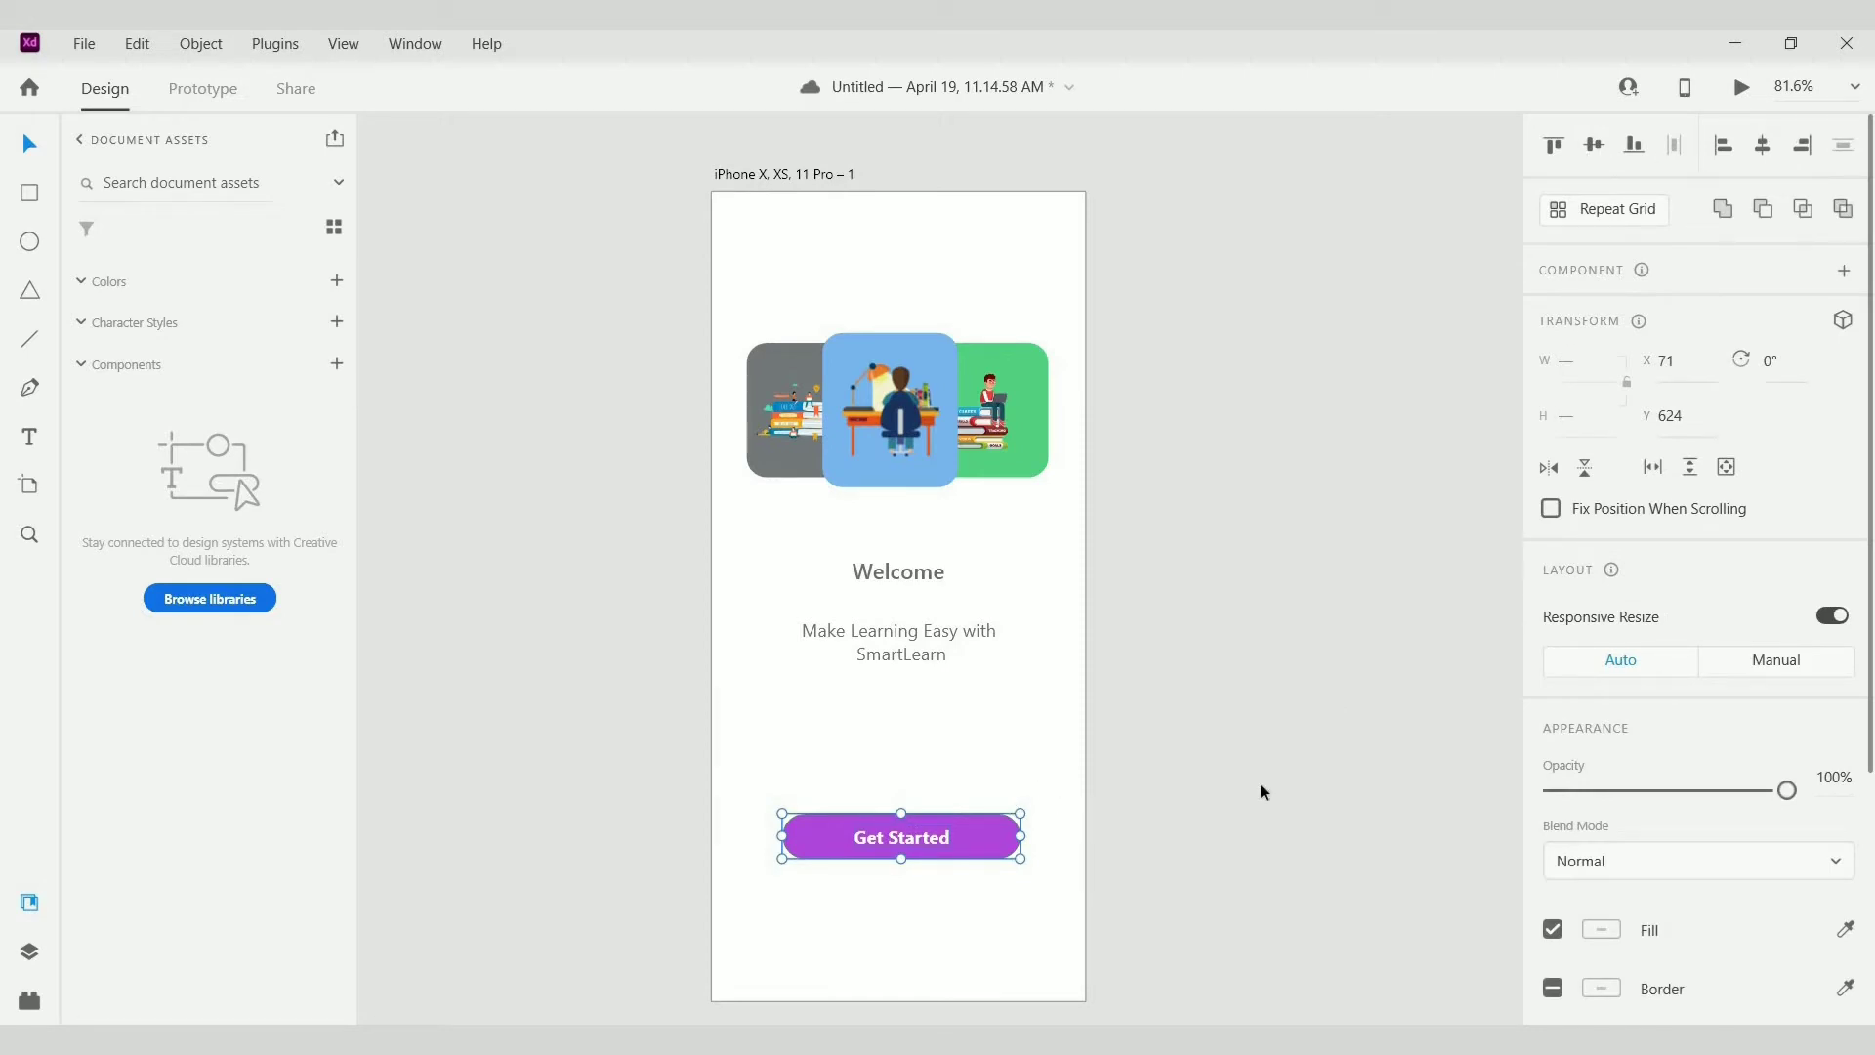
left_click(1026, 860)
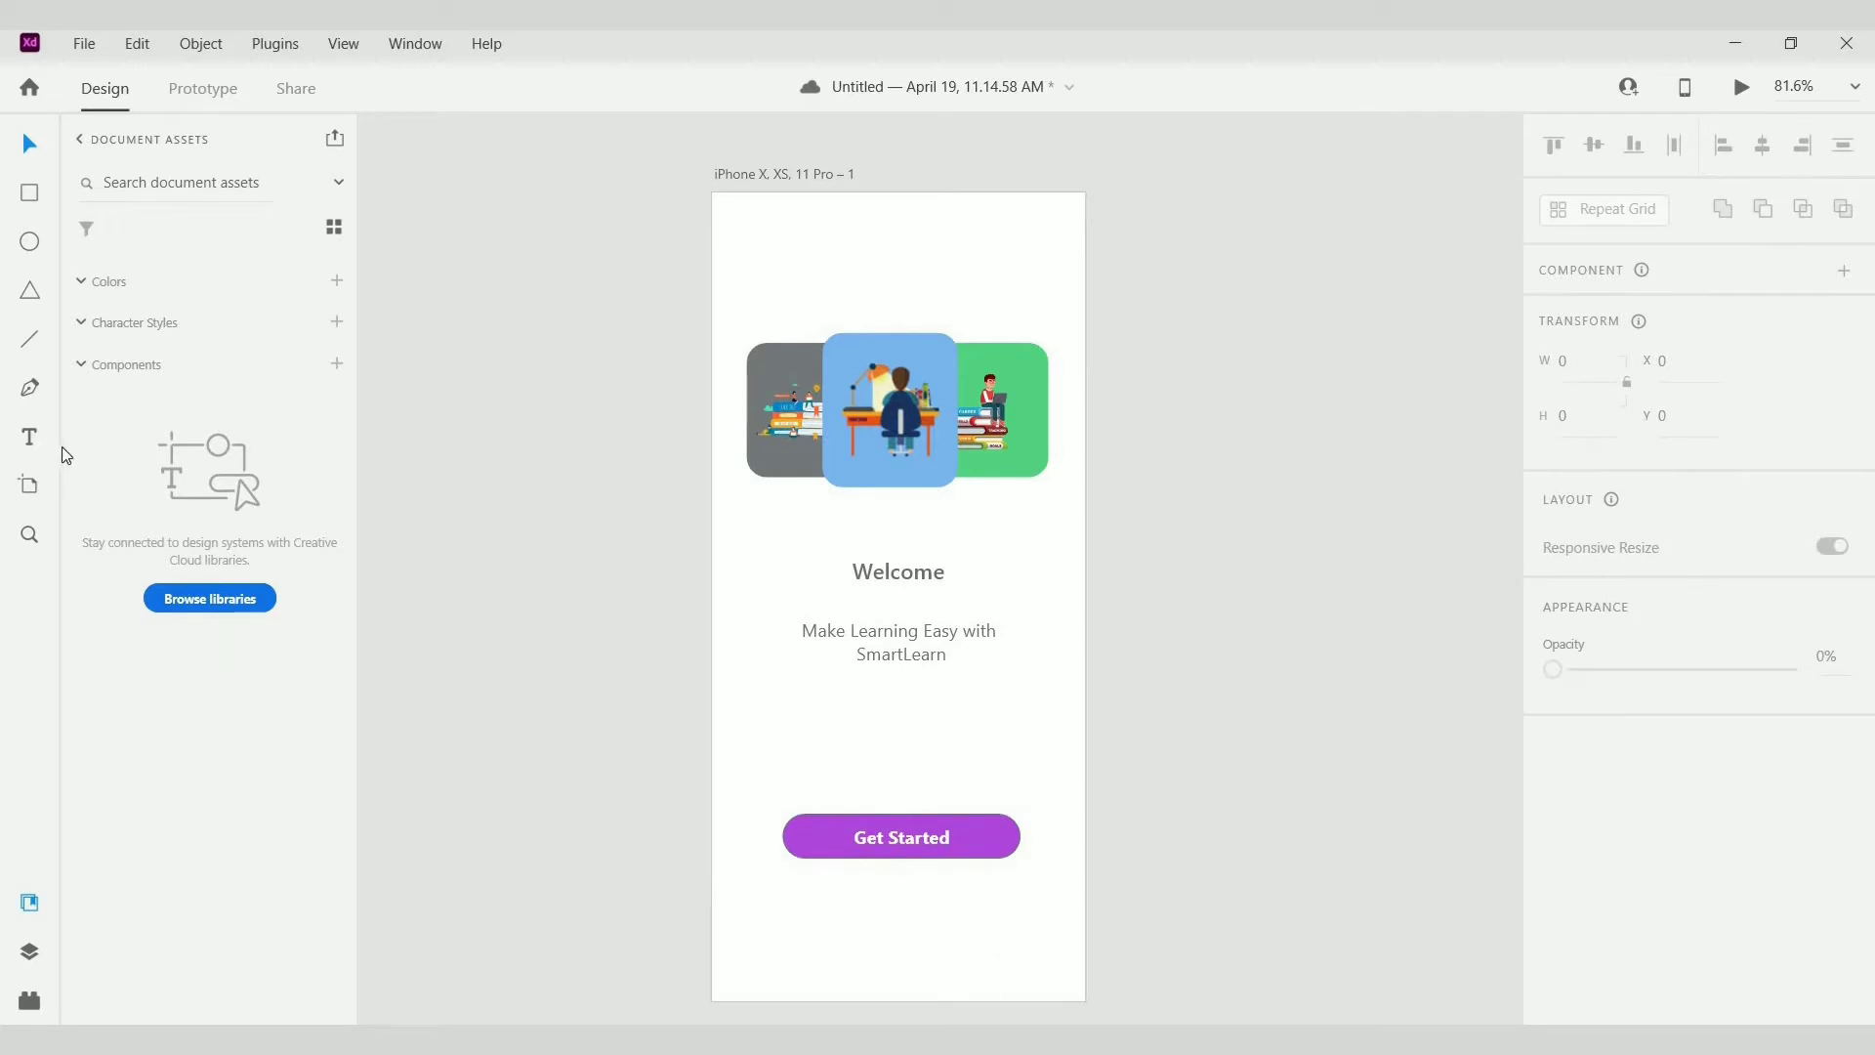
key("t")
left_click(890, 925)
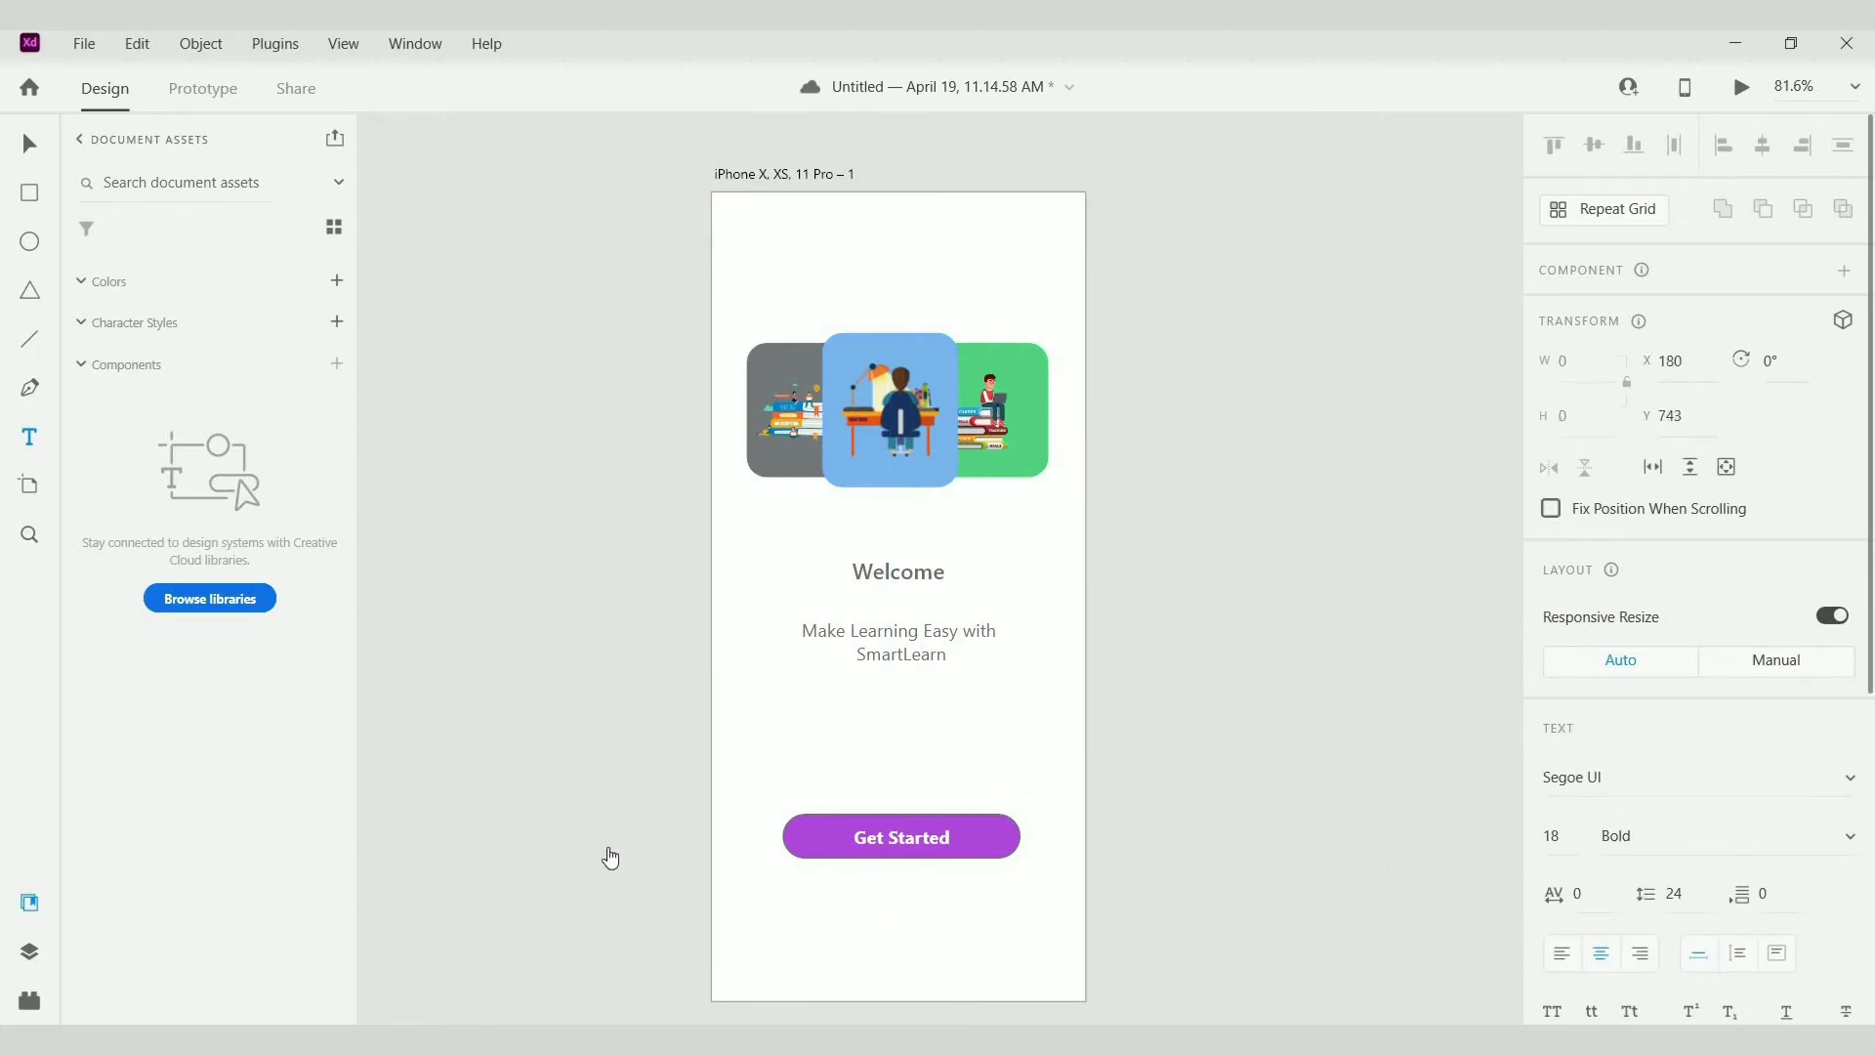
left_click(30, 339)
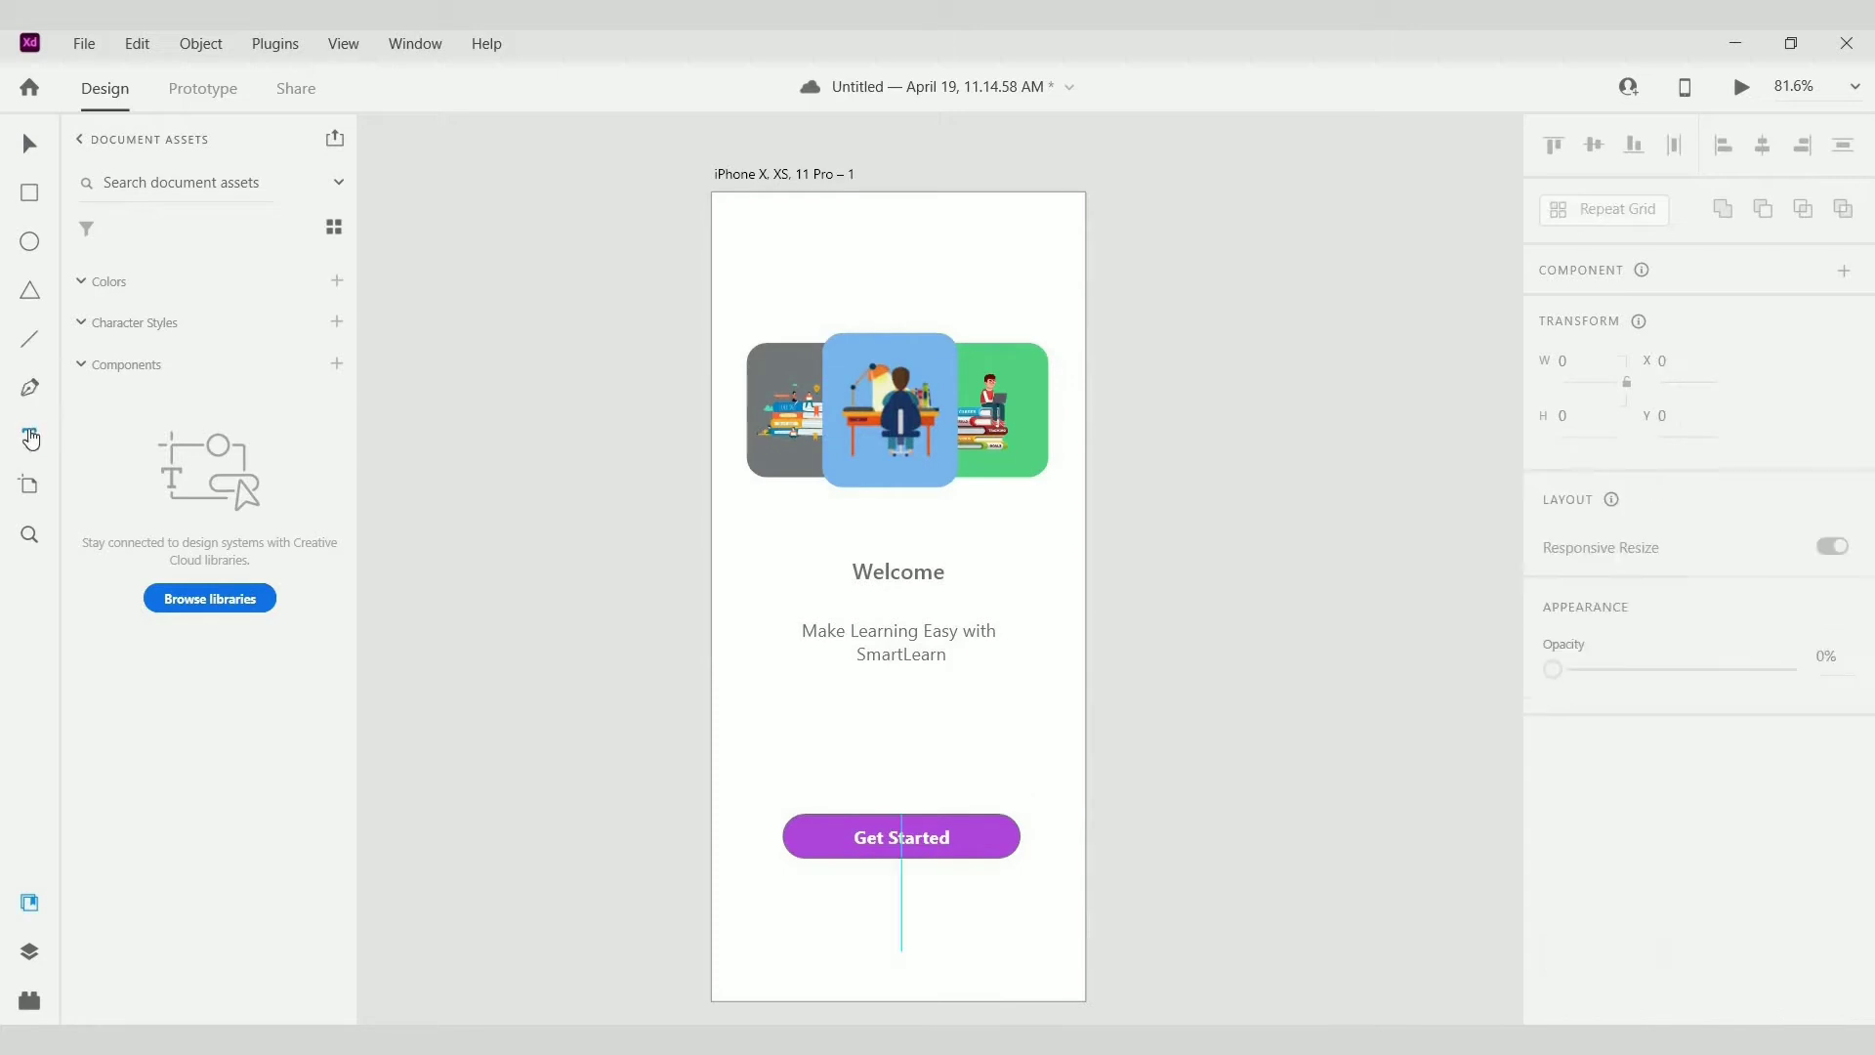
key("t")
left_click(885, 906)
scroll(1677, 838, "down", 5)
left_click(1602, 870)
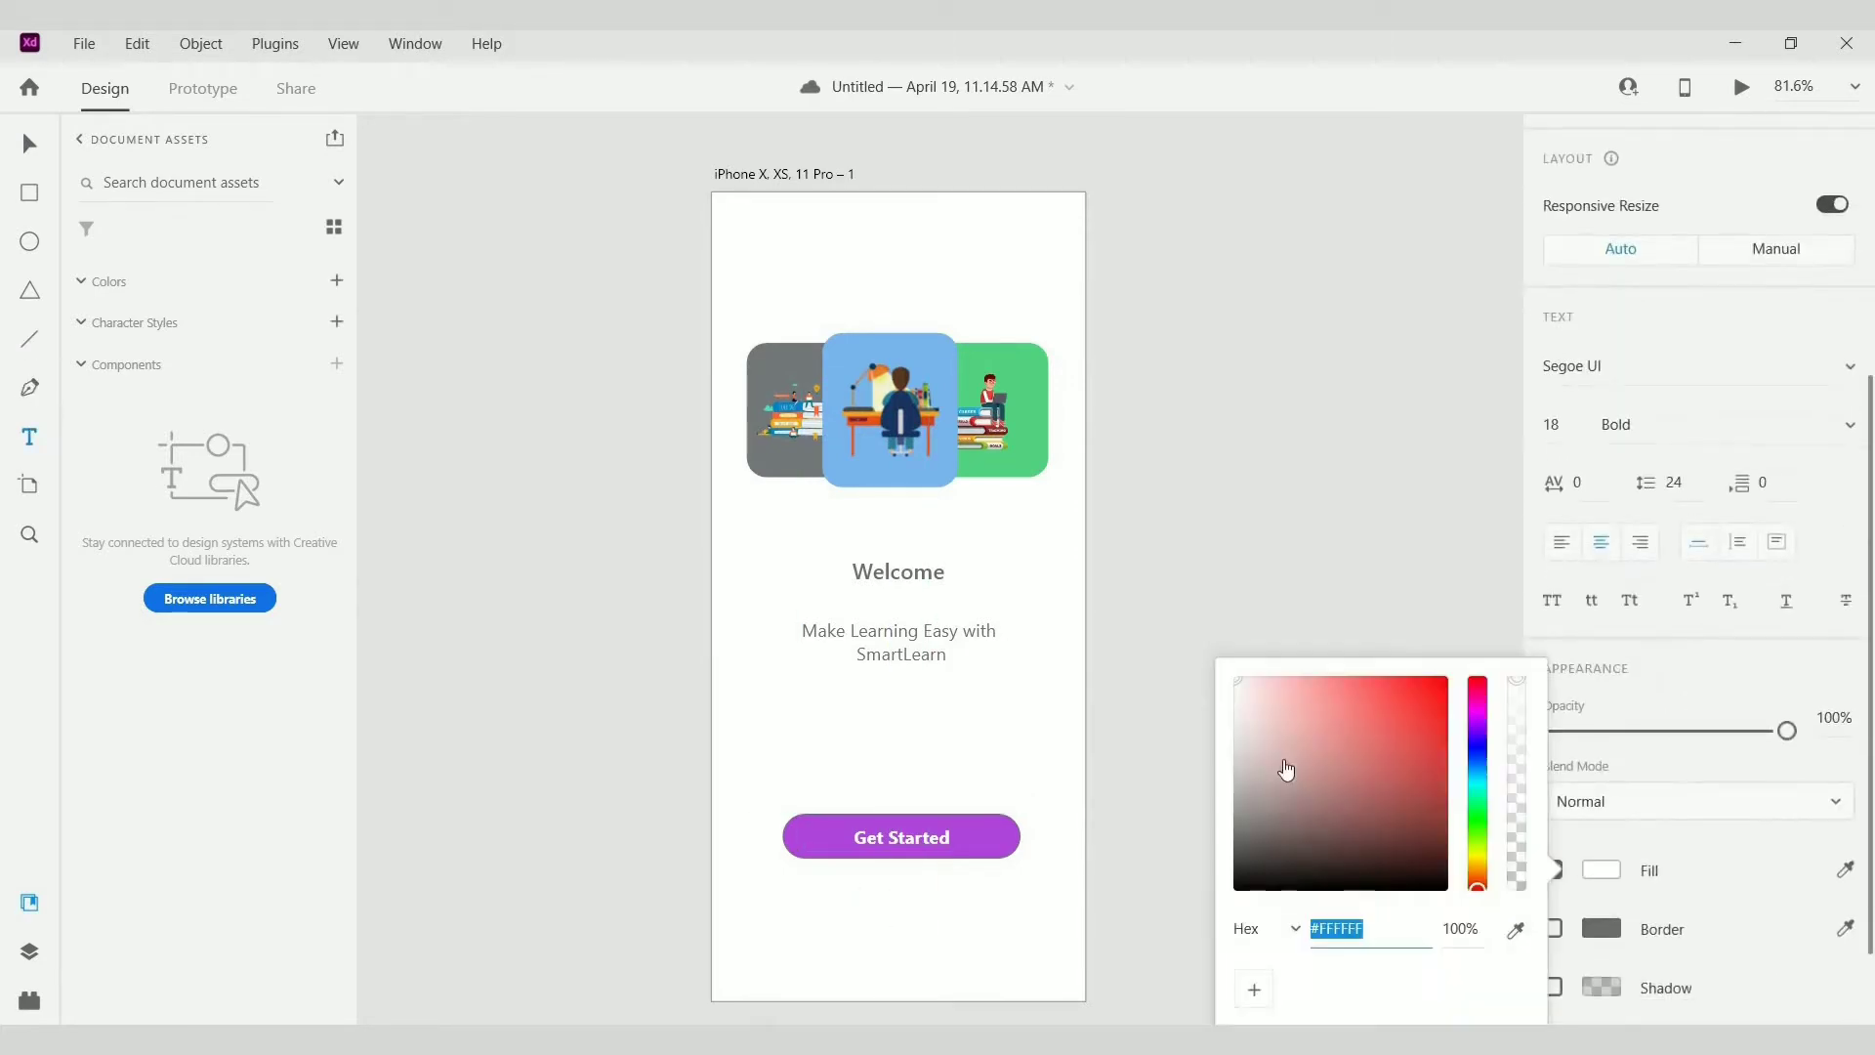
left_click(1241, 842)
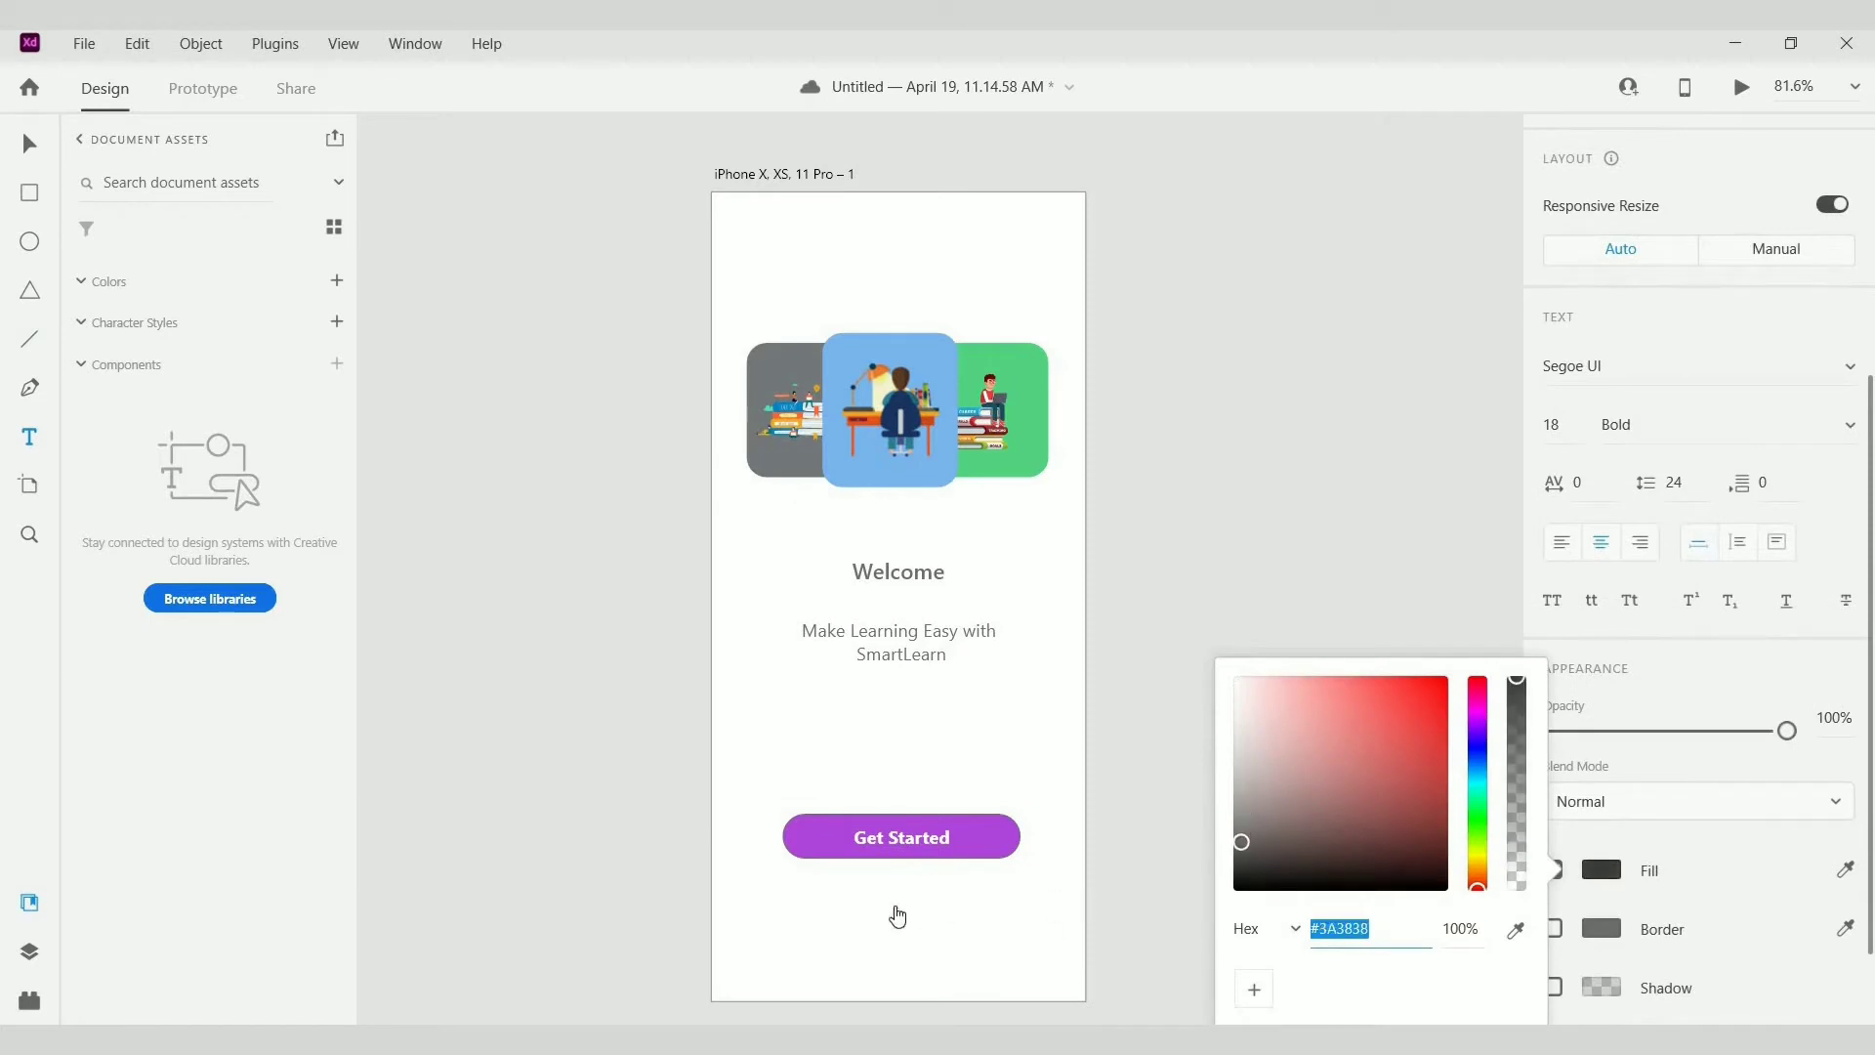
type("g")
key("BackSpace")
left_click(29, 433)
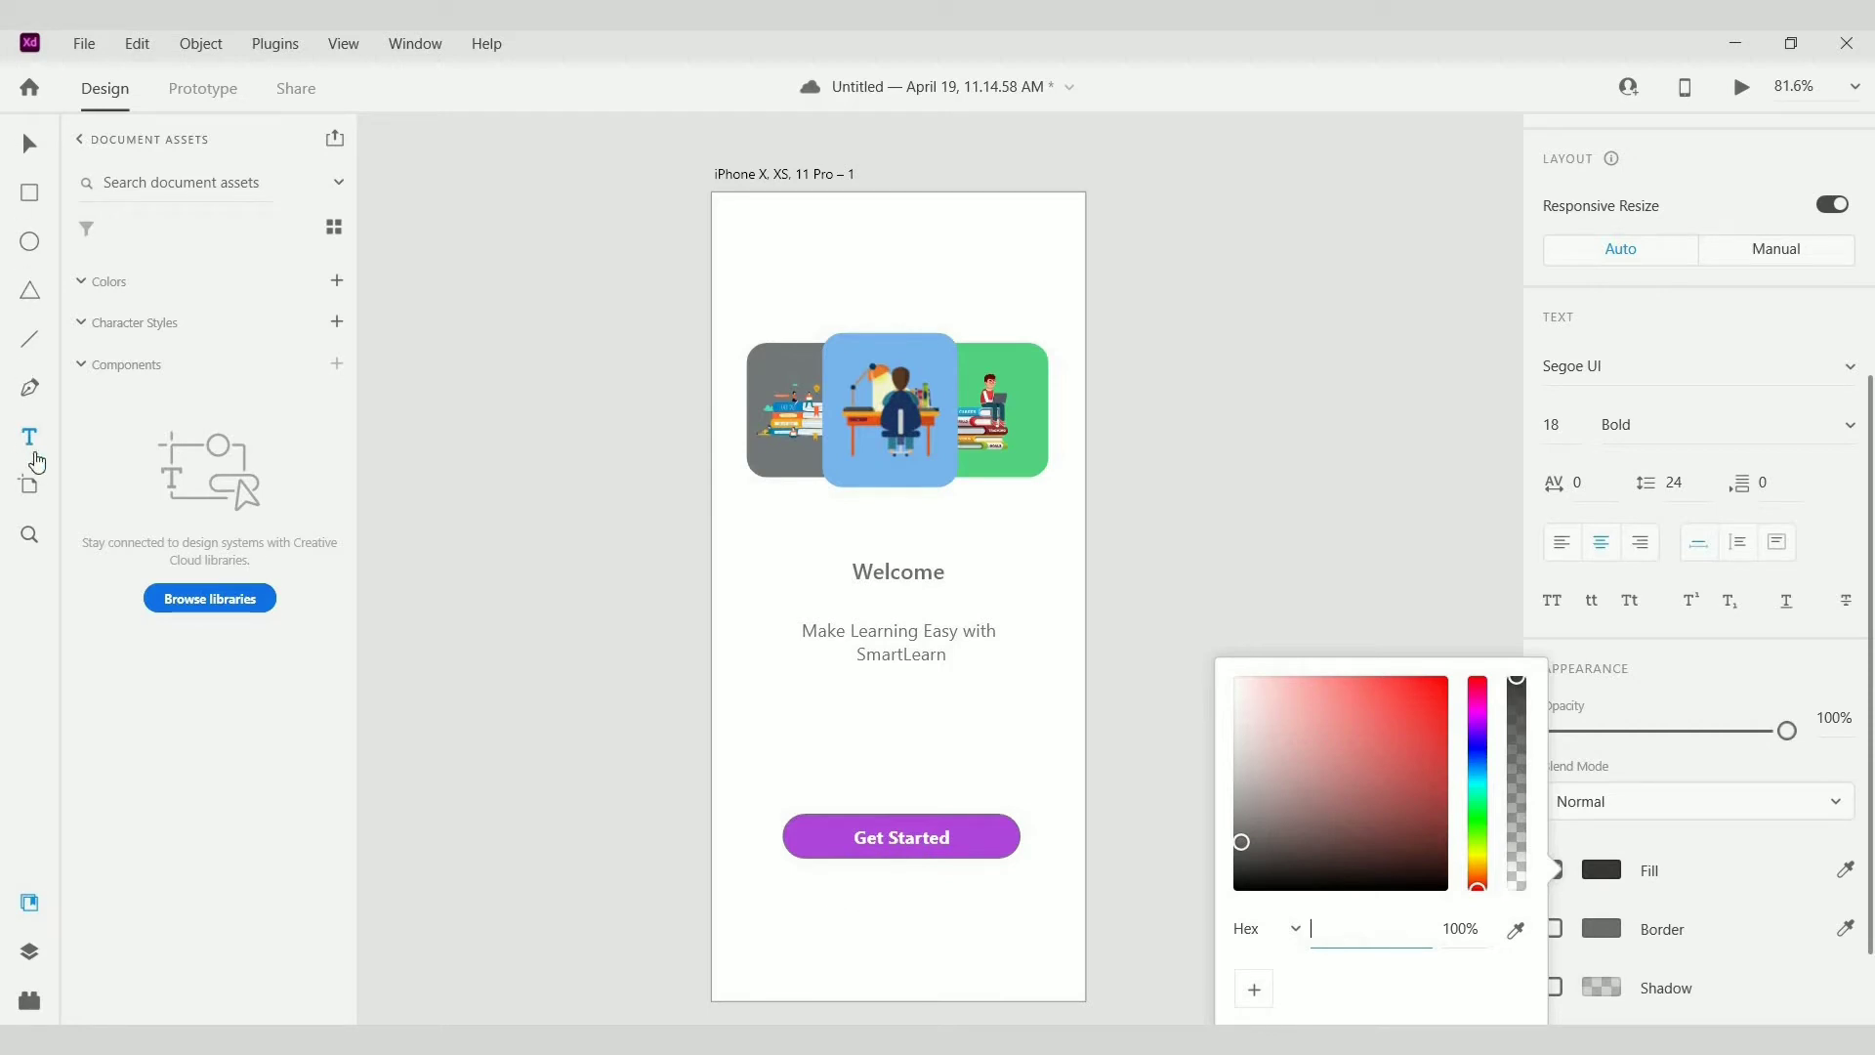
Step: Add the text "Login" centered just below the Get Started button and select its characters
left_click(902, 907)
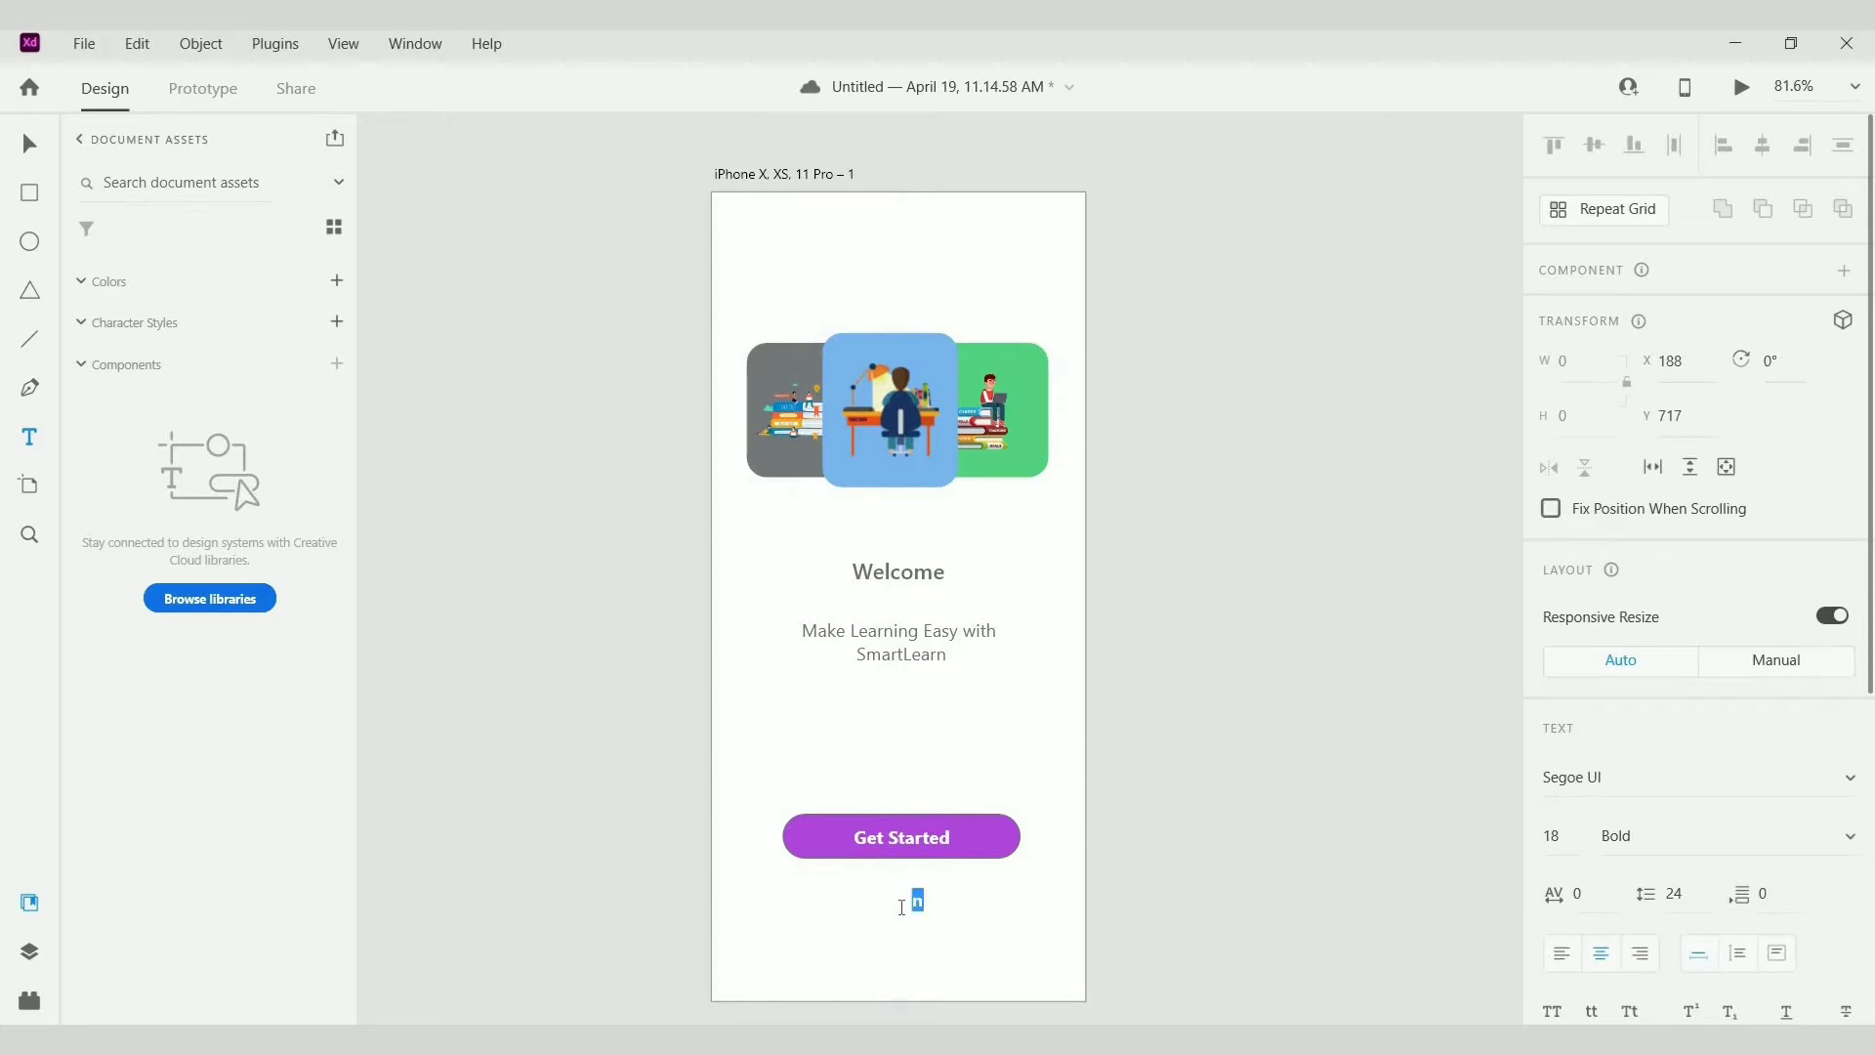
key("shift+Left")
key("shift+Left")
key("shift+Left")
key("shift+Left")
Step: Change the Login text's fill to the dark grey #635F5F
scroll(1620, 787, "down", 5)
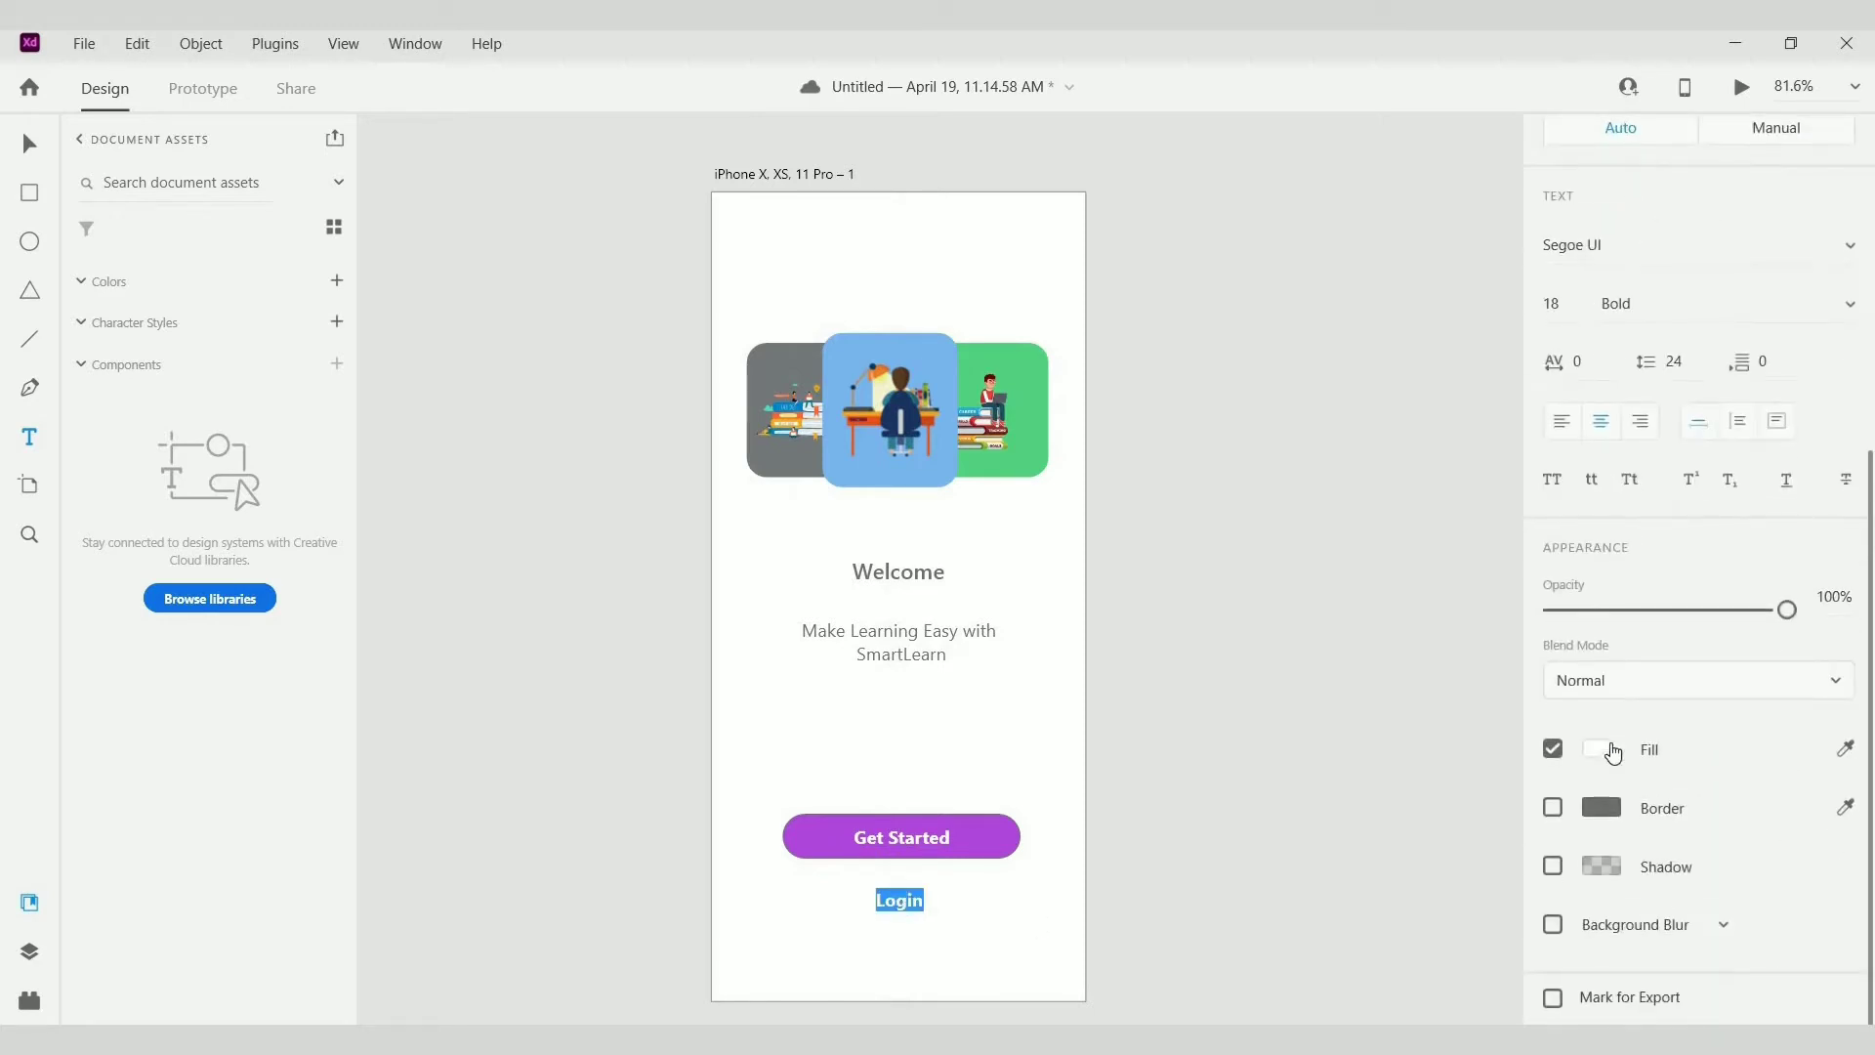
left_click(1601, 748)
left_click_drag(1262, 777, 1236, 749)
left_click(1191, 957)
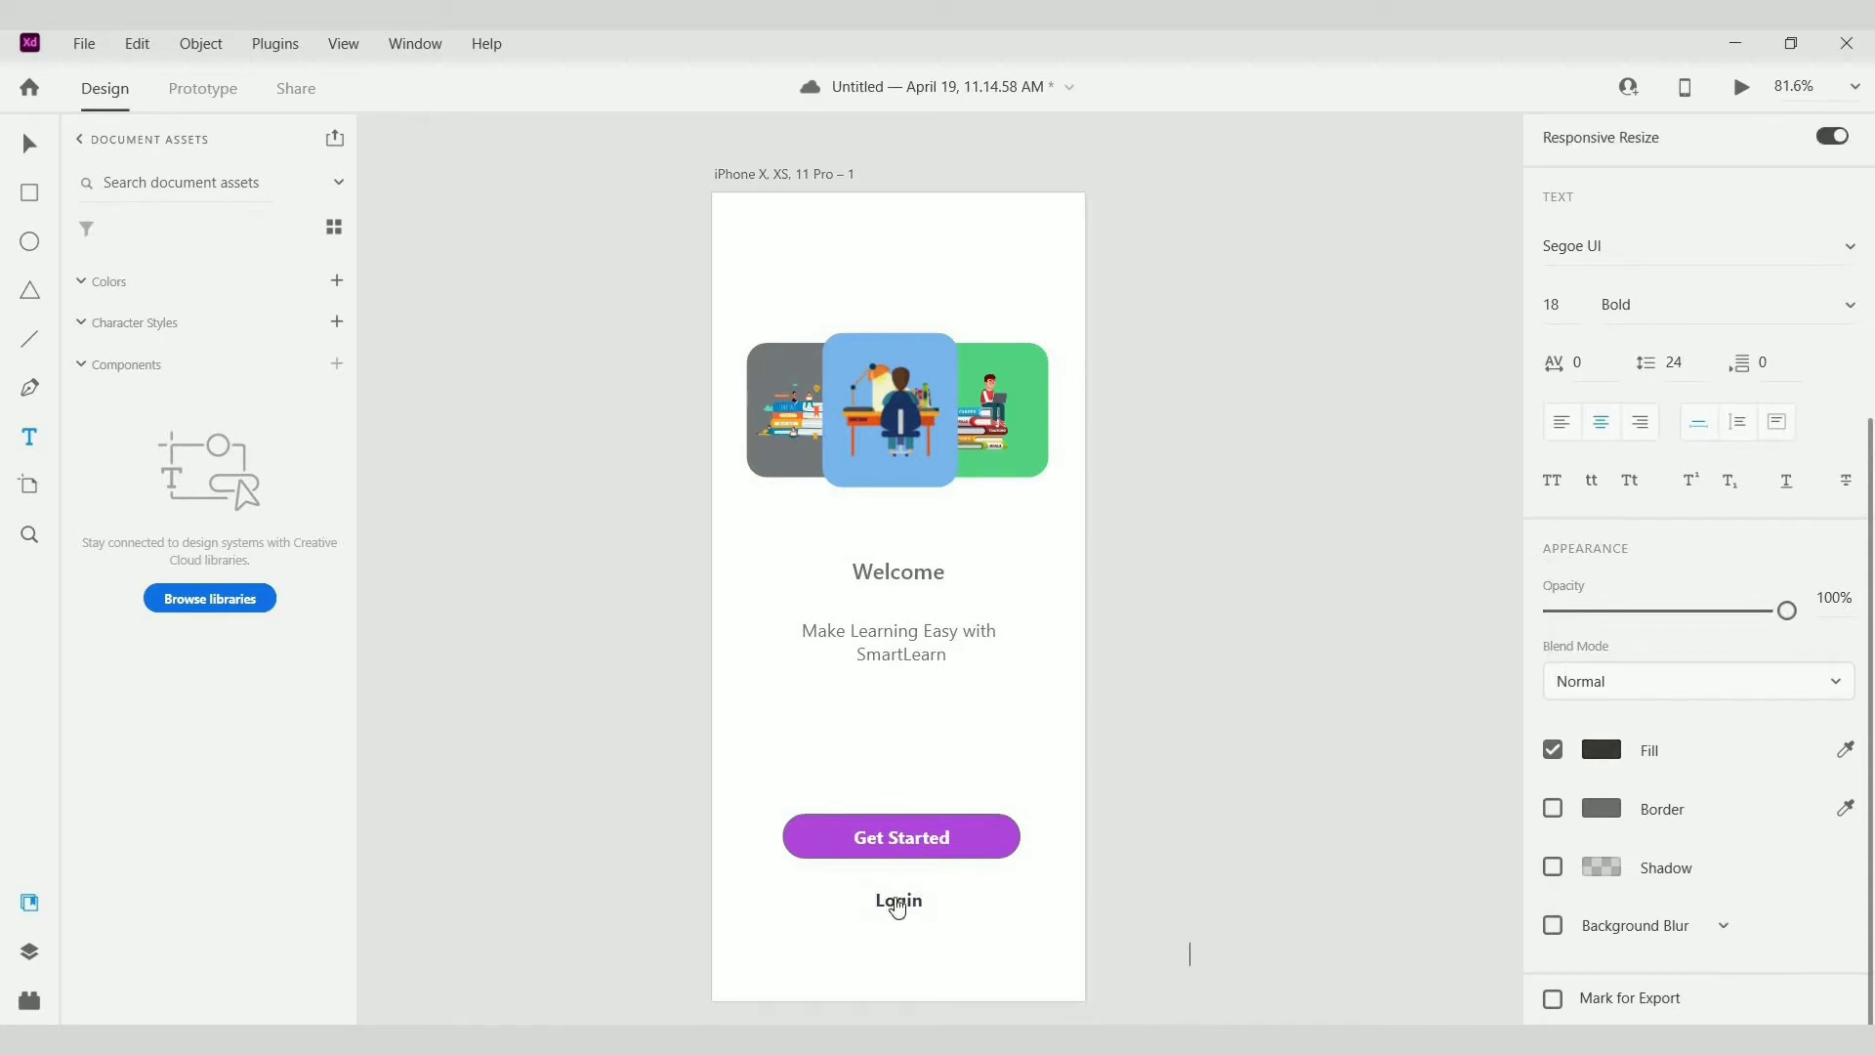
left_click(895, 897)
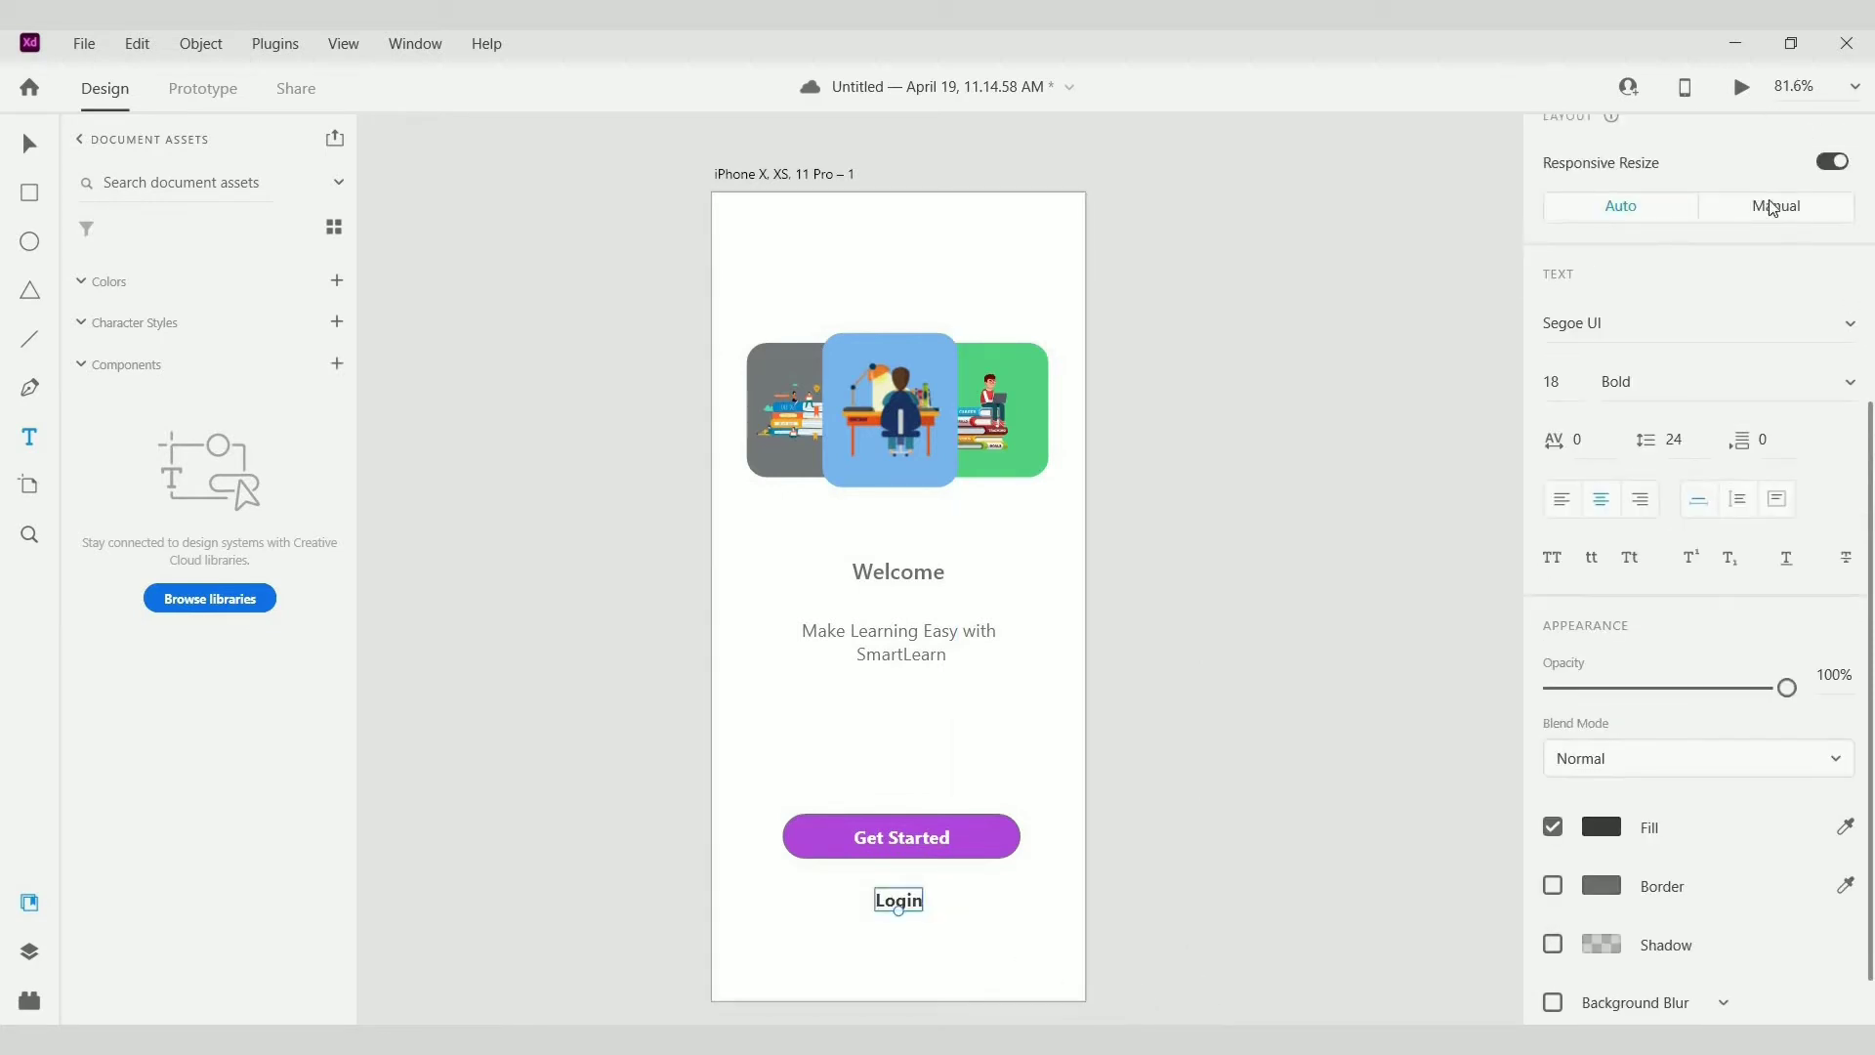
scroll(1776, 185, "up", 4)
scroll(1776, 162, "up", 2)
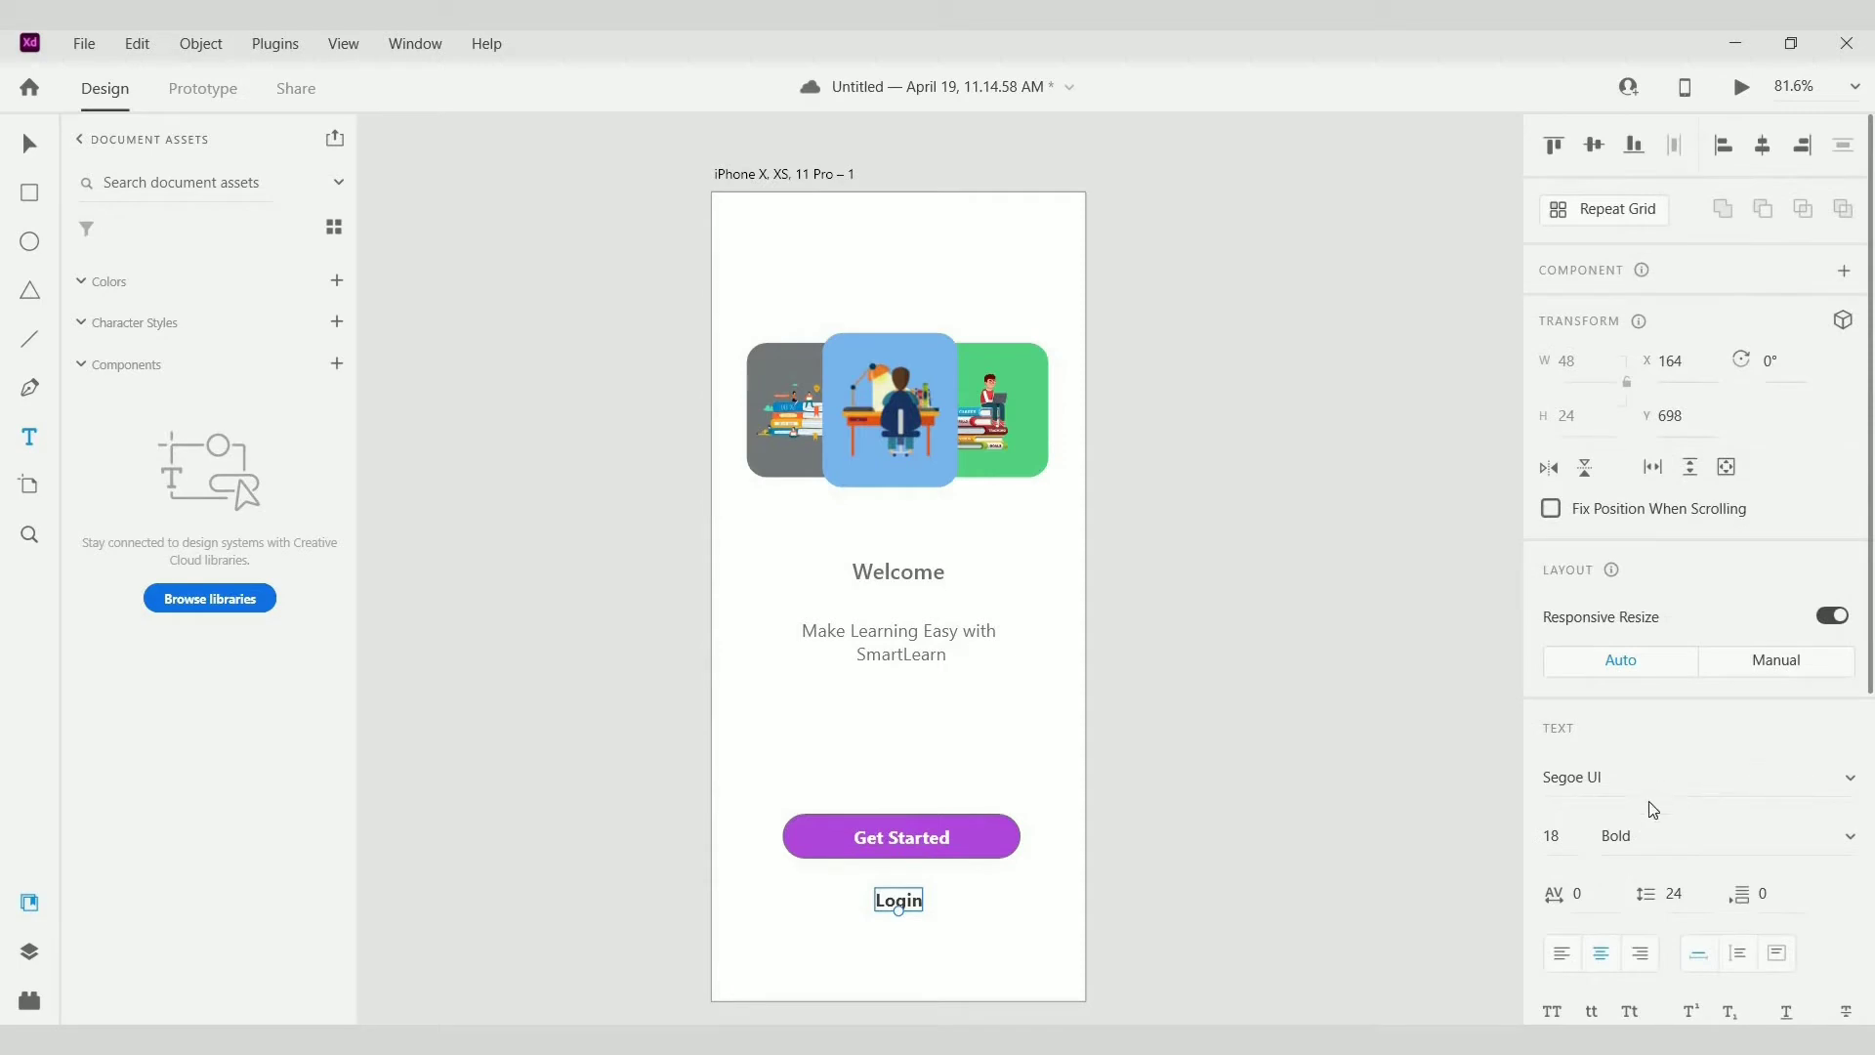
scroll(1653, 809, "down", 5)
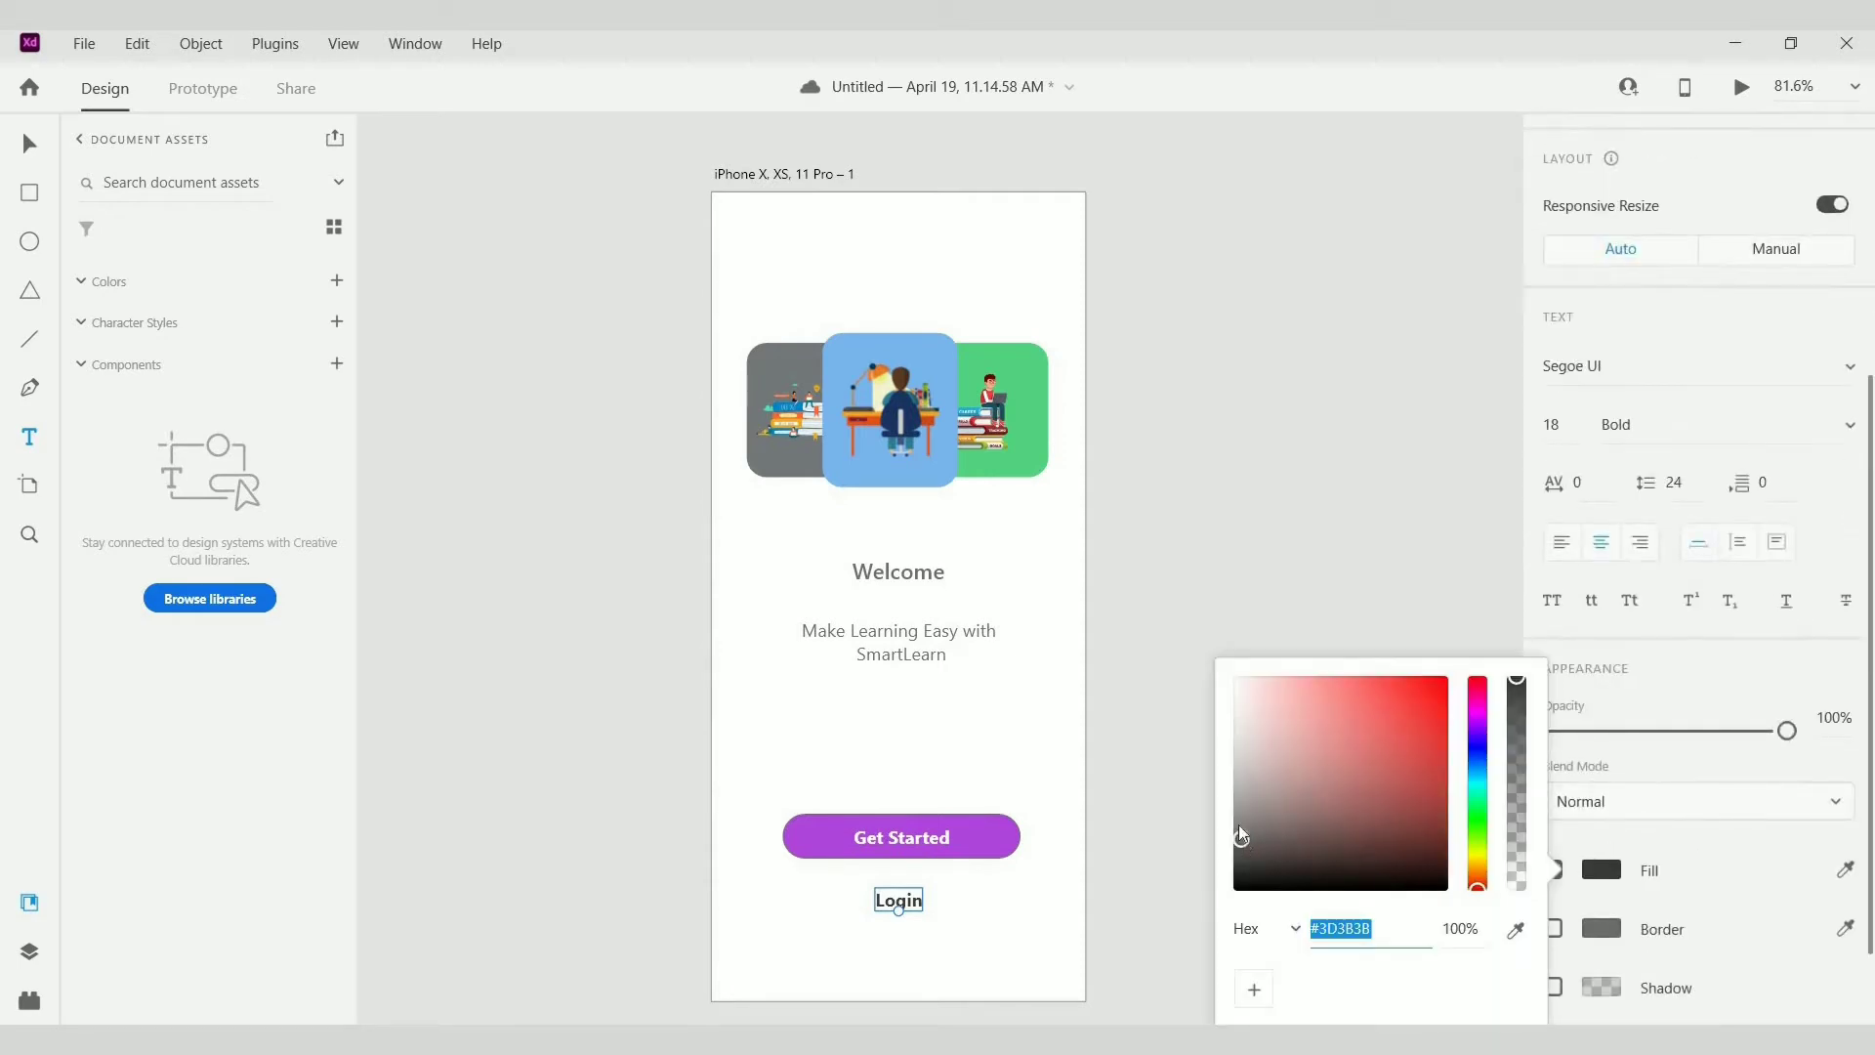
left_click_drag(1238, 825, 1240, 808)
left_click(1145, 779)
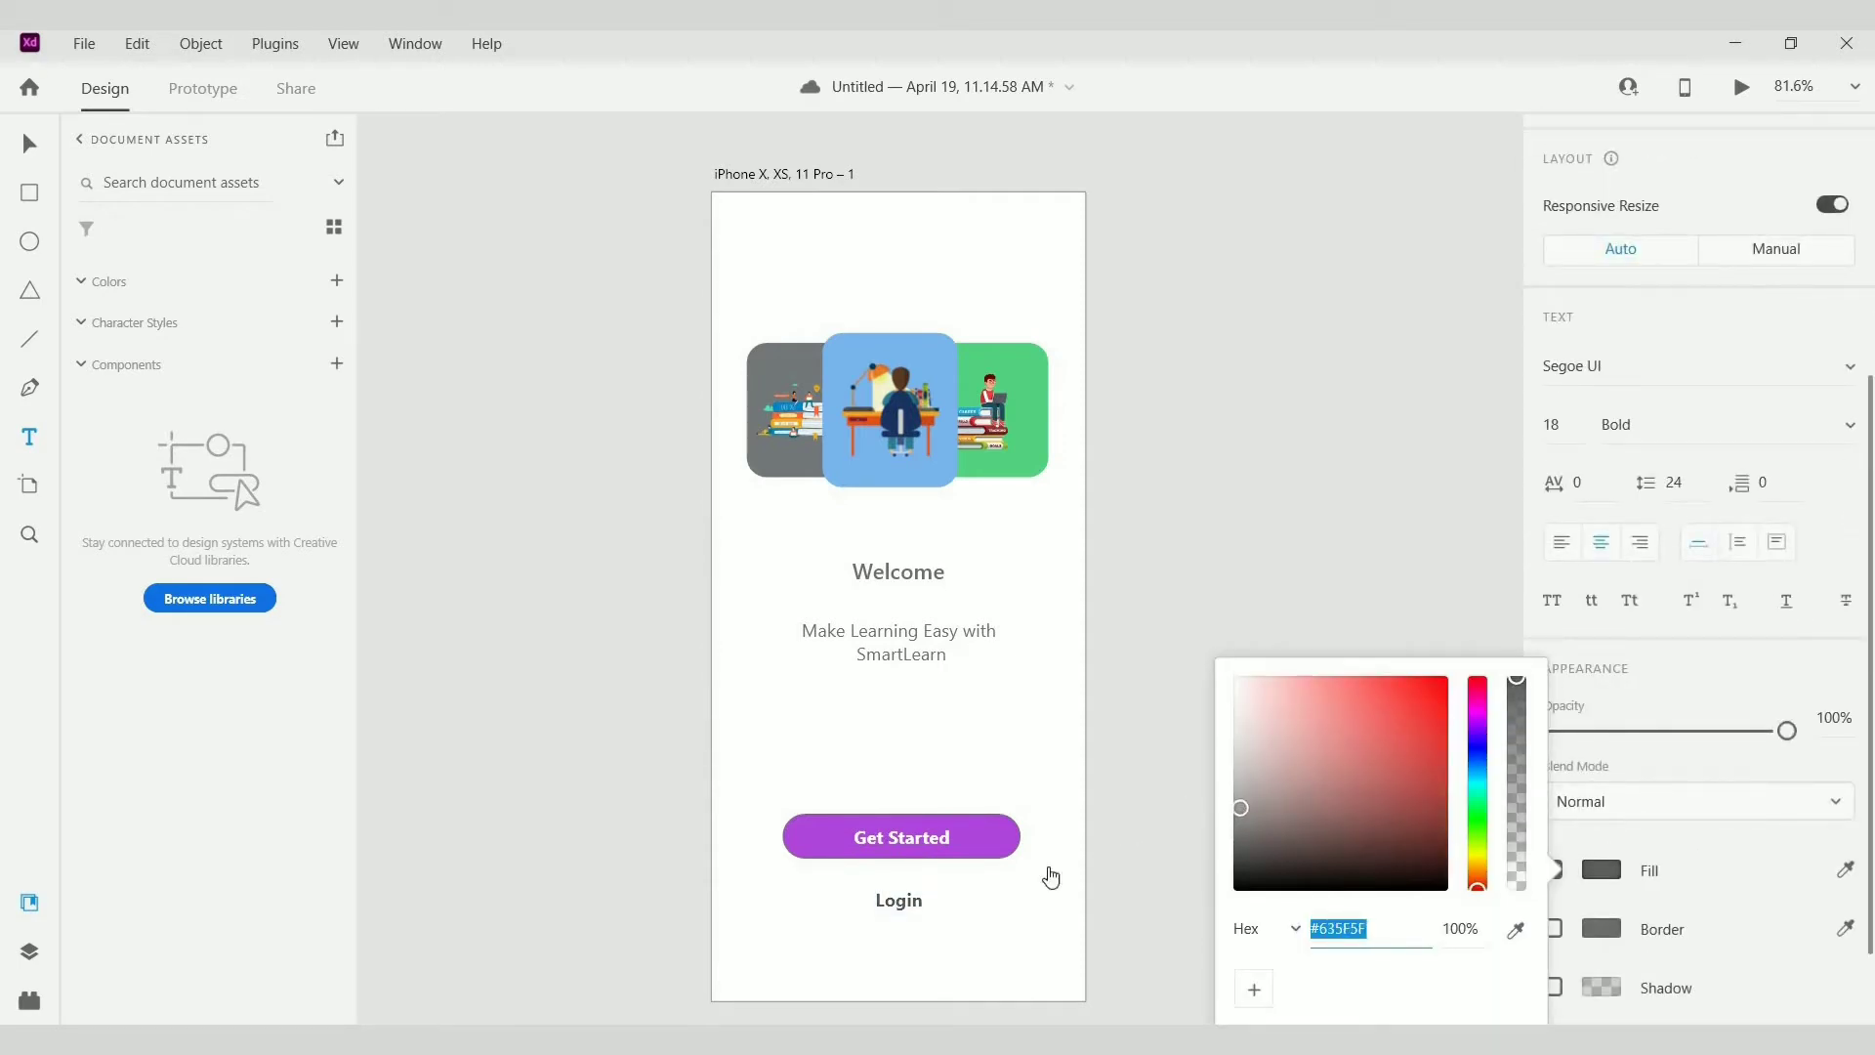
Step: Move the Login text slightly lower to widen the gap beneath the Get Started button
left_click(901, 900)
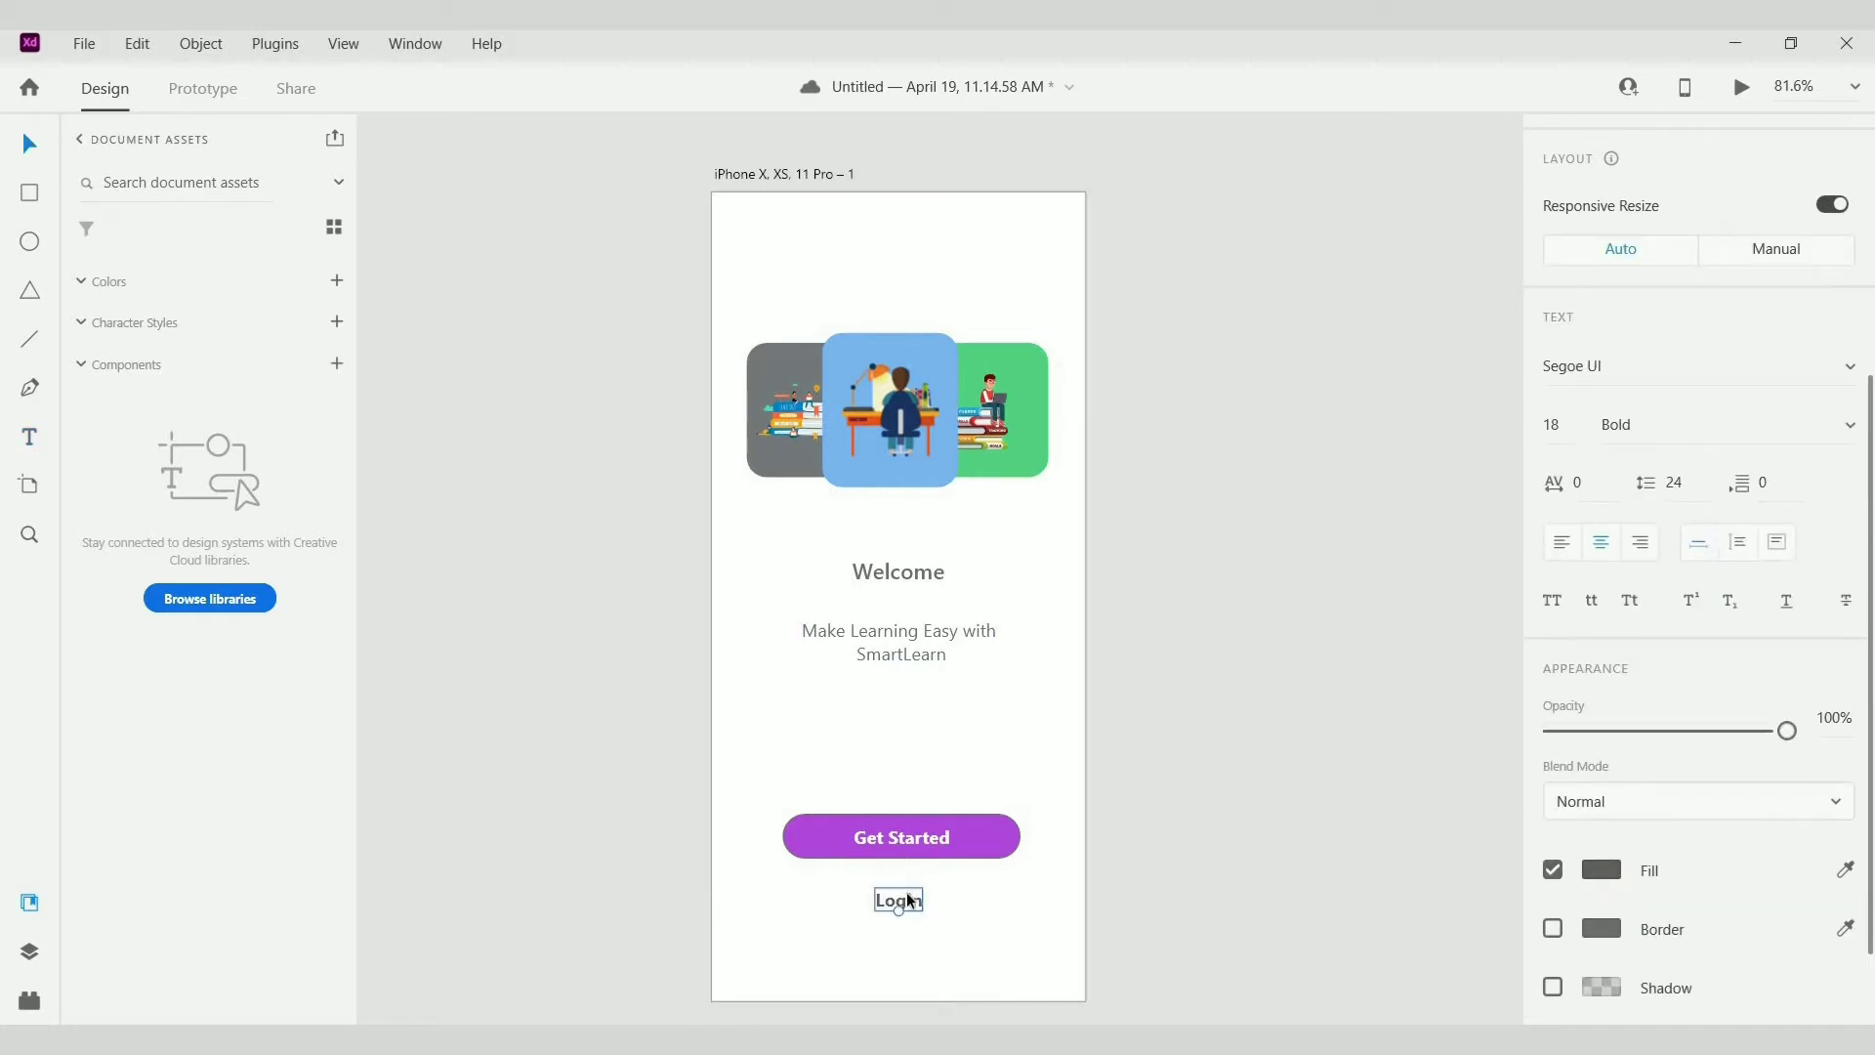
left_click_drag(908, 906, 908, 925)
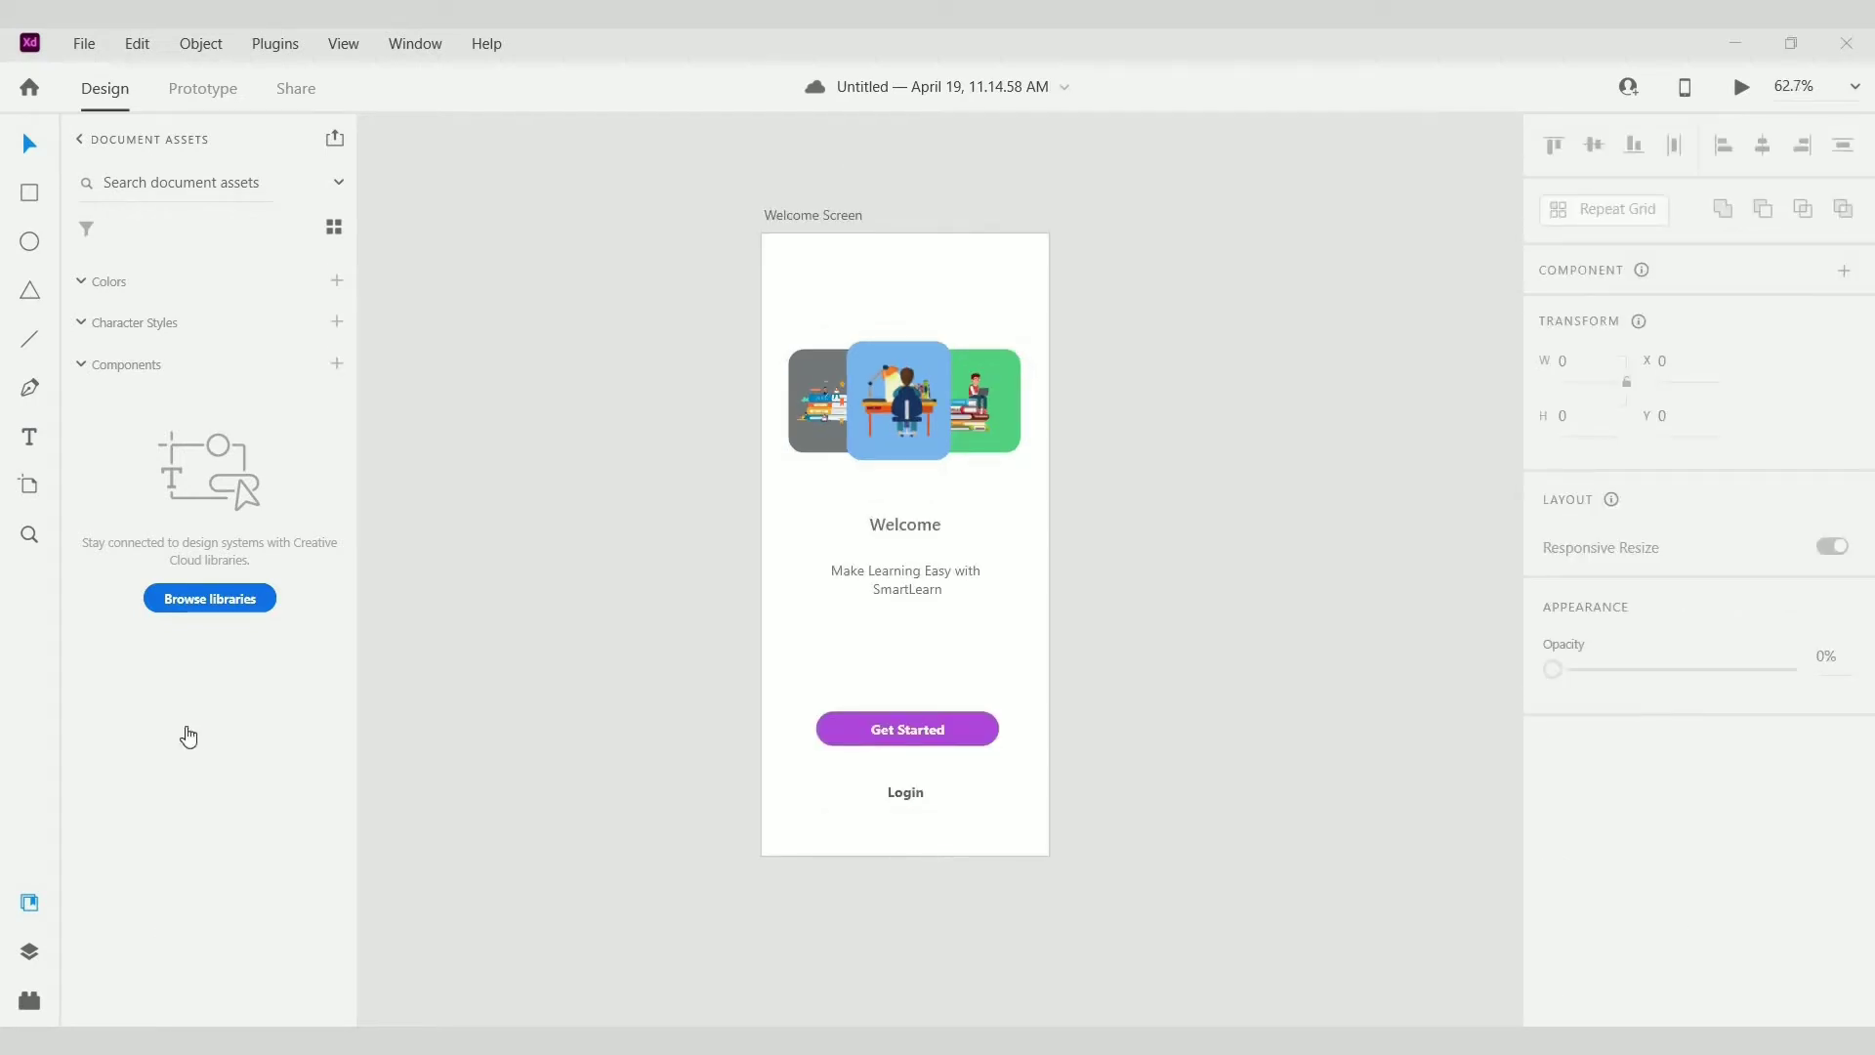
Step: Add an iPhone X, XS, 11 Pro artboard beside the Welcome Screen and name it "Dashbaord"
left_click(32, 487)
left_click(1607, 320)
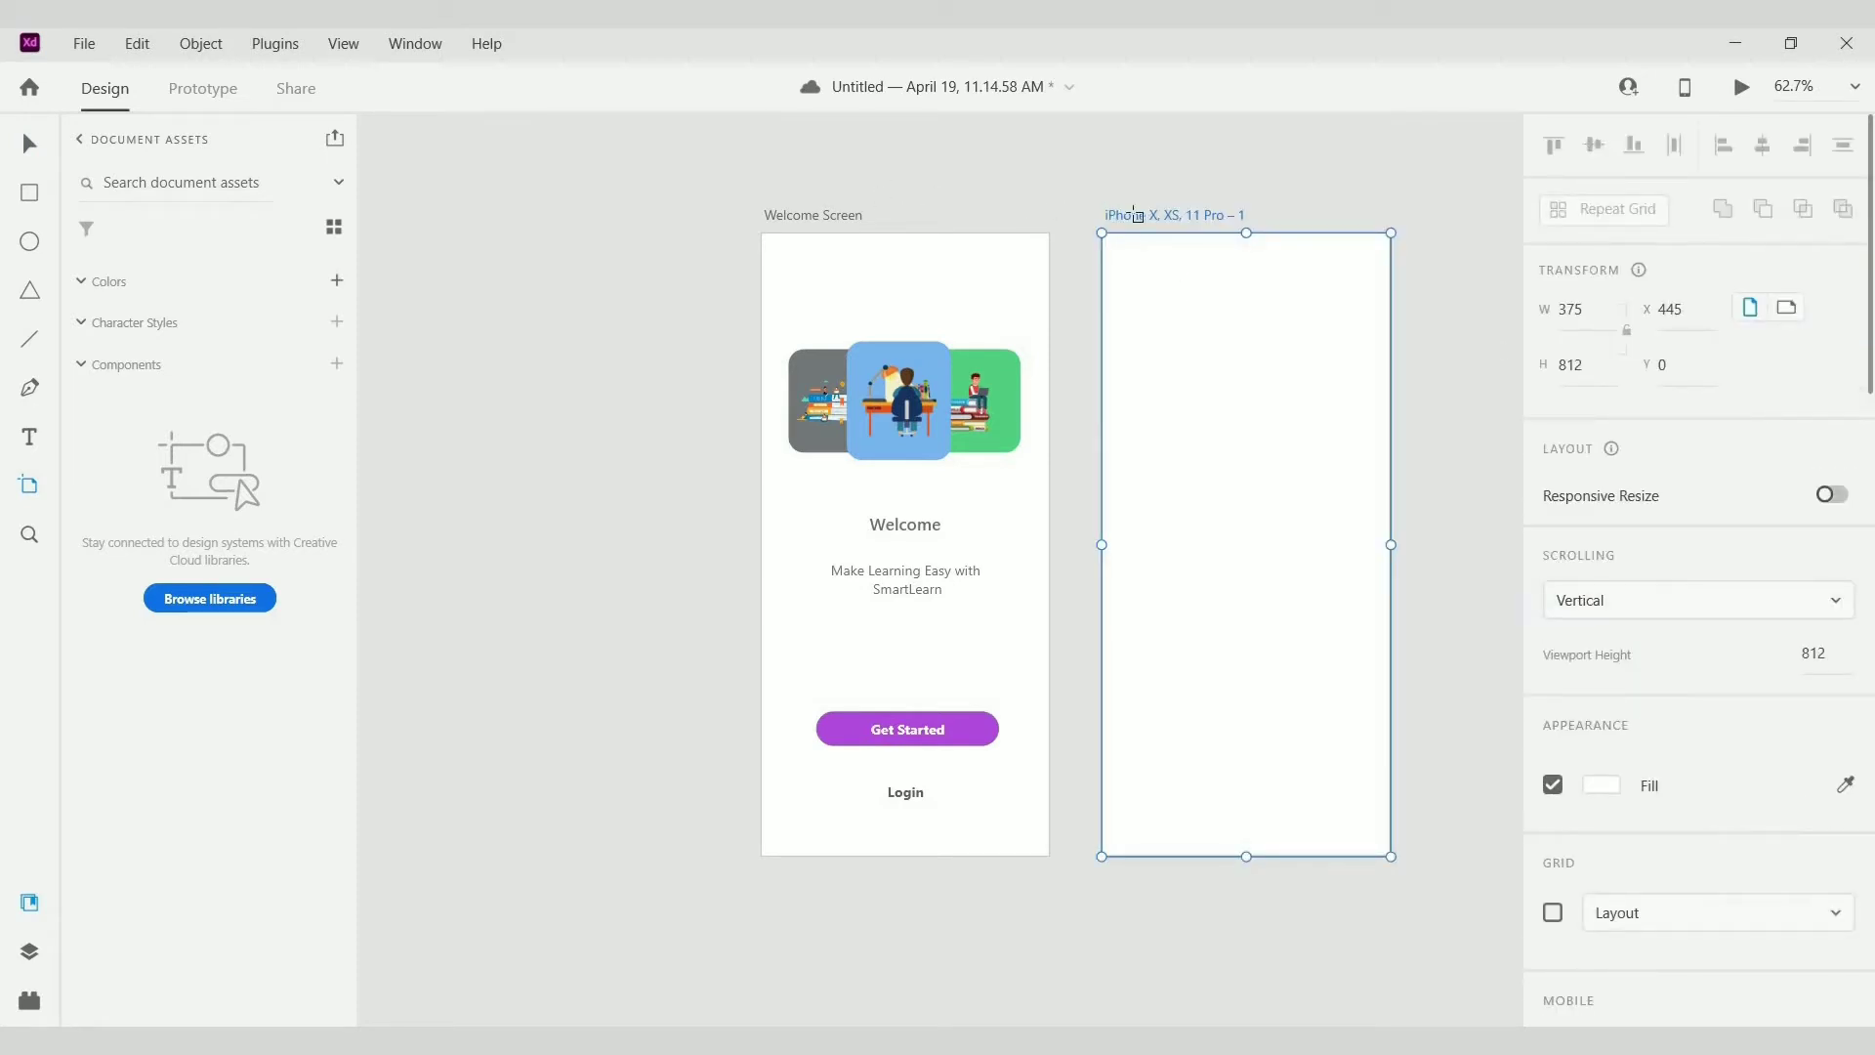
double_click(1133, 215)
type("DAsh")
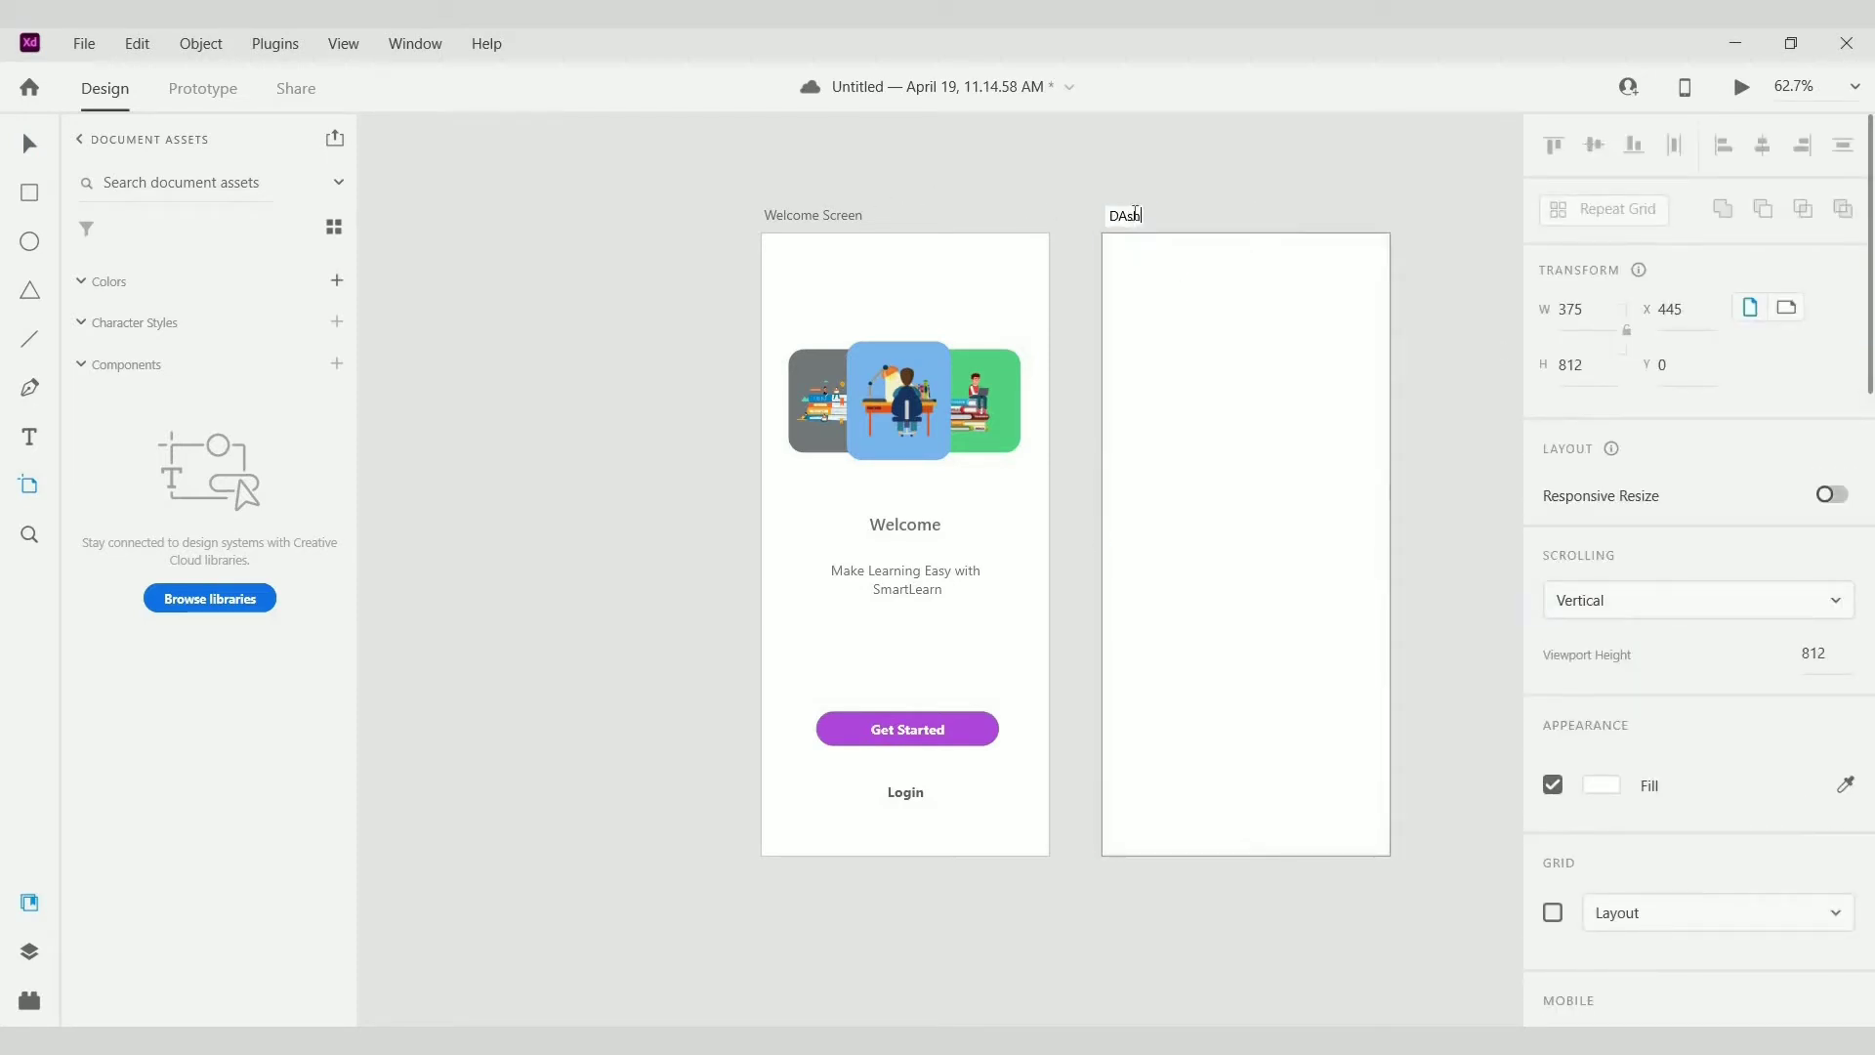
type("baord")
left_click(1134, 214)
key("BackSpace")
key("BackSpace")
type("as")
key("Return")
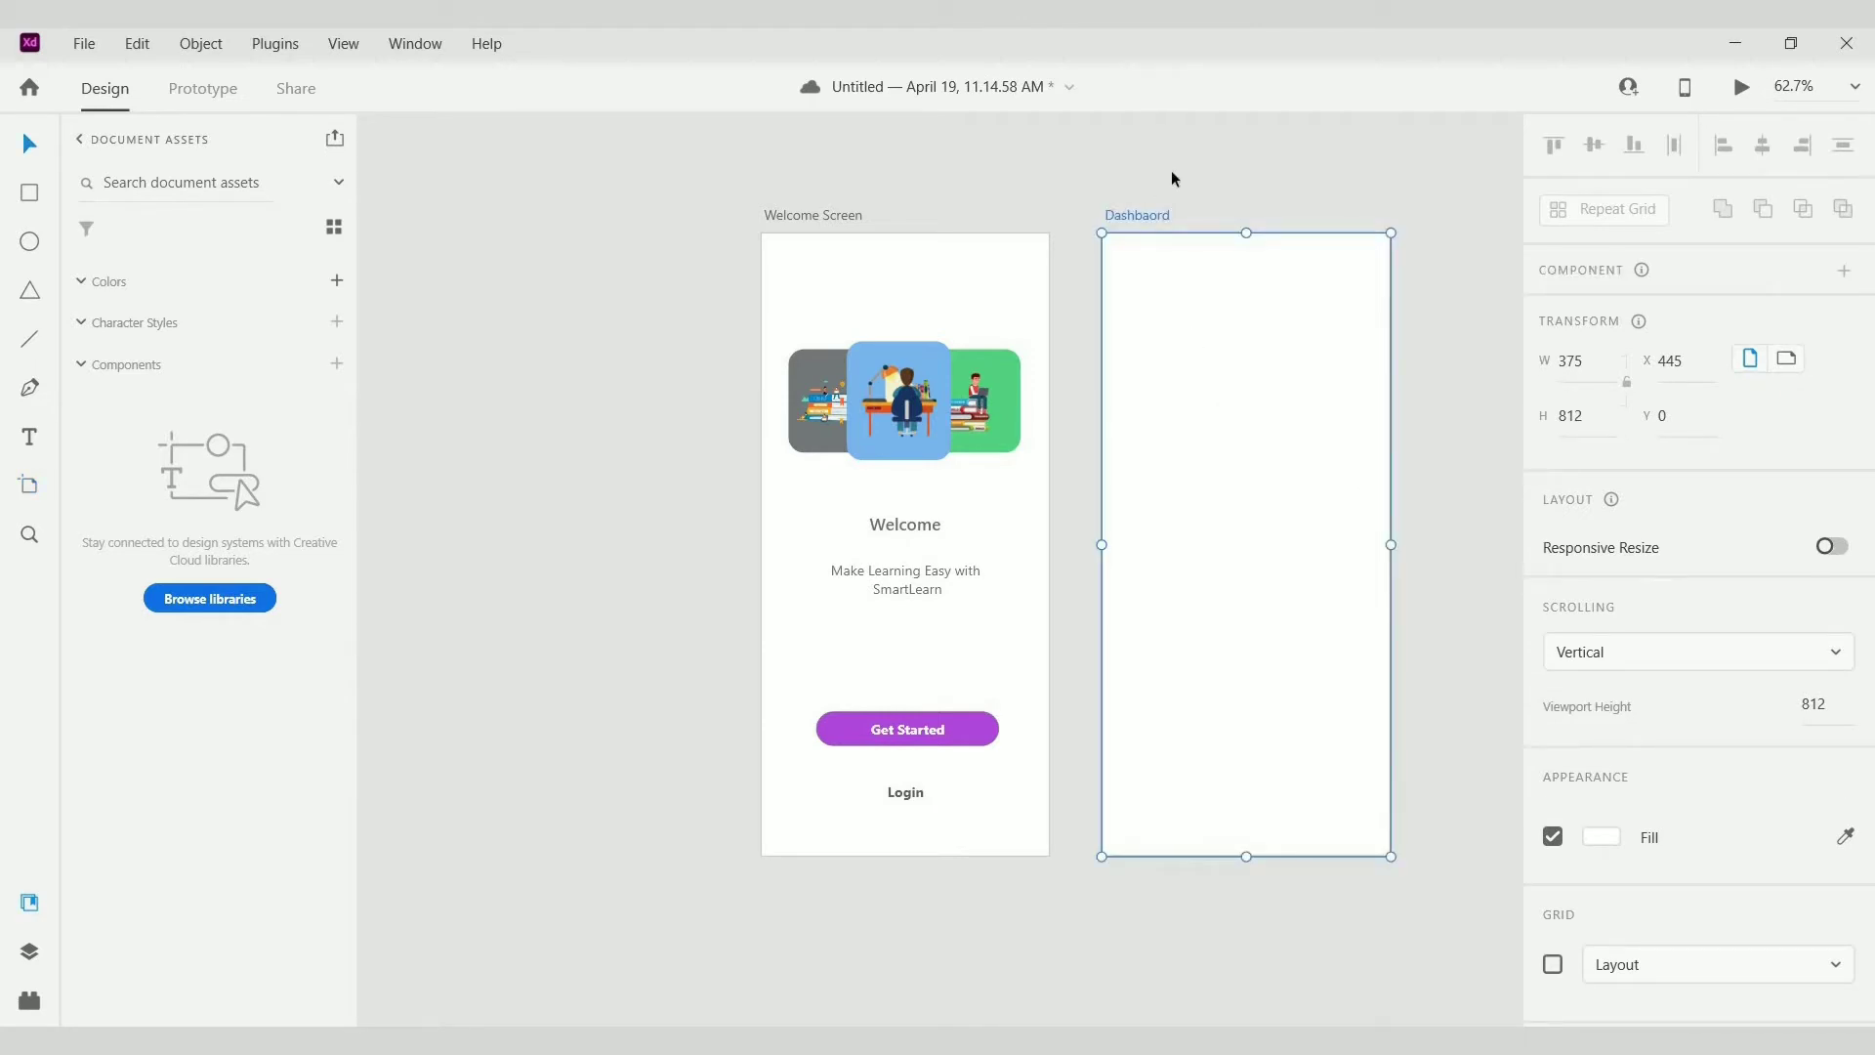
left_click(1319, 440)
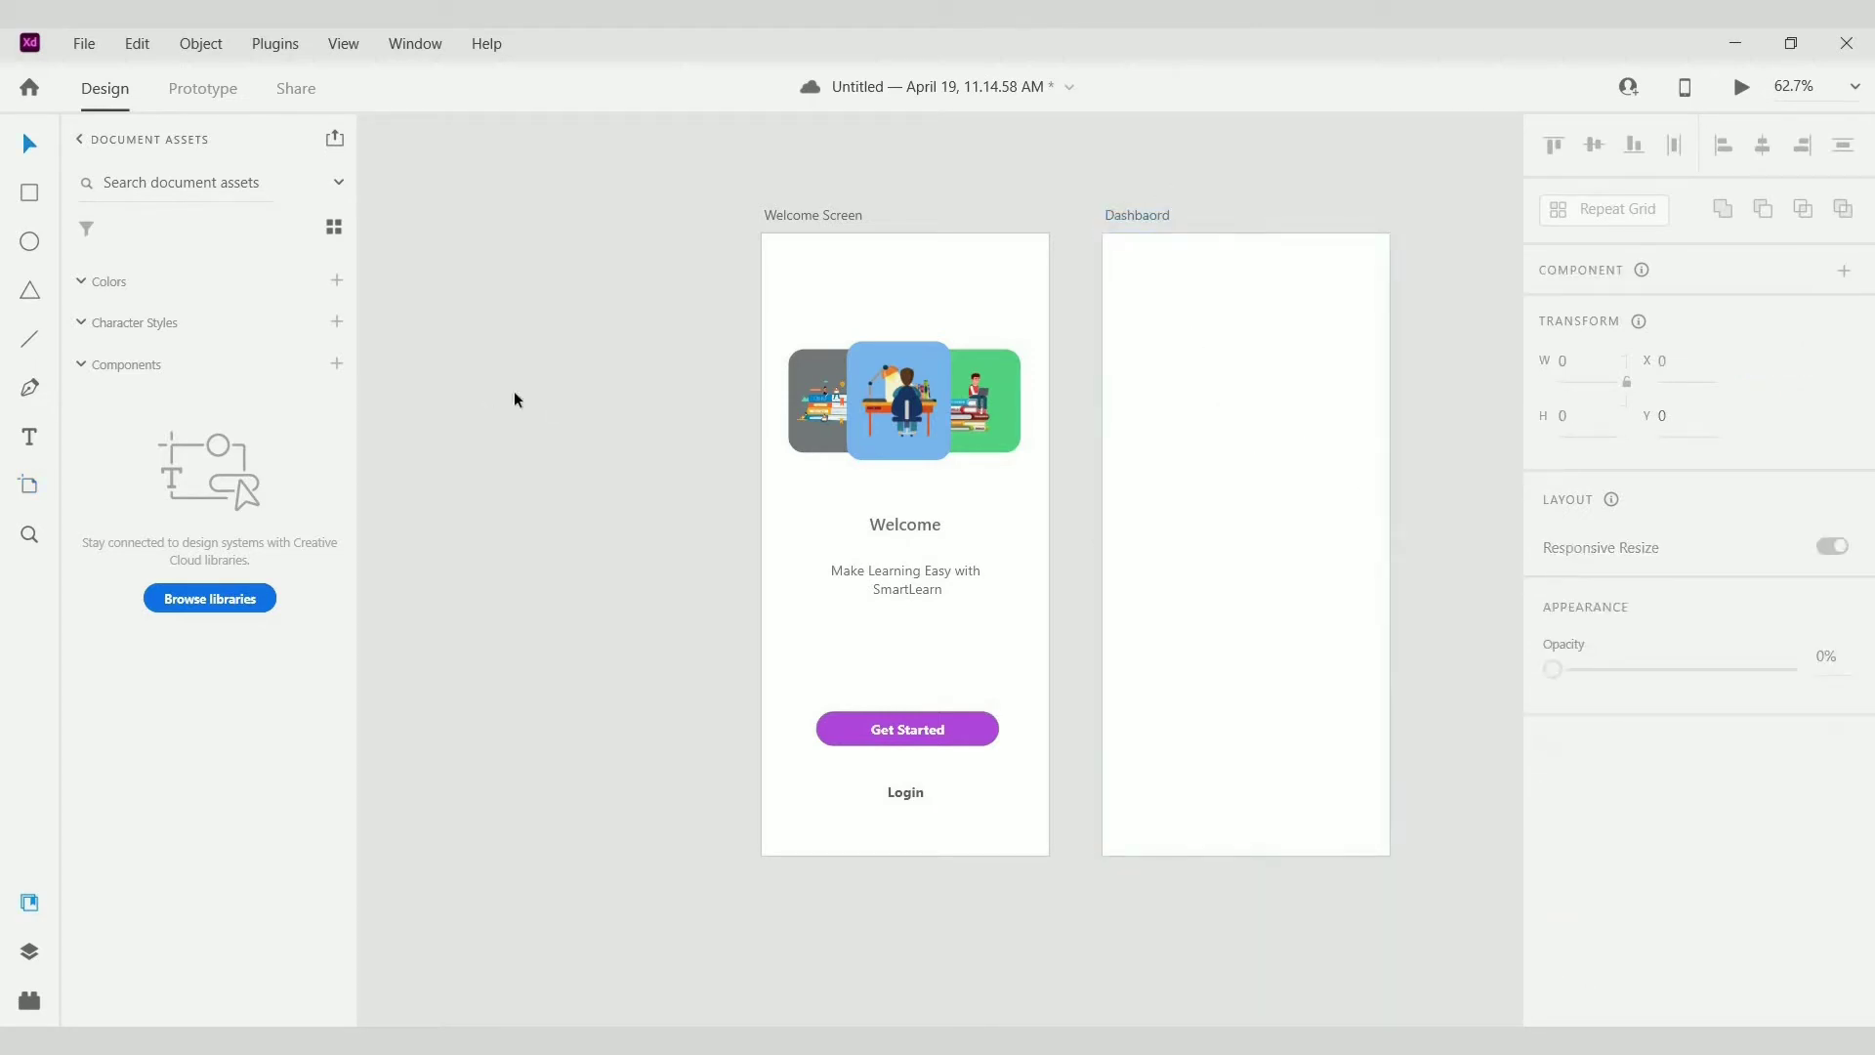
Step: Add the heading text "My Courses" near the upper left of the empty second artboard
left_click(30, 437)
left_click(1133, 301)
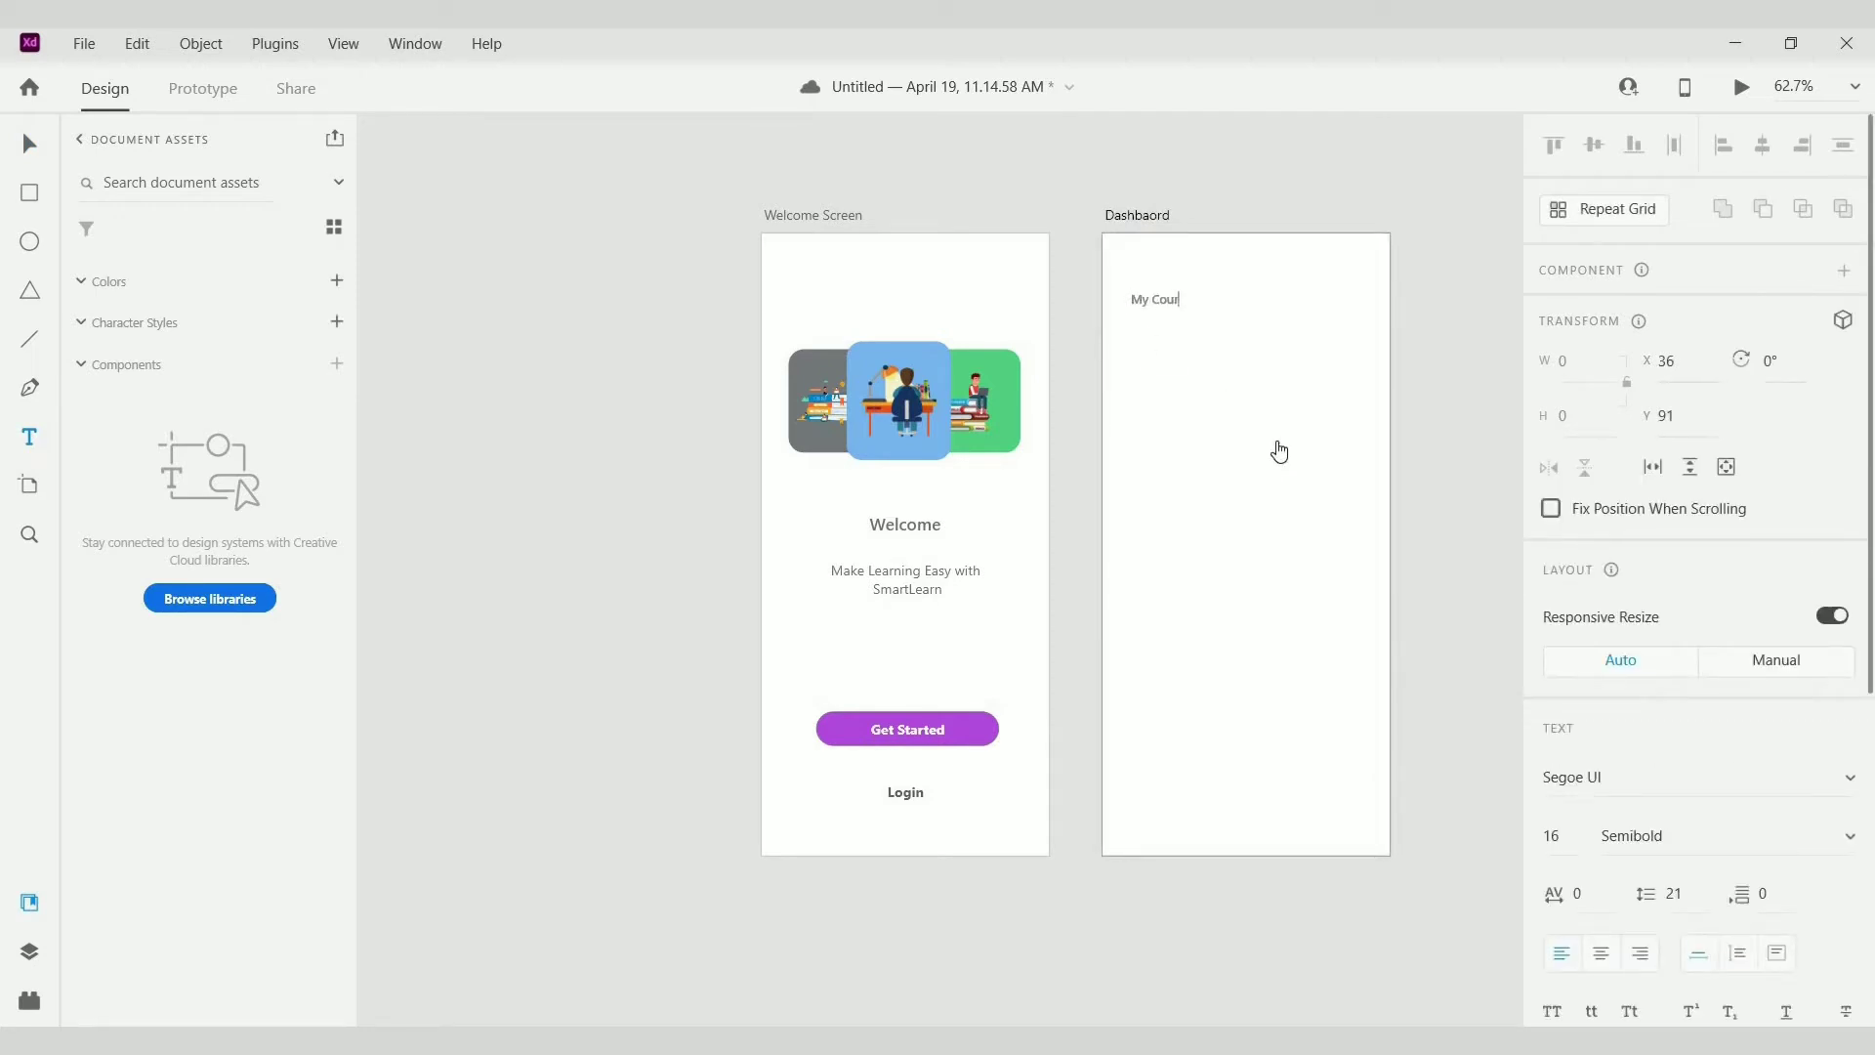
type("My Courses")
left_click(30, 144)
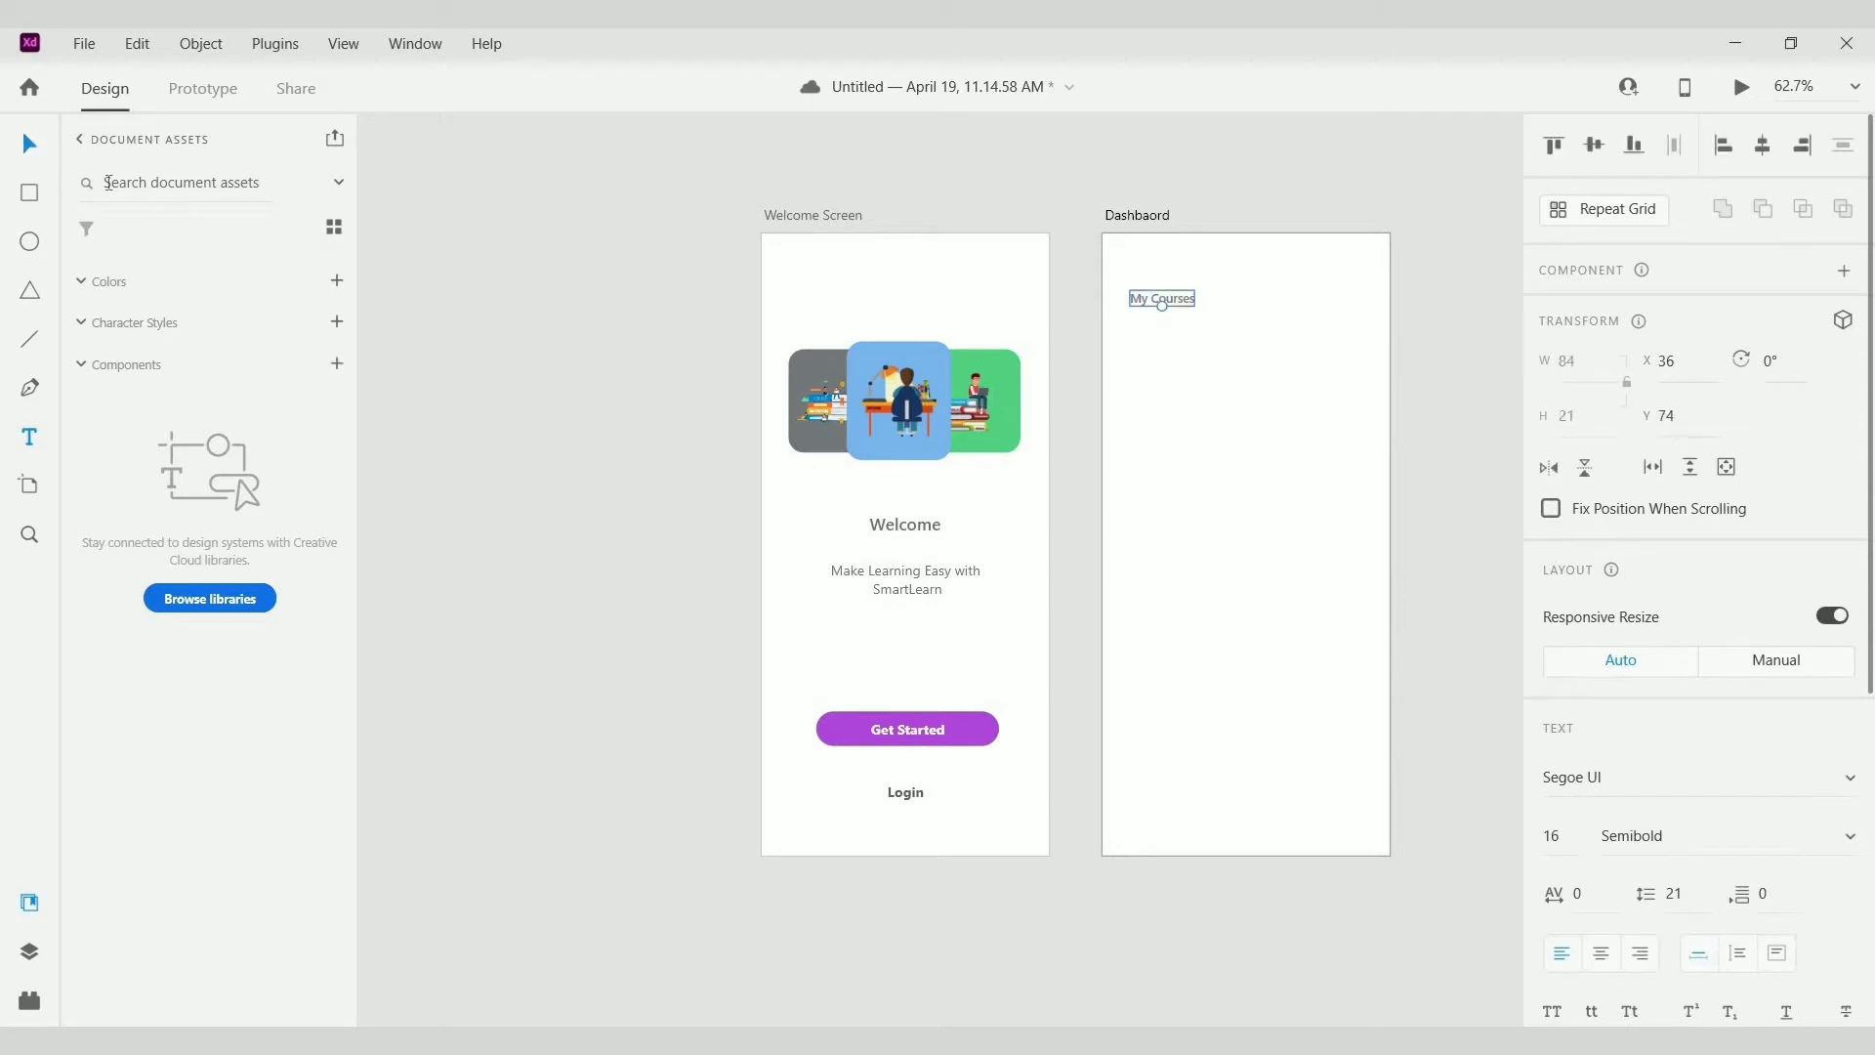
Step: Set the My Courses heading's font size to 24
scroll(1570, 607, "down", 3)
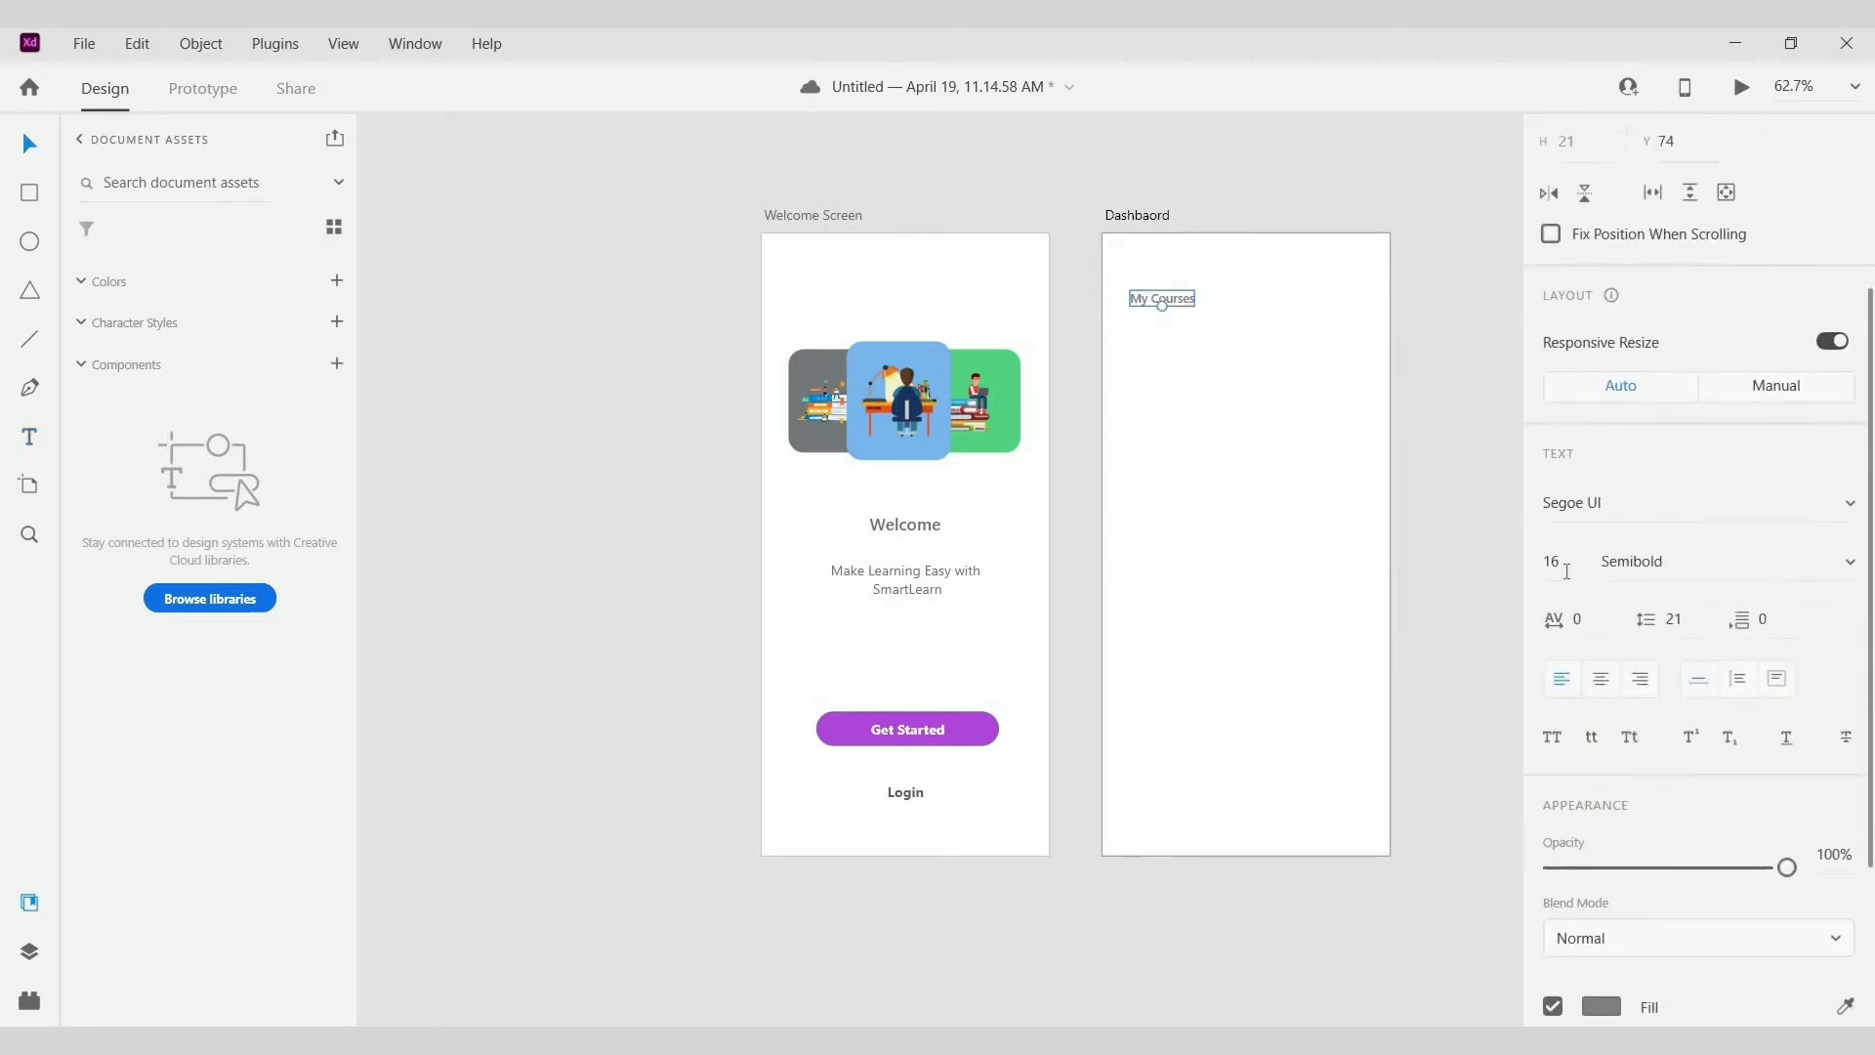
left_click(1566, 567)
key("Up")
key("Up")
key("Up")
key("Up")
key("Up")
key("Up")
key("Up")
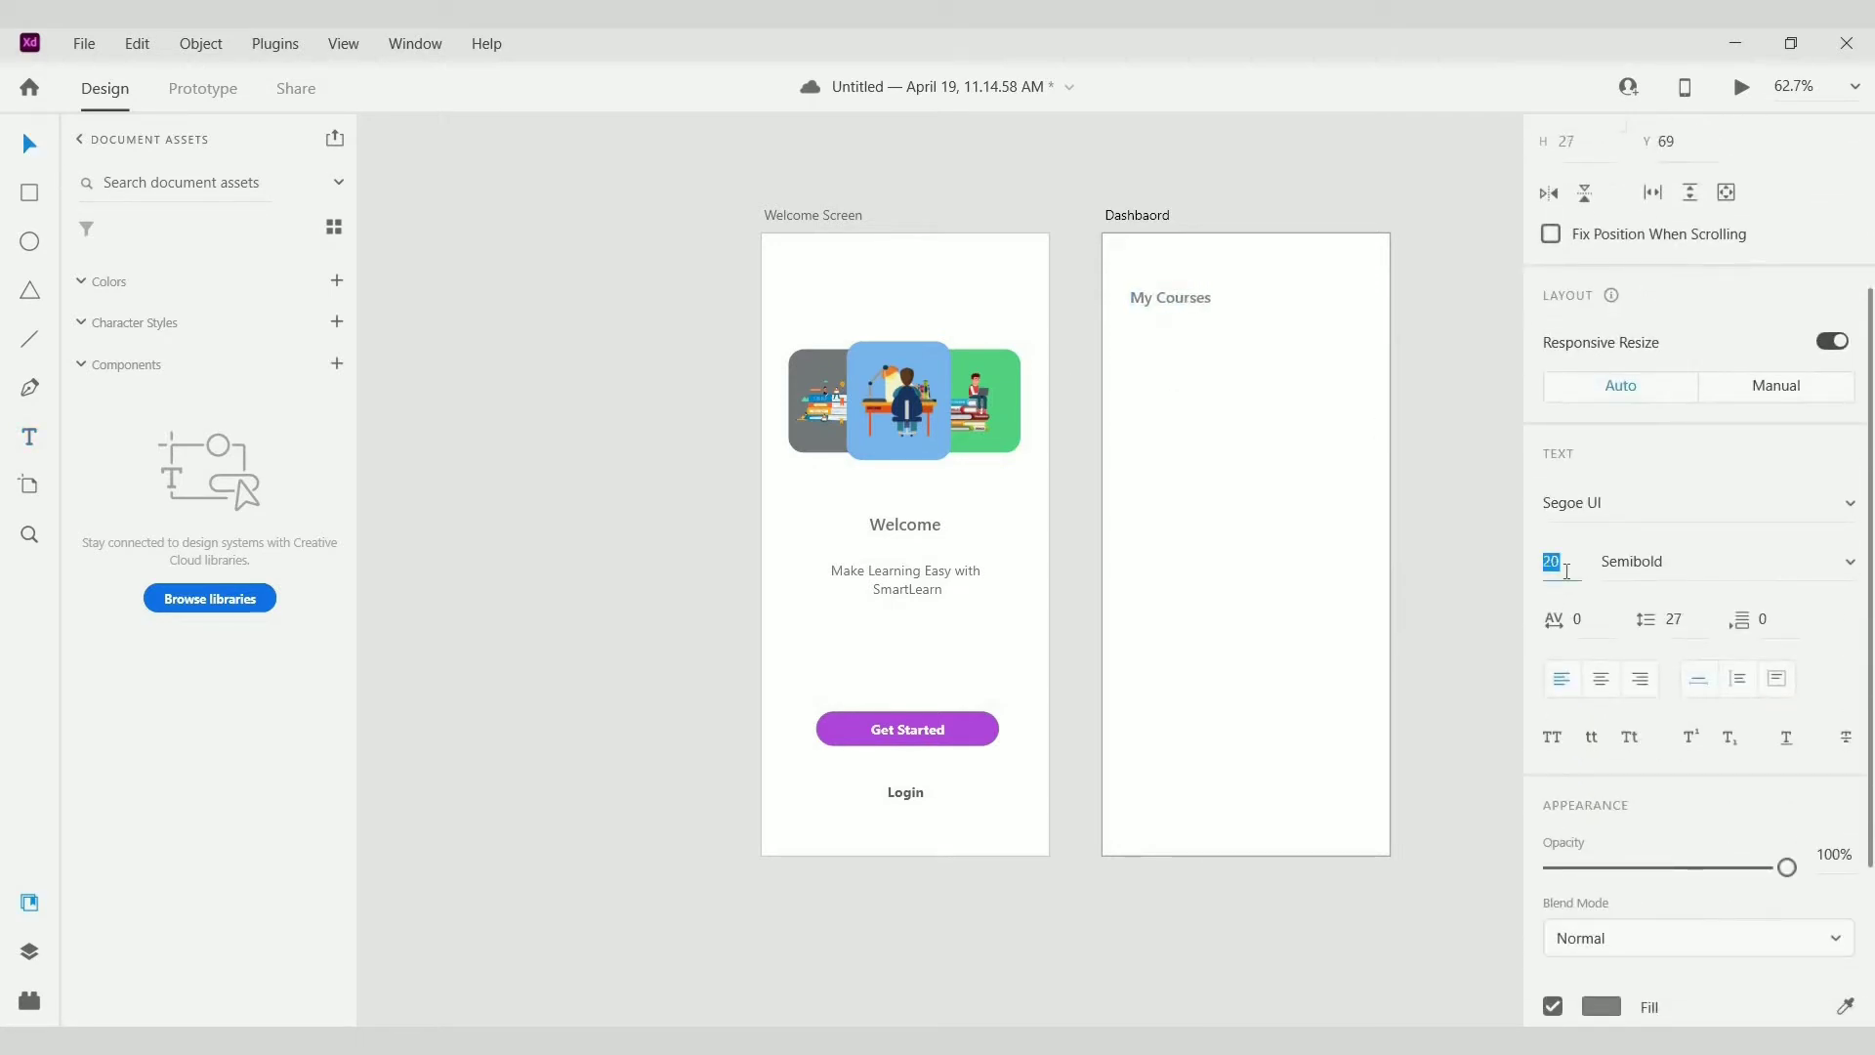
key("Up")
Step: Change the My Courses heading's font weight to Bold
left_click(1855, 565)
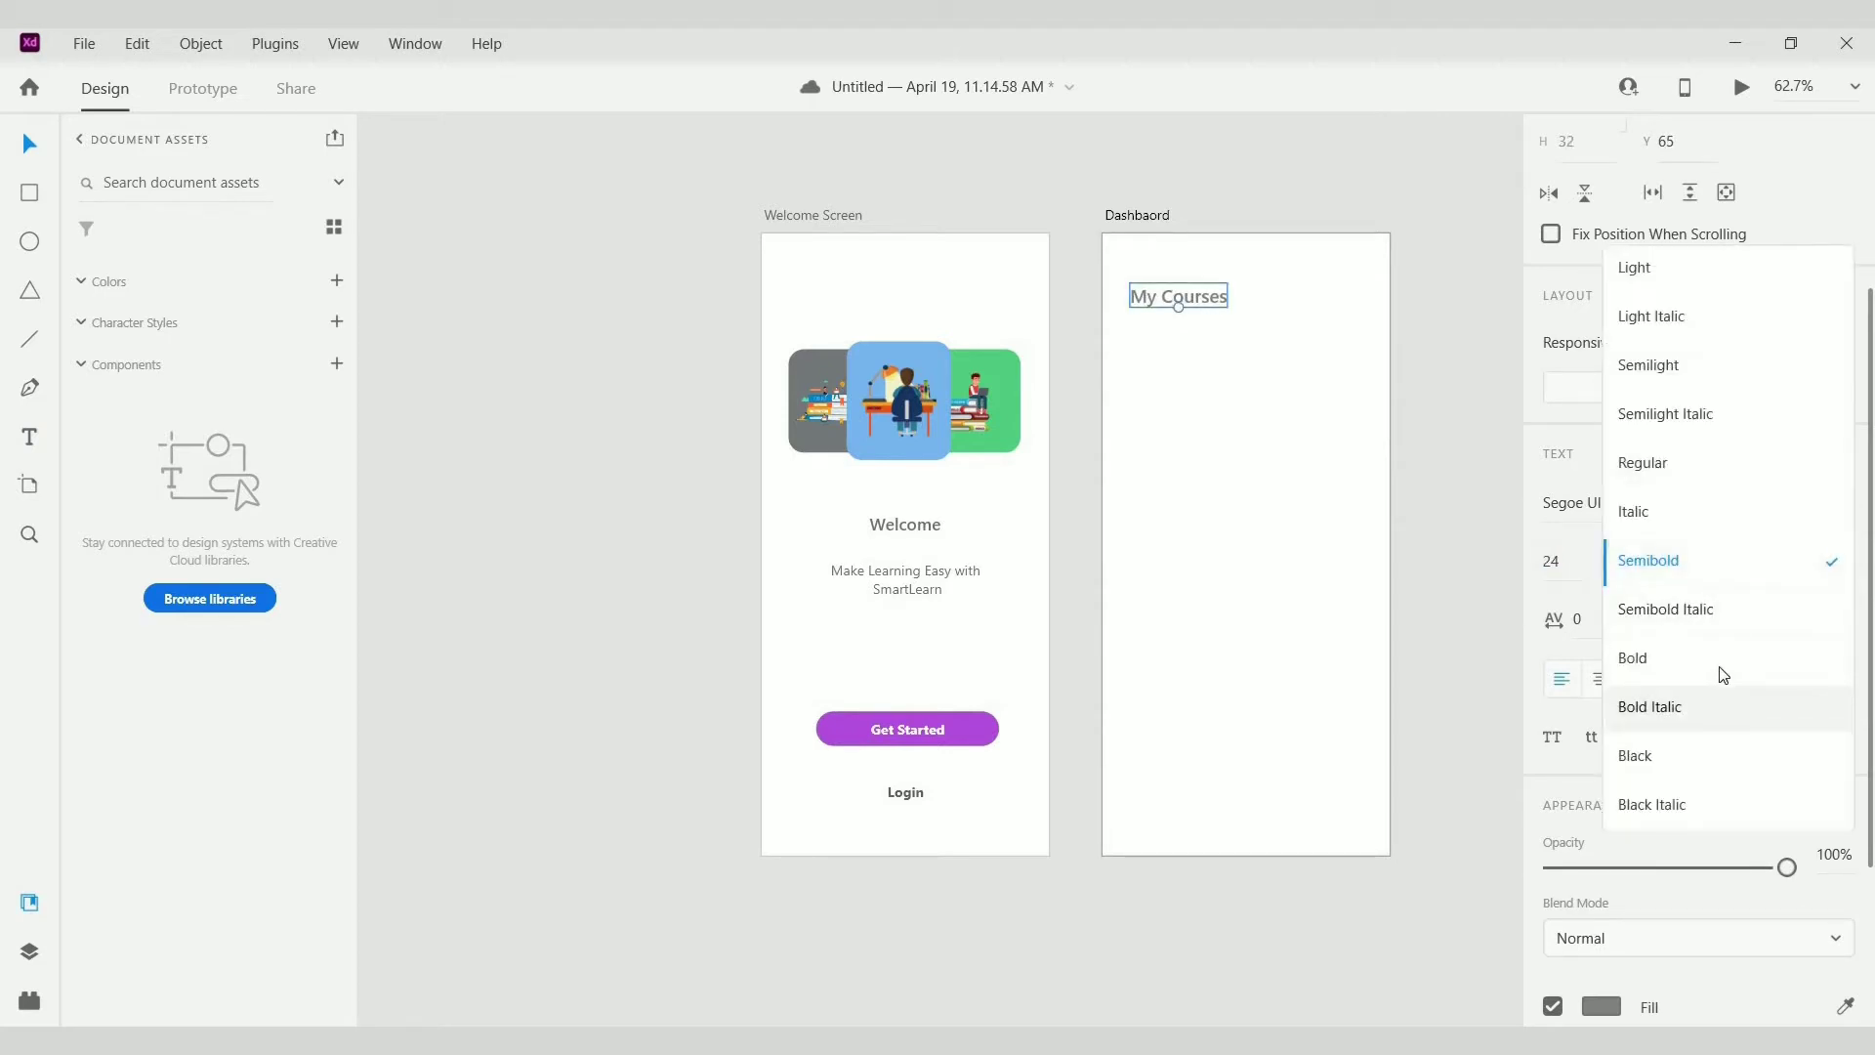
left_click(1720, 664)
scroll(1558, 567, "down", 2)
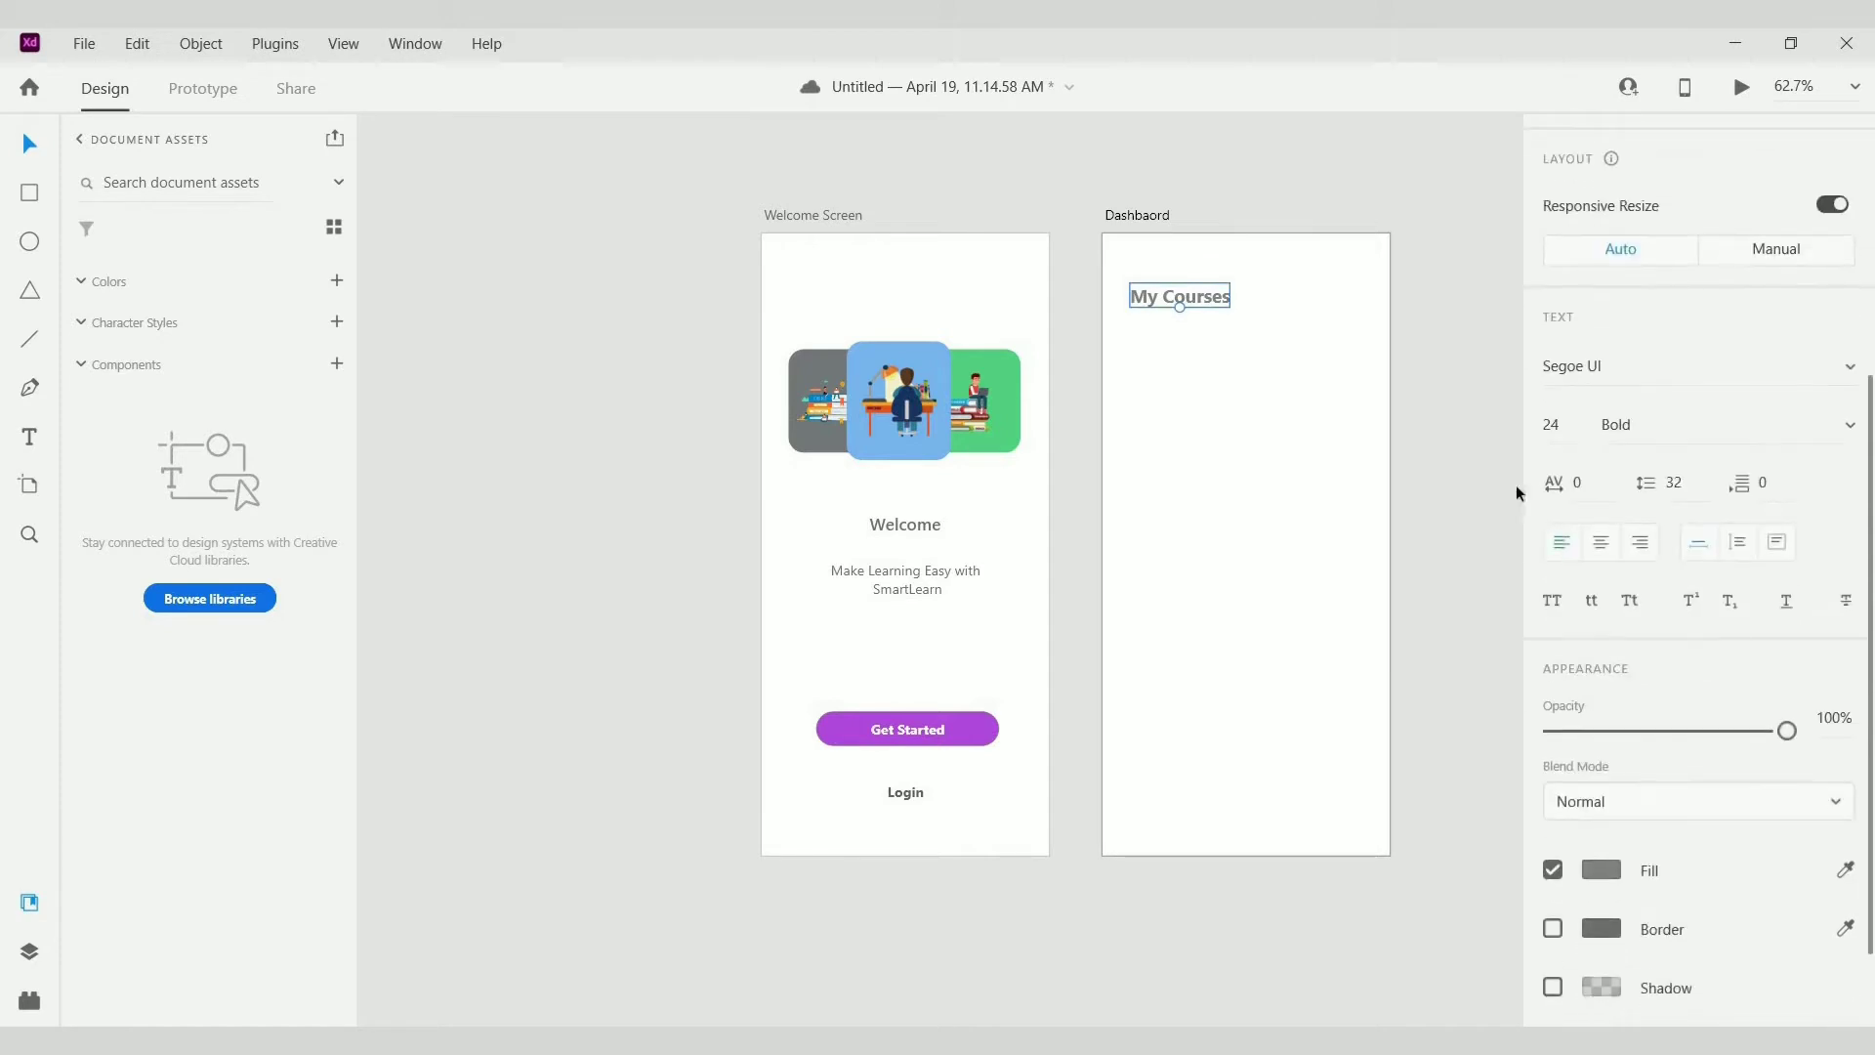
left_click(1232, 395)
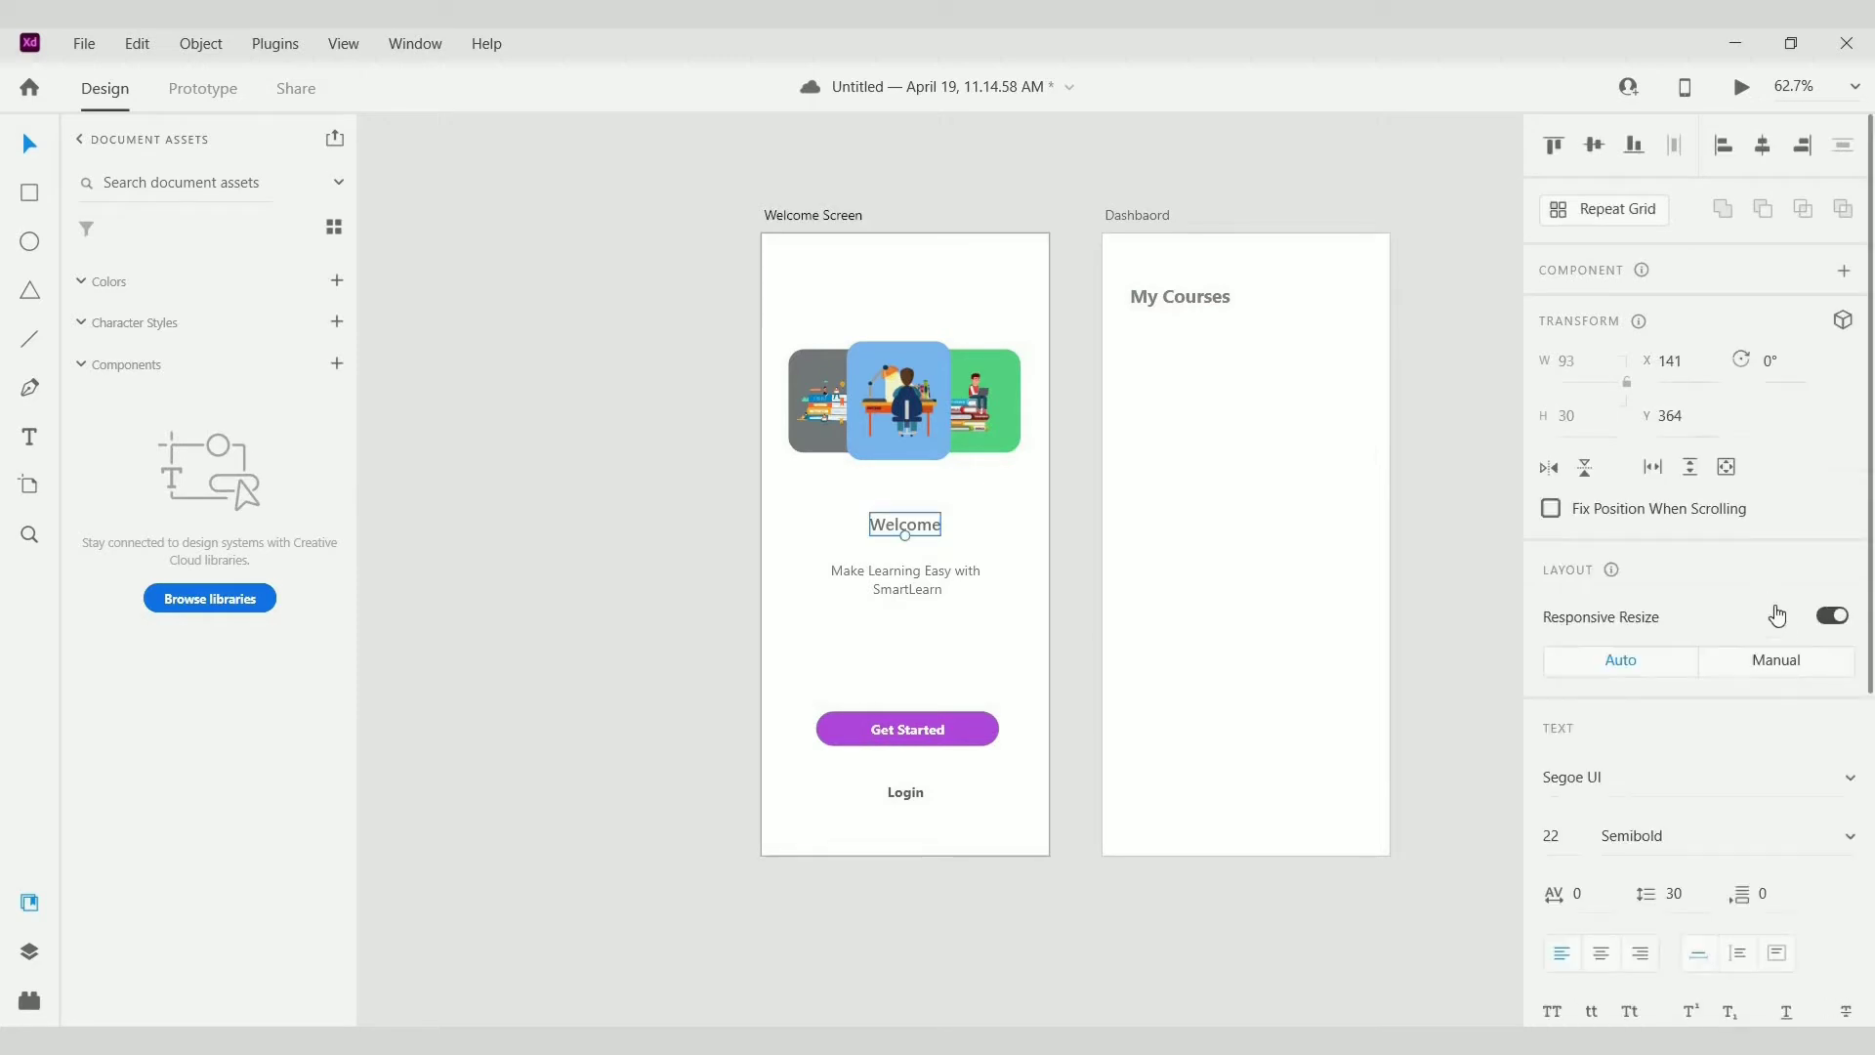
Step: Add the text "All" below the My Courses heading, aligned with its left edge
left_click(1209, 293)
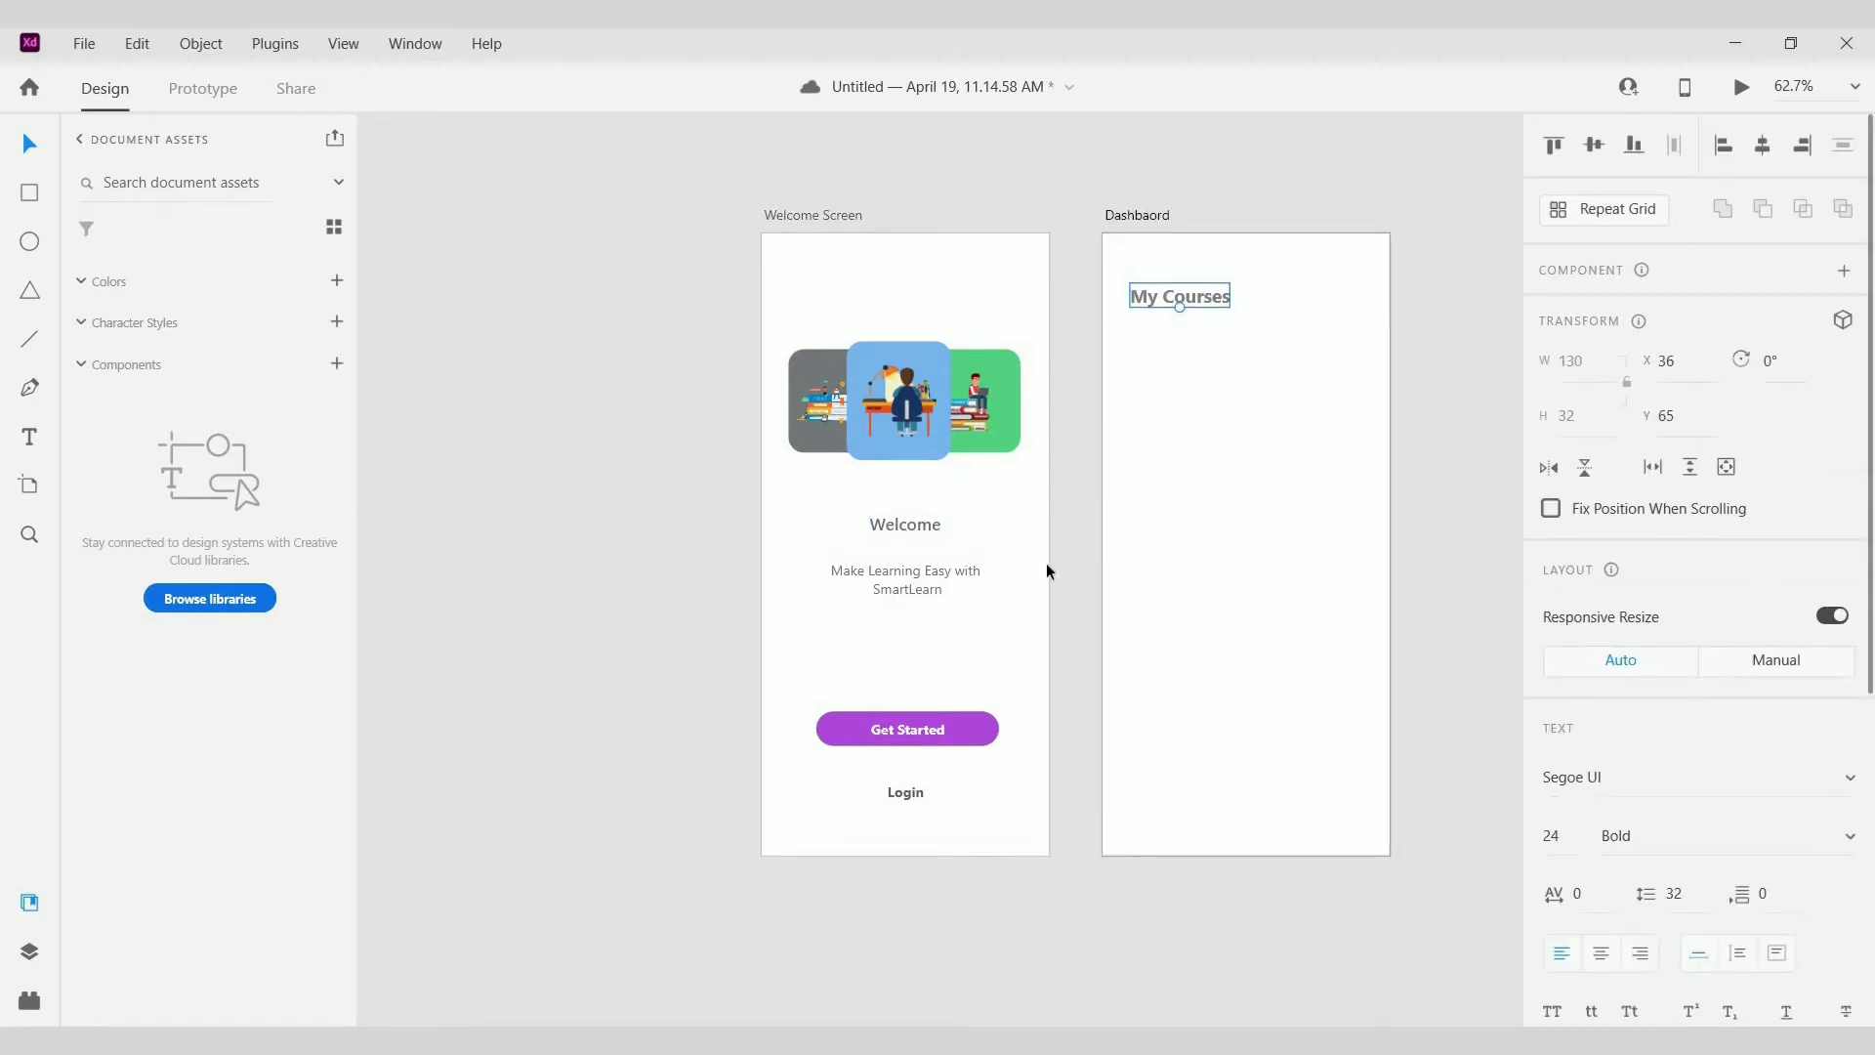
key("Escape")
key("t")
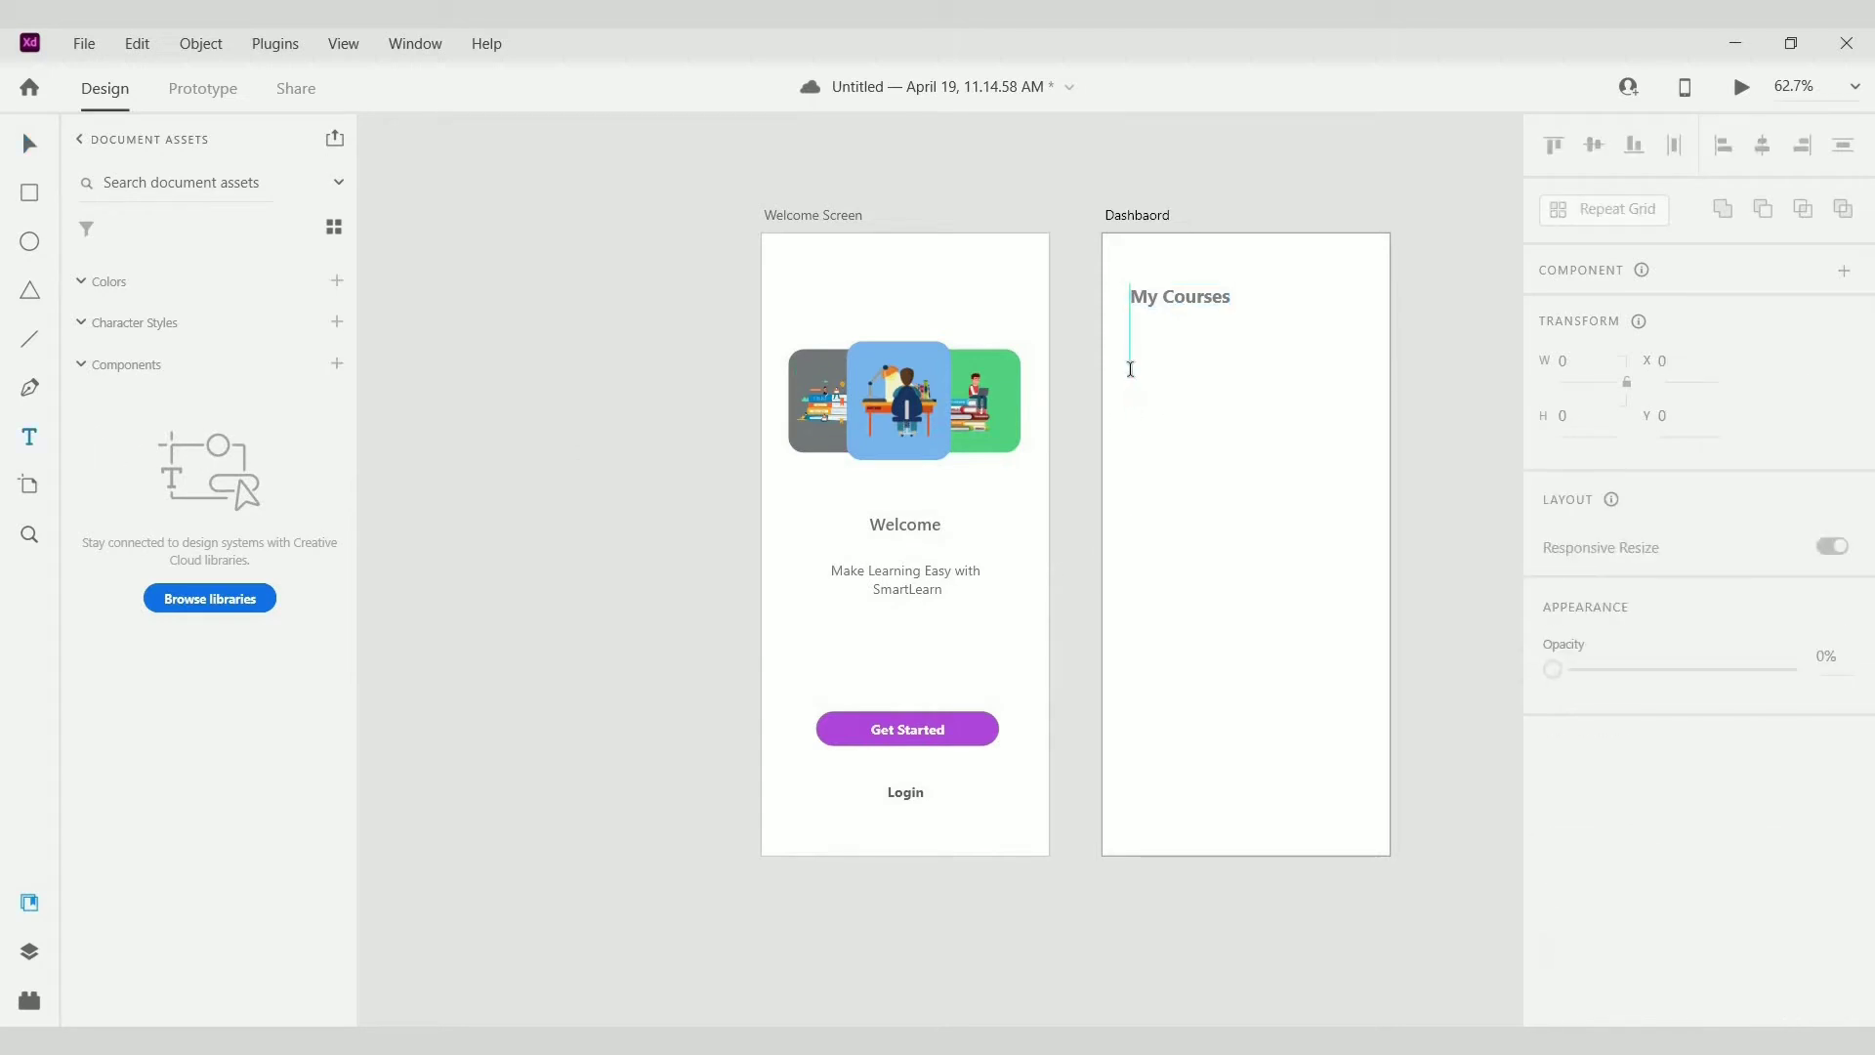
left_click(1130, 368)
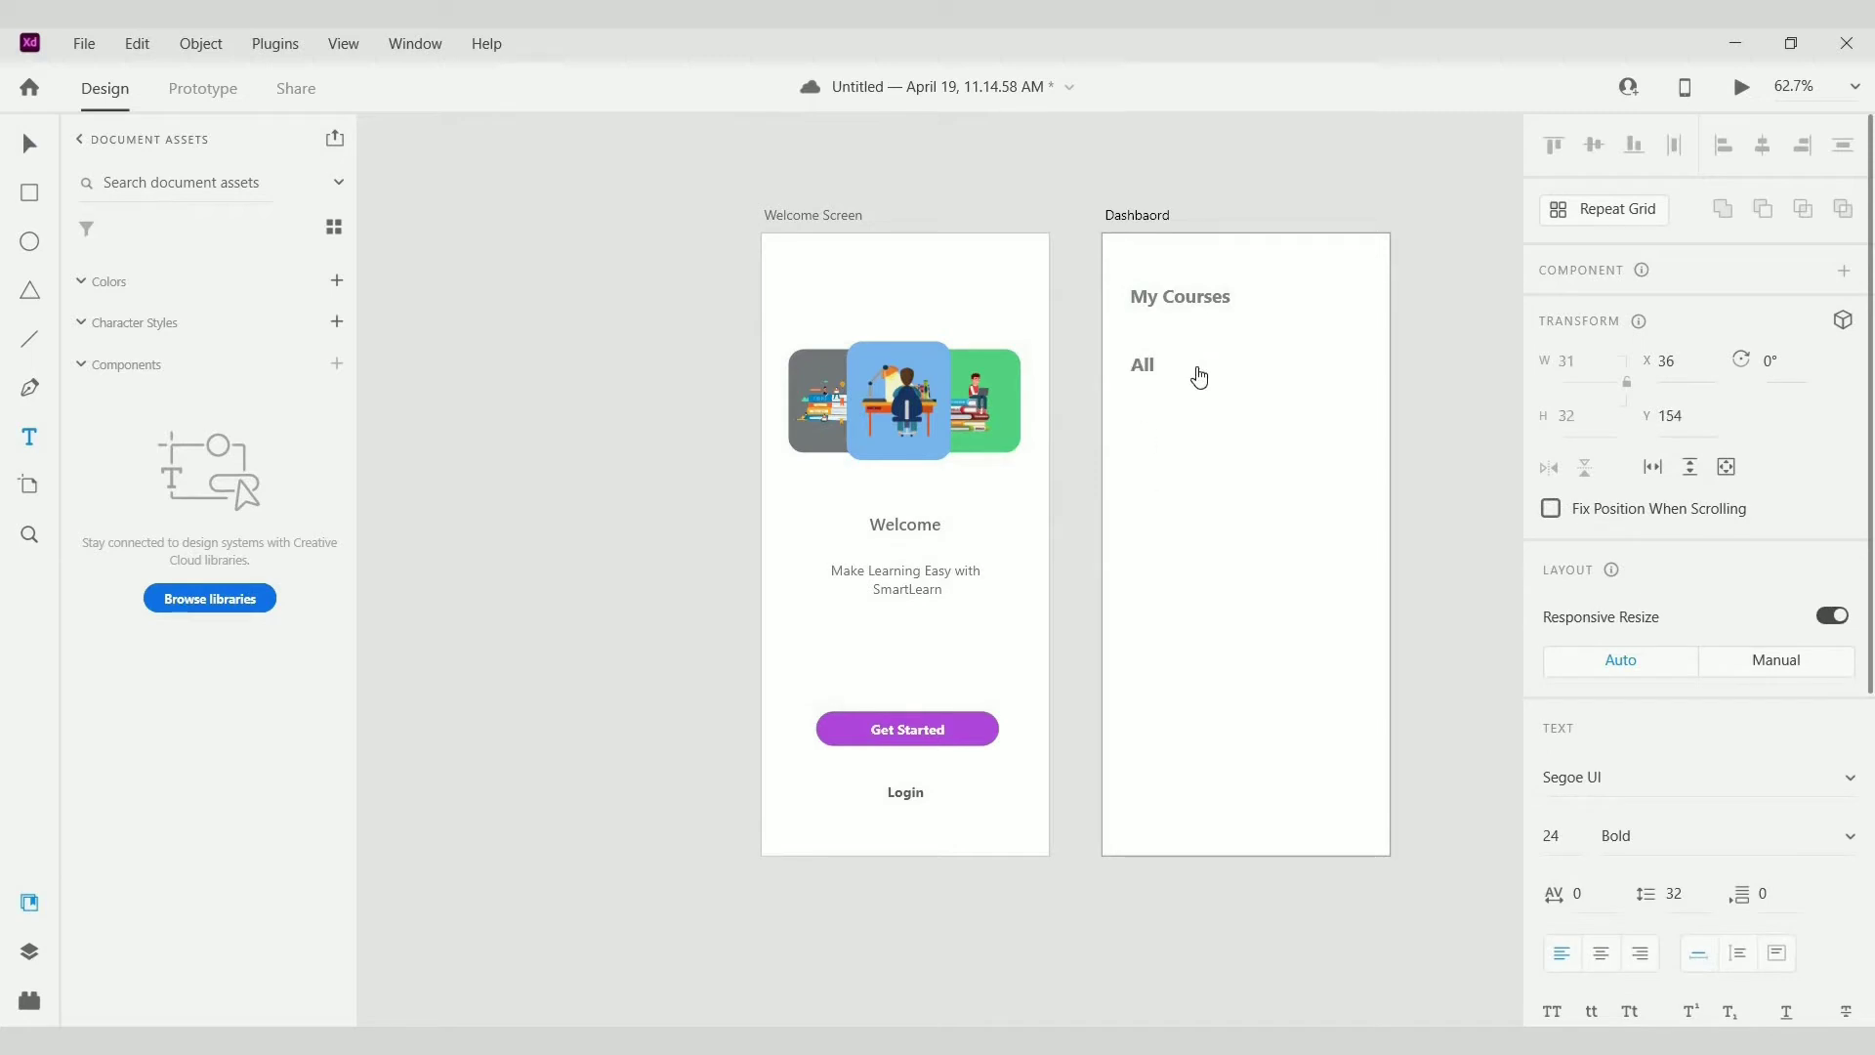
key("Escape")
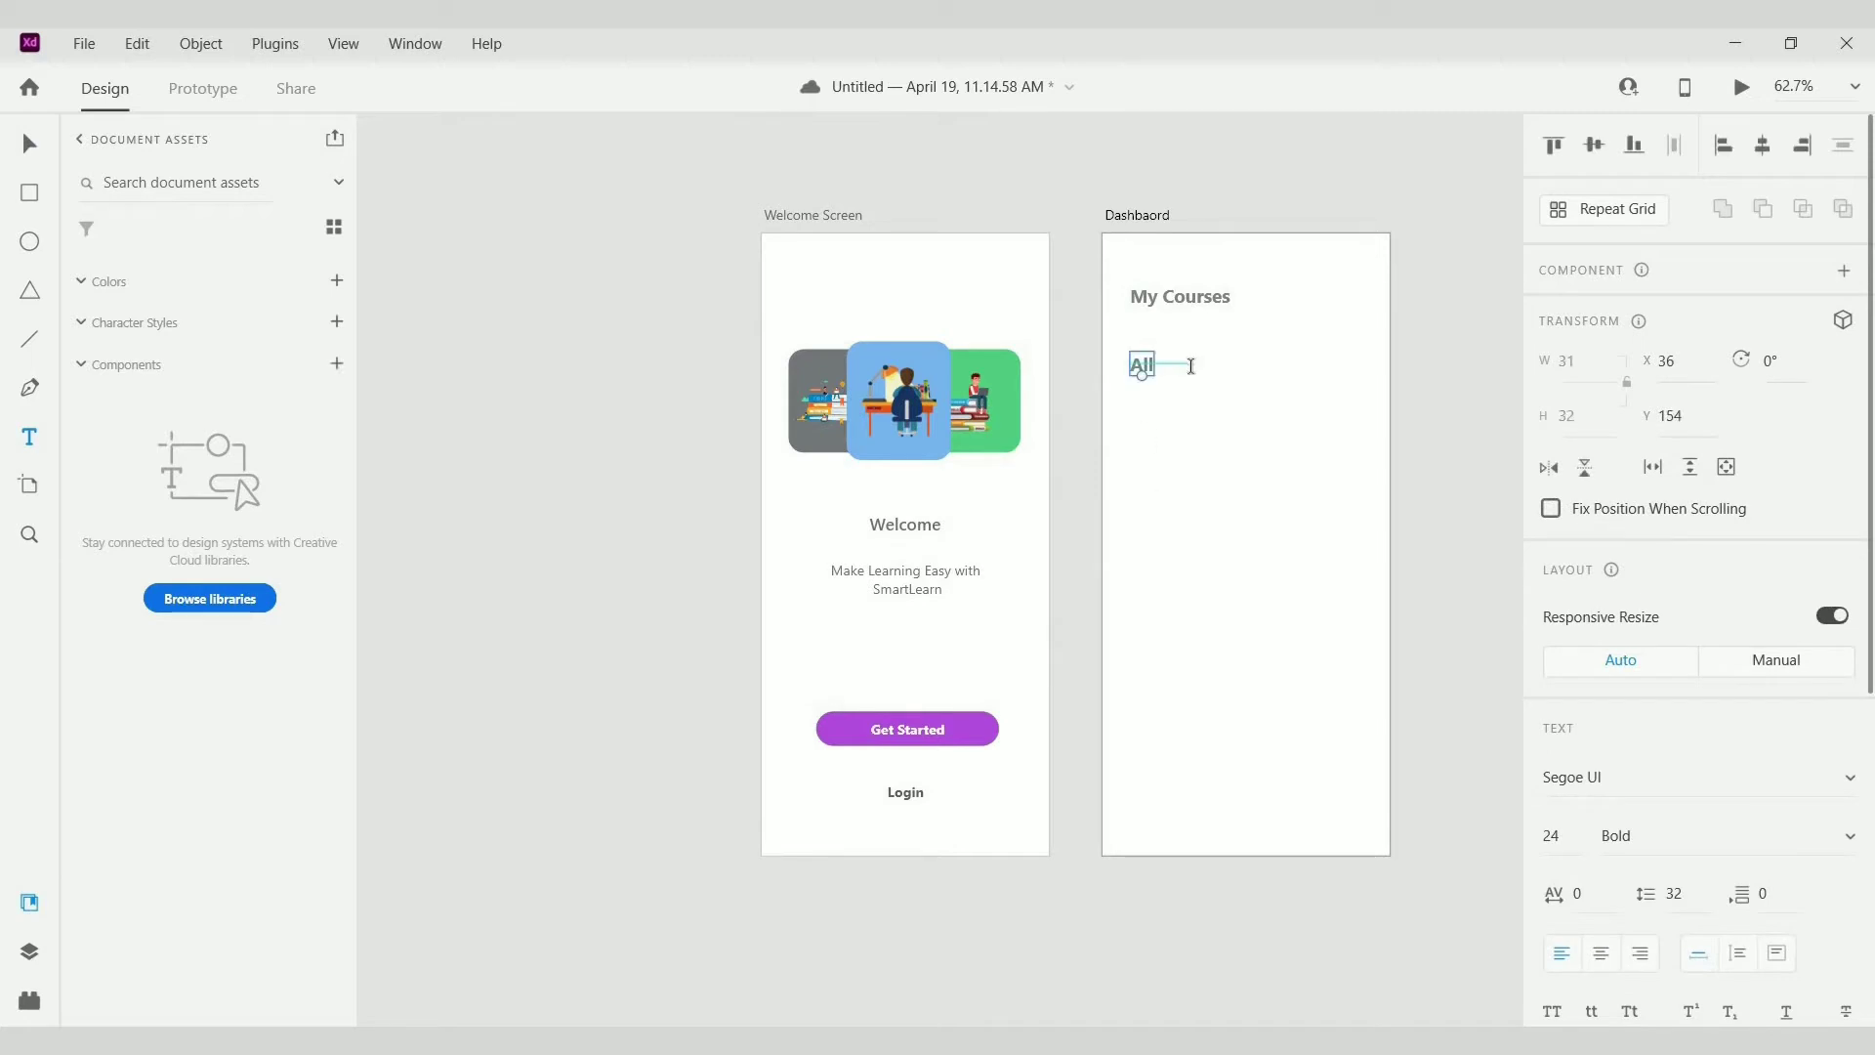
Step: Add the text "Ongoing" on the same row, to the right of All
left_click(1194, 363)
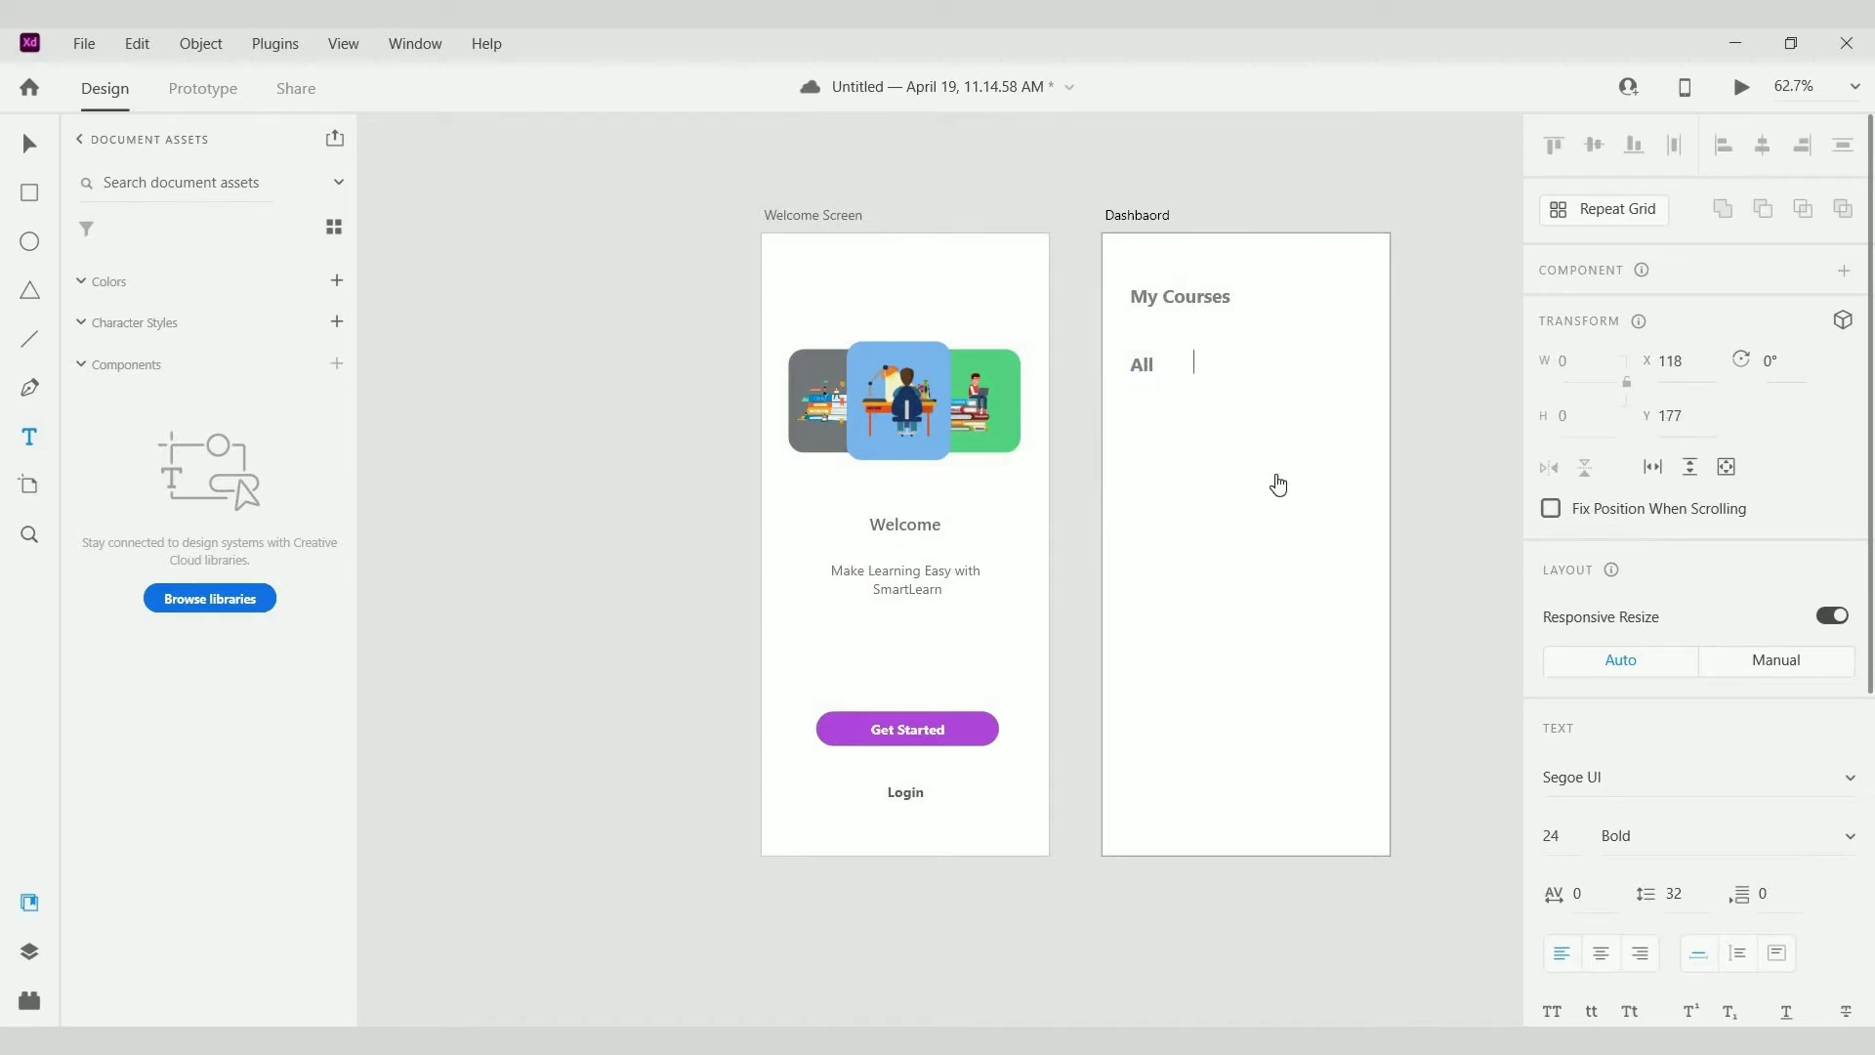
type("Ongoing")
left_click(21, 147)
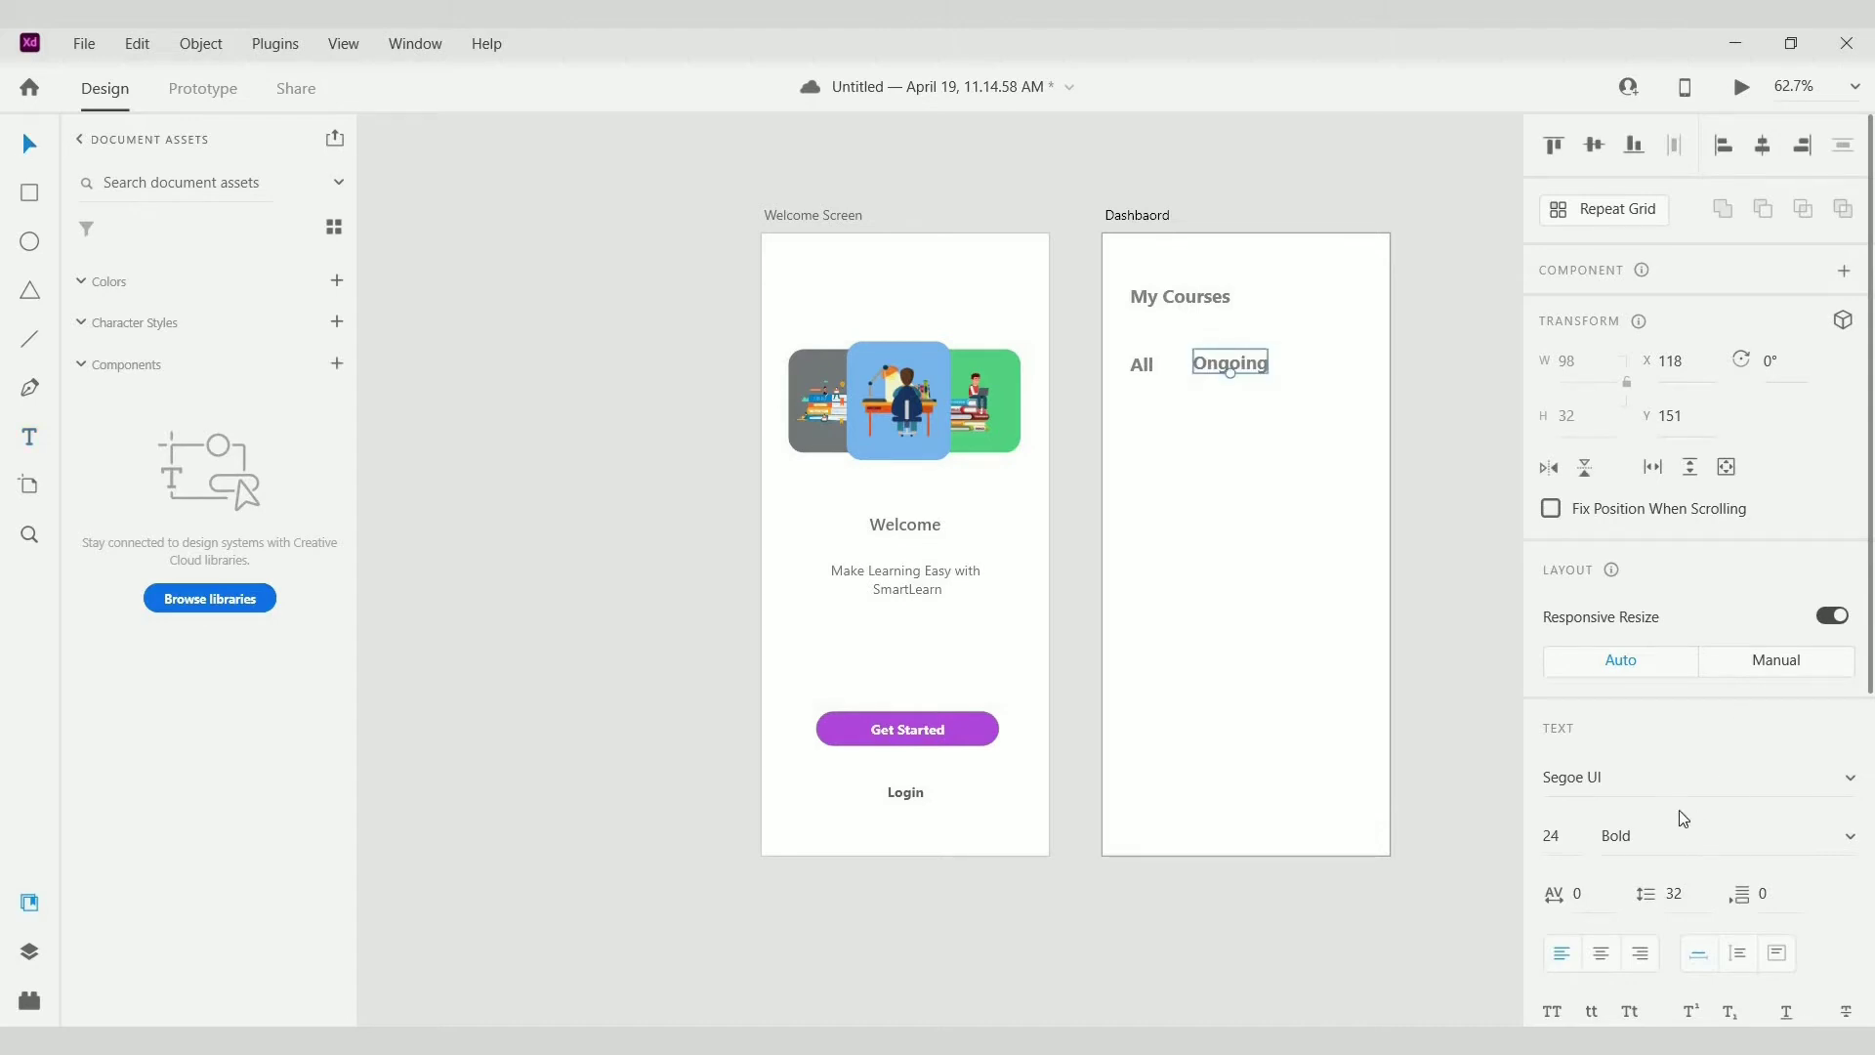
Step: Change the Ongoing label's fill to a lighter gray and set its font weight to Regular
scroll(1684, 817, "down", 5)
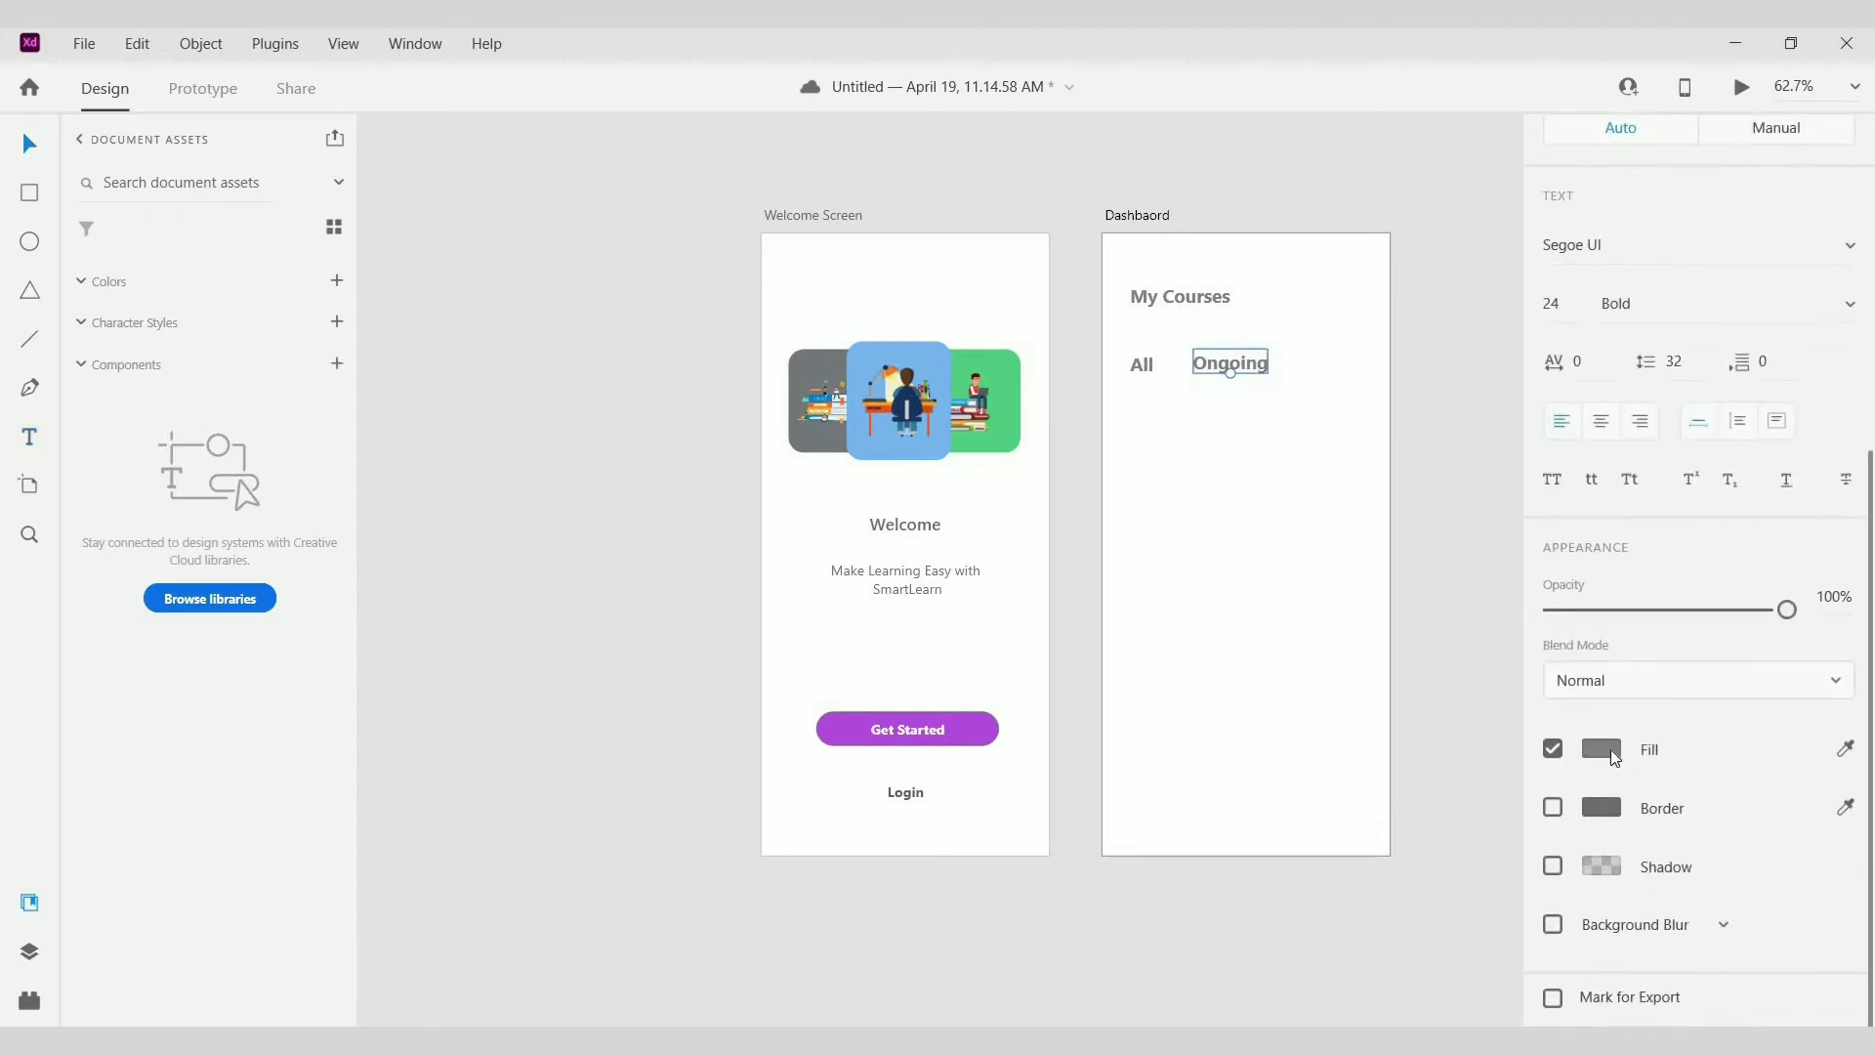
left_click(1603, 749)
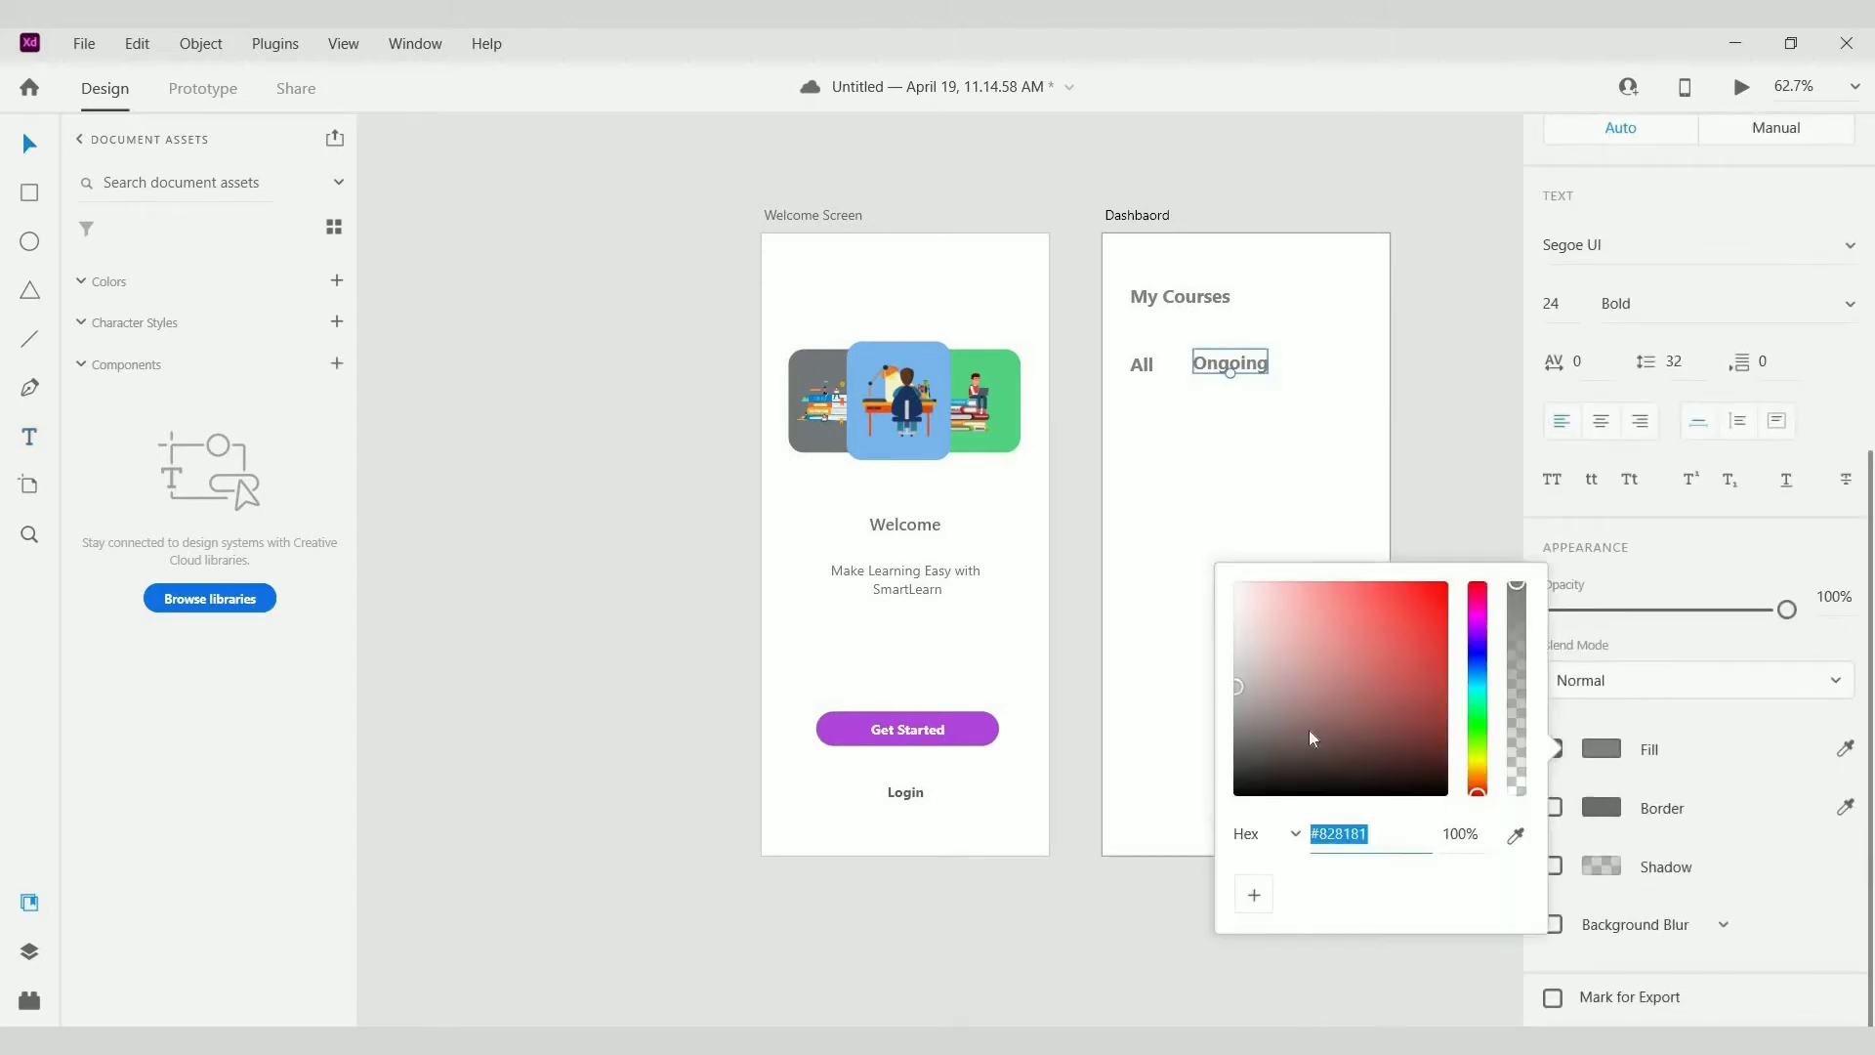
left_click(1238, 649)
left_click_drag(1784, 613, 1768, 614)
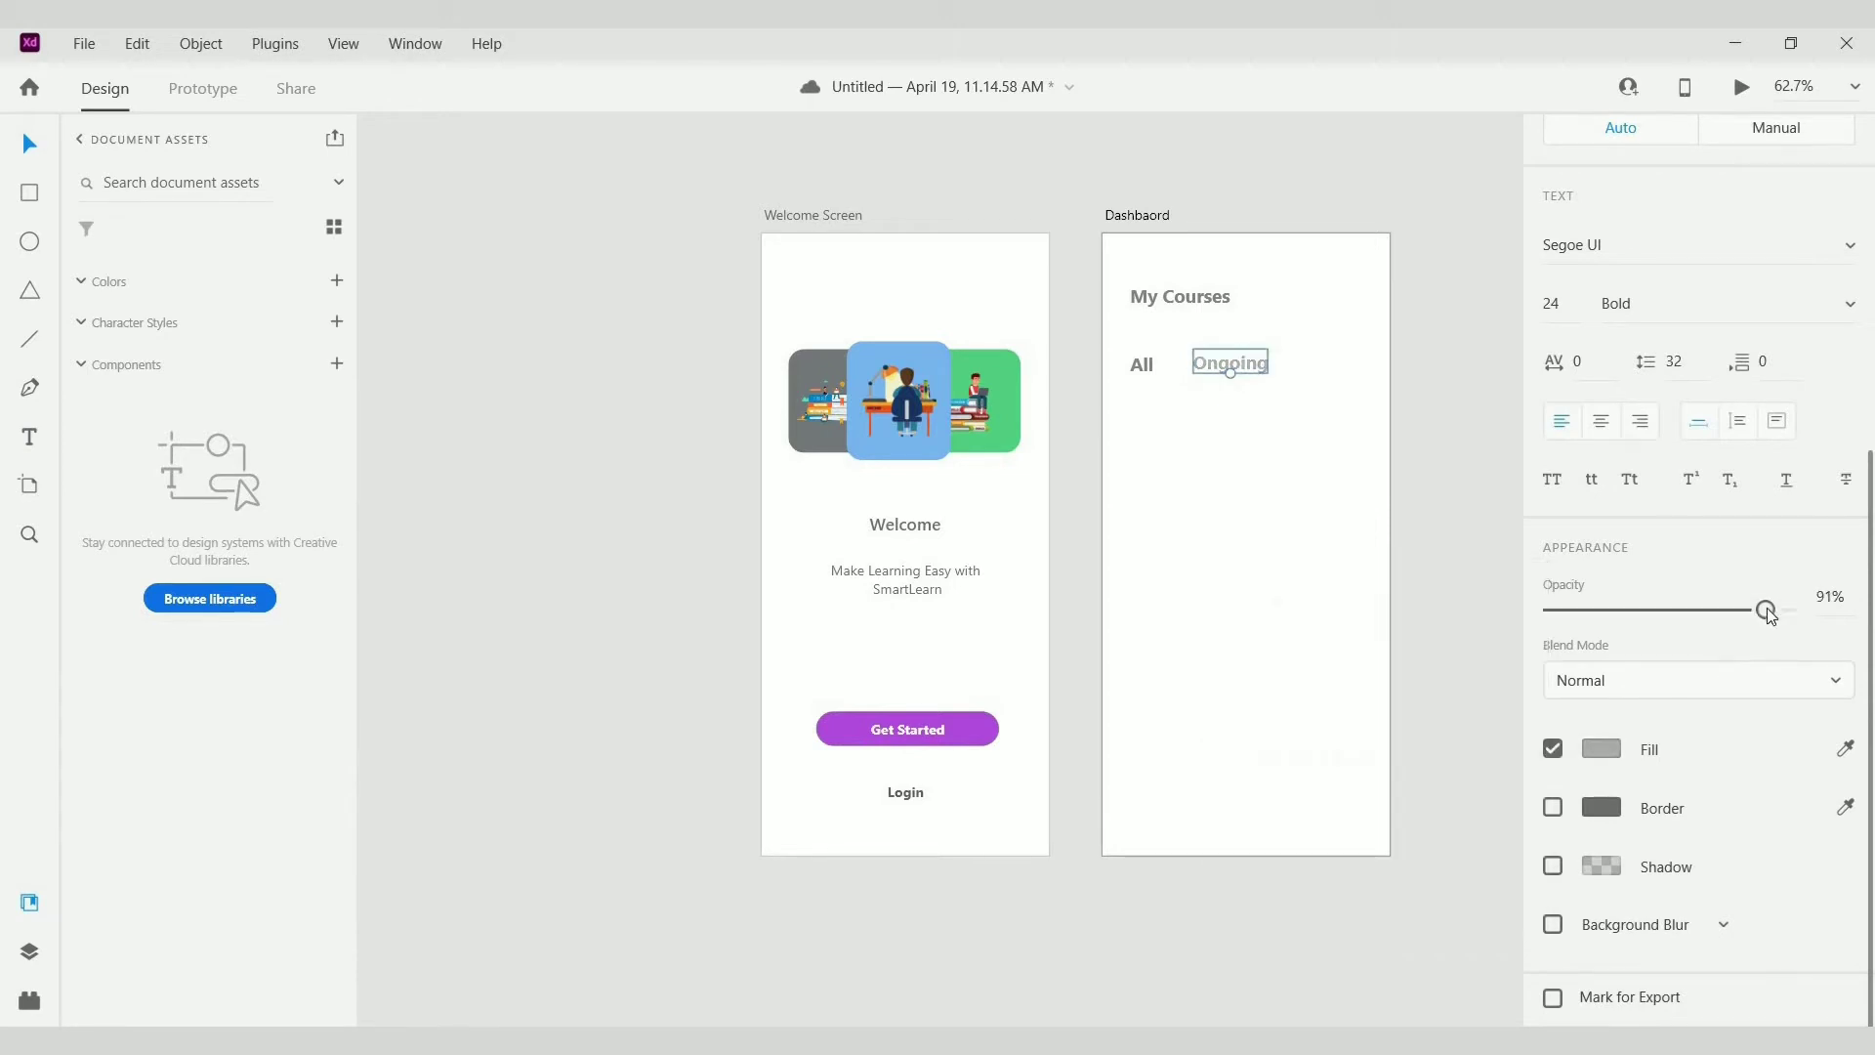
key("ctrl+z")
left_click(1661, 305)
key("Return")
Step: Set the All label's font weight to Semibold and reduce its font size slightly
left_click(1140, 366)
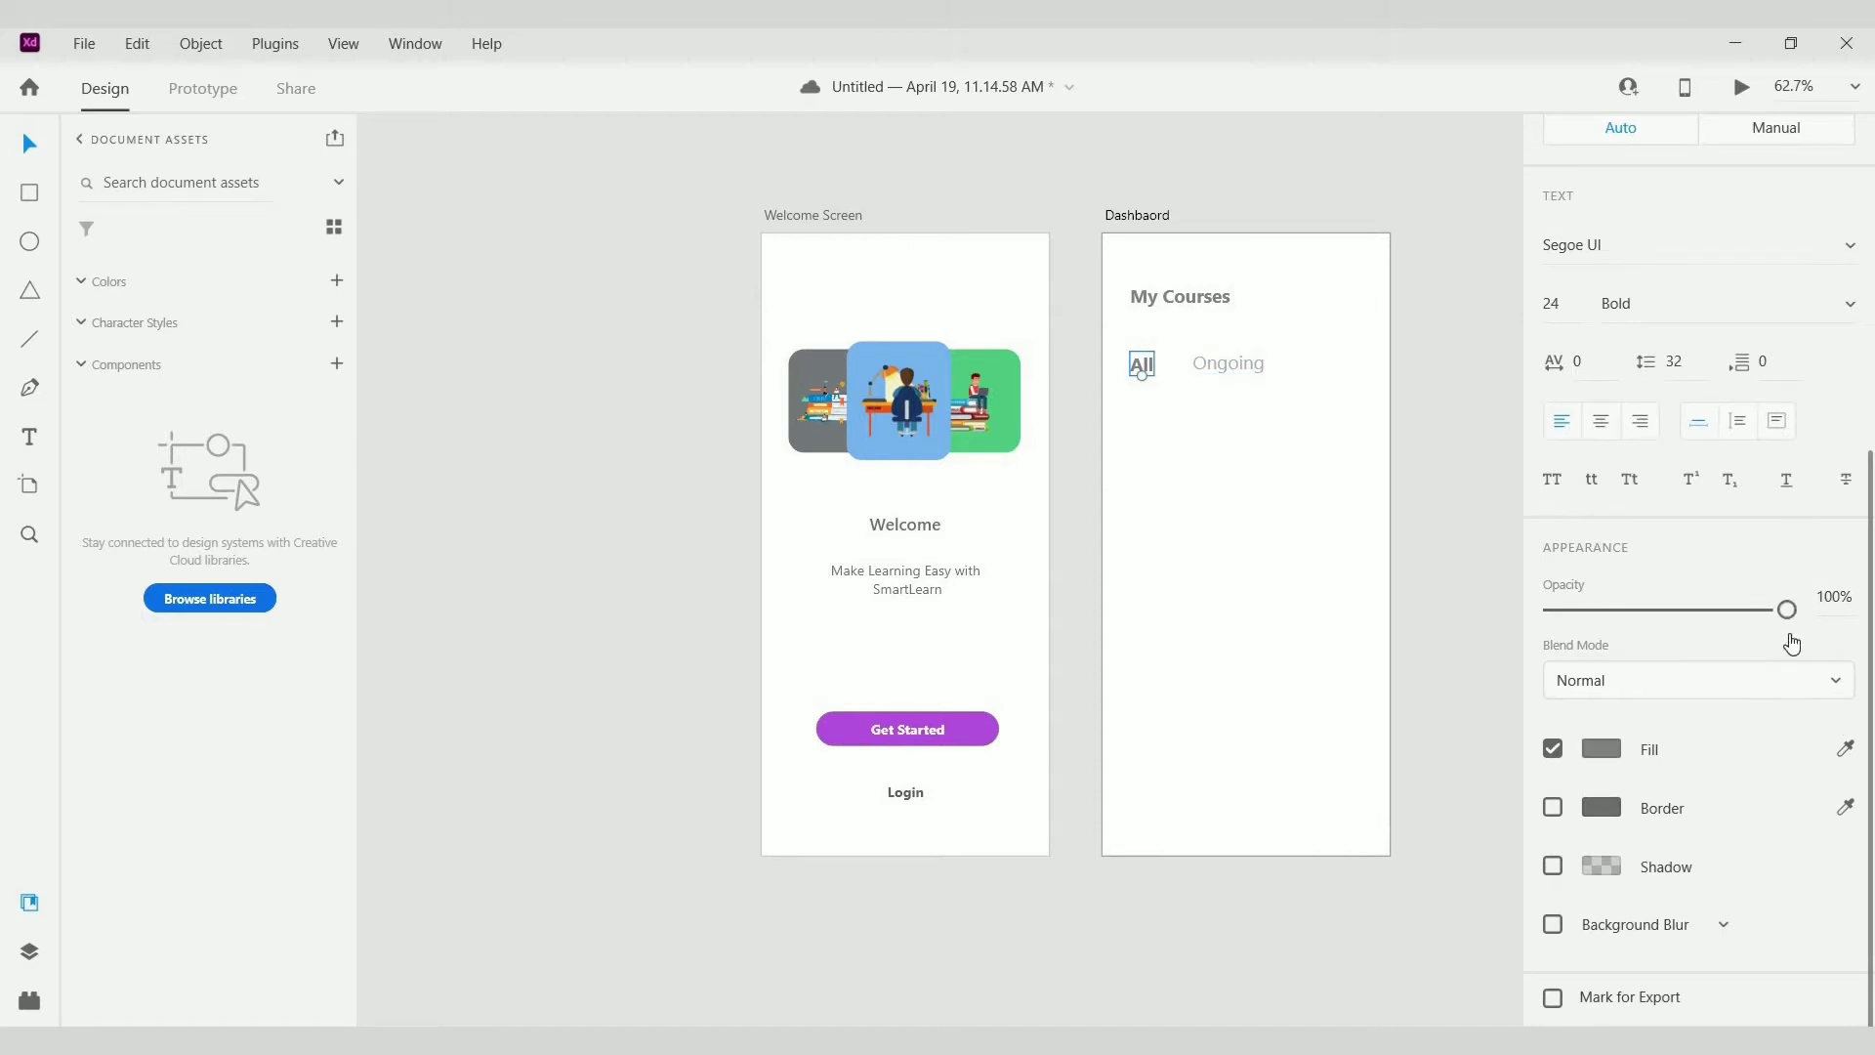
left_click(1681, 311)
left_click(1670, 359)
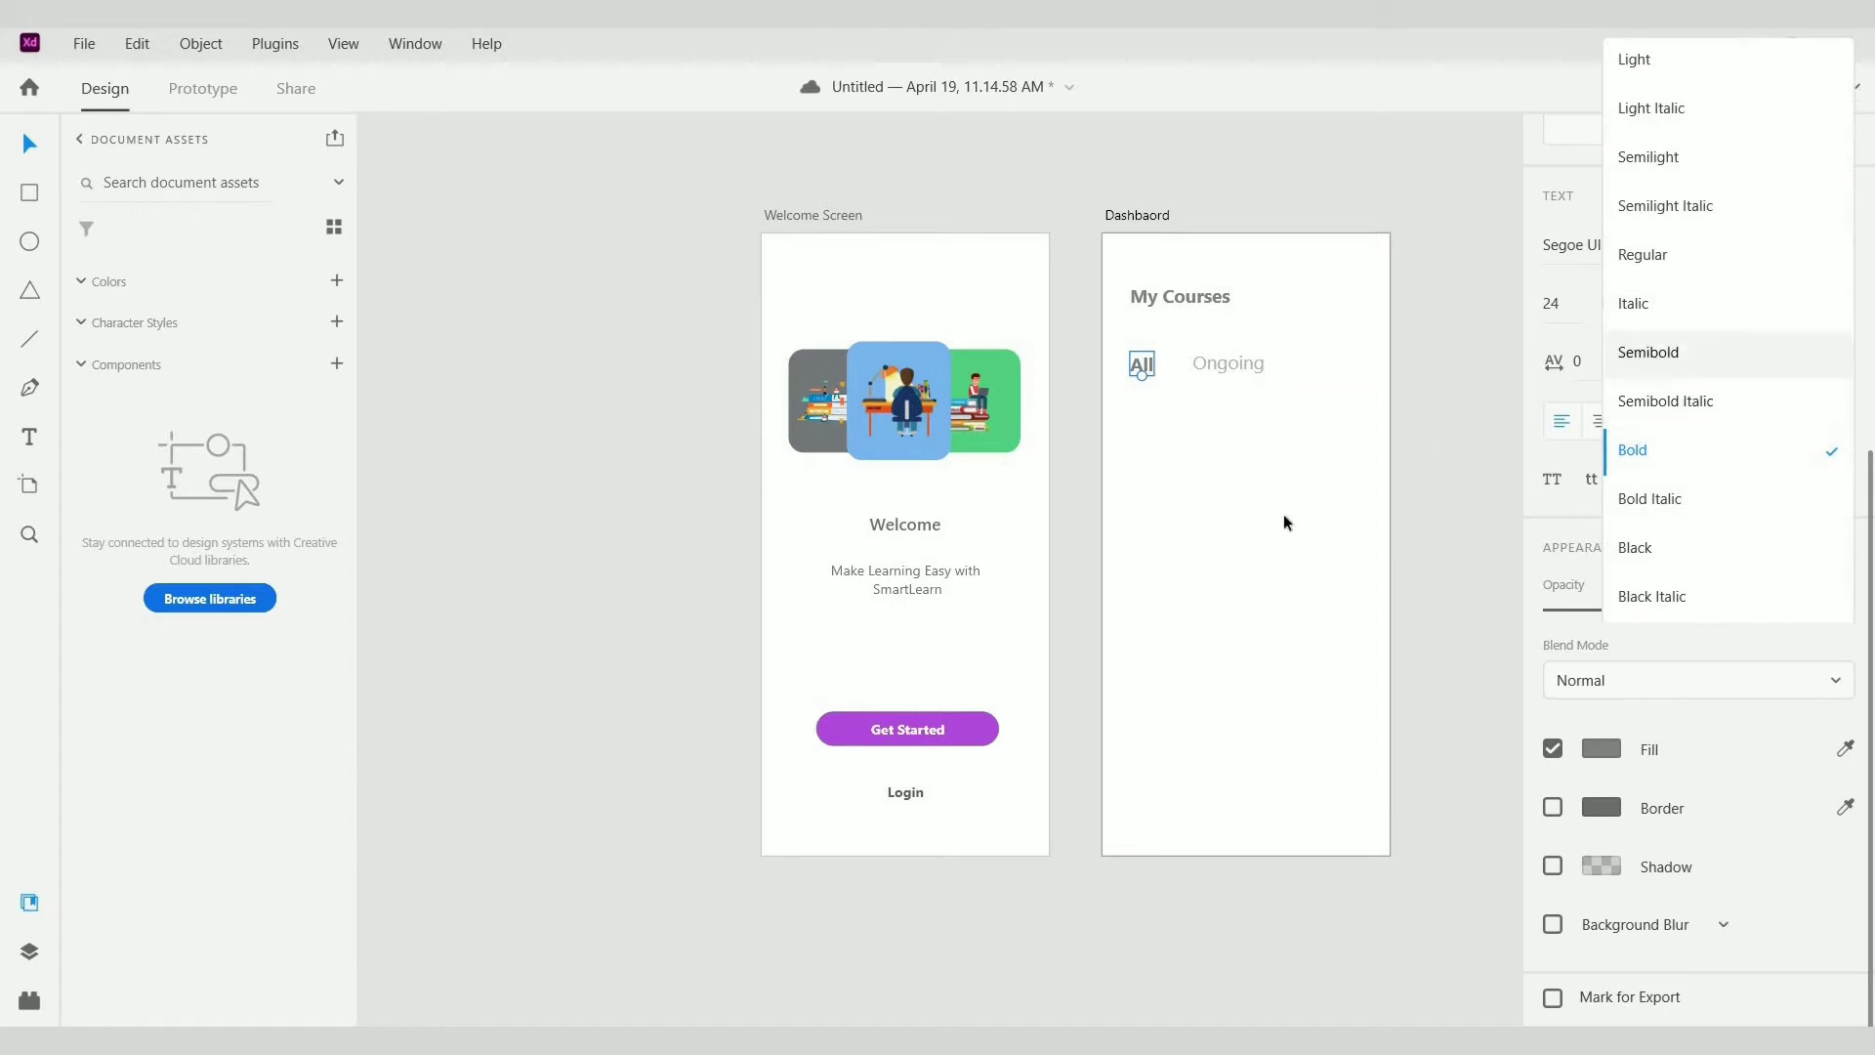
left_click(1436, 533)
left_click(1139, 363)
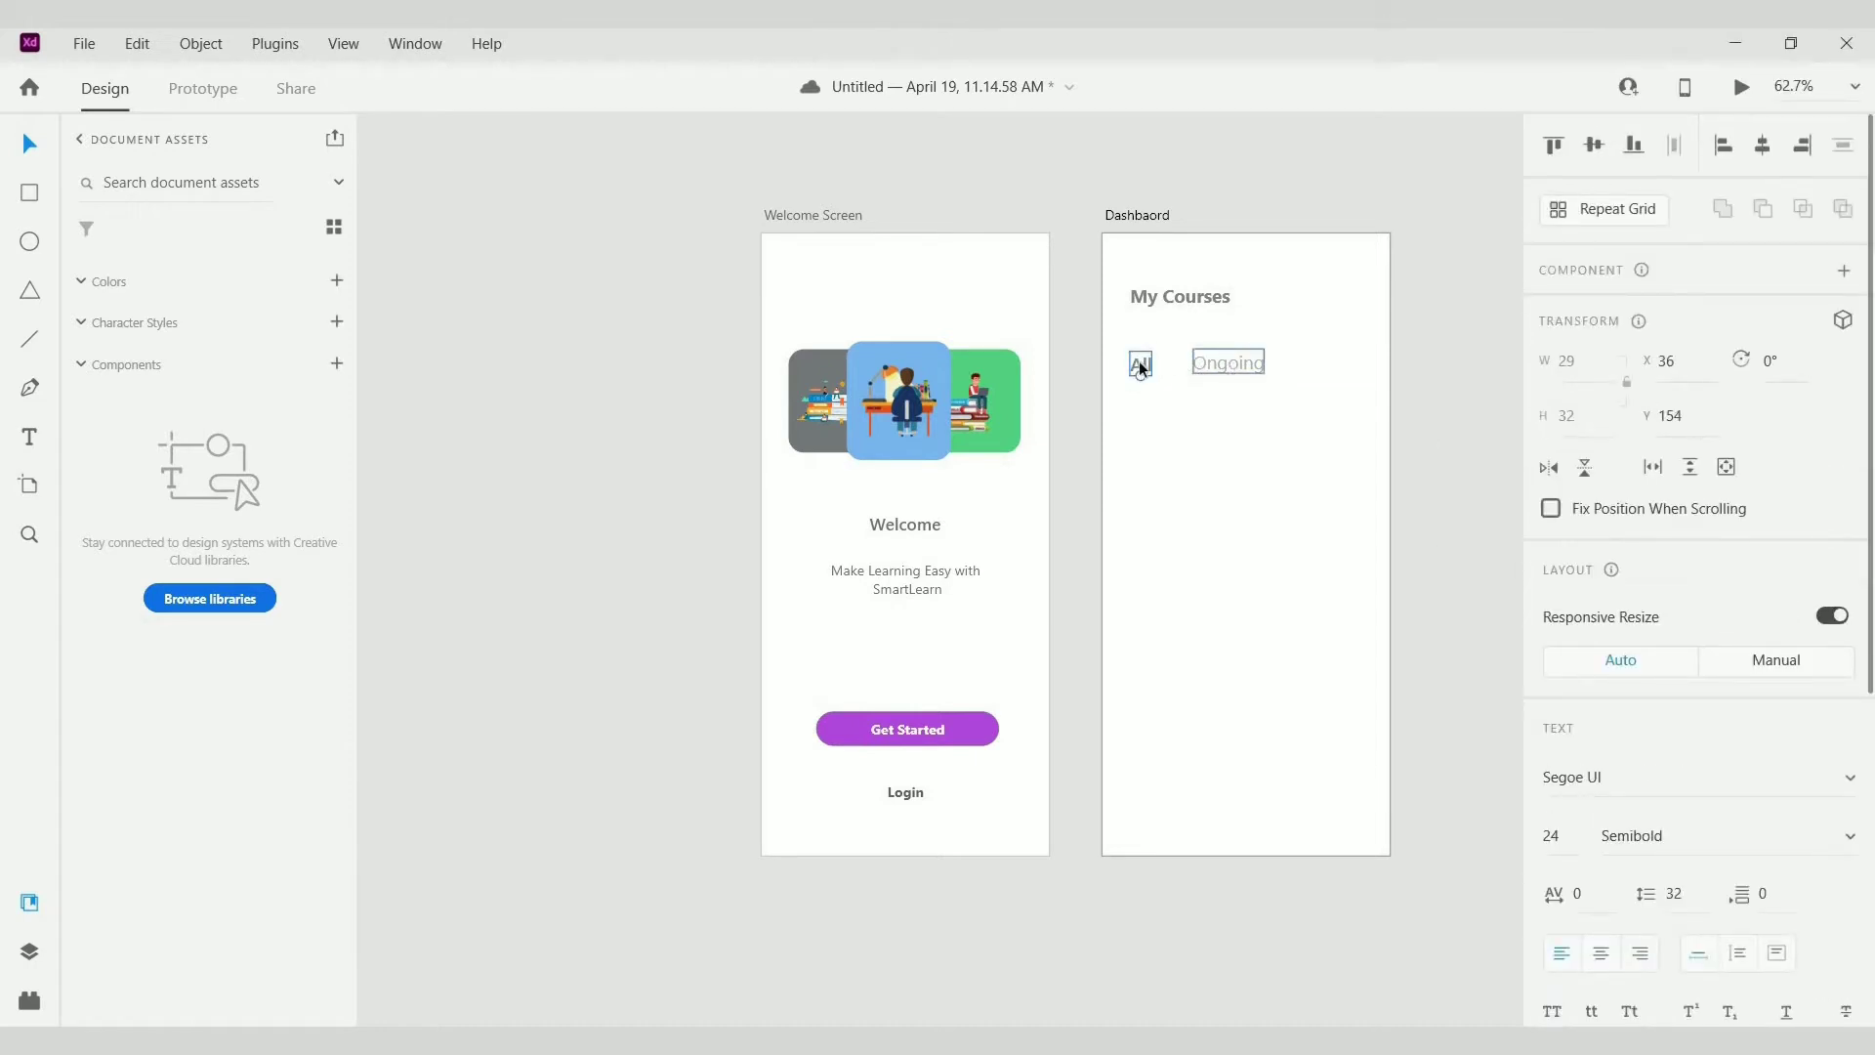
left_click(1565, 829)
key("Down")
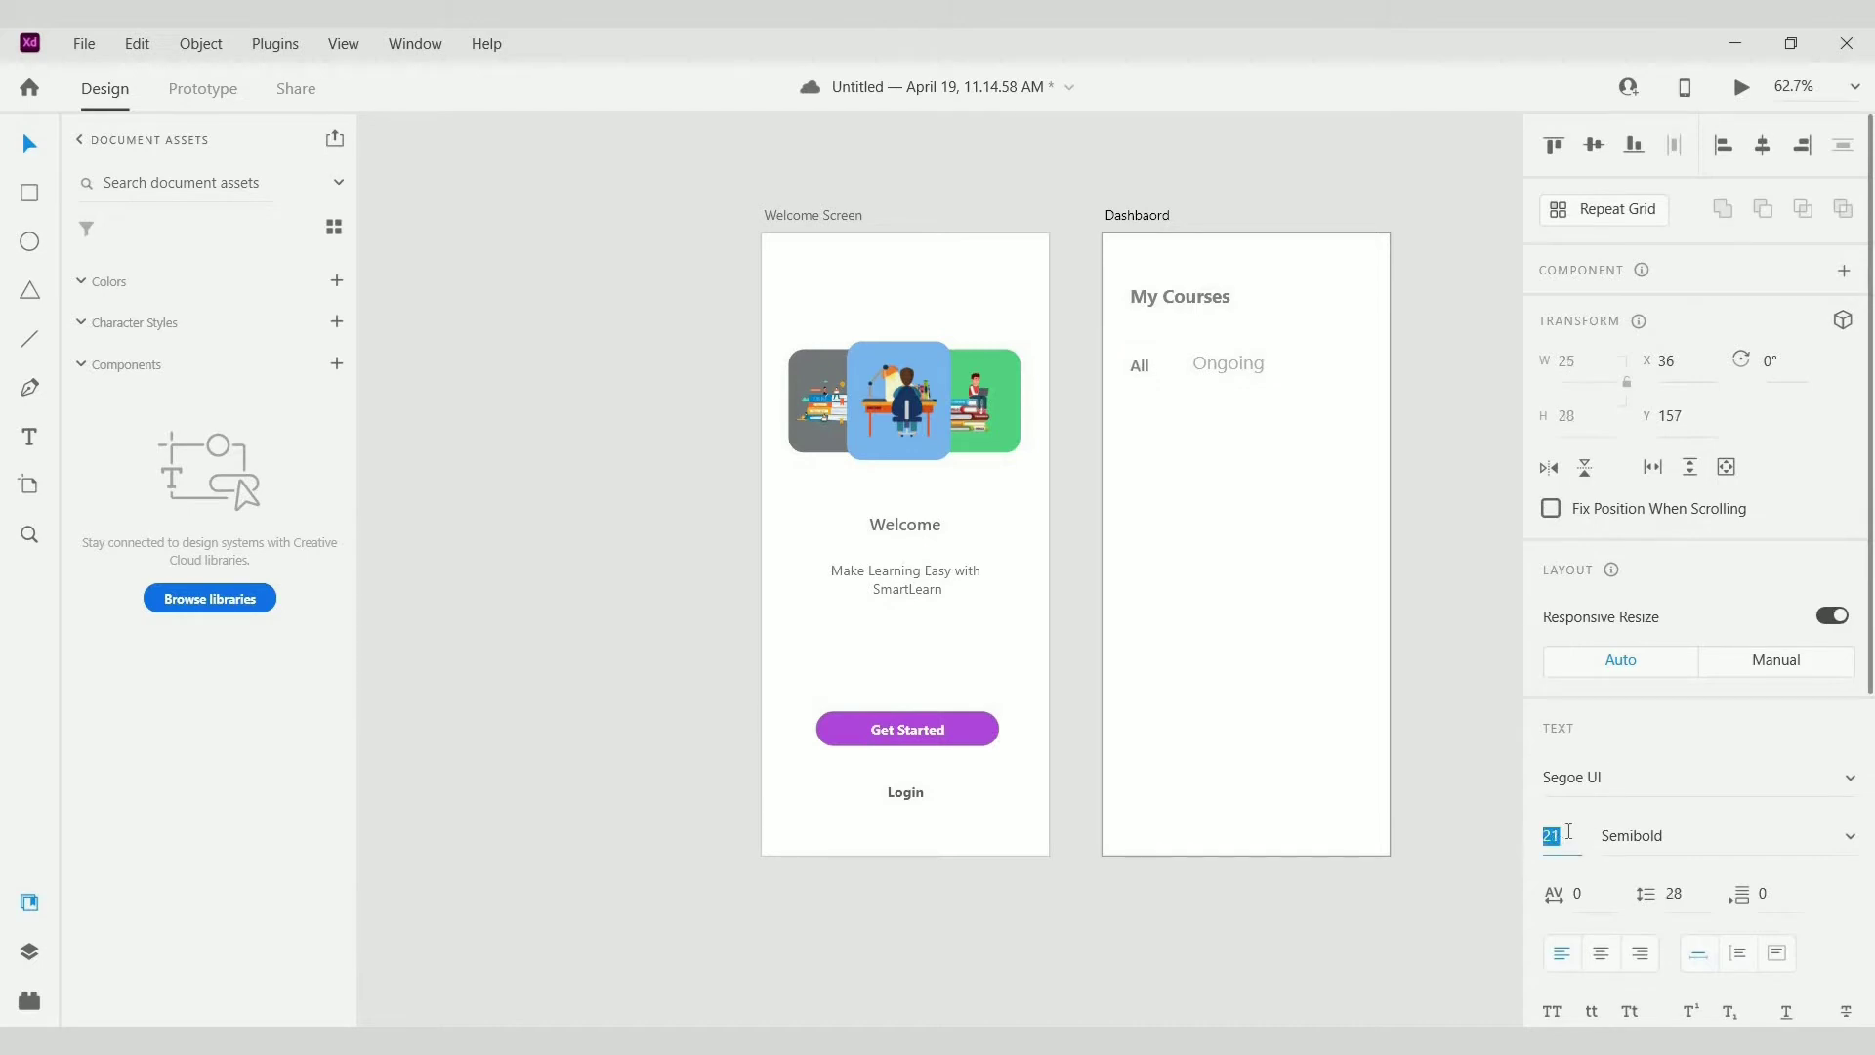
key("Down")
Step: Set the Ongoing label's font size to 22 and move it slightly to line up with All
left_click(1210, 357)
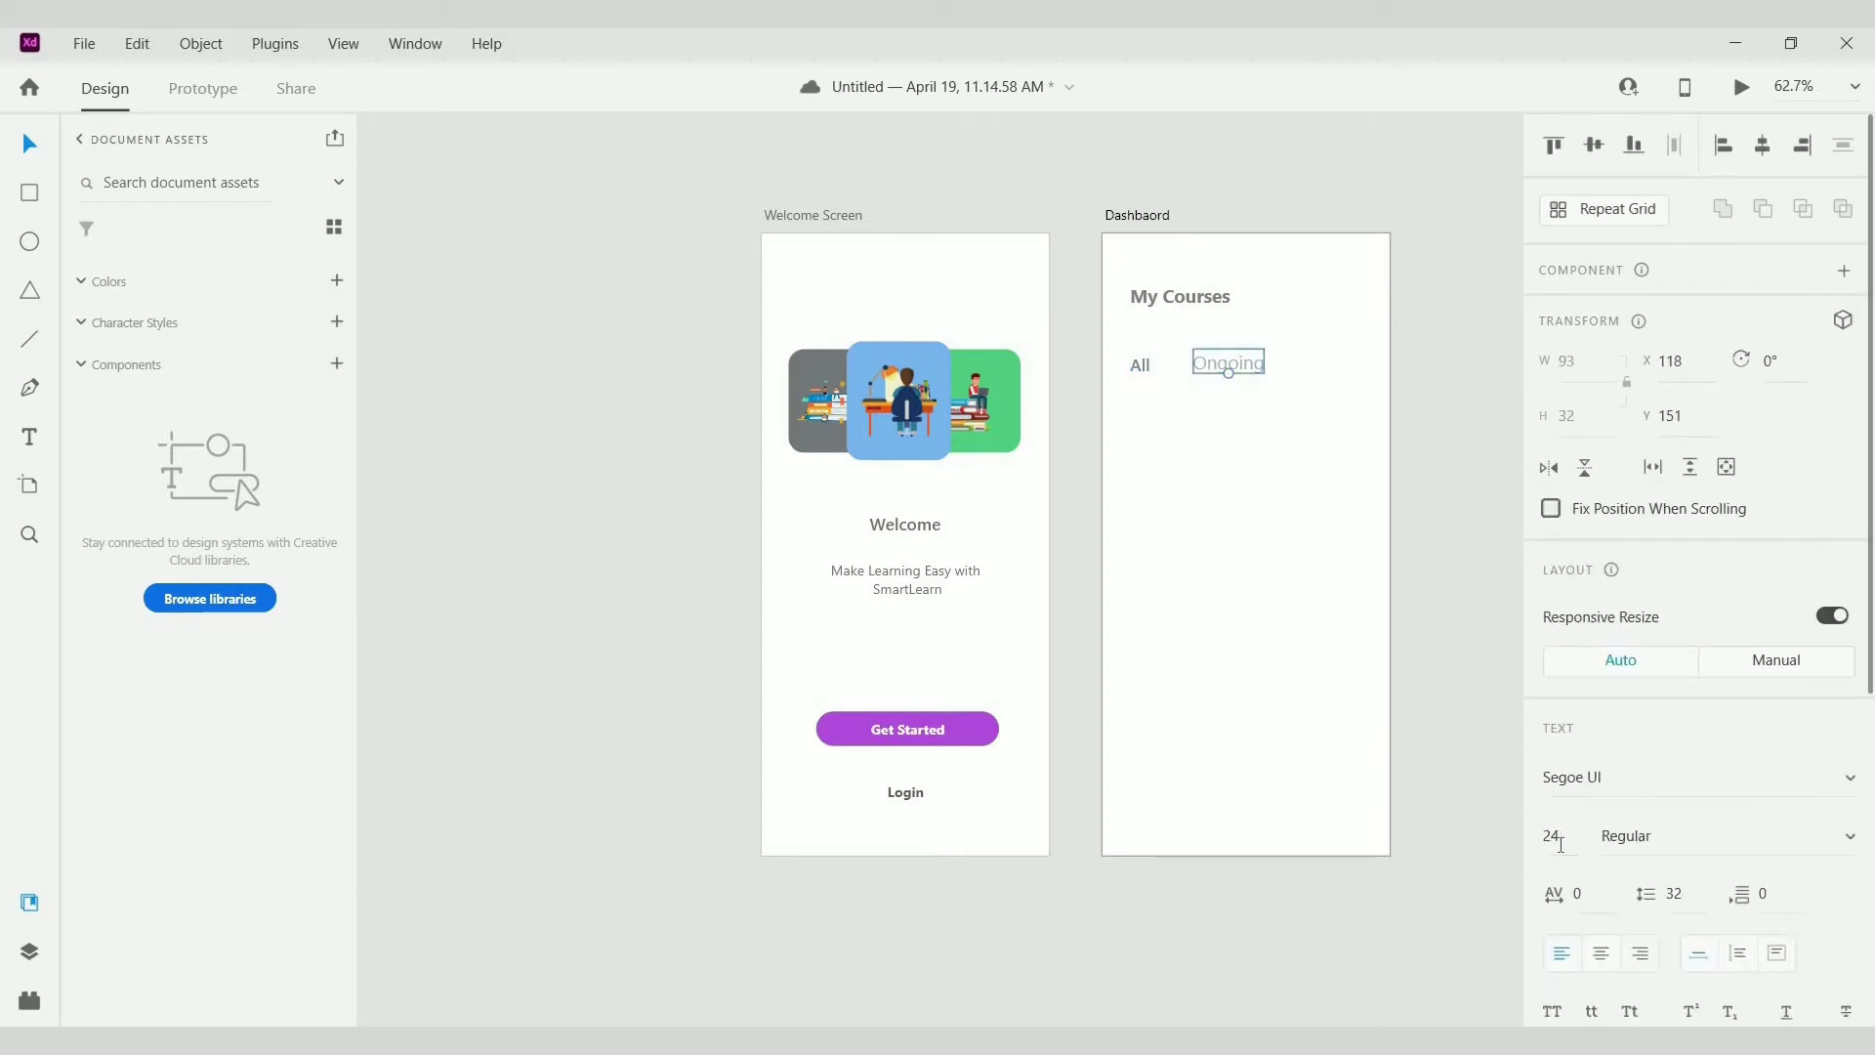
left_click(1561, 838)
key("Down")
key("Down")
left_click(1233, 420)
left_click(1203, 363)
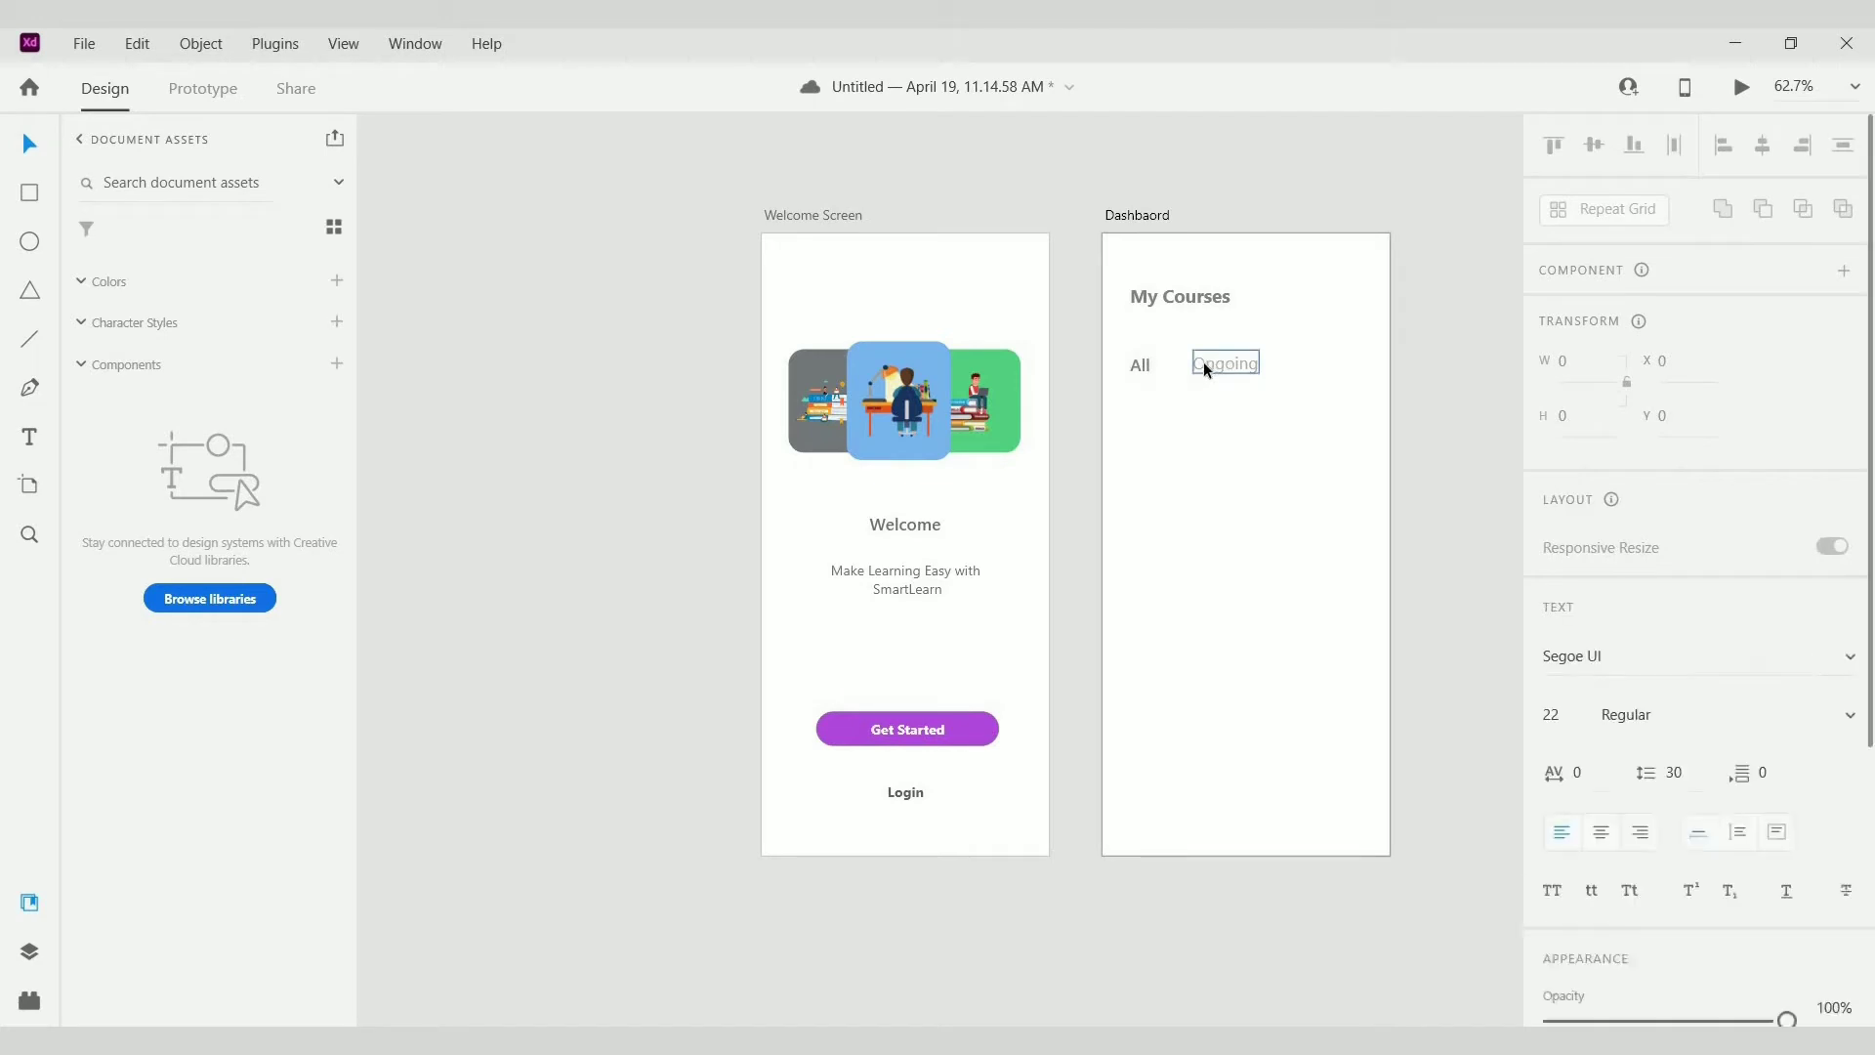
left_click_drag(1206, 364, 1226, 368)
left_click(1248, 397)
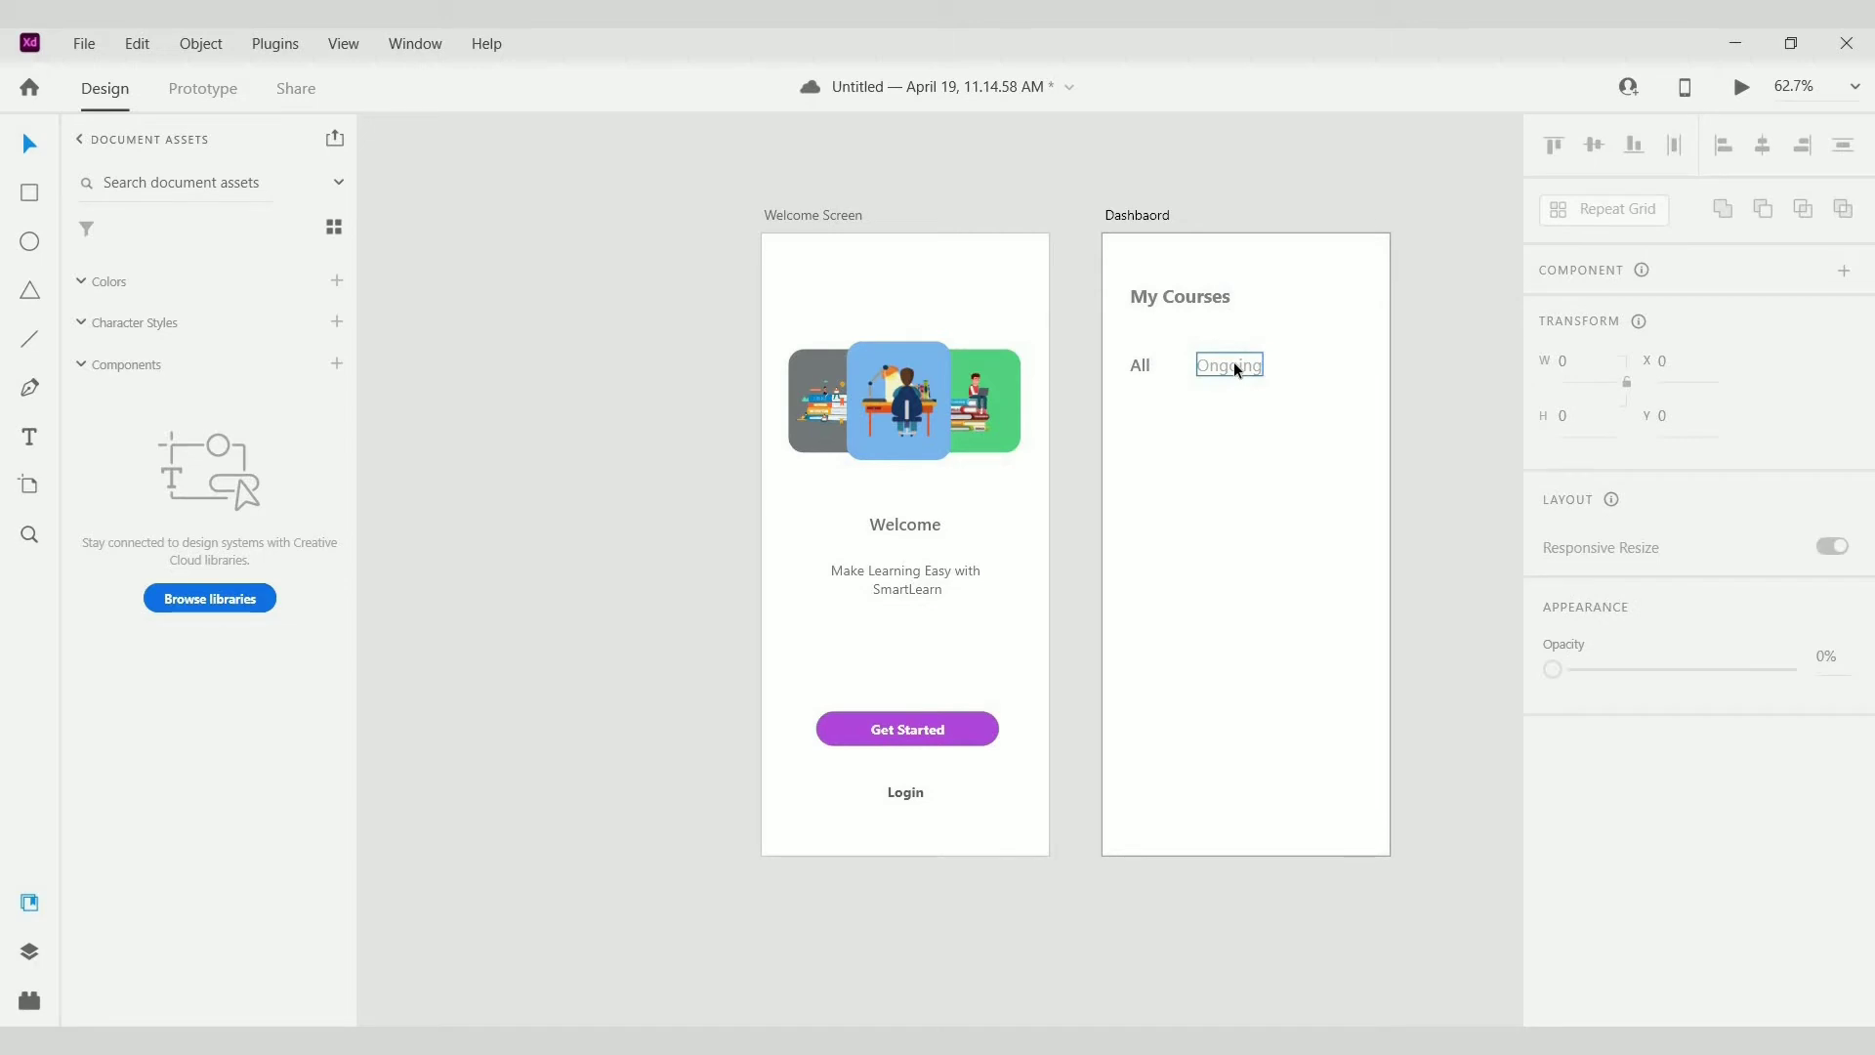
Step: Duplicate the Ongoing label further right on the same row and change the copy's text to "Completed"
left_click_drag(1234, 361, 1330, 360)
key("Return")
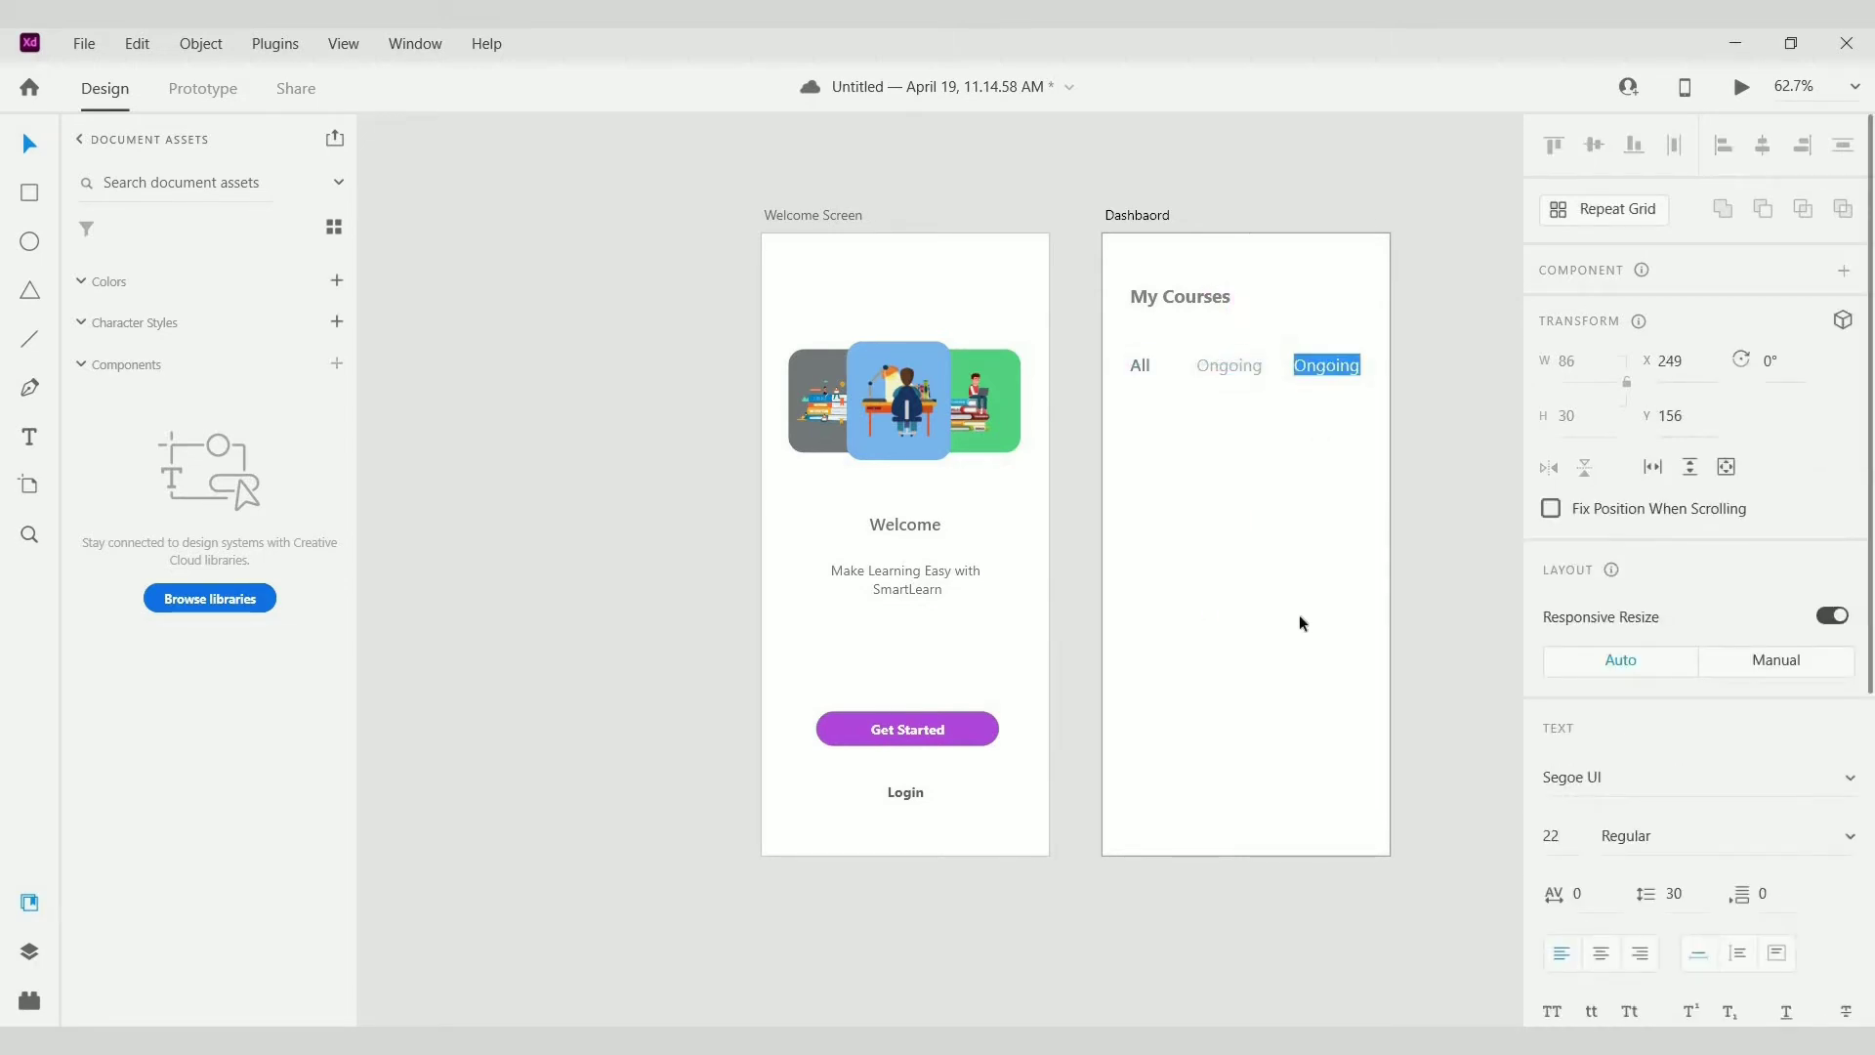
type("Com")
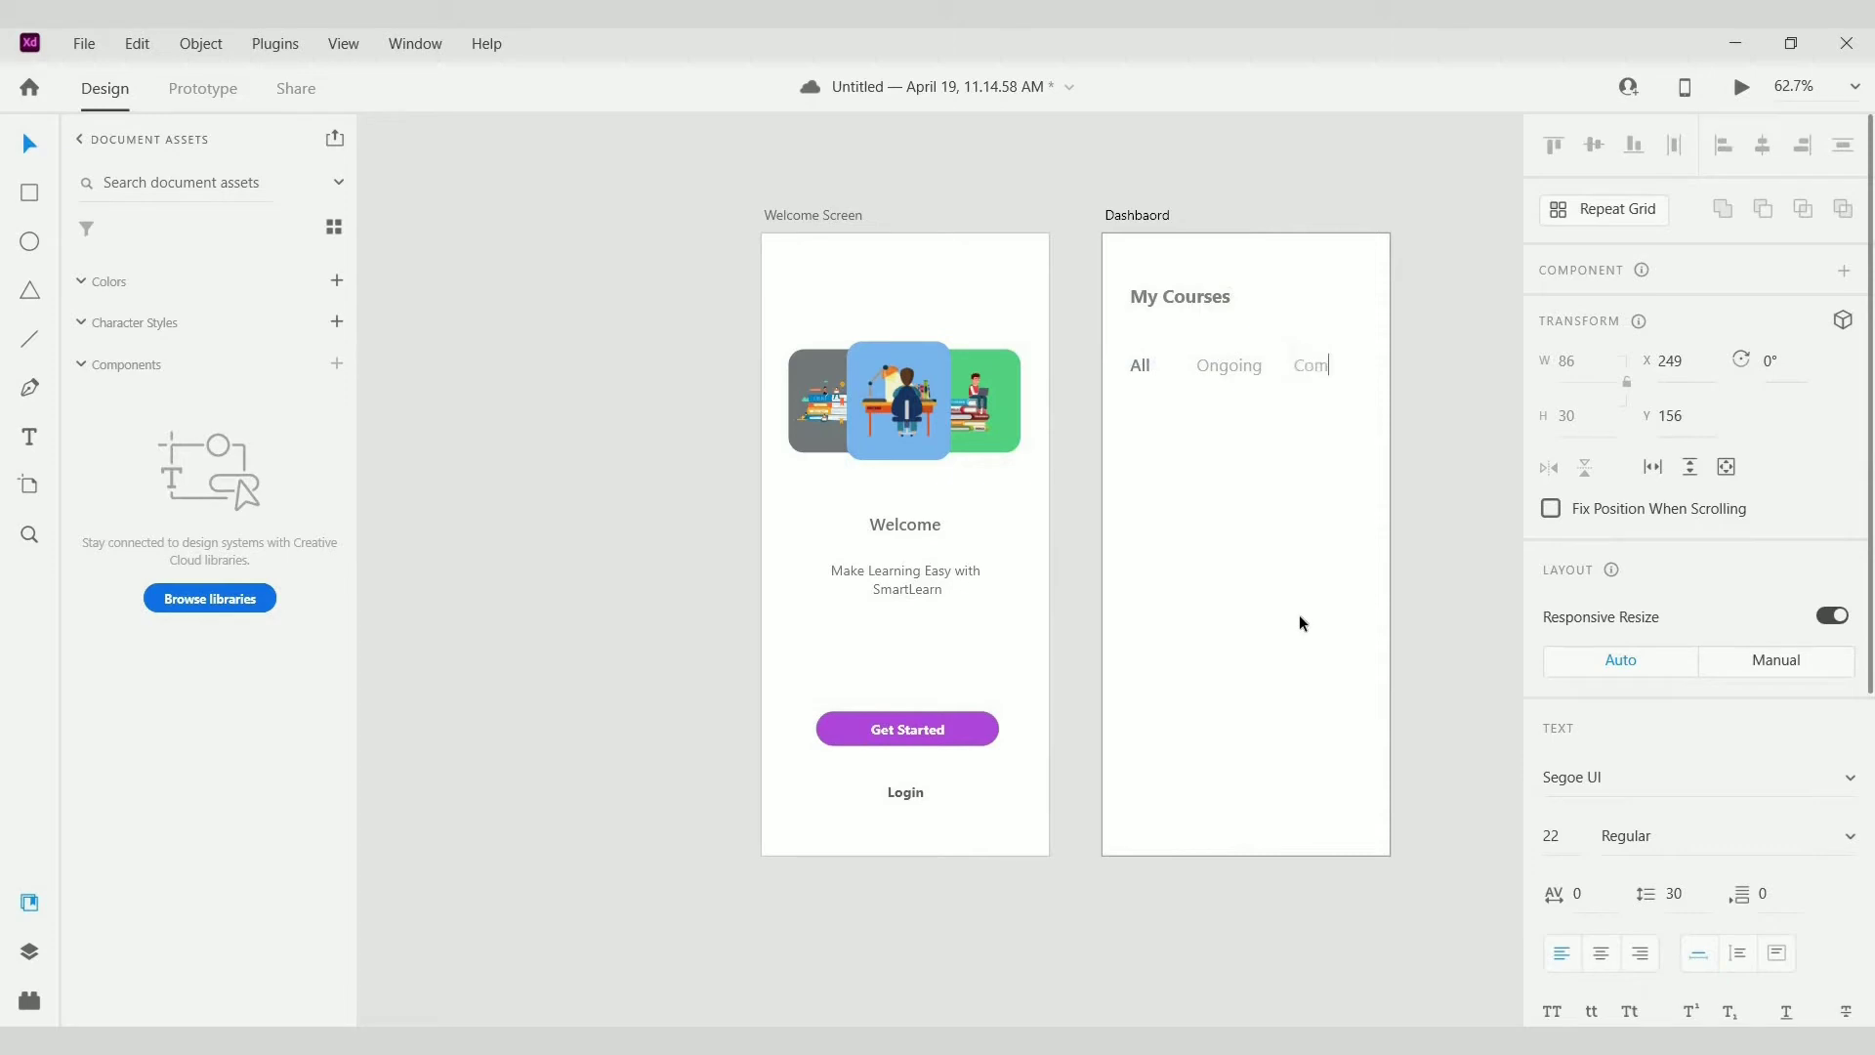
type("pleted")
key("Escape")
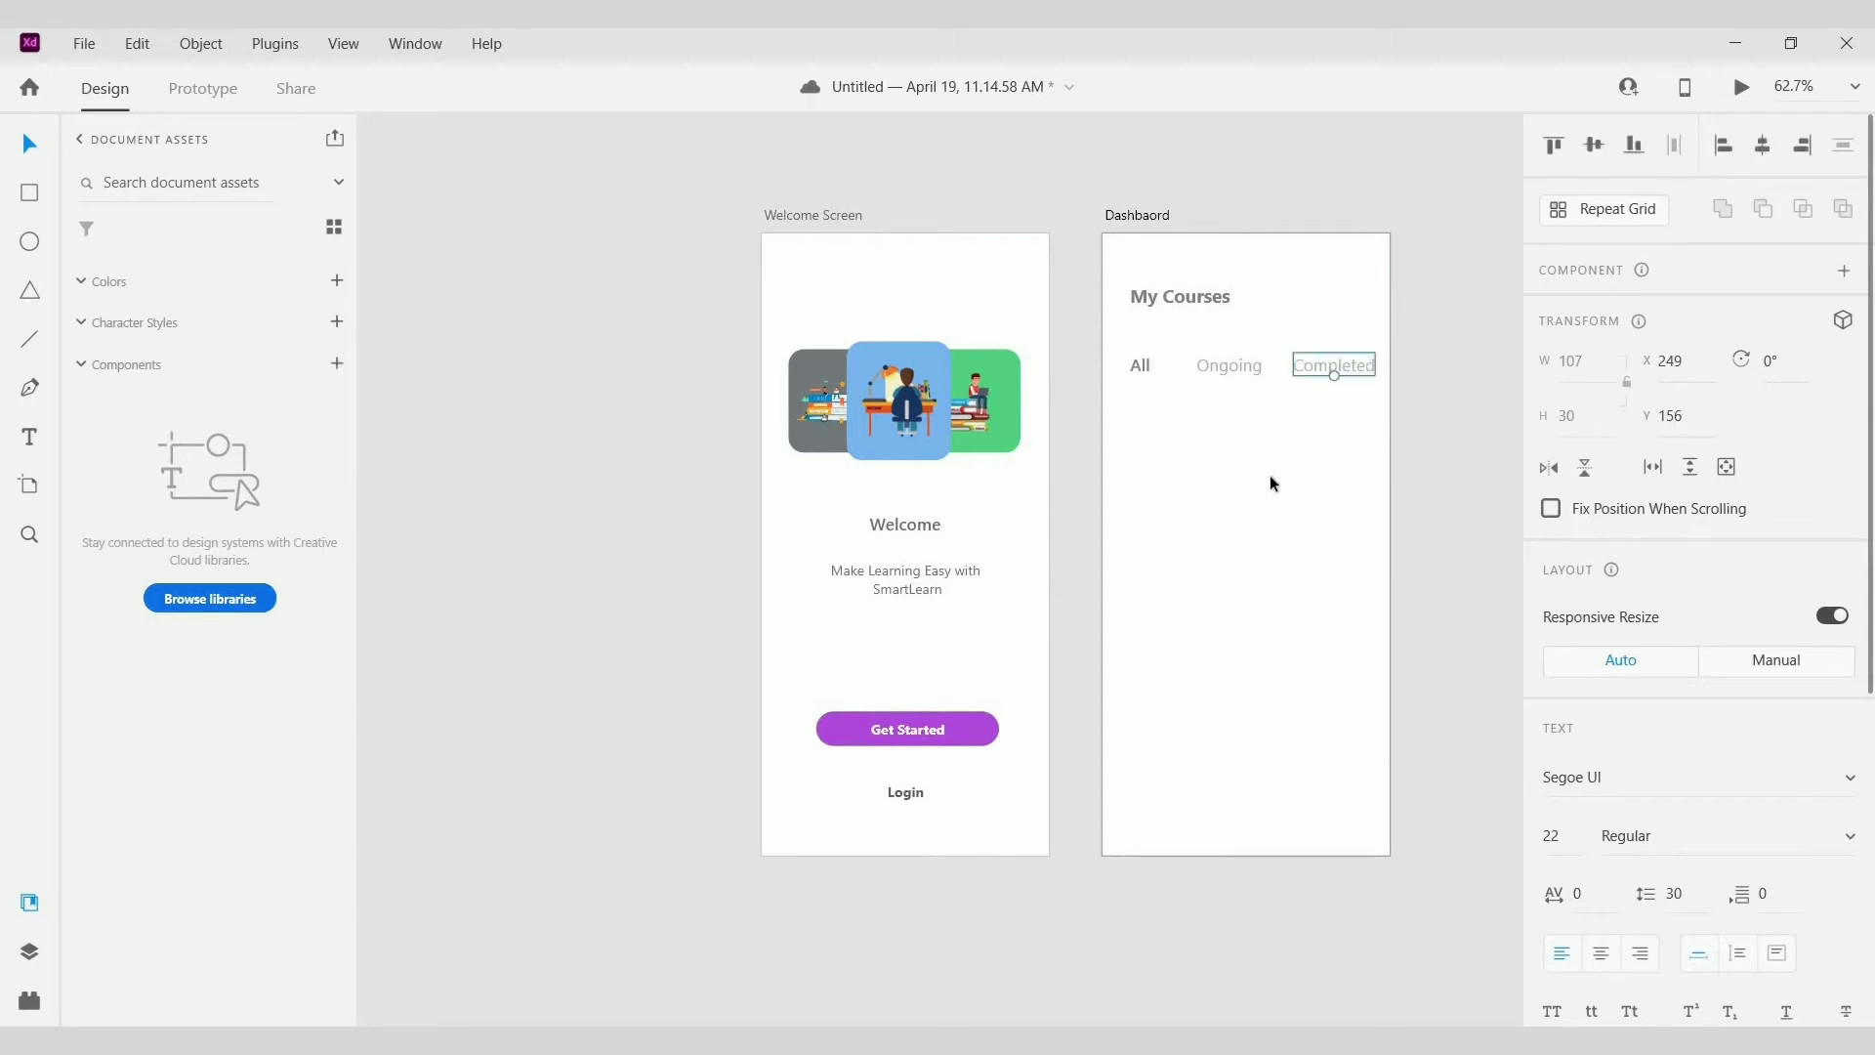
left_click(1263, 611)
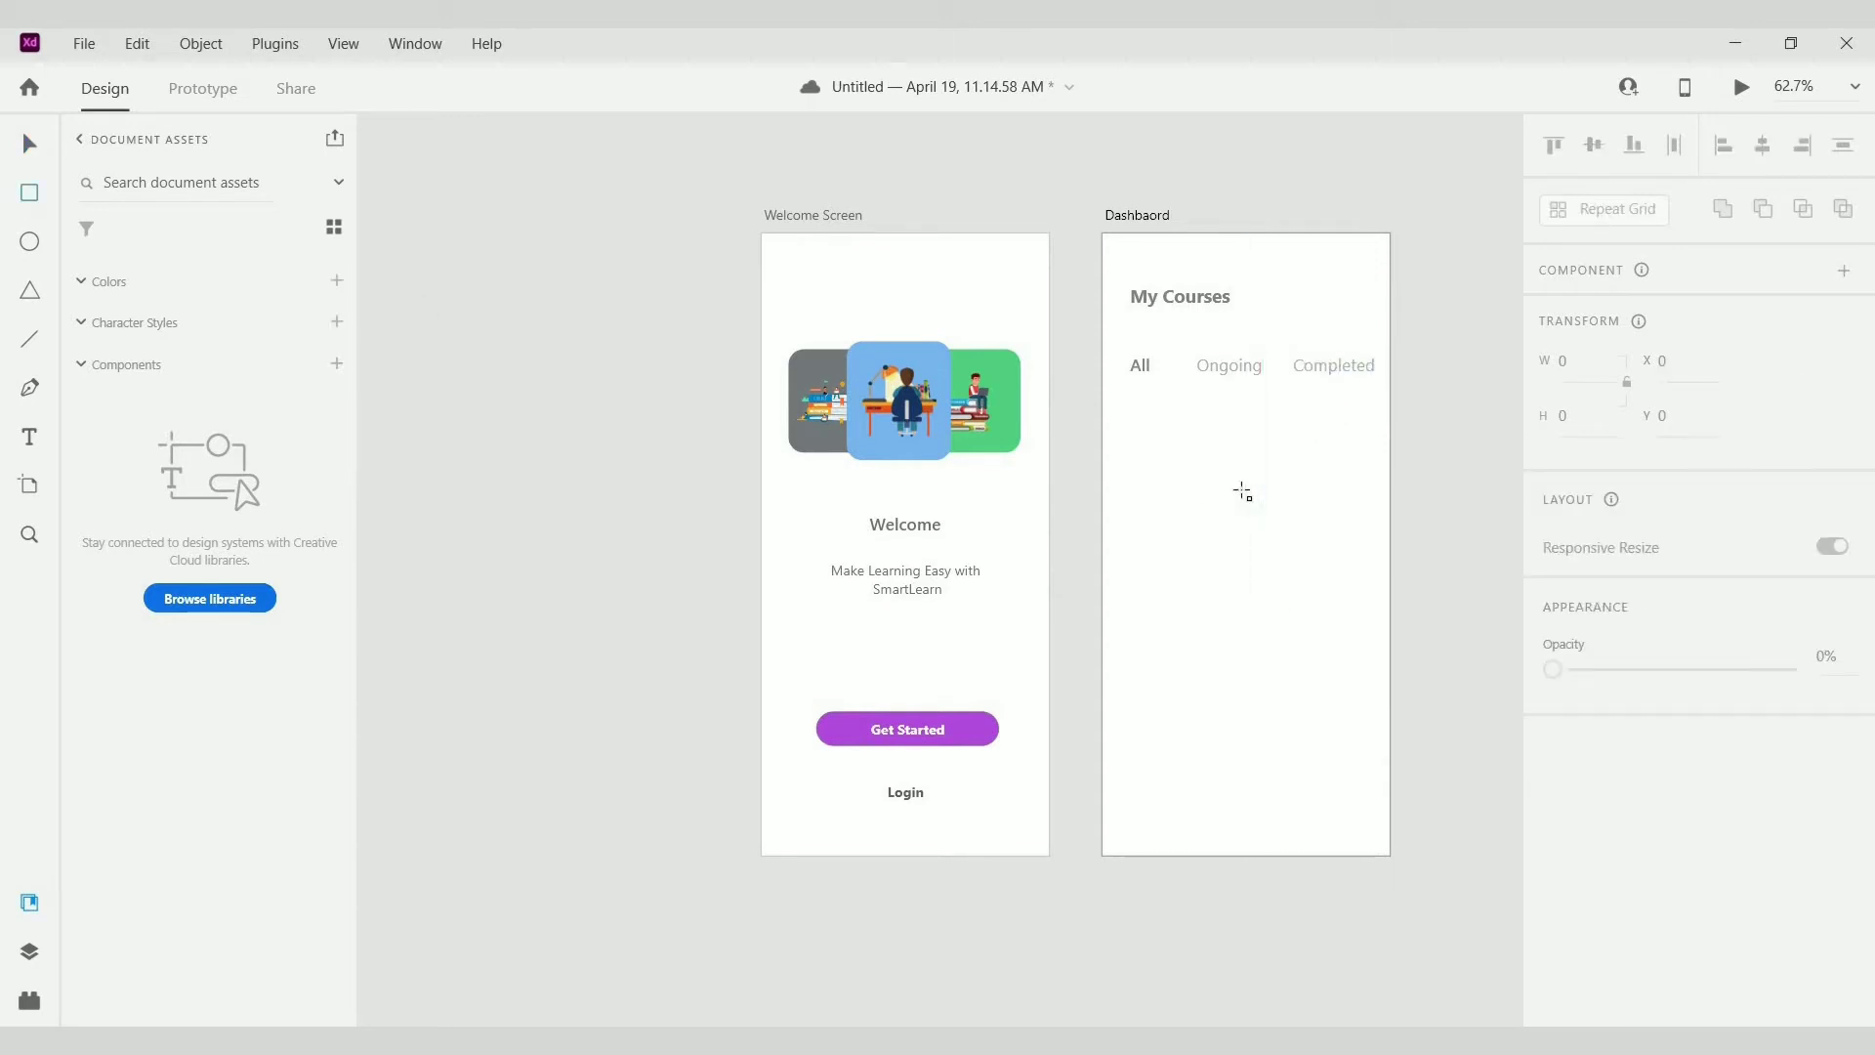
Step: Draw a rectangle about 130 by 119 below the All label, aligned with its left edge
scroll(1244, 491, "up", 3)
left_click_drag(1231, 491, 1143, 548)
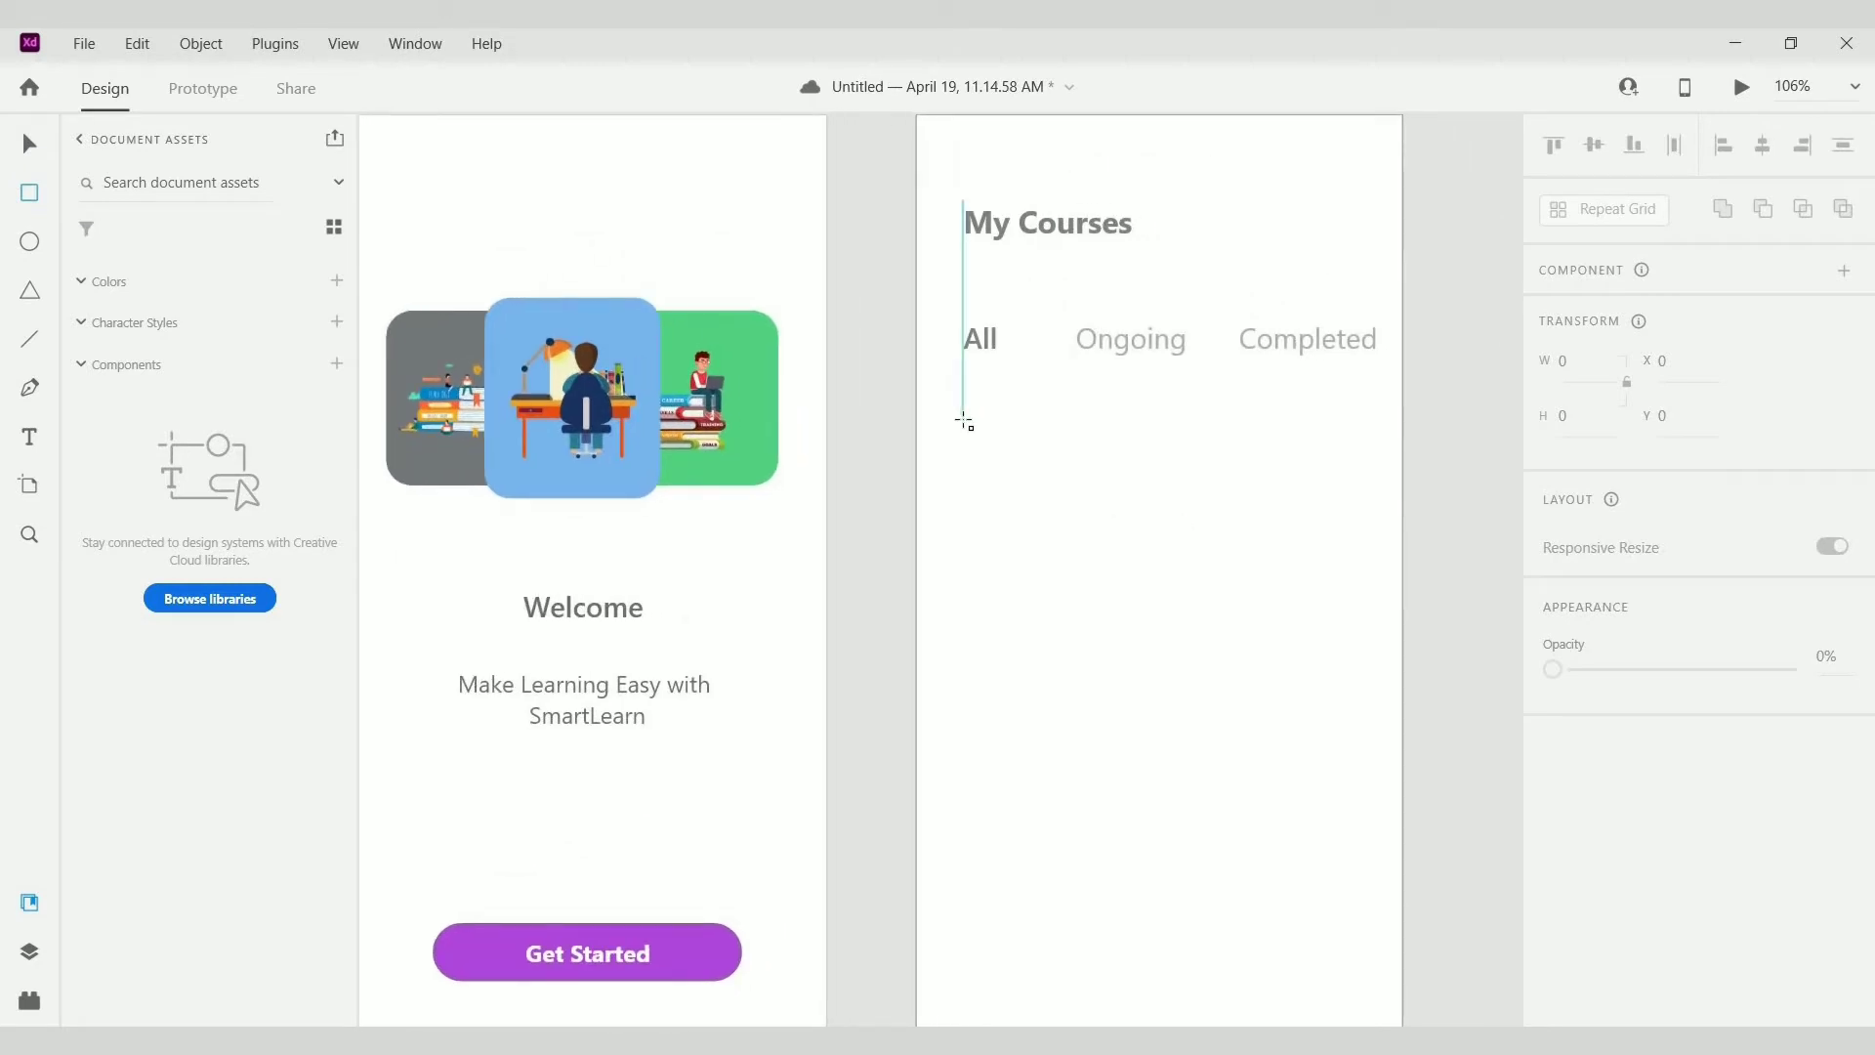
scroll(965, 420, "down", 3)
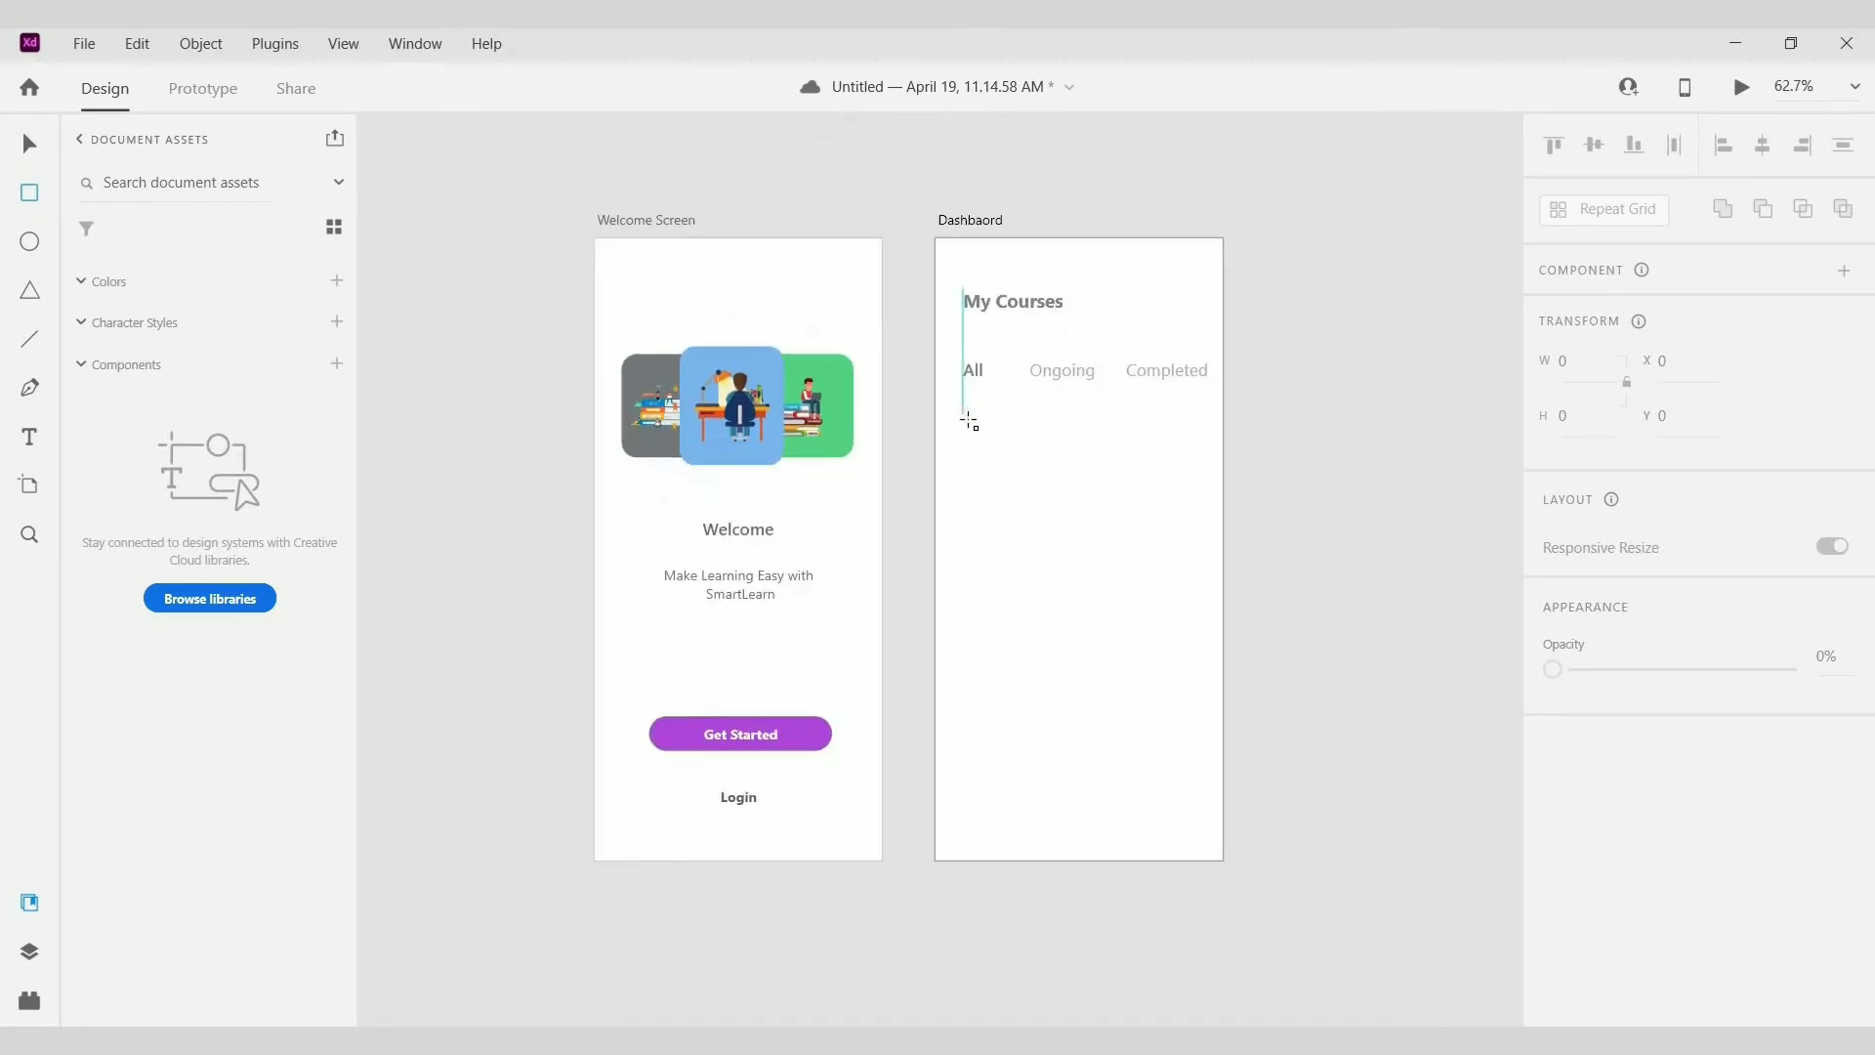
mouse_move(964, 416)
left_mouse_down()
mouse_move(1005, 473)
mouse_move(1069, 508)
left_mouse_up()
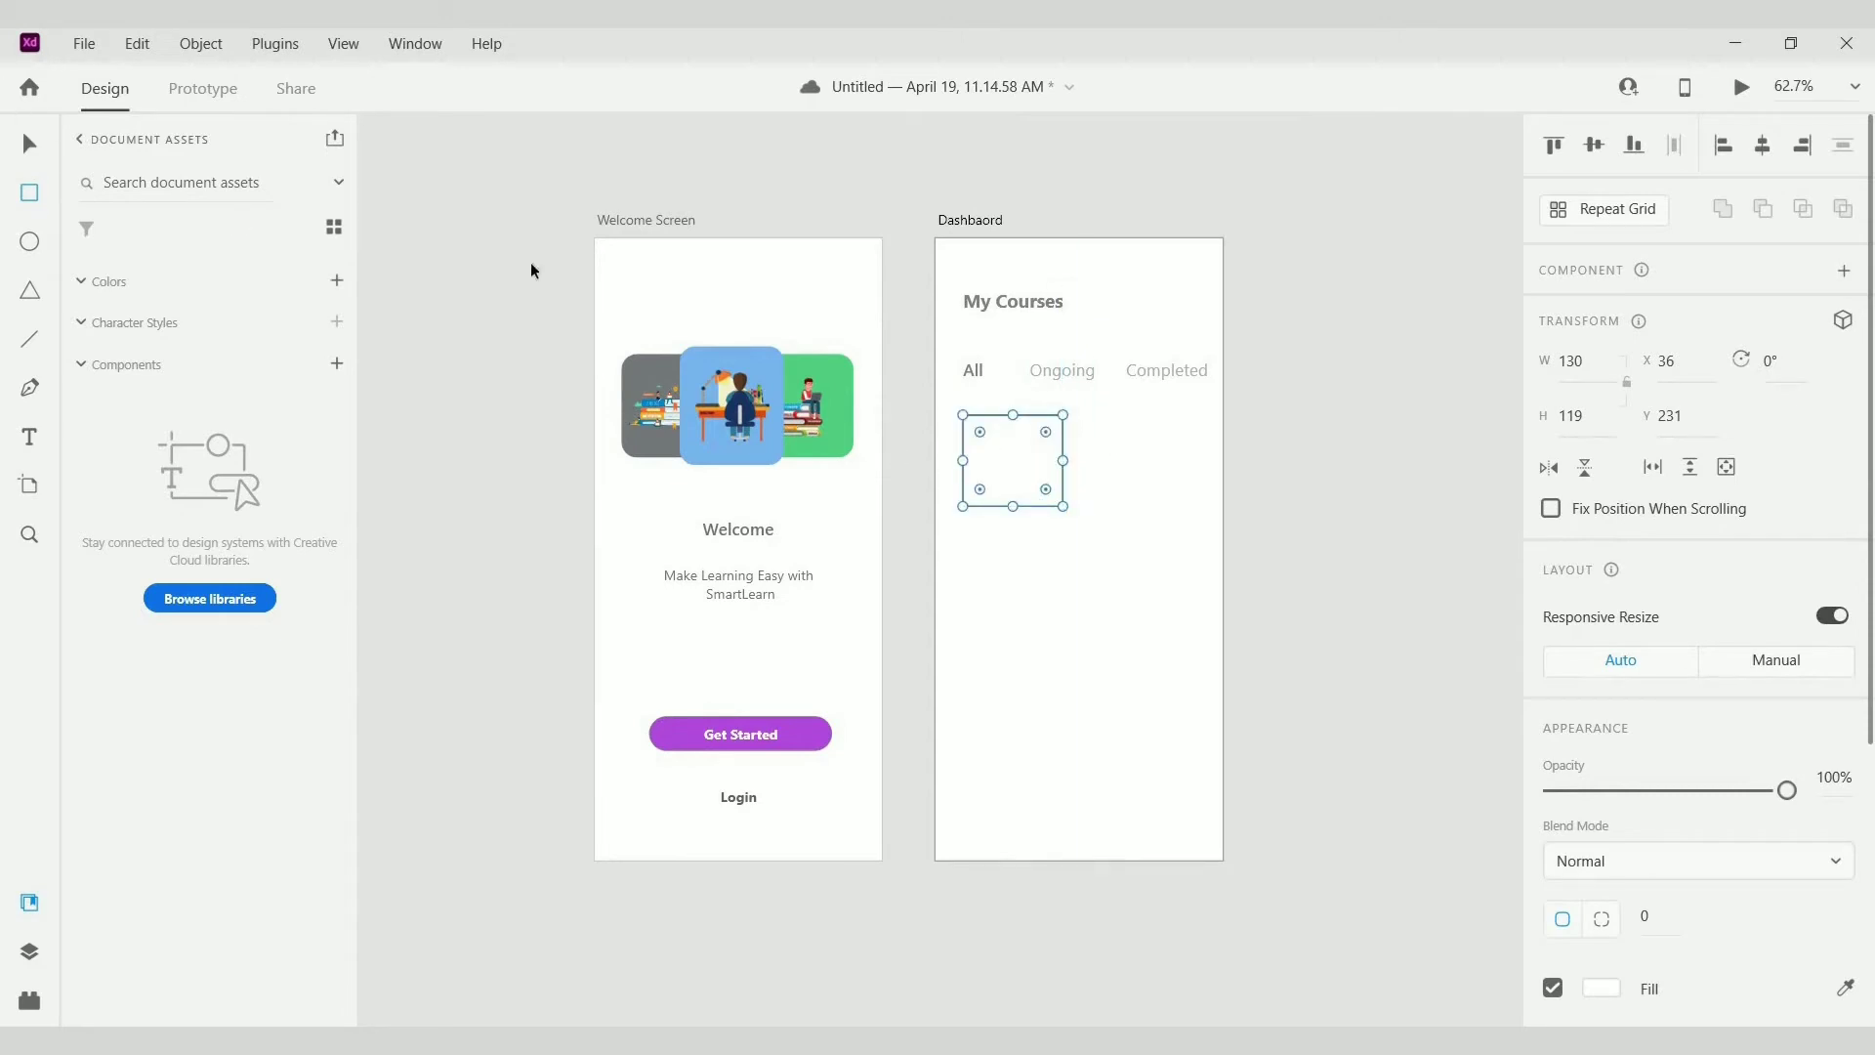
Step: Round the rectangle's corners to a radius of about 11 and enlarge it to about 152 by 143
scroll(1040, 438, "up", 2)
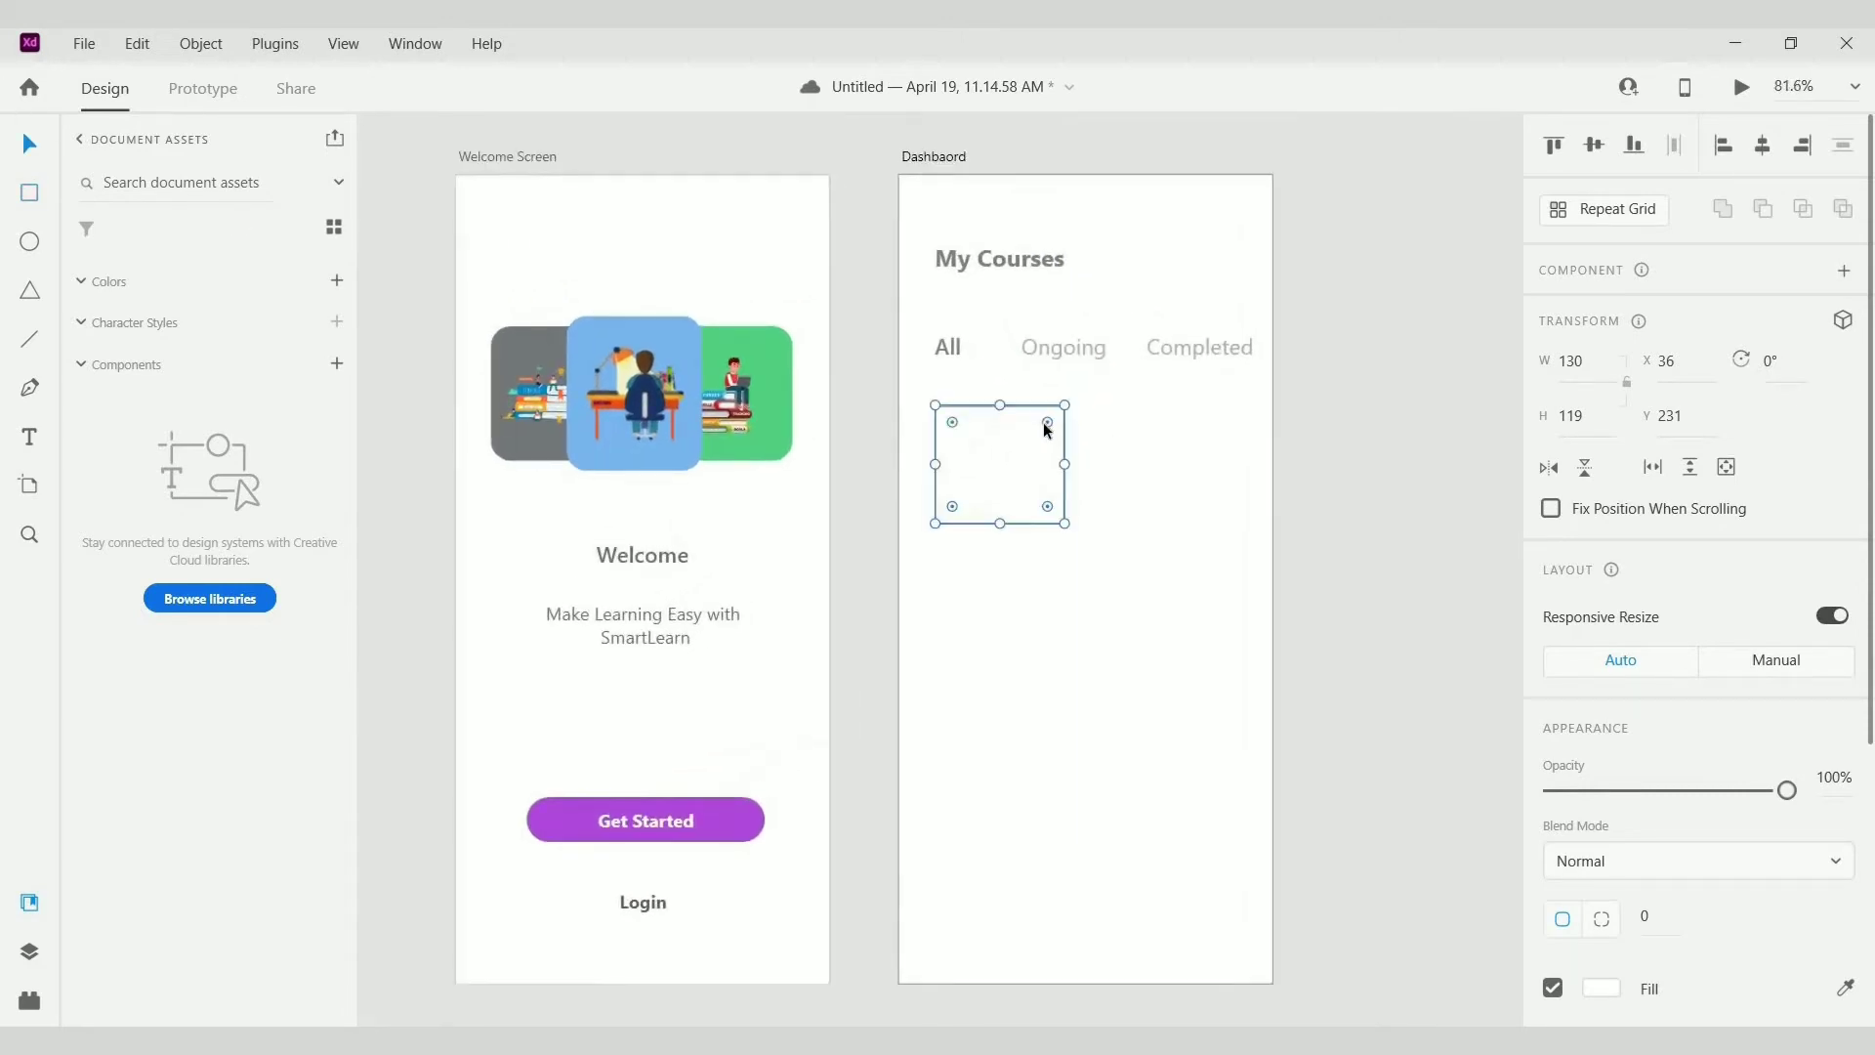
left_click_drag(1044, 430, 1054, 418)
left_click(1030, 628)
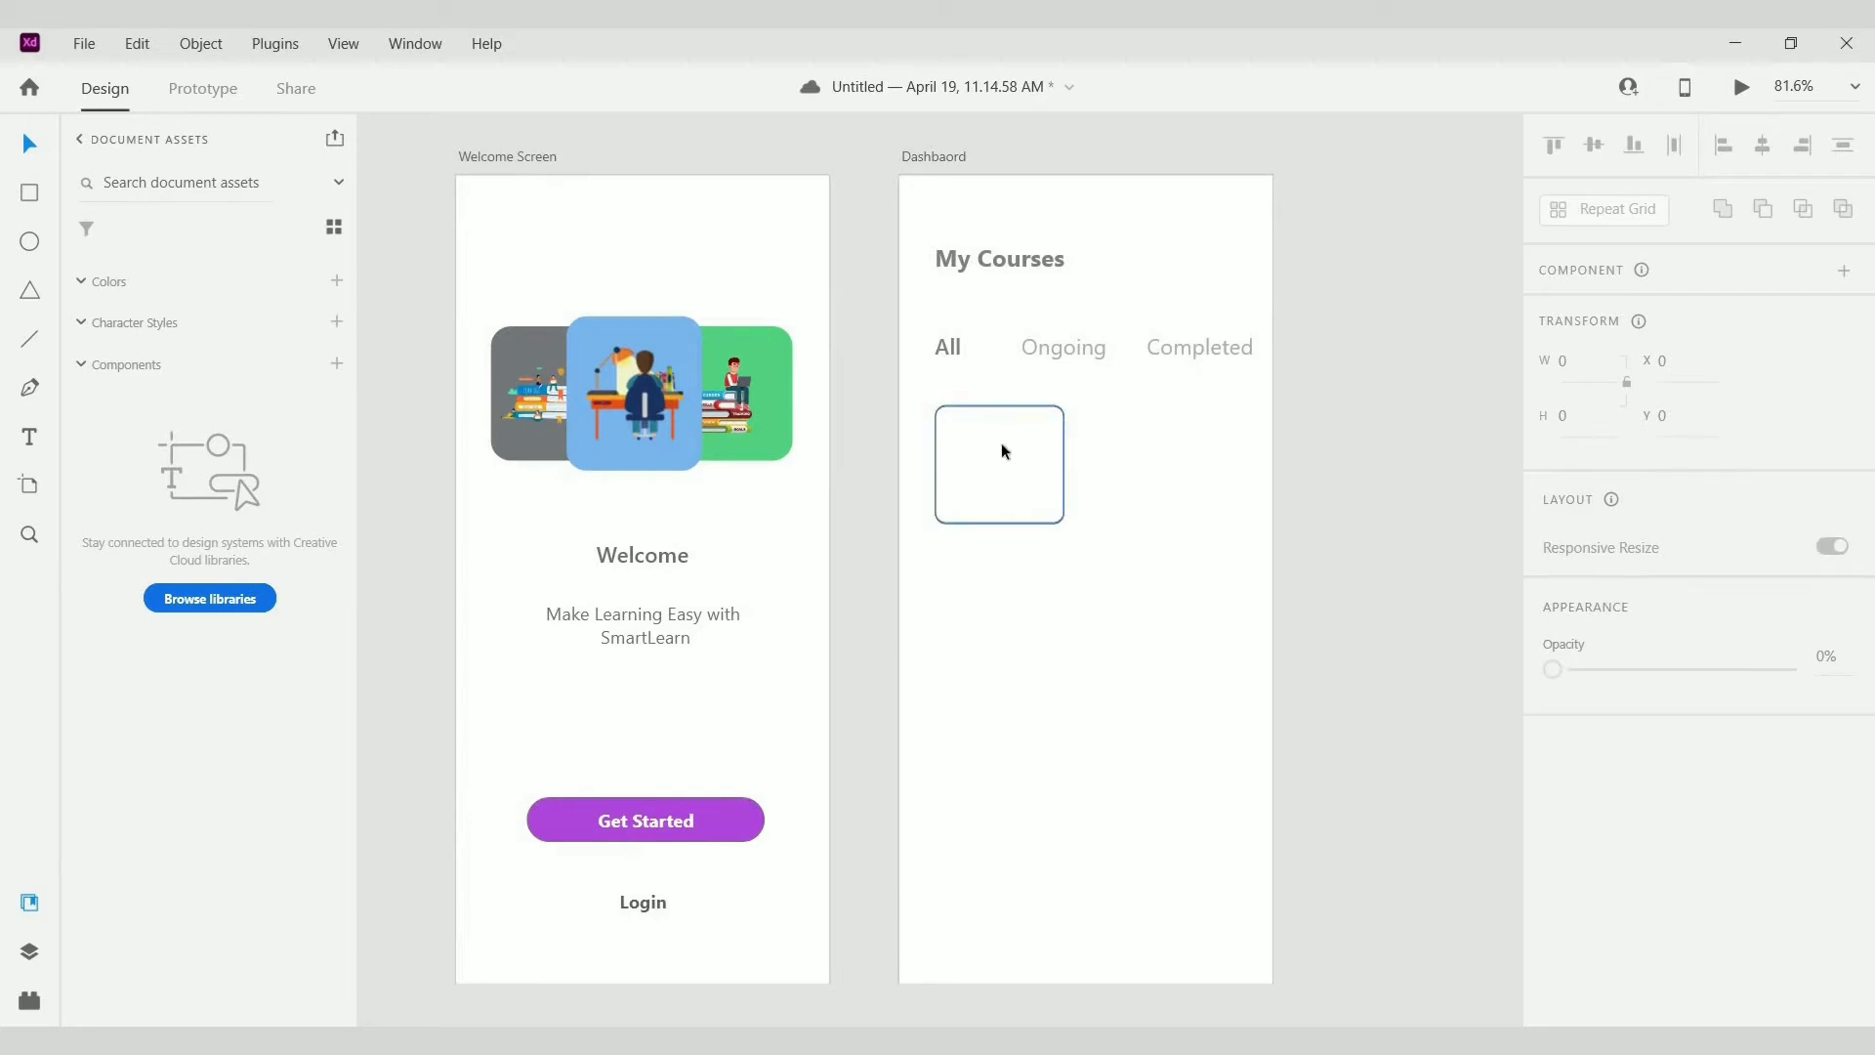
left_click(1081, 524)
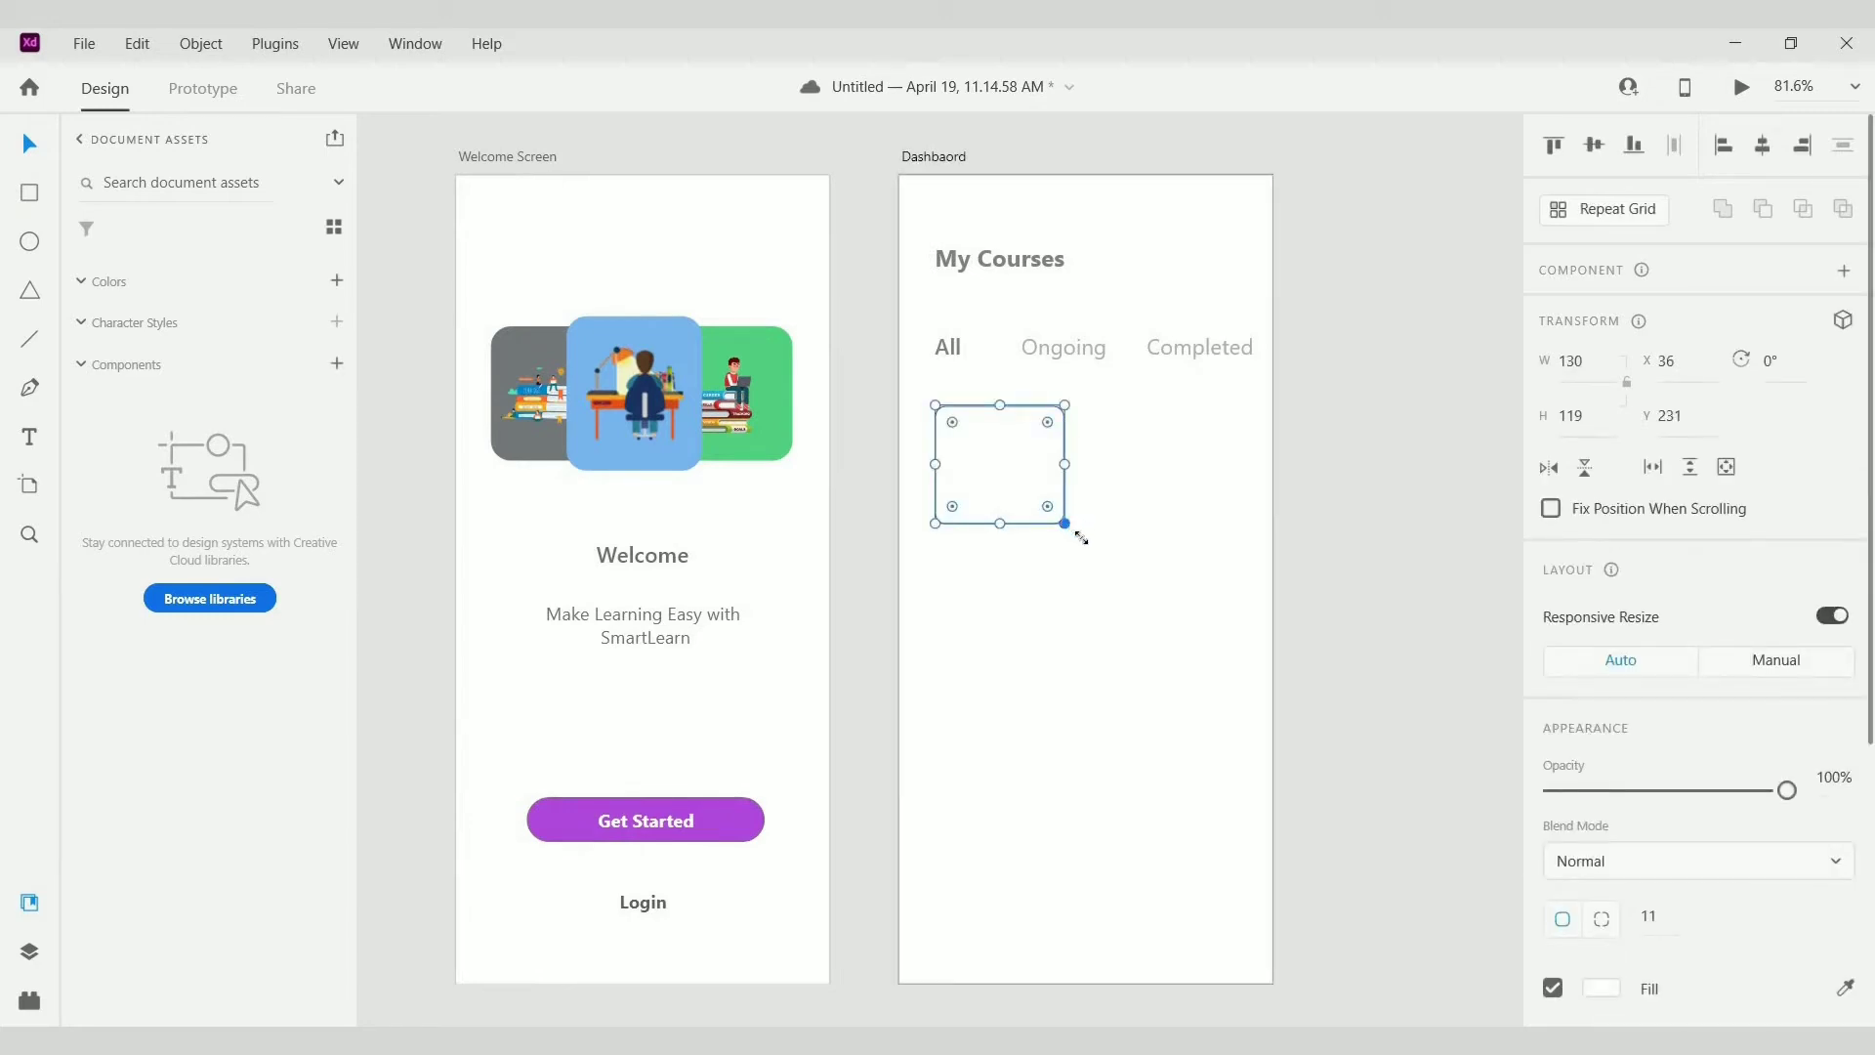
left_click_drag(1081, 537, 1006, 547)
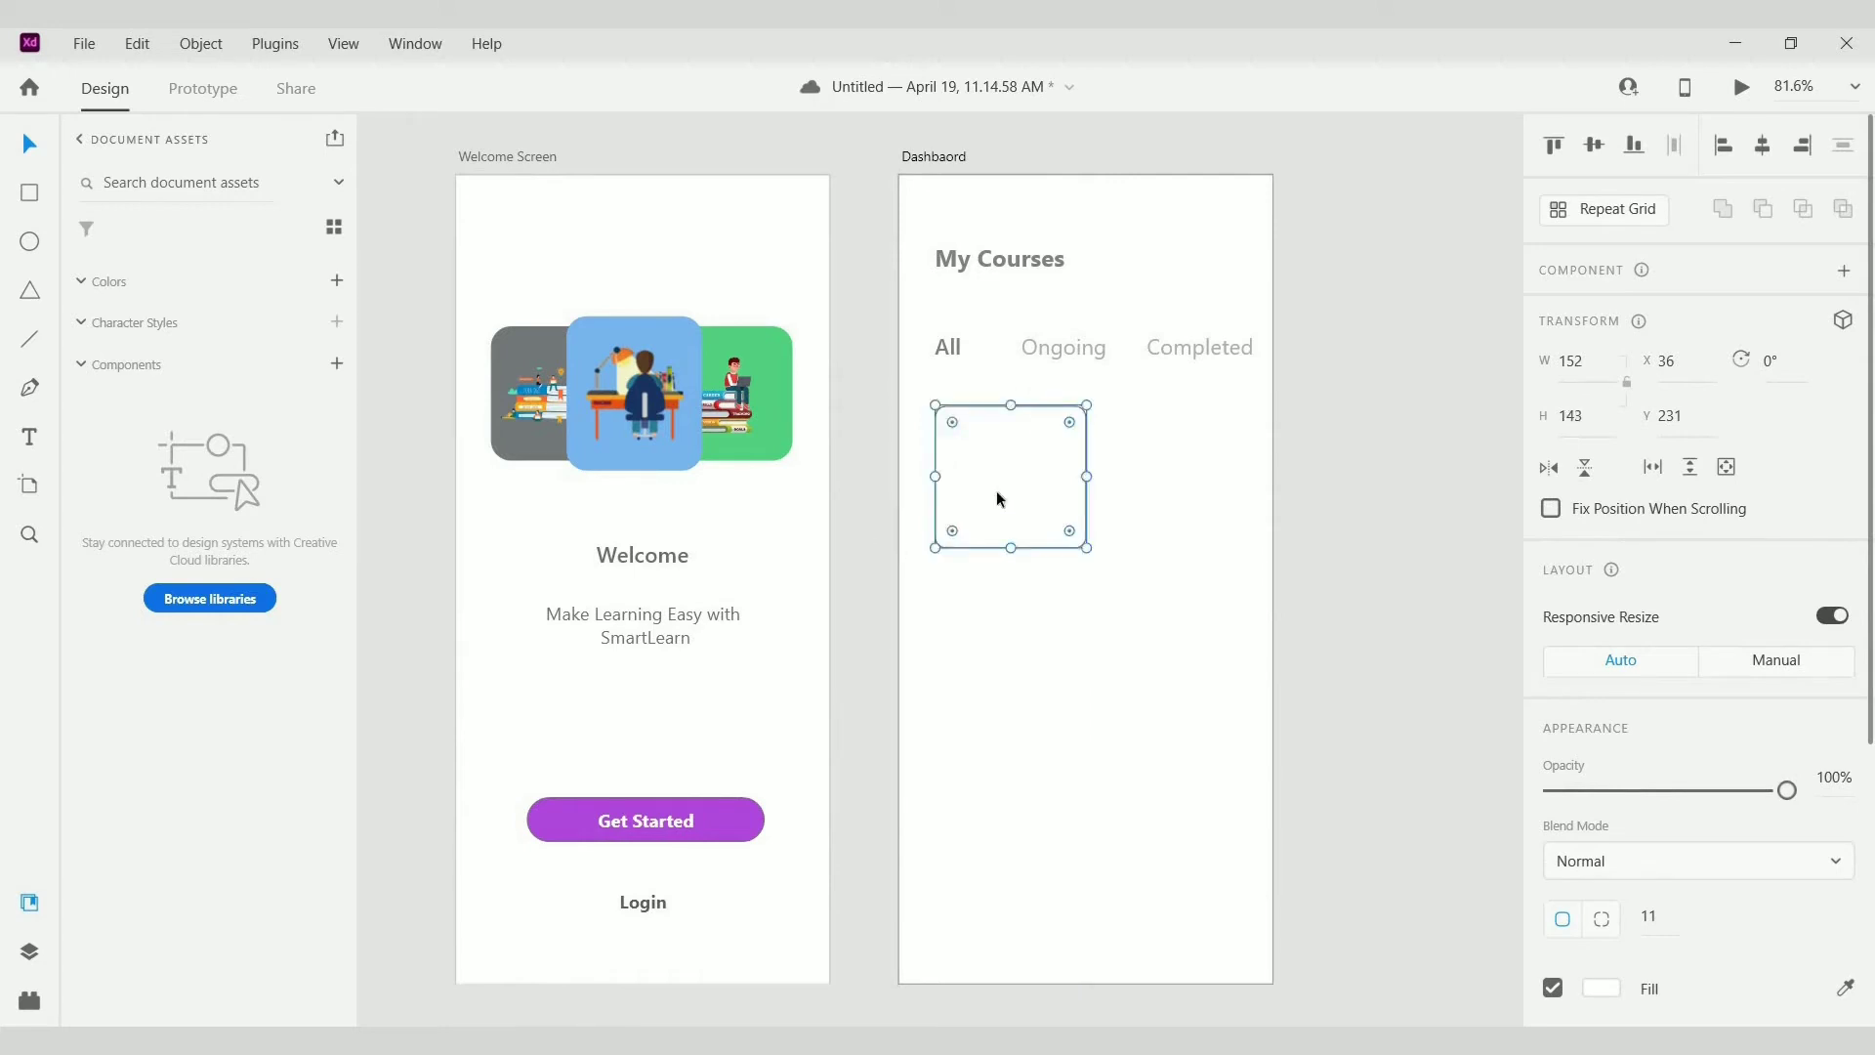
key("Escape")
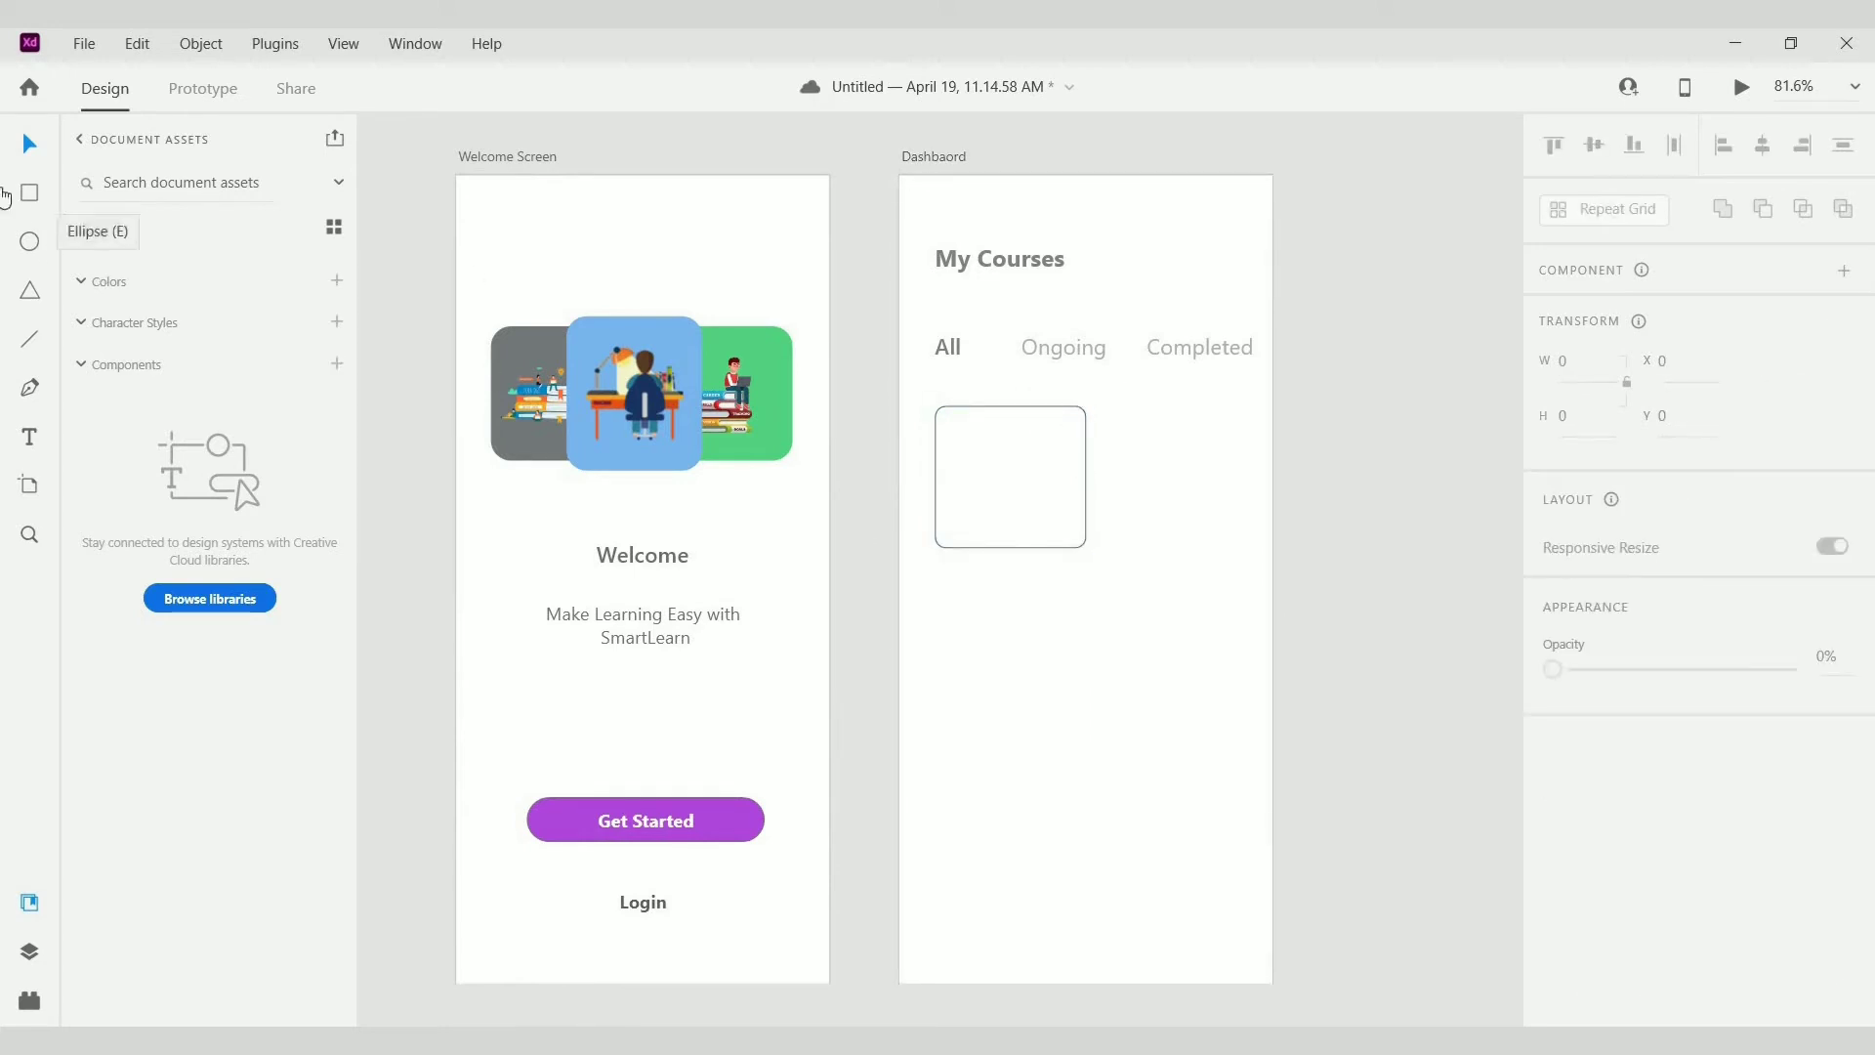
Step: Draw a circle in the upper-left part of the card and set its width and height to 24
left_click(29, 241)
scroll(956, 432, "up", 3)
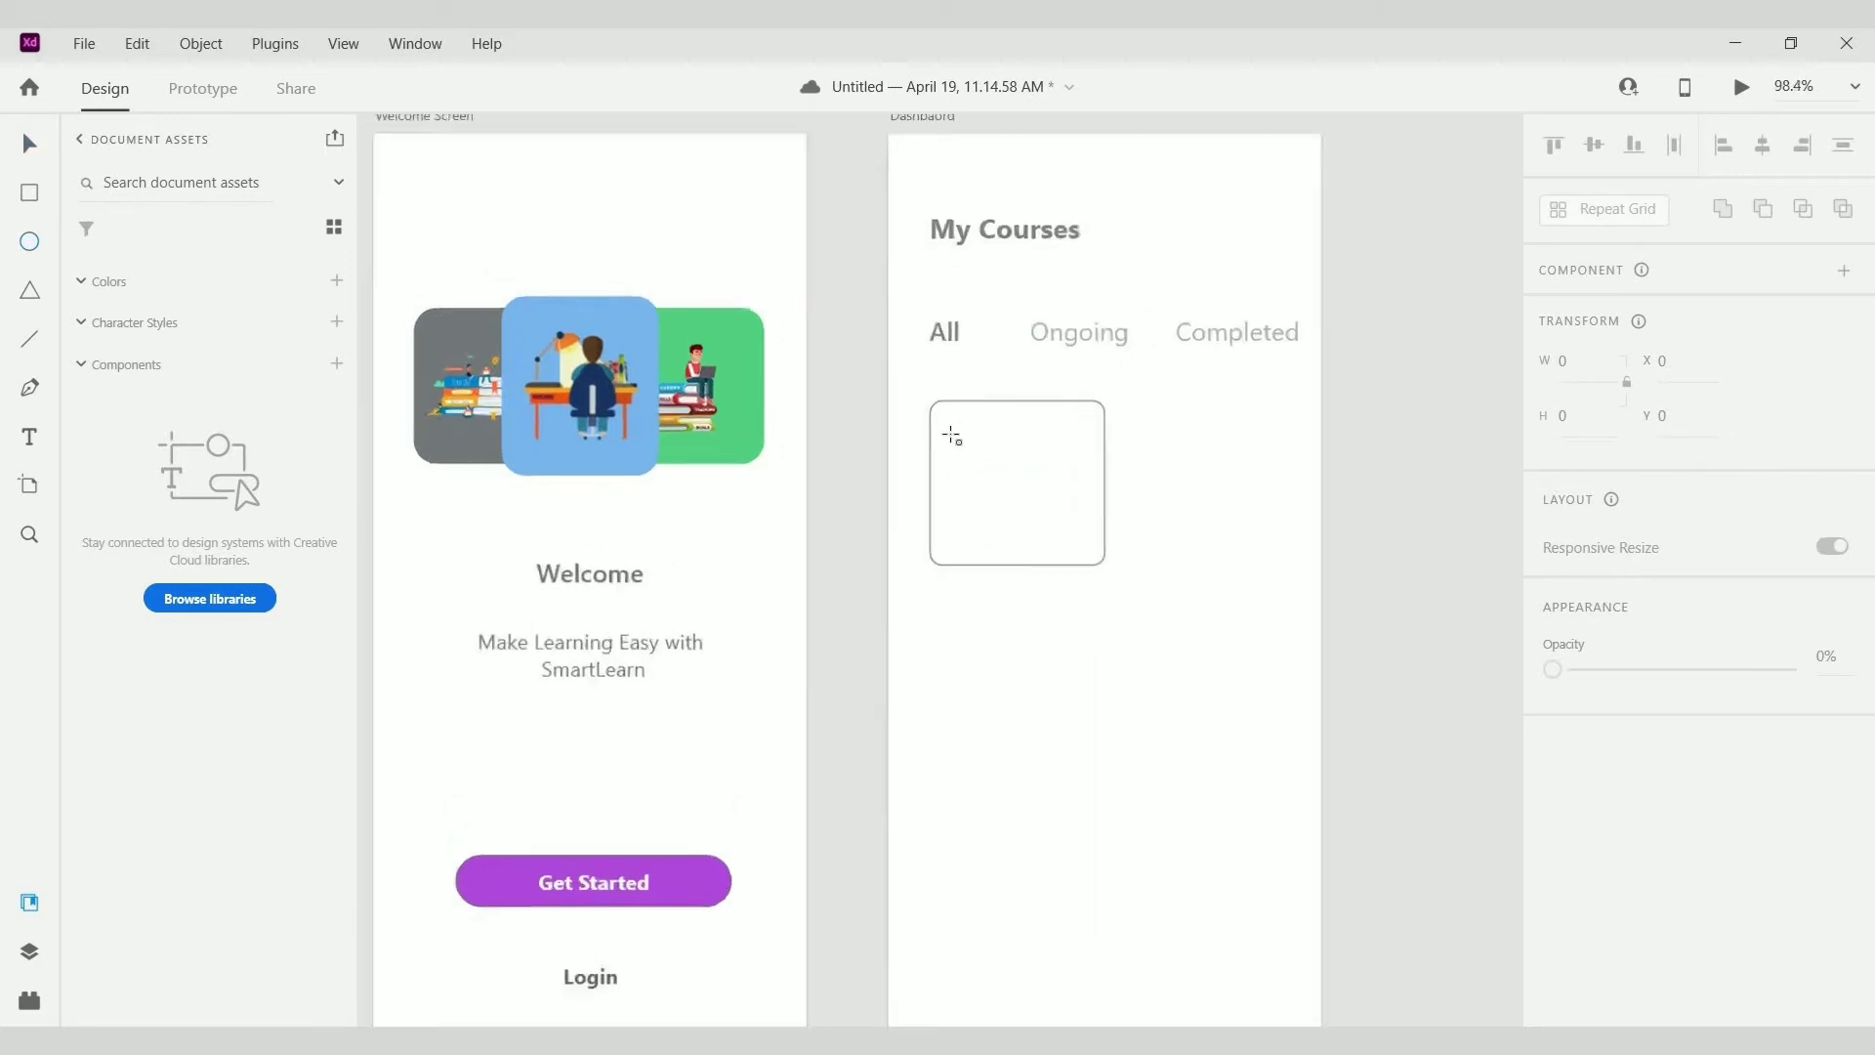
left_click_drag(954, 430, 998, 474)
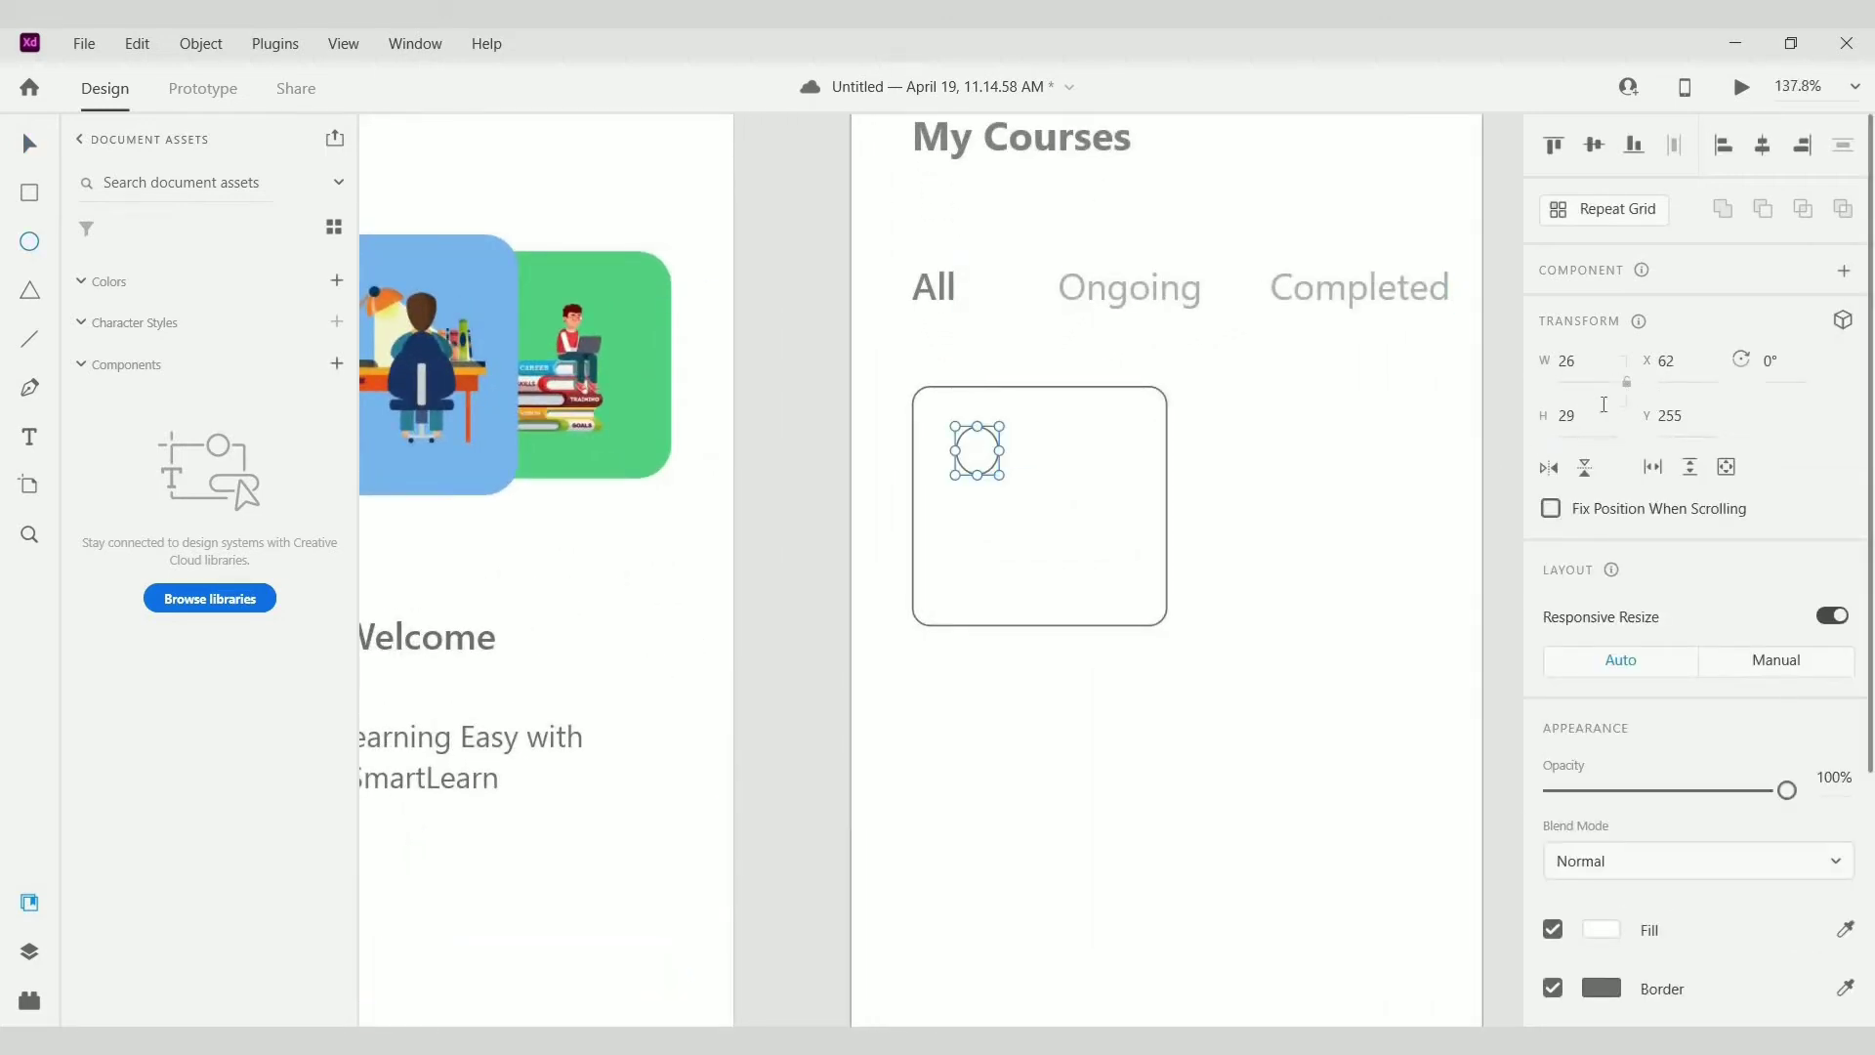
left_click(1588, 363)
type("24")
key("Tab")
type("24")
key("Return")
key("v")
Step: Fill the circle with blue #1E90E9 and remove its border
scroll(1783, 830, "down", 5)
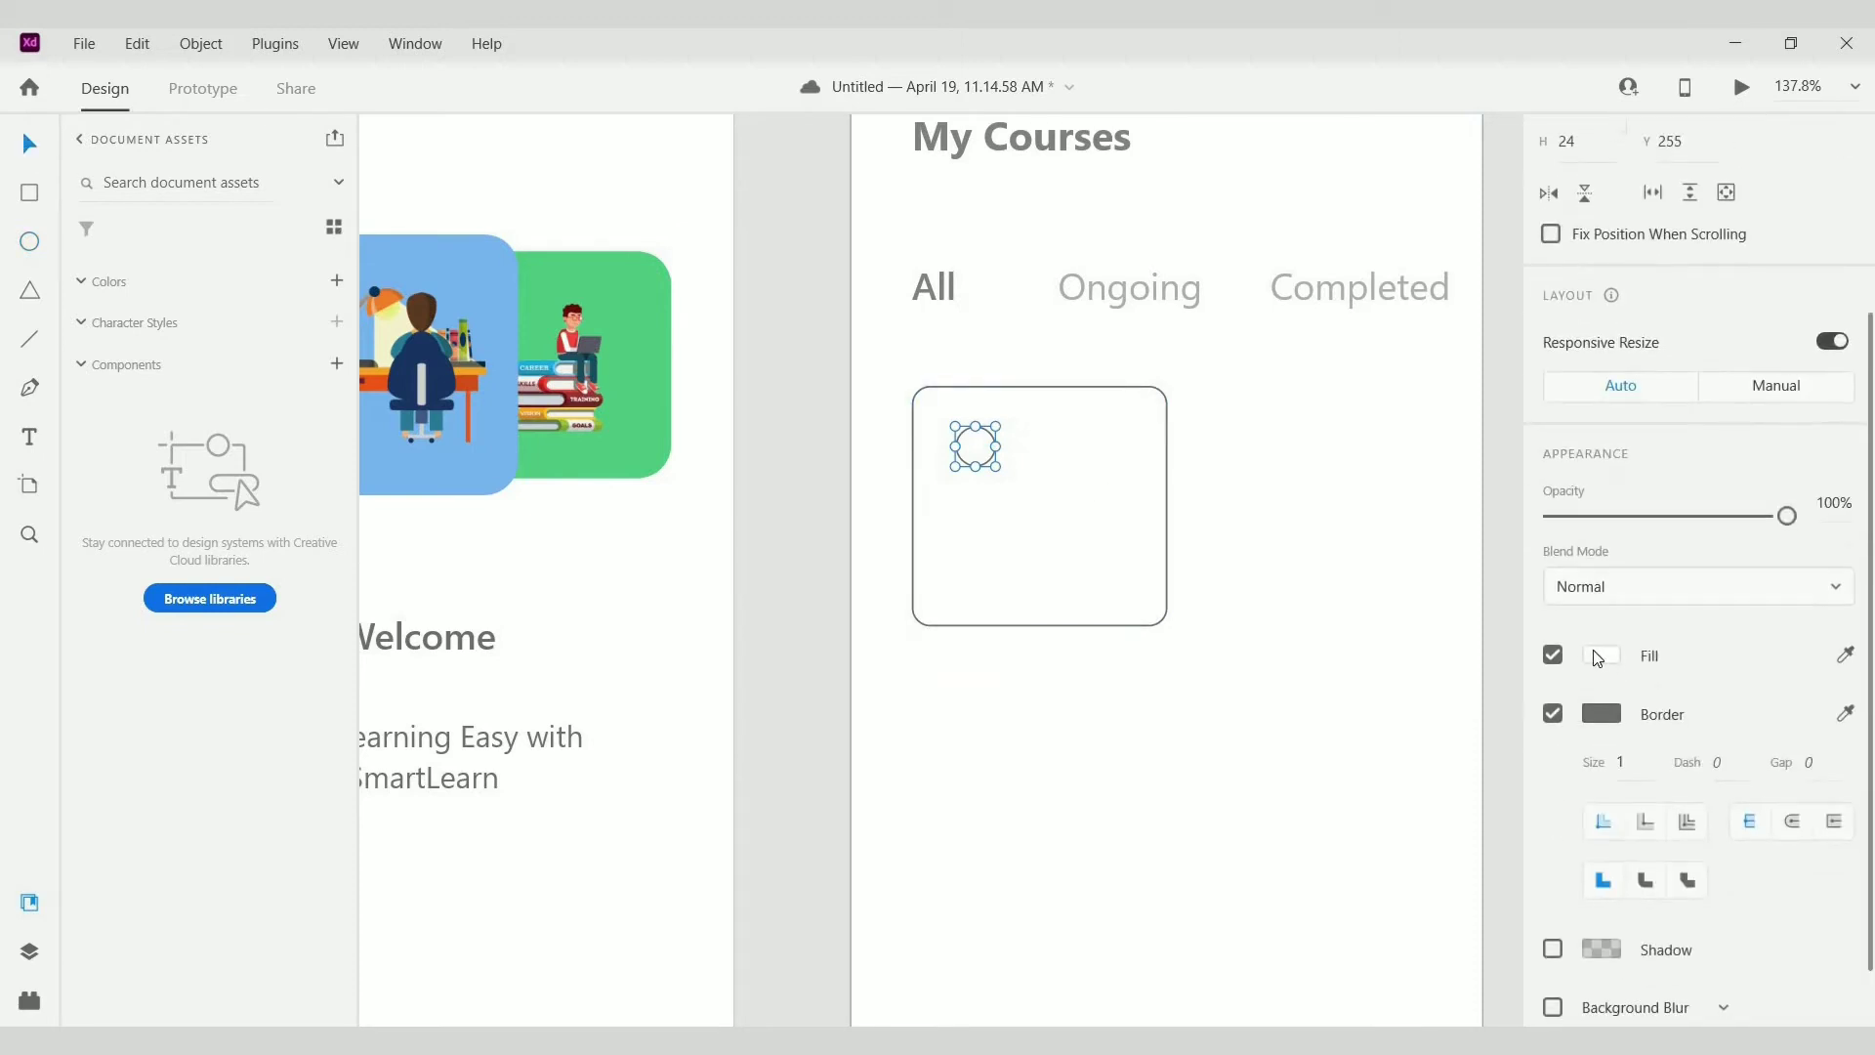
left_click(1600, 655)
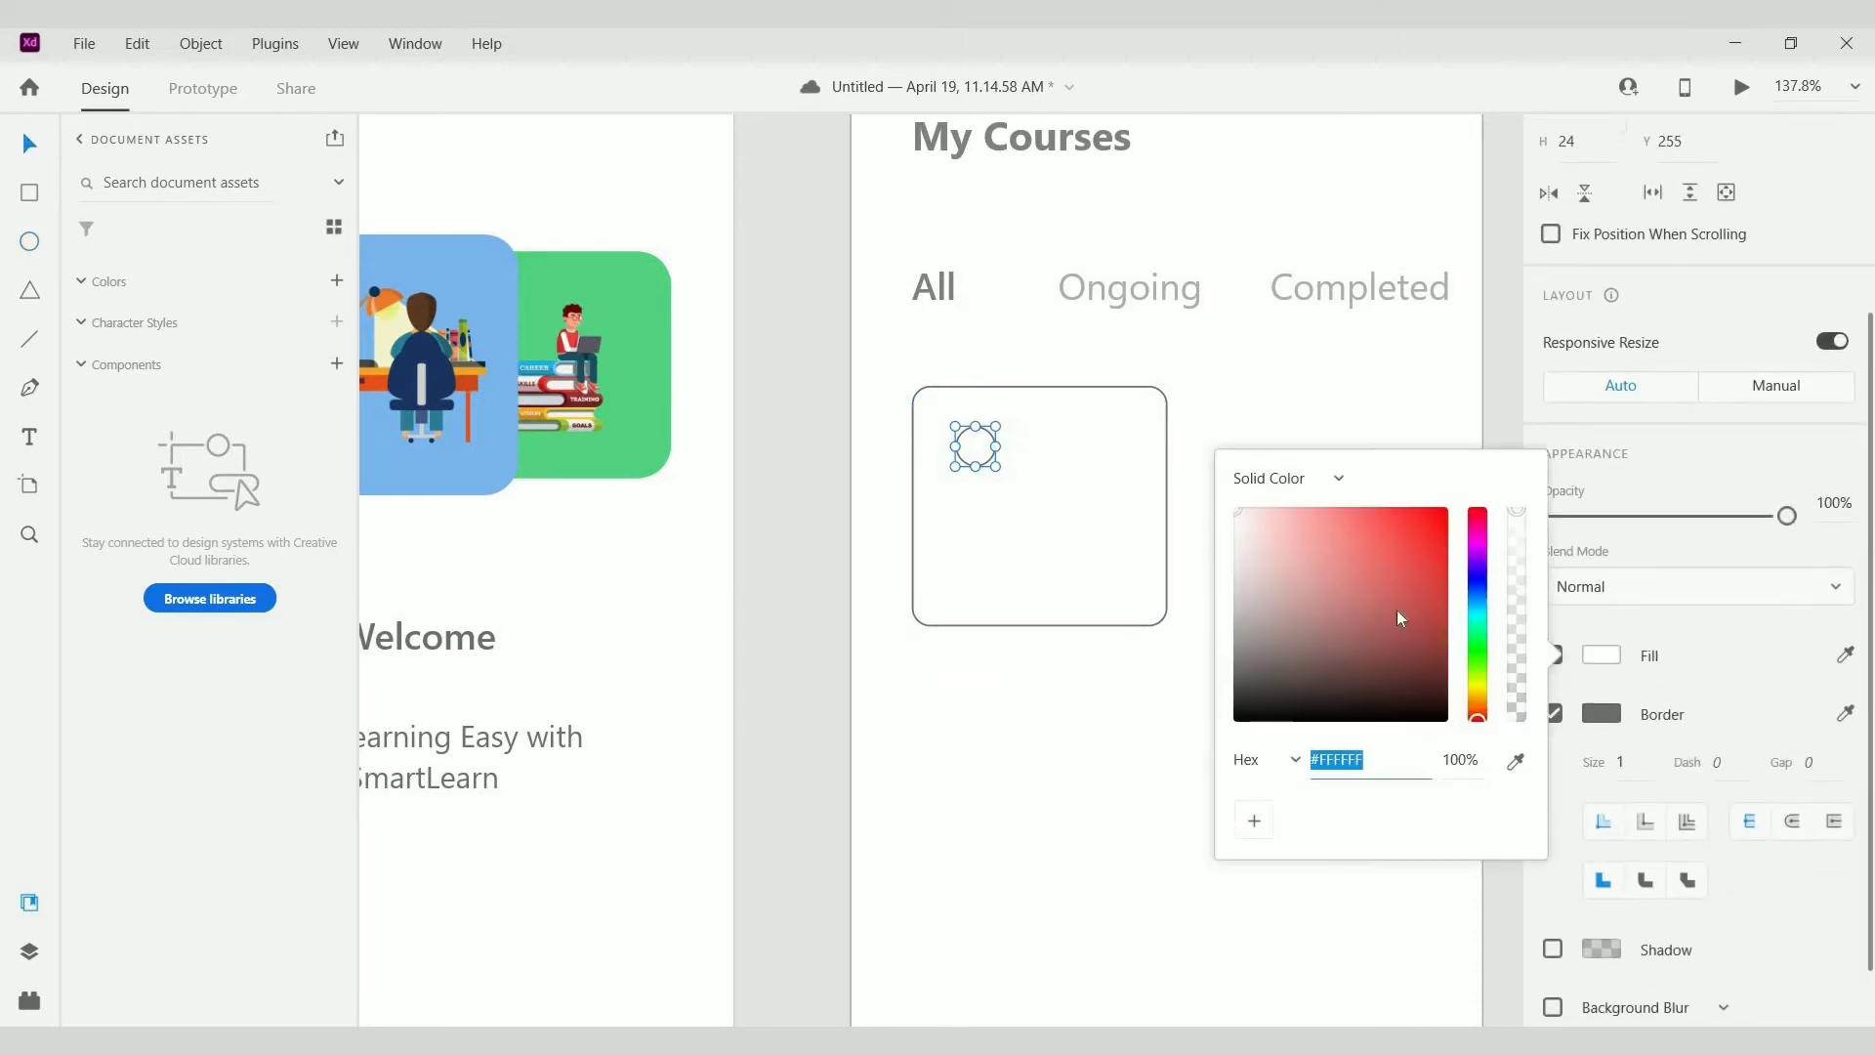
left_click(1479, 599)
left_click(1421, 525)
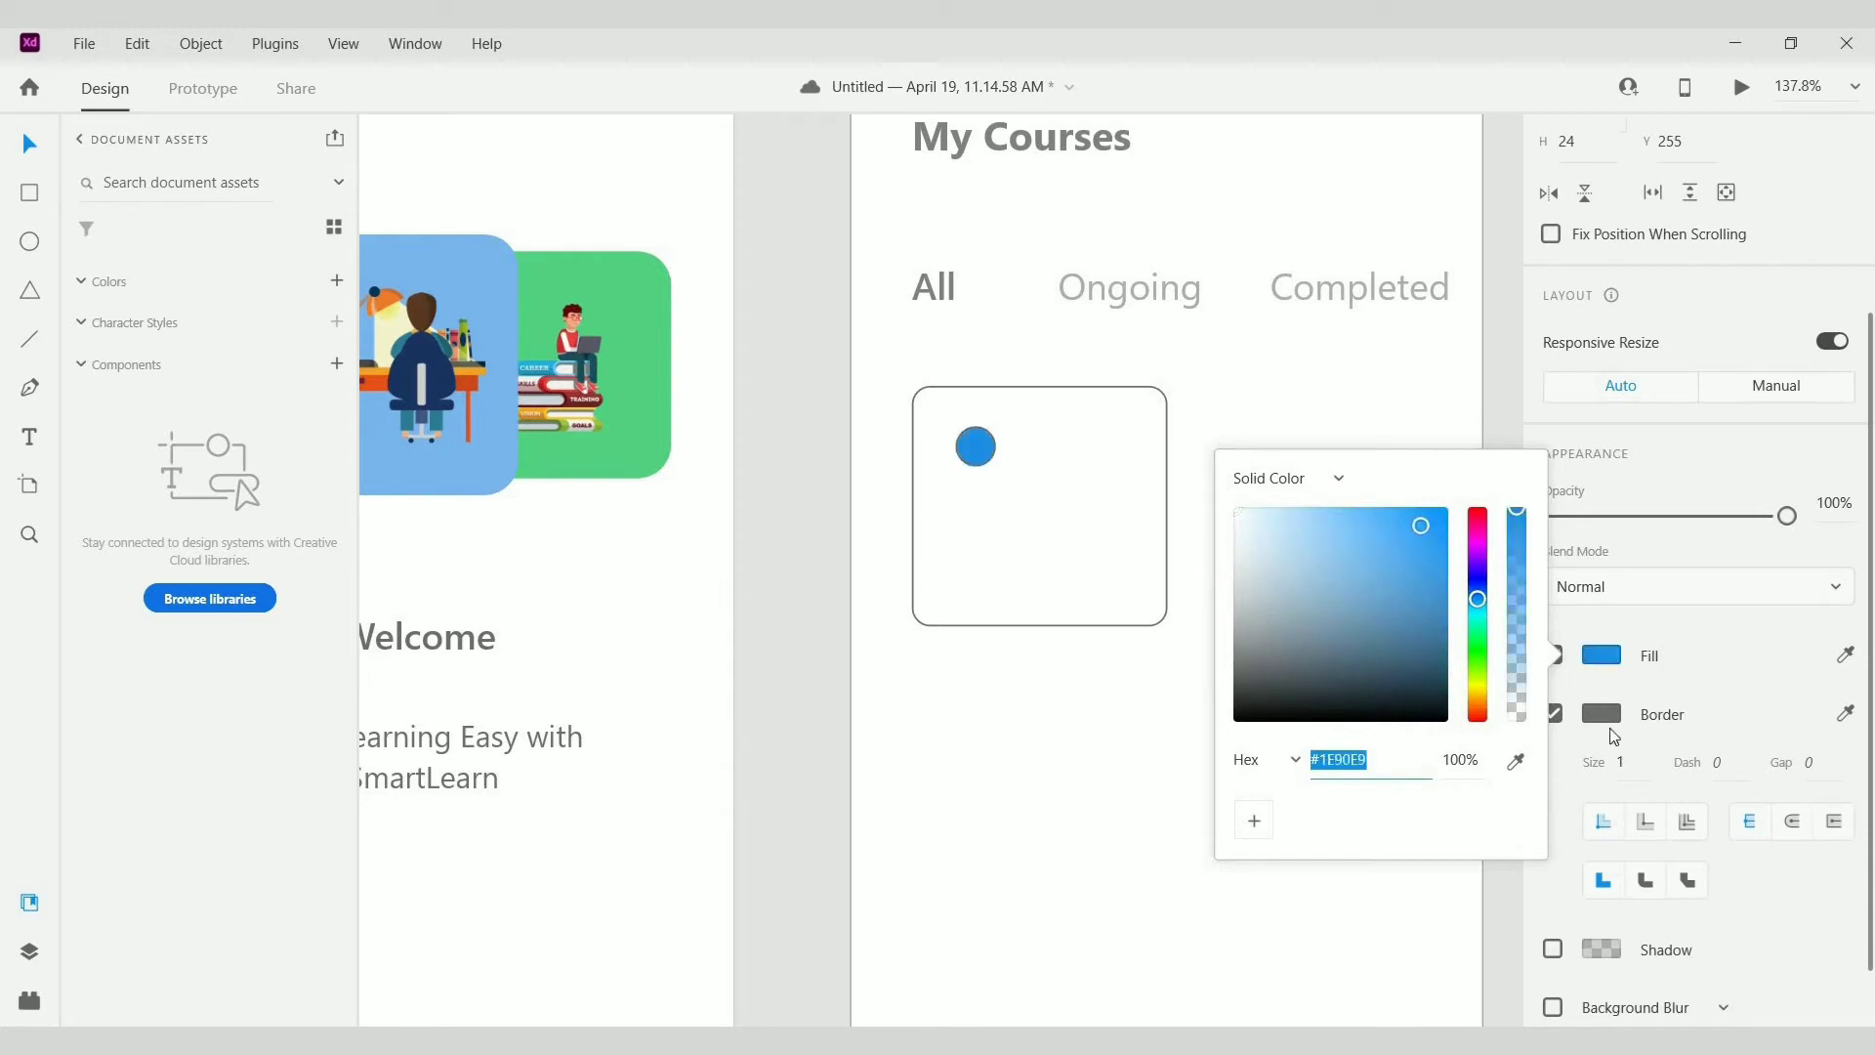
left_click(1559, 717)
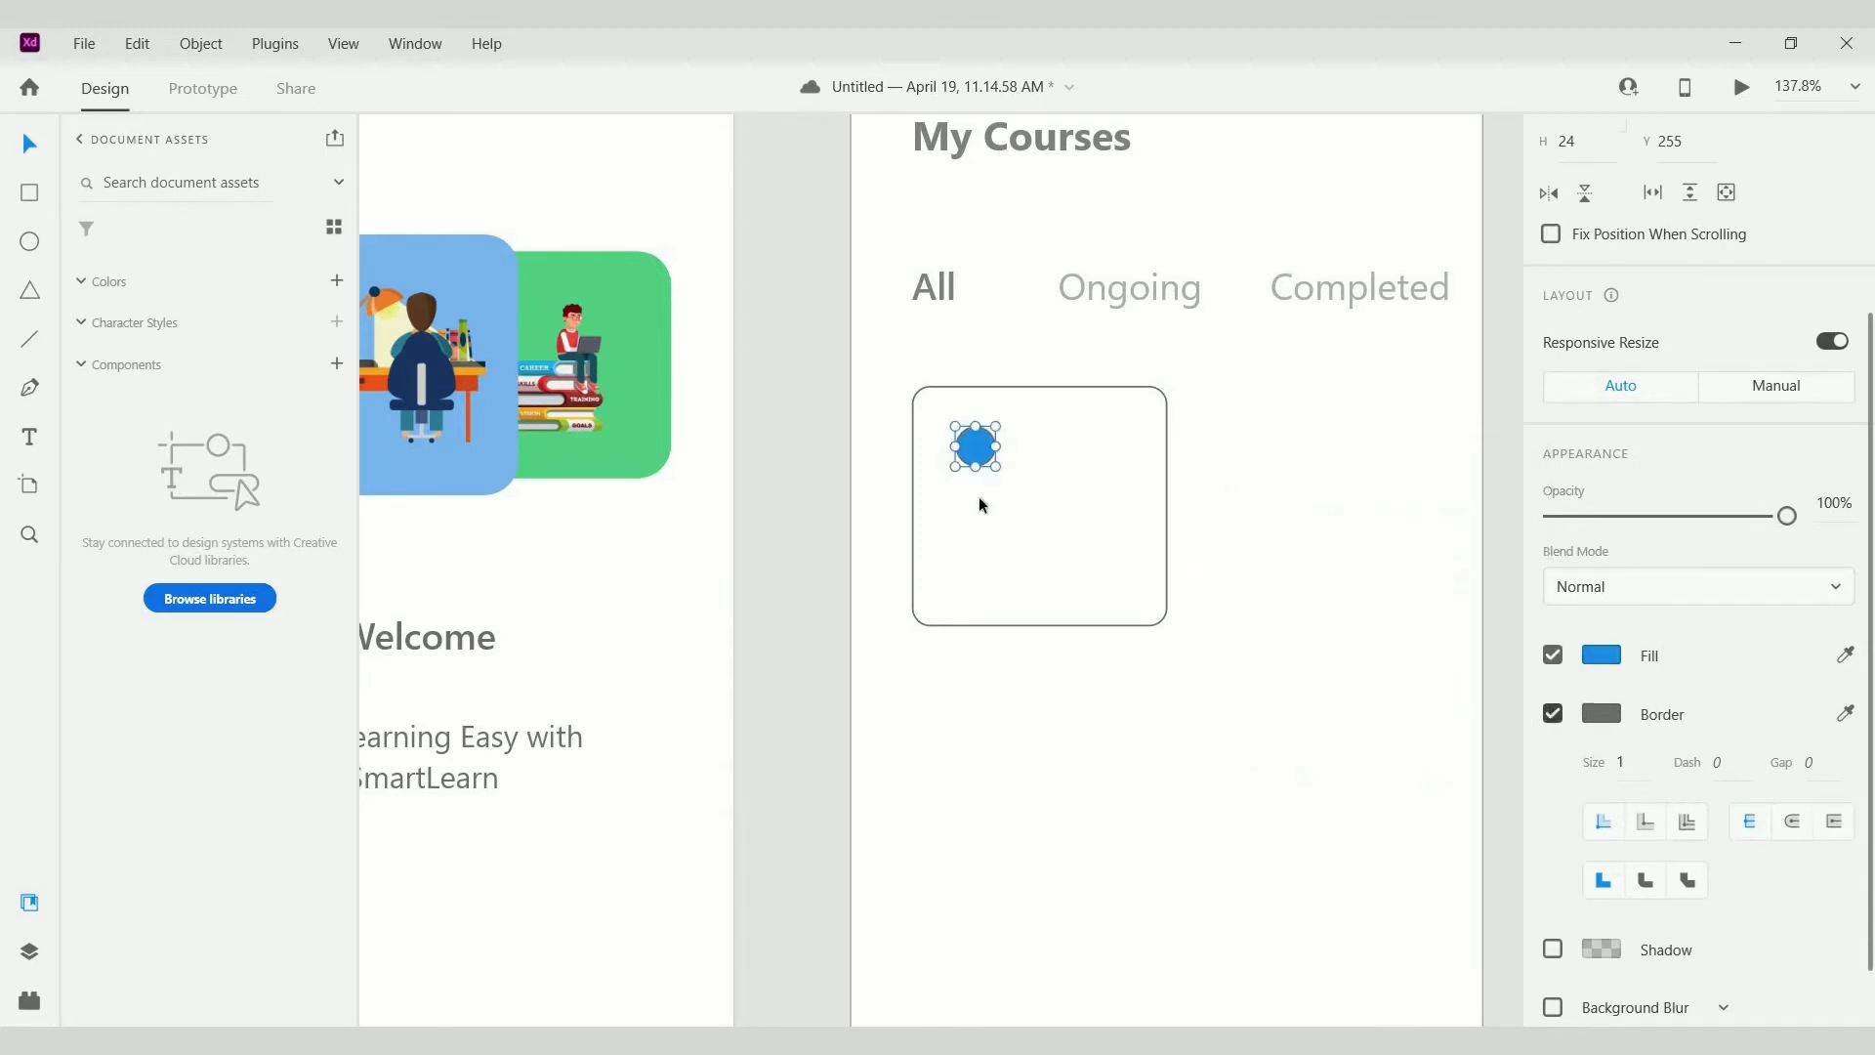
Step: Move the circle into the card's upper-left corner at X 43, Y 238
left_click_drag(978, 457, 951, 440)
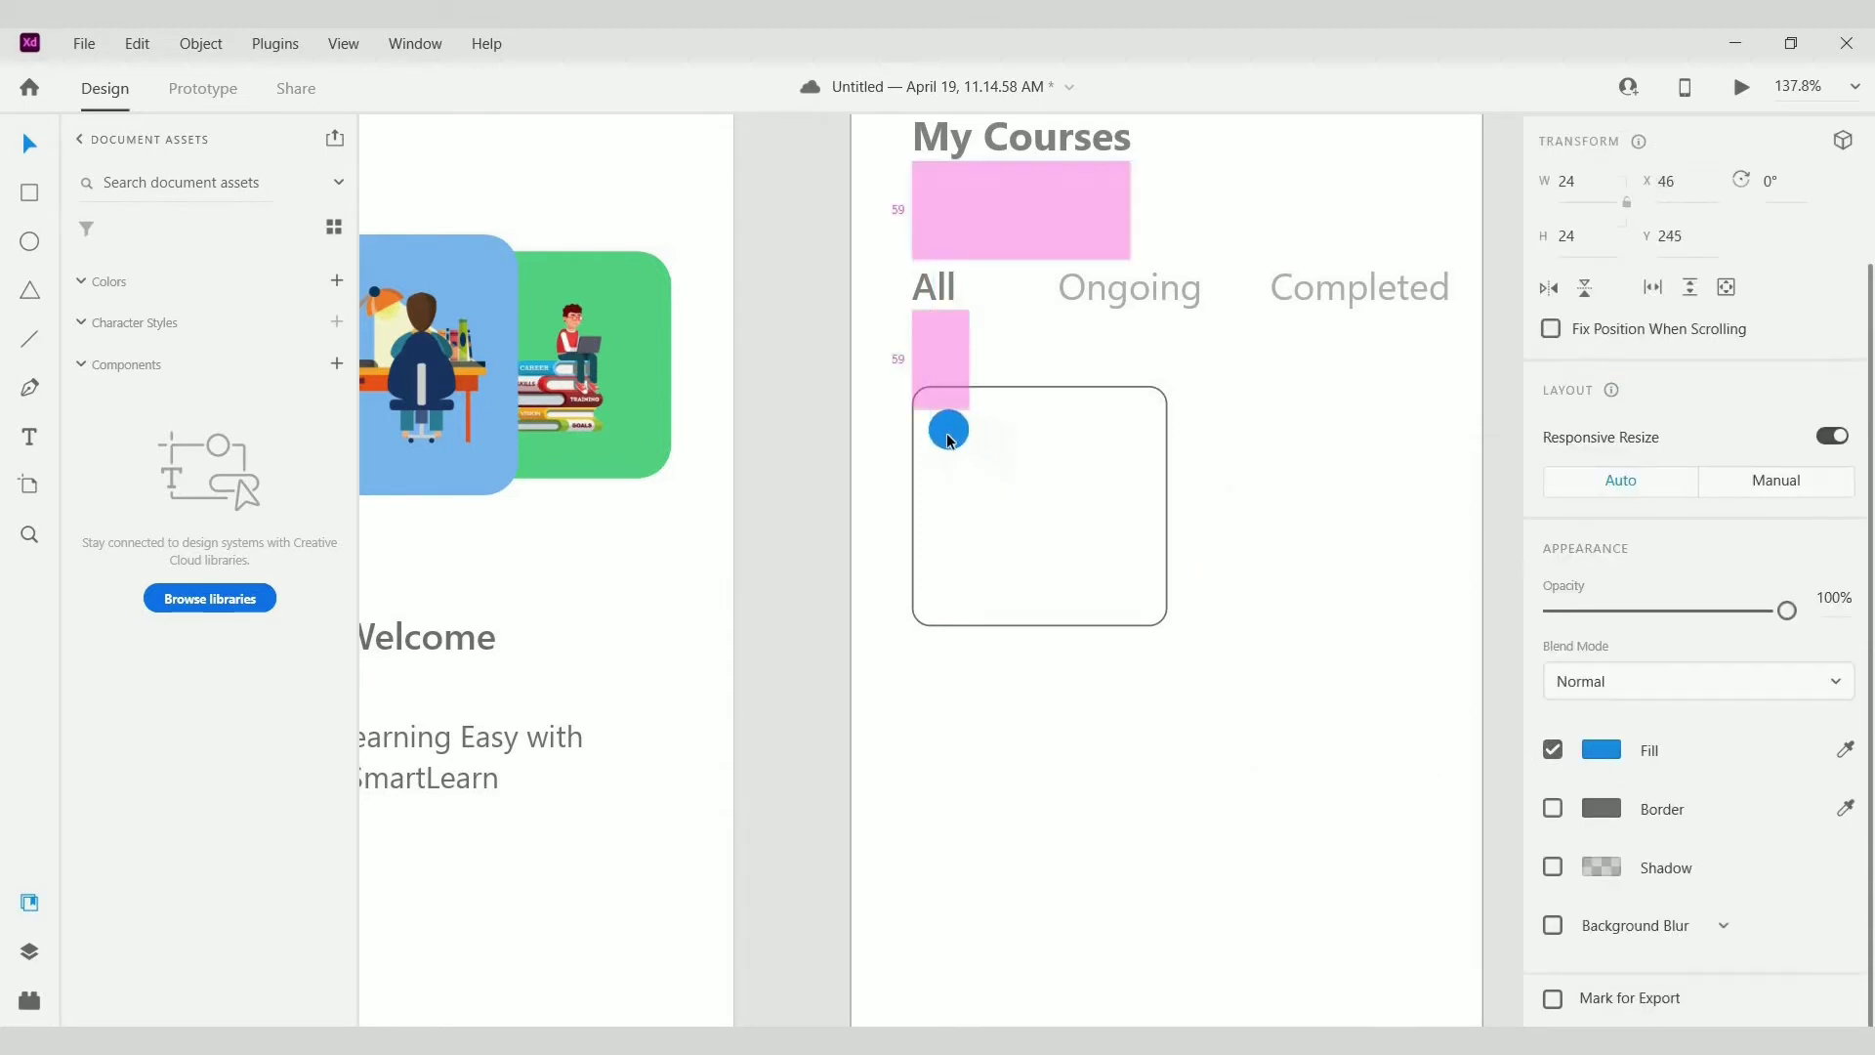
key("Left")
key("Left")
key("Left")
key("Left")
key("Up")
key("Up")
key("Up")
key("Up")
key("Up")
key("Up")
key("Up")
key("Right")
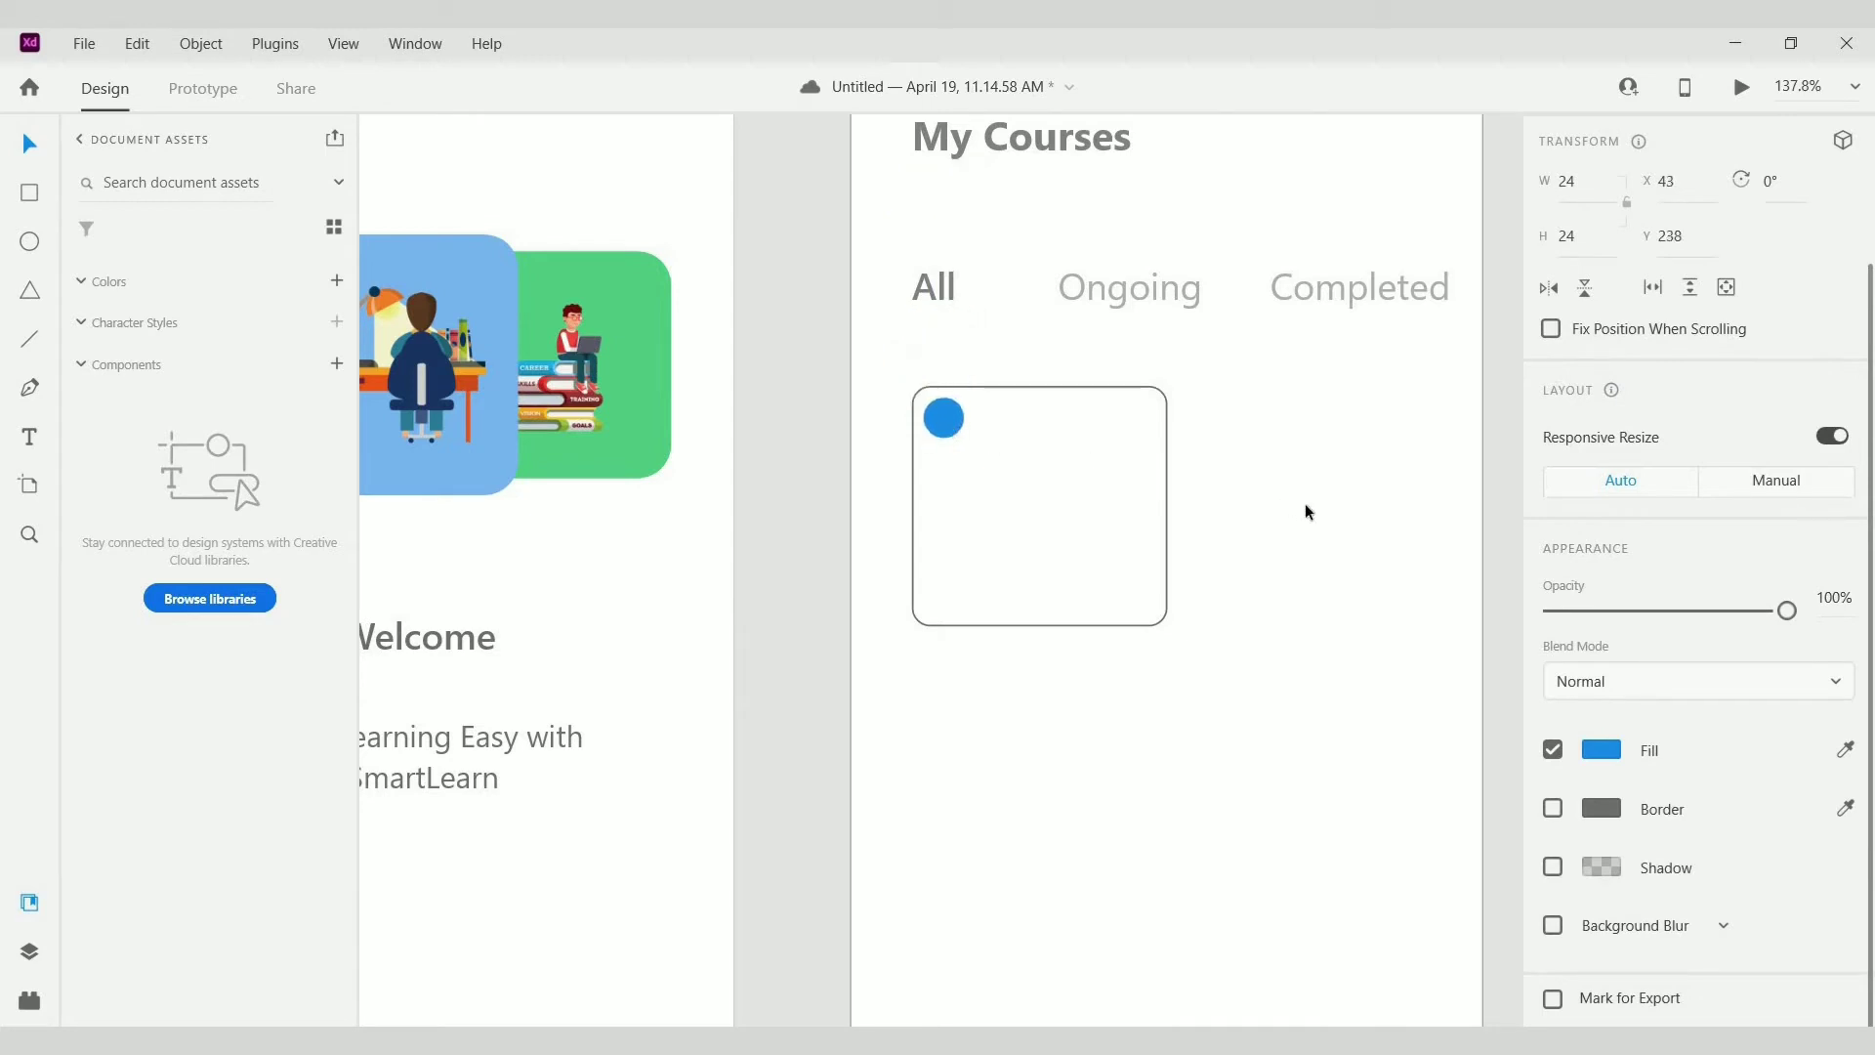
left_click(900, 588)
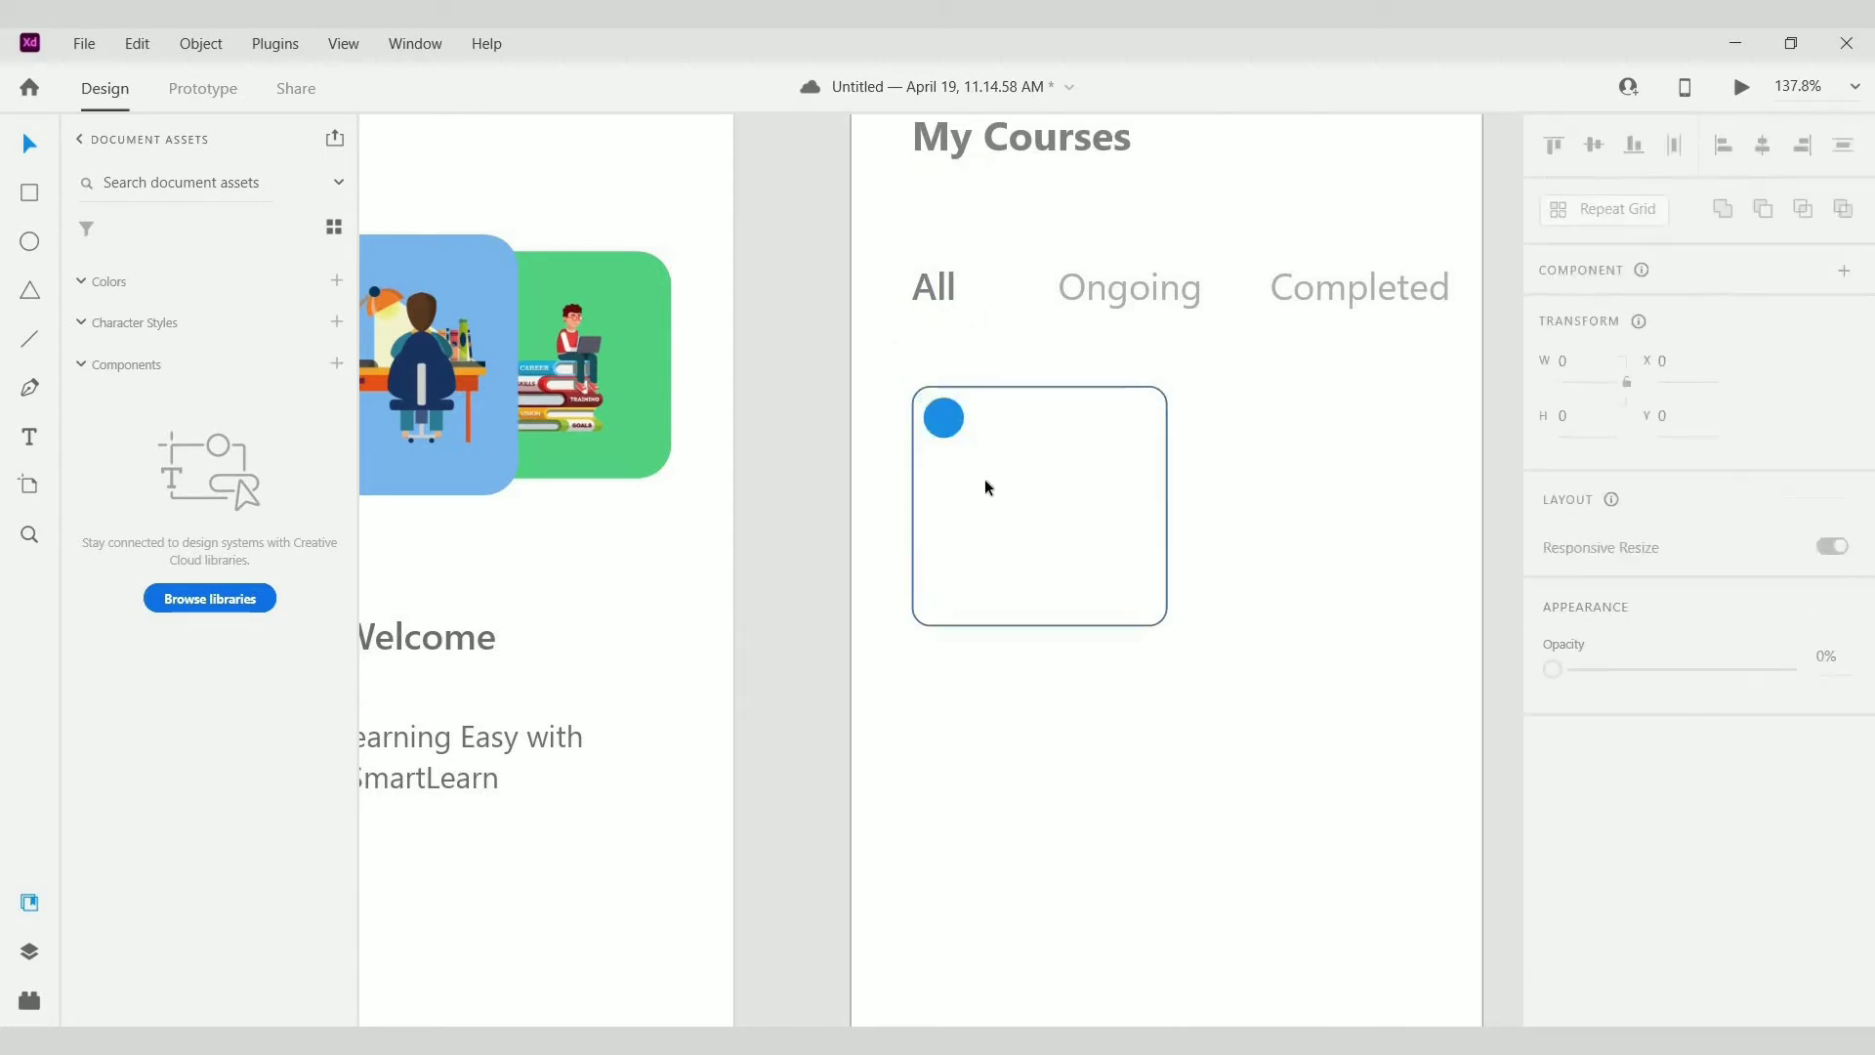
Step: Add the text "Business Management" on two lines in the lower part of the card
left_click(29, 437)
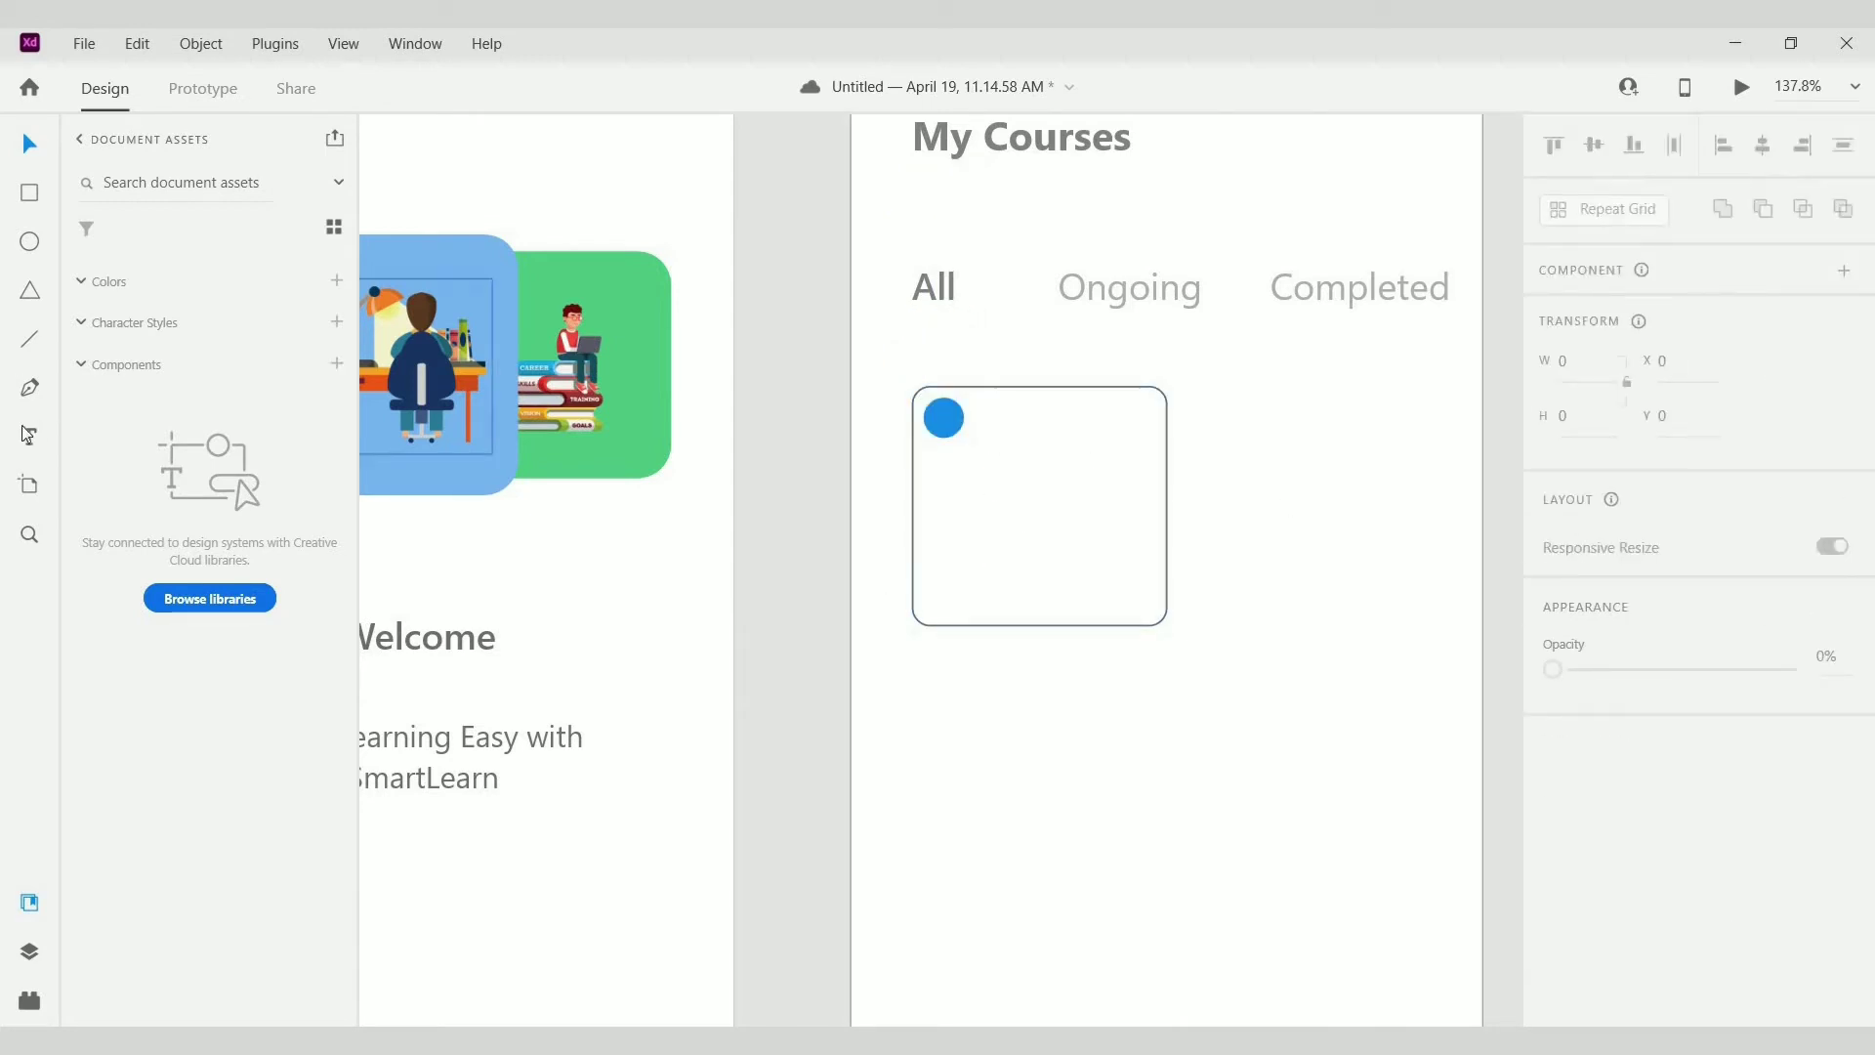
left_click(944, 541)
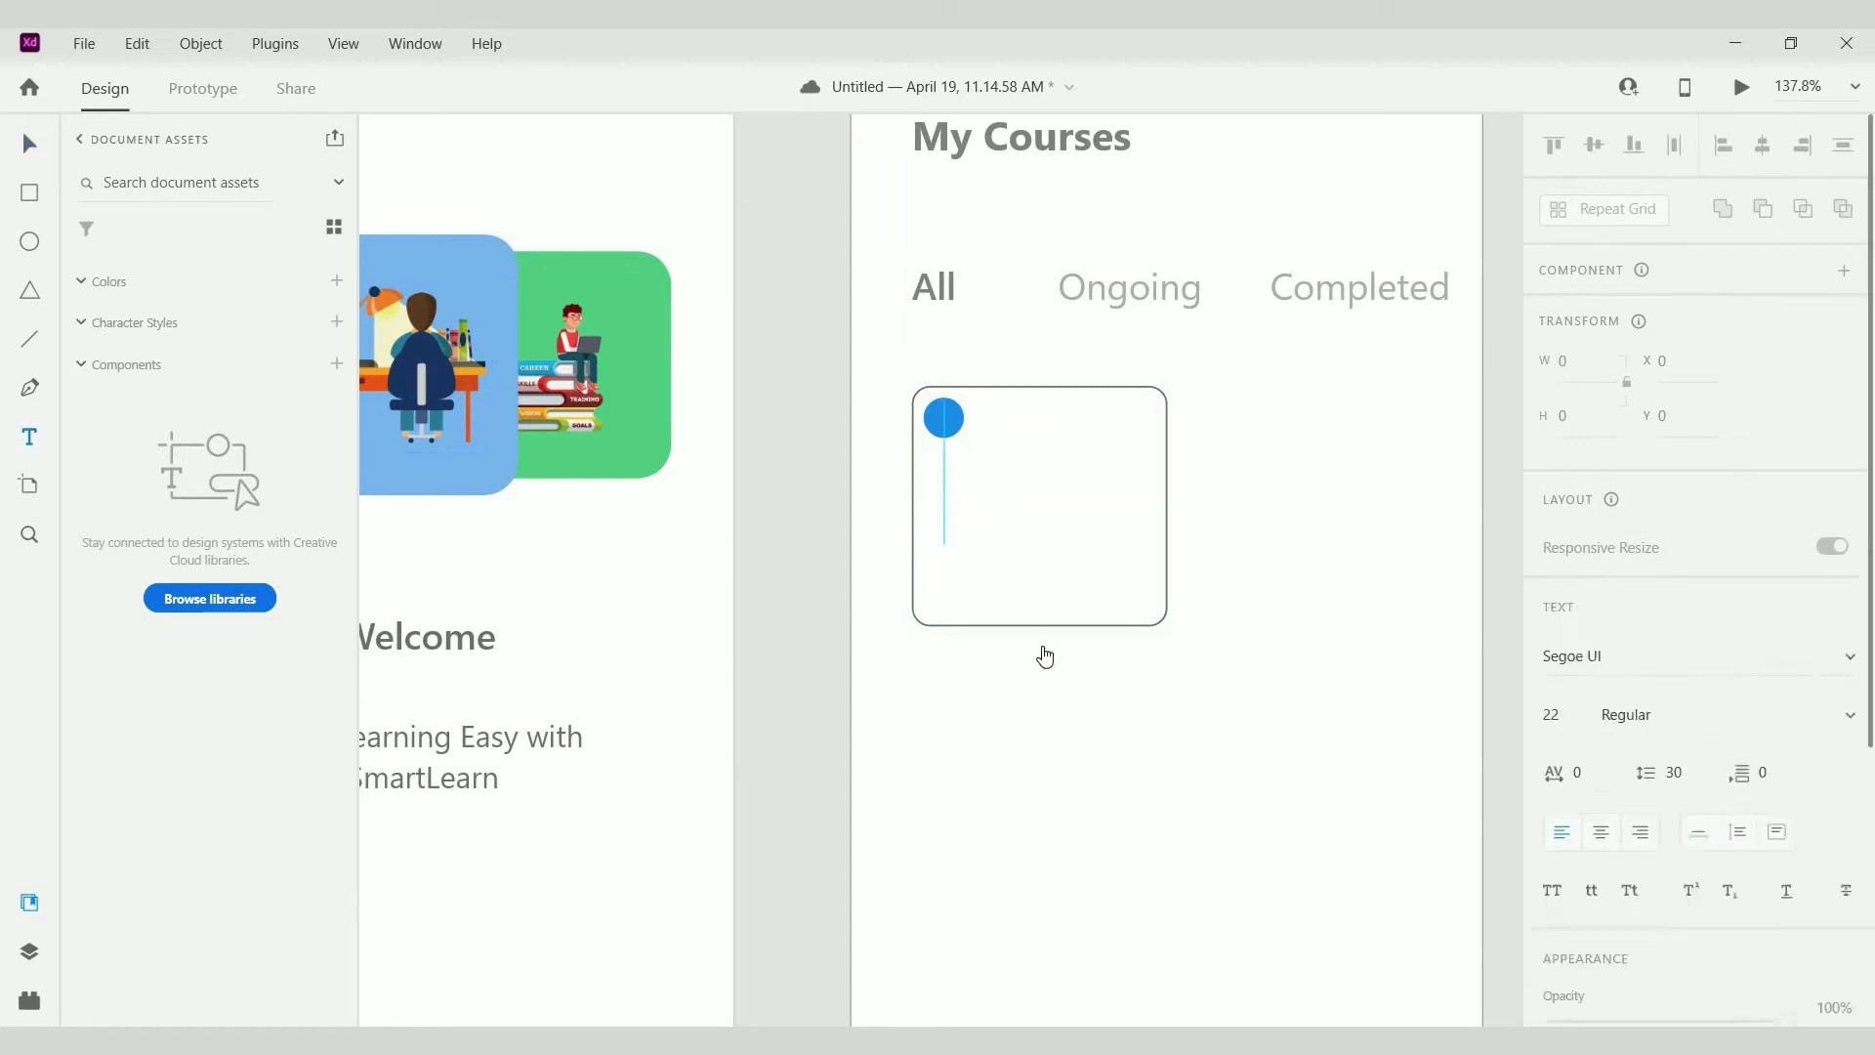
type("Buss")
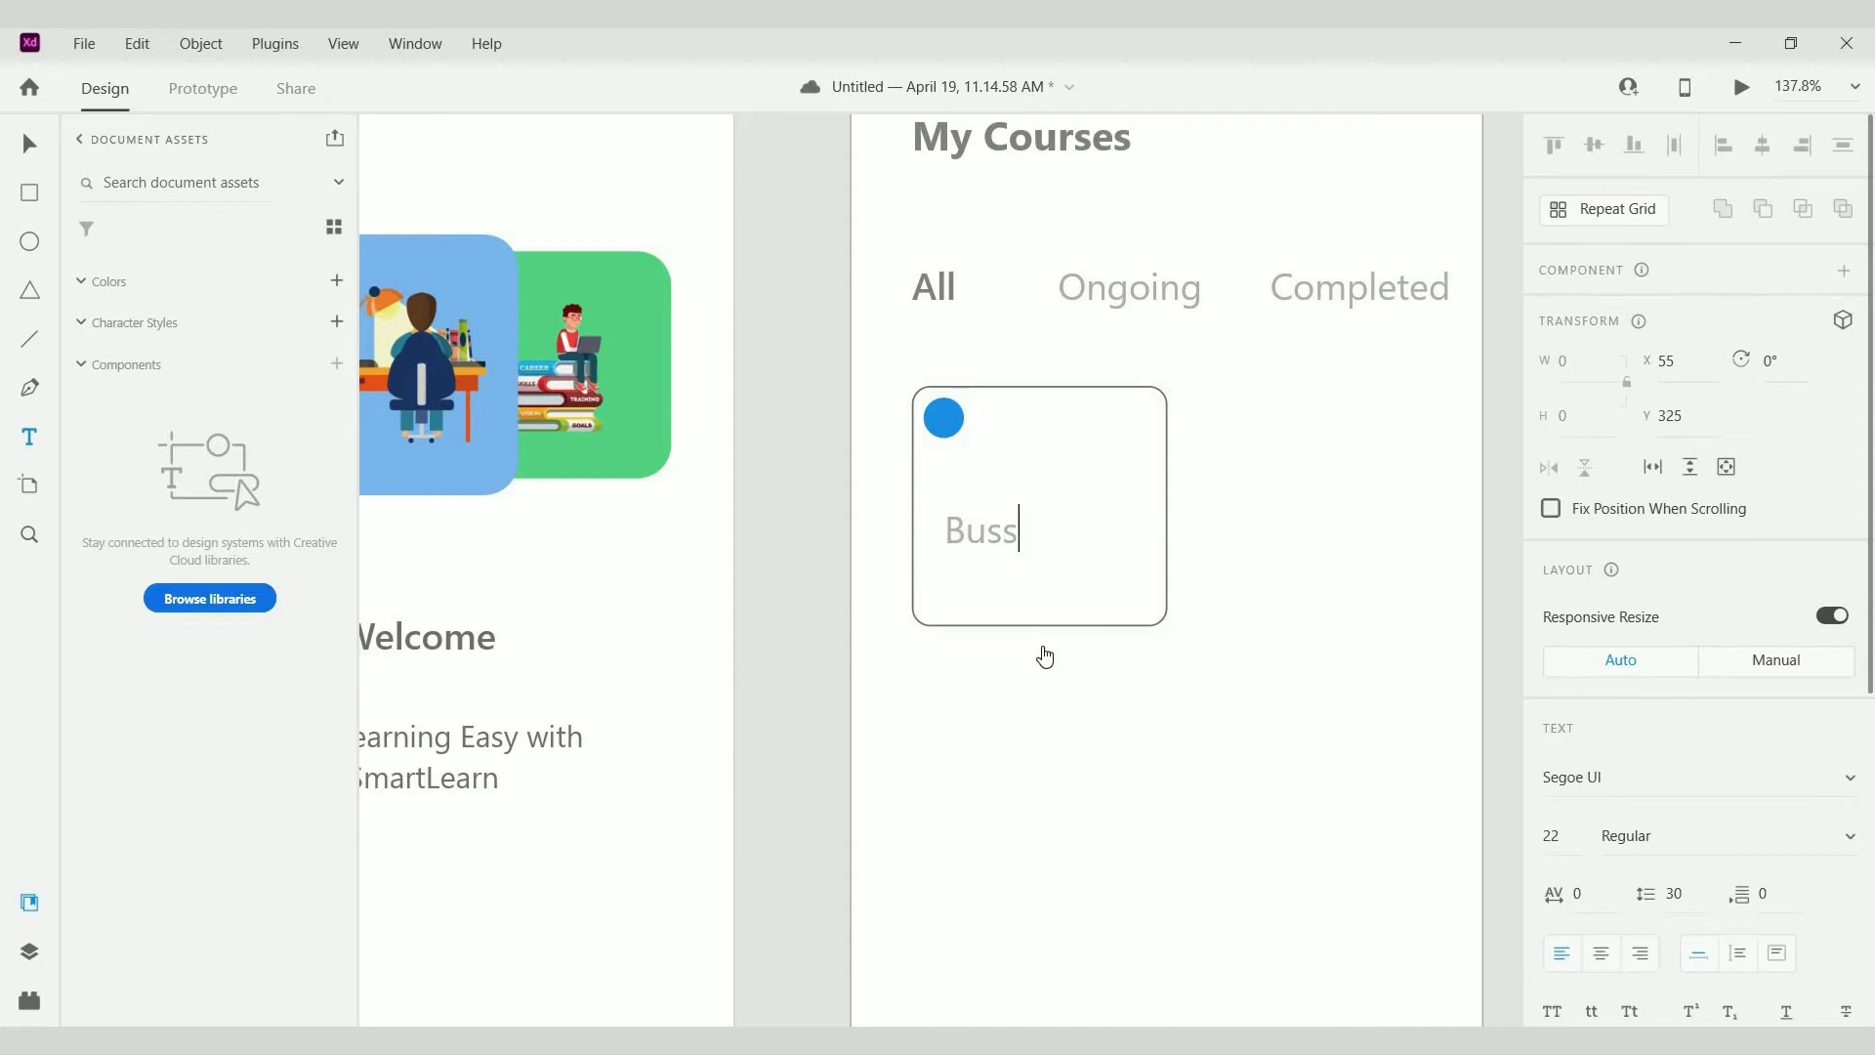
key("BackSpace")
type("iness")
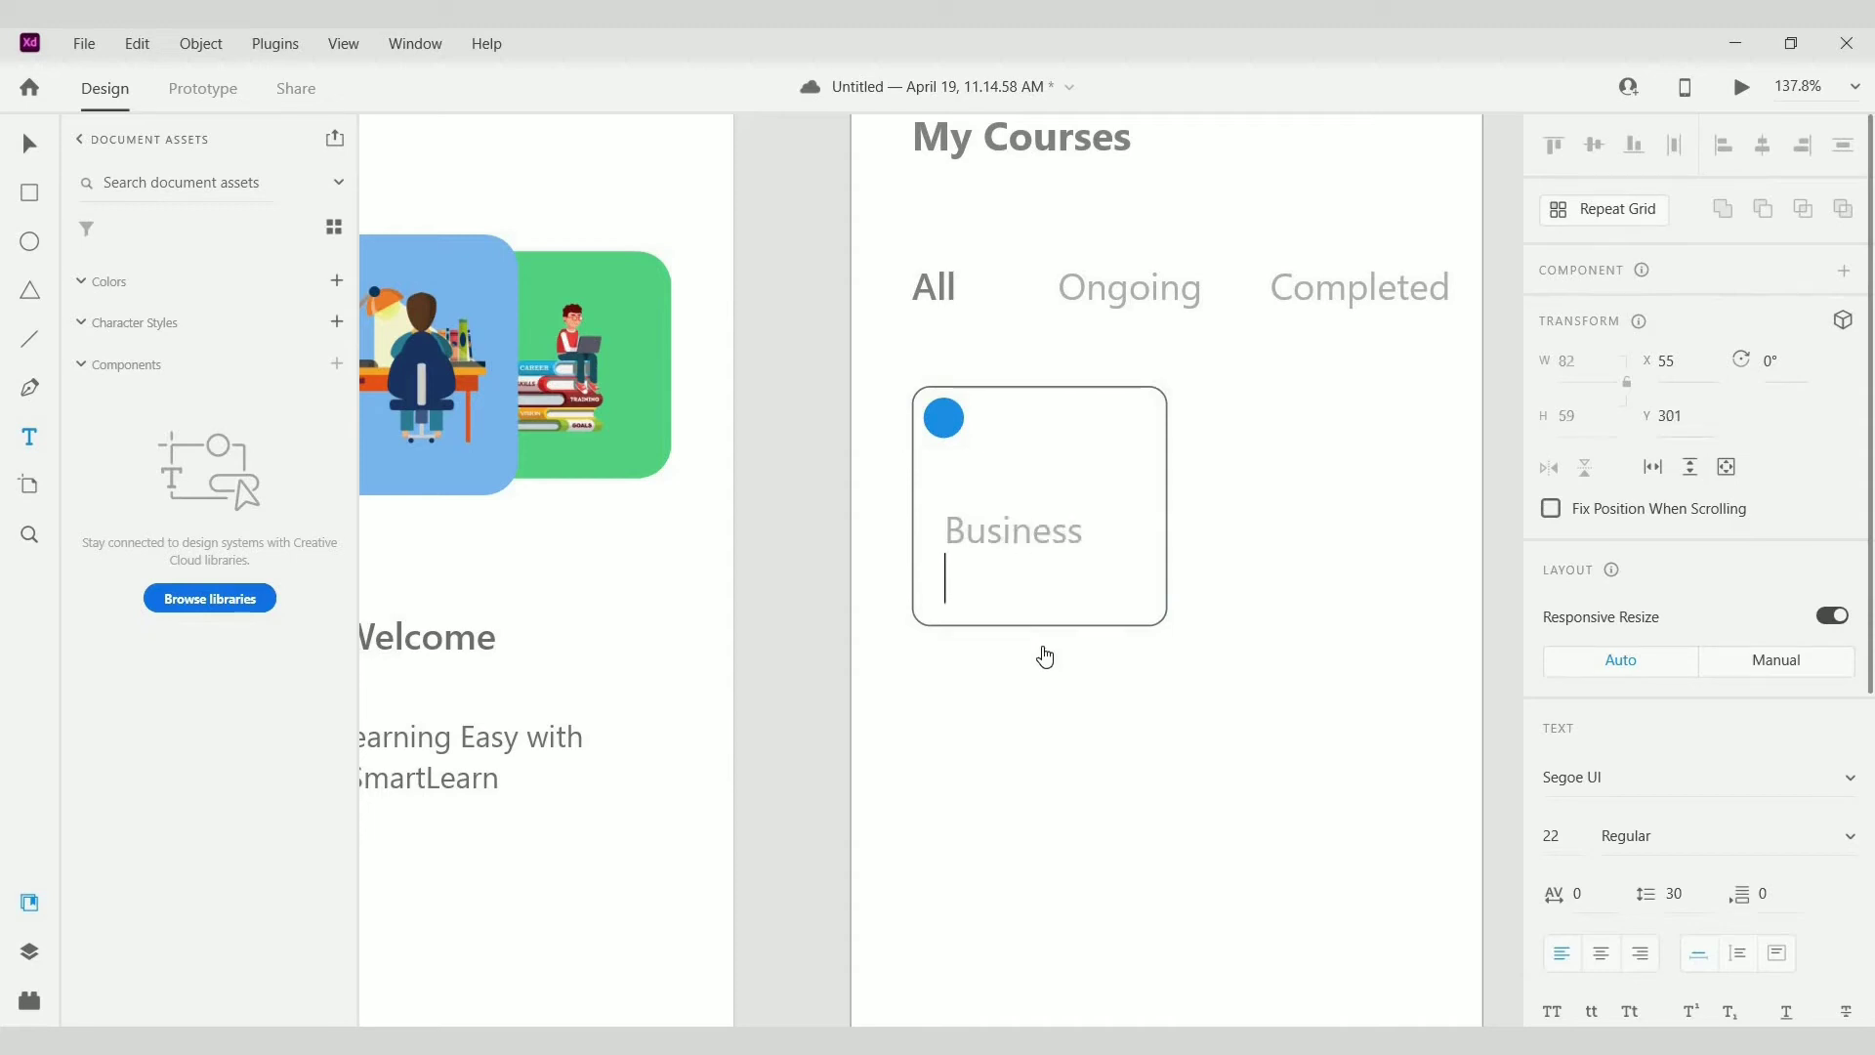
key("Return")
type("Manag")
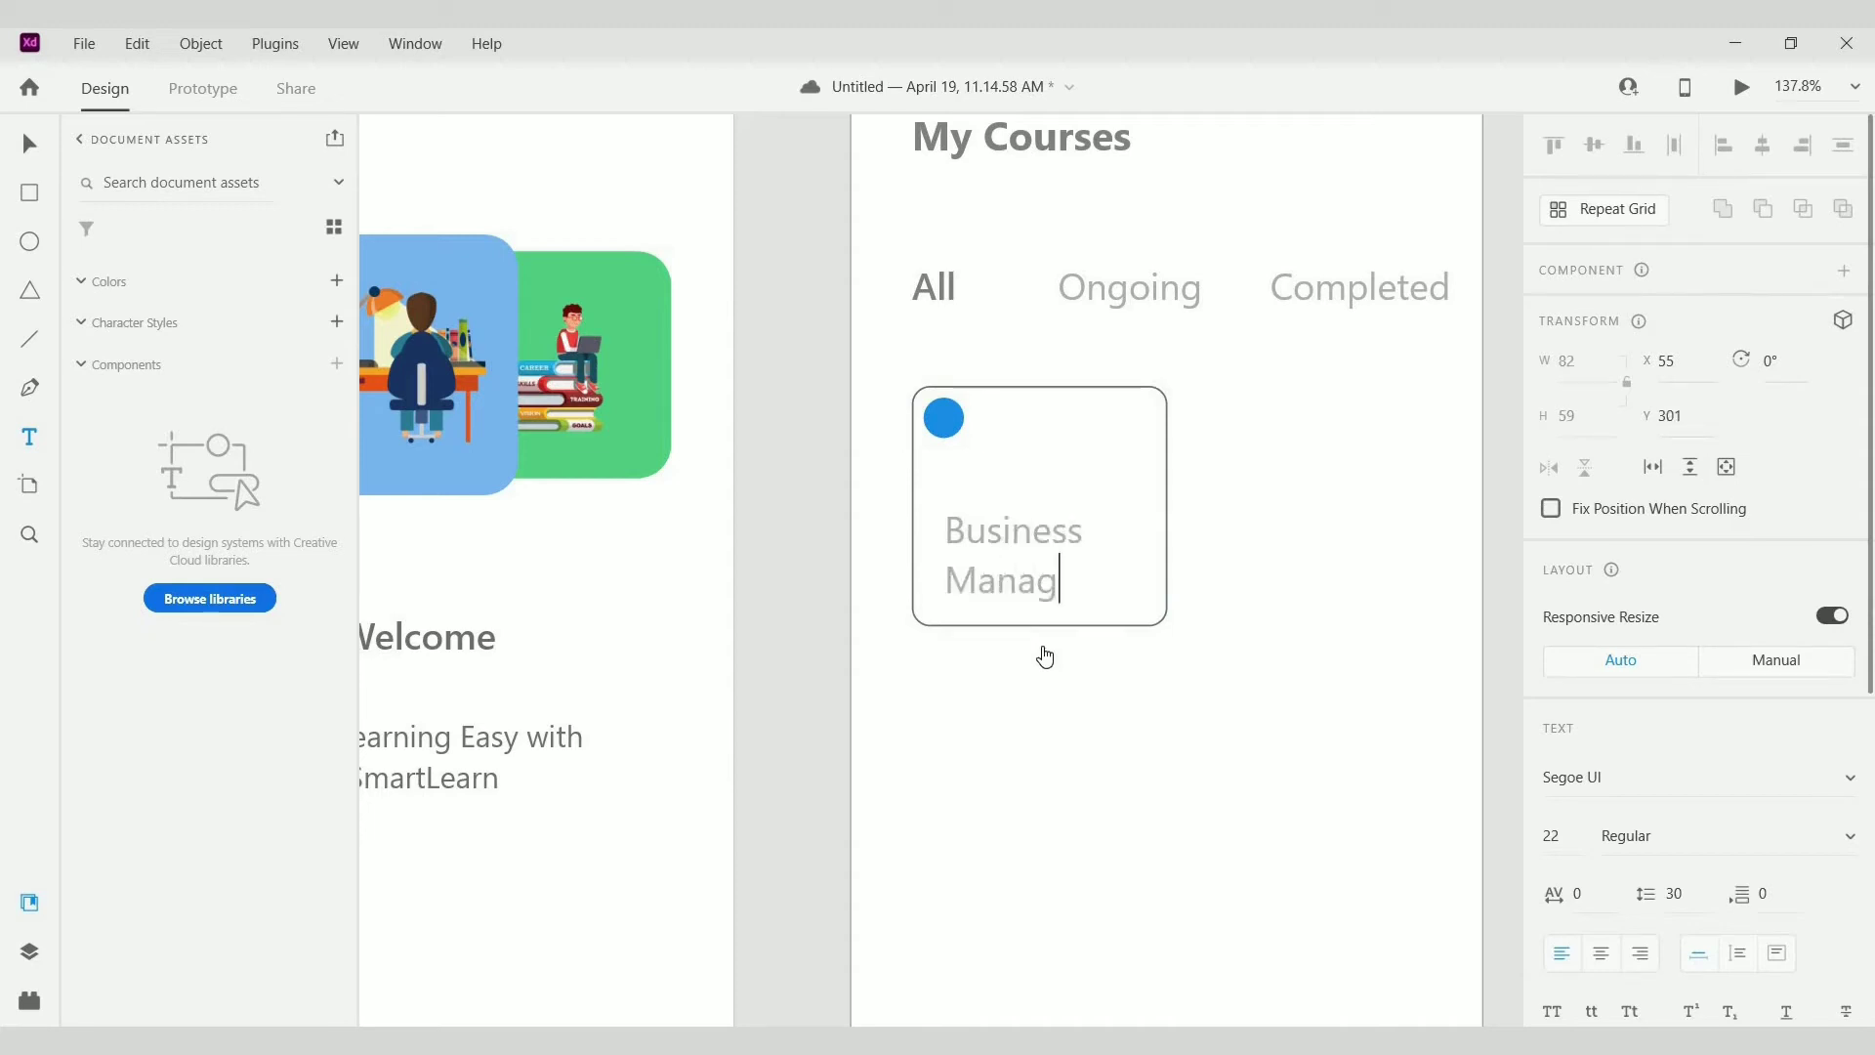
type("ement")
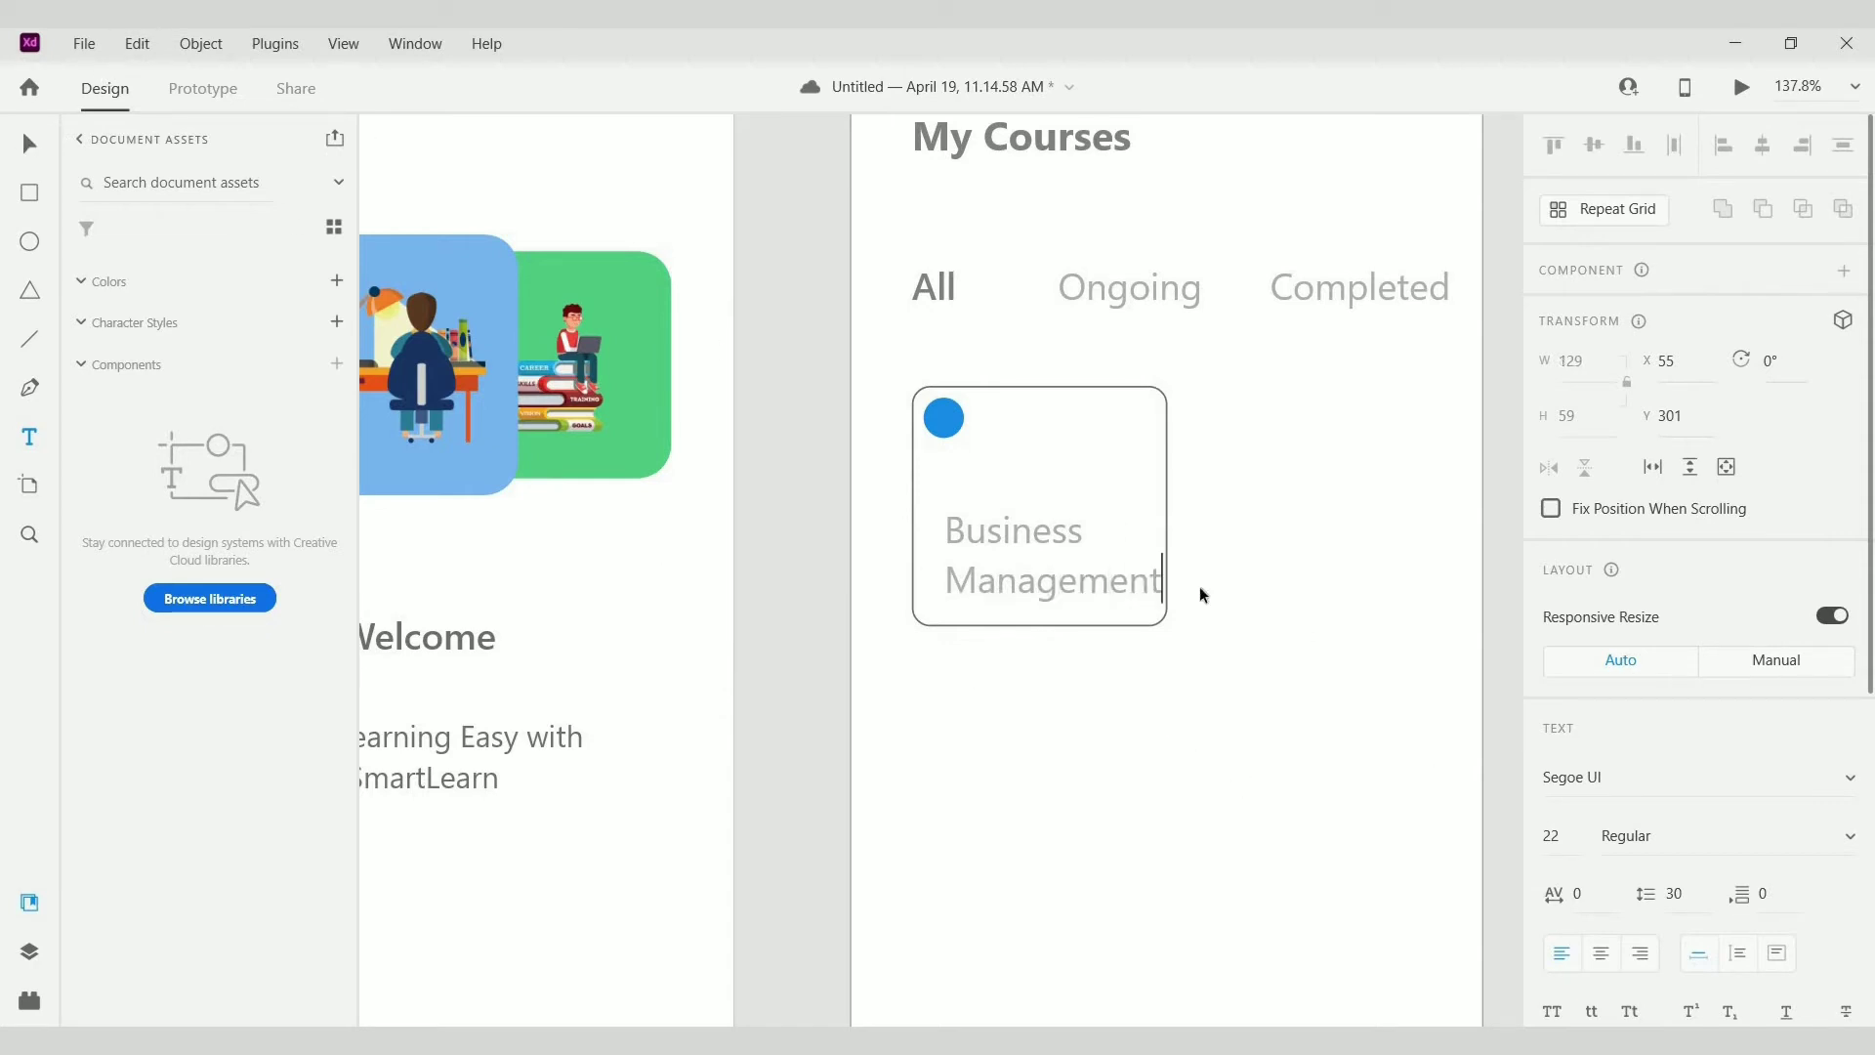
key("Escape")
Step: Set the "Business Management" text to font size 20 and Semibold weight
scroll(1658, 817, "down", 2)
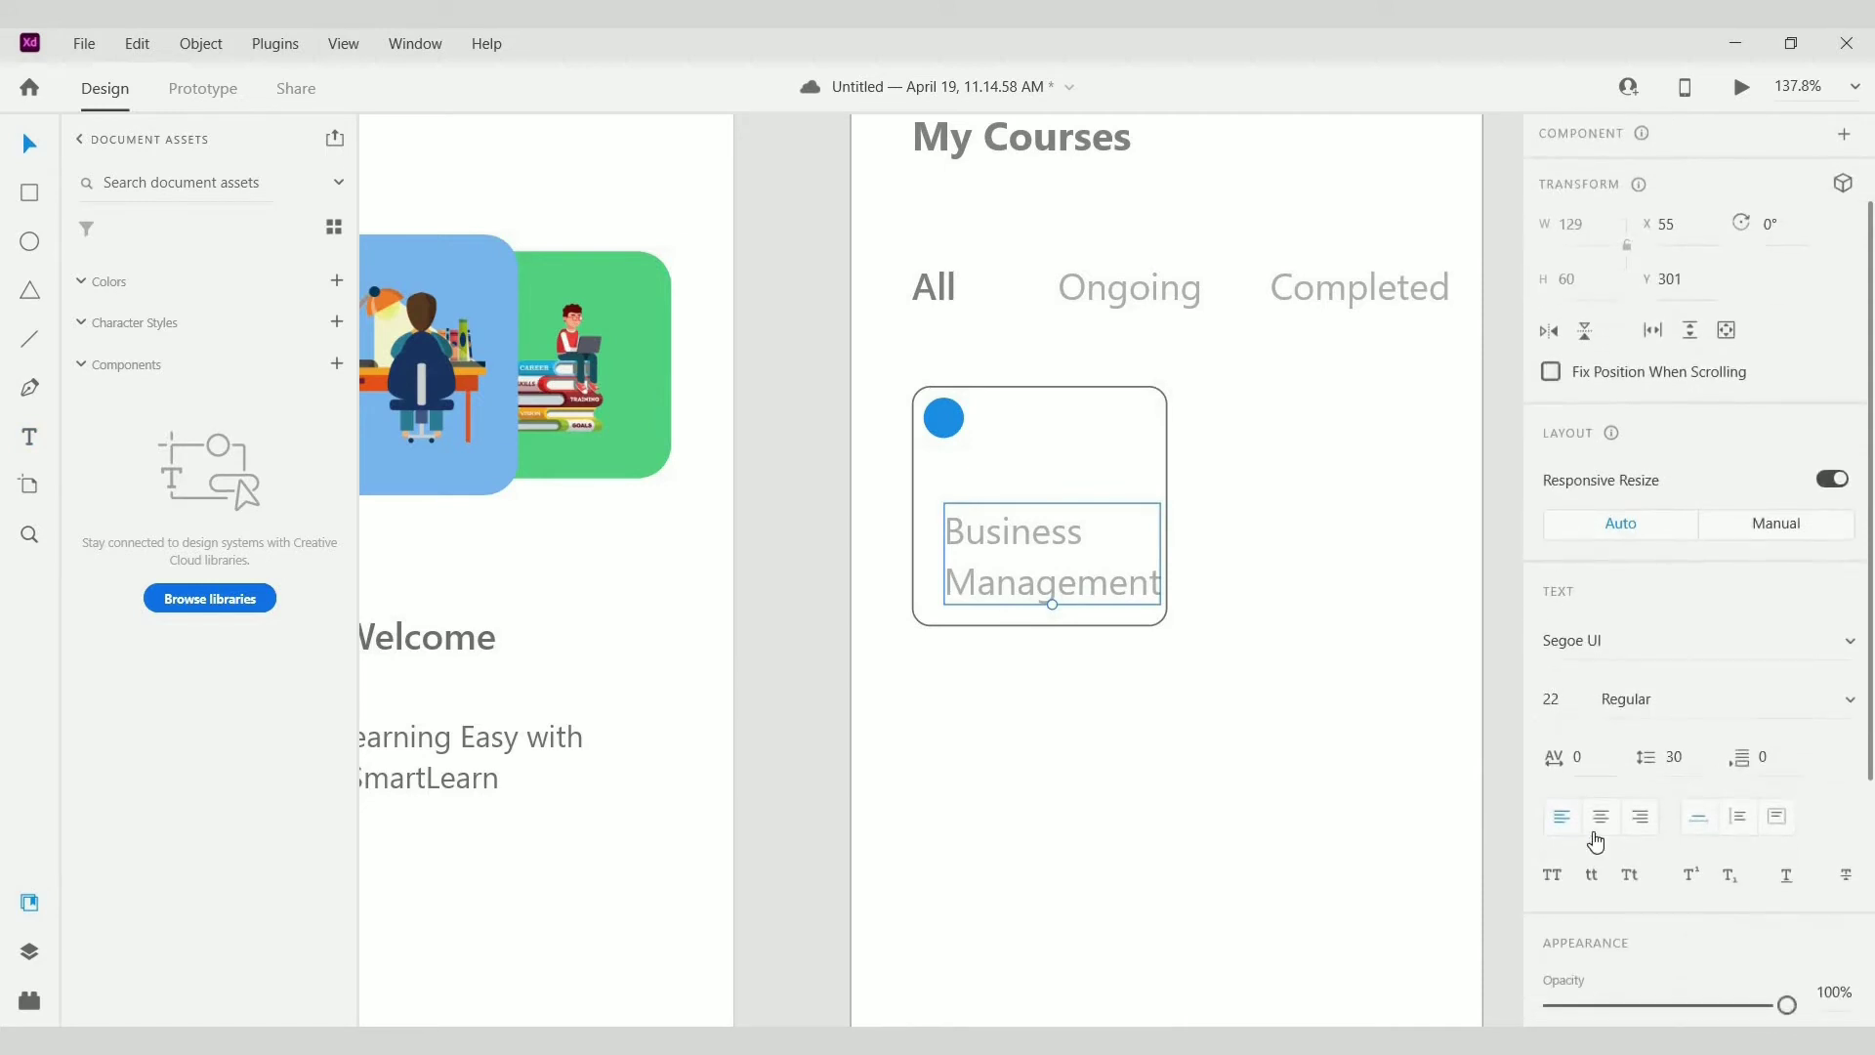
key("Tab")
key("Down")
key("Down")
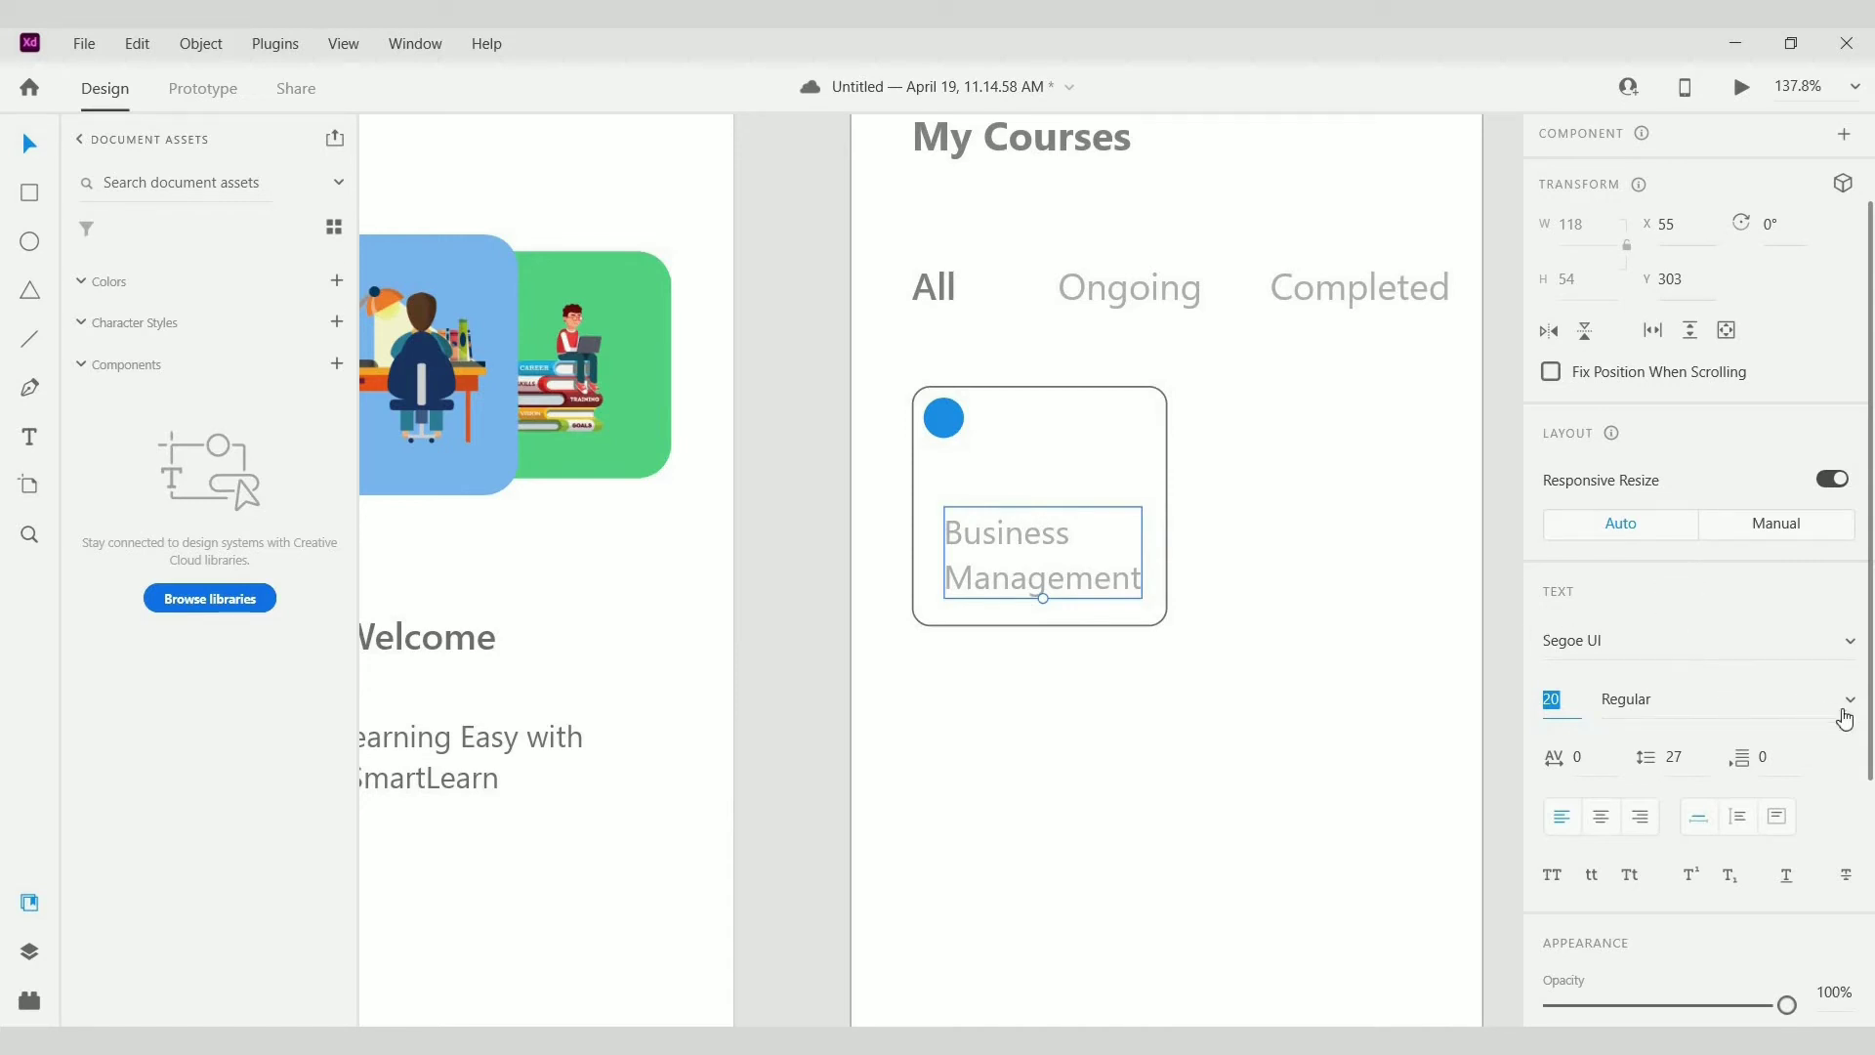
left_click(1709, 697)
left_click(1780, 696)
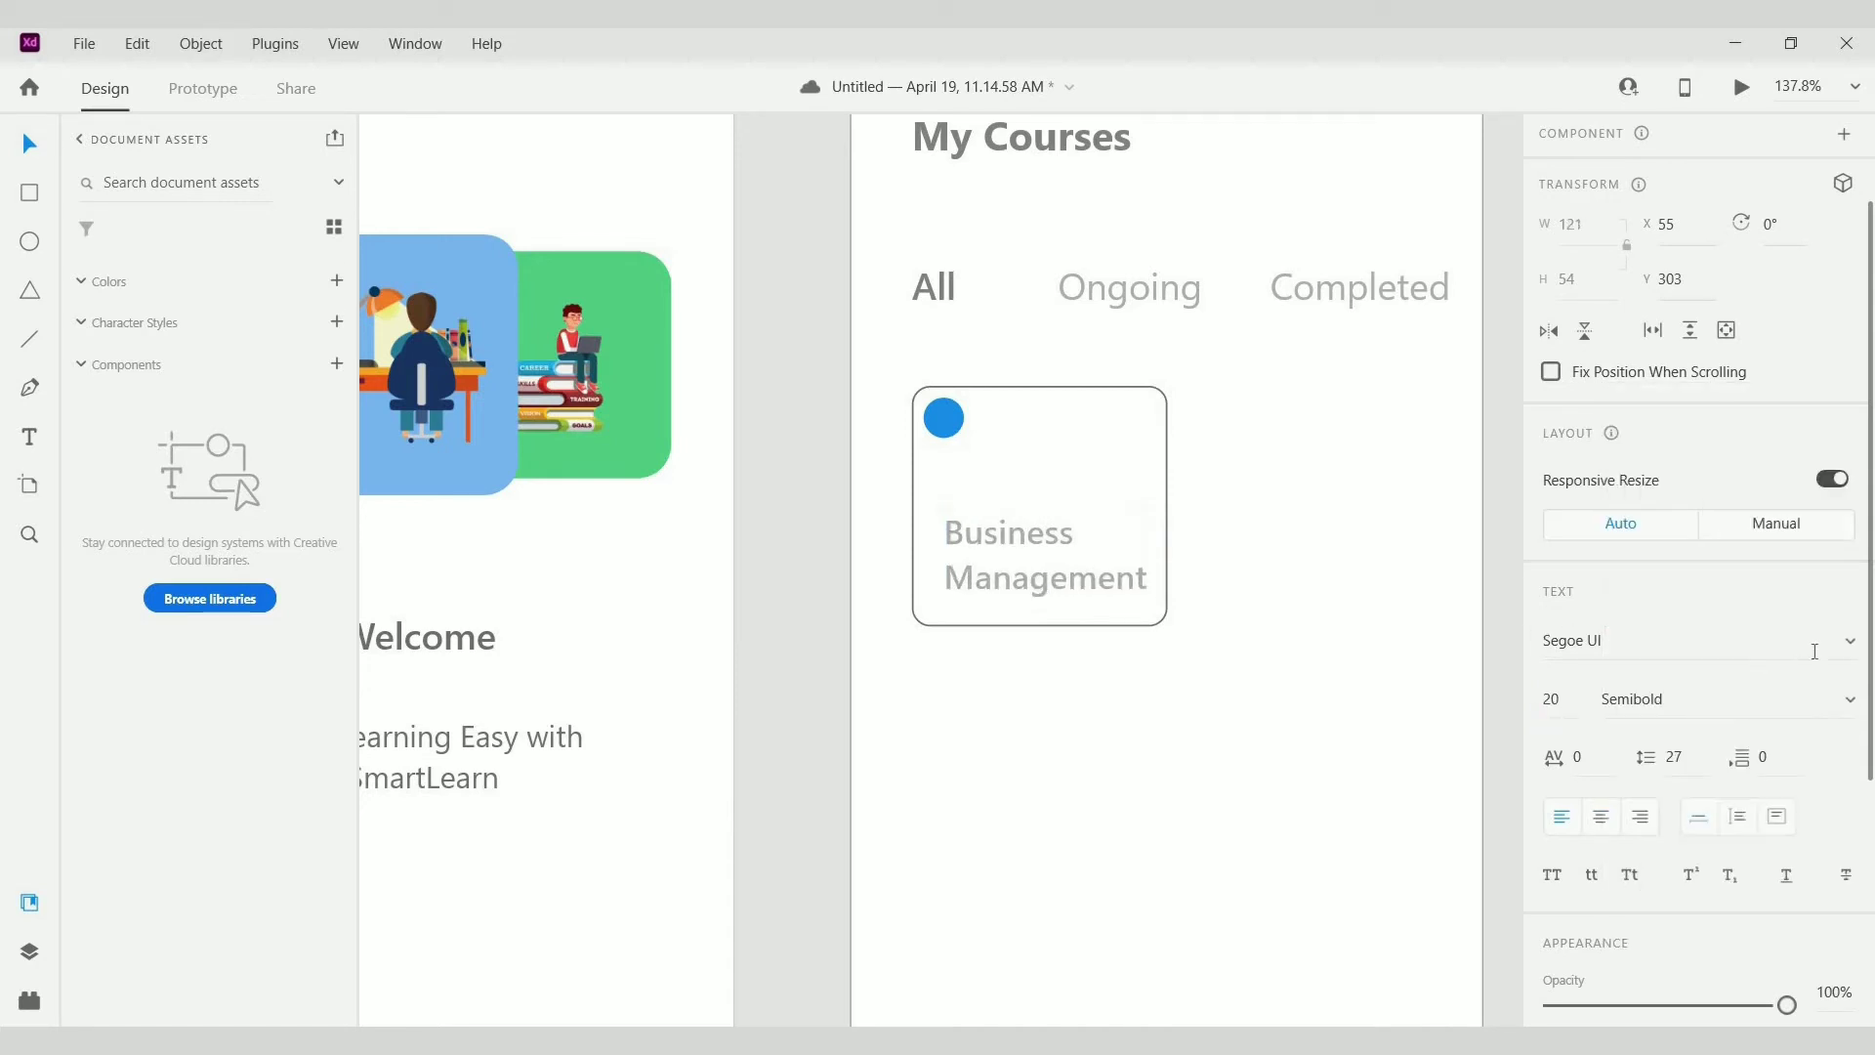
Step: Fill the "Business Management" text with a darker grey and move it within the card to X 49, Y 309
scroll(1651, 791, "down", 4)
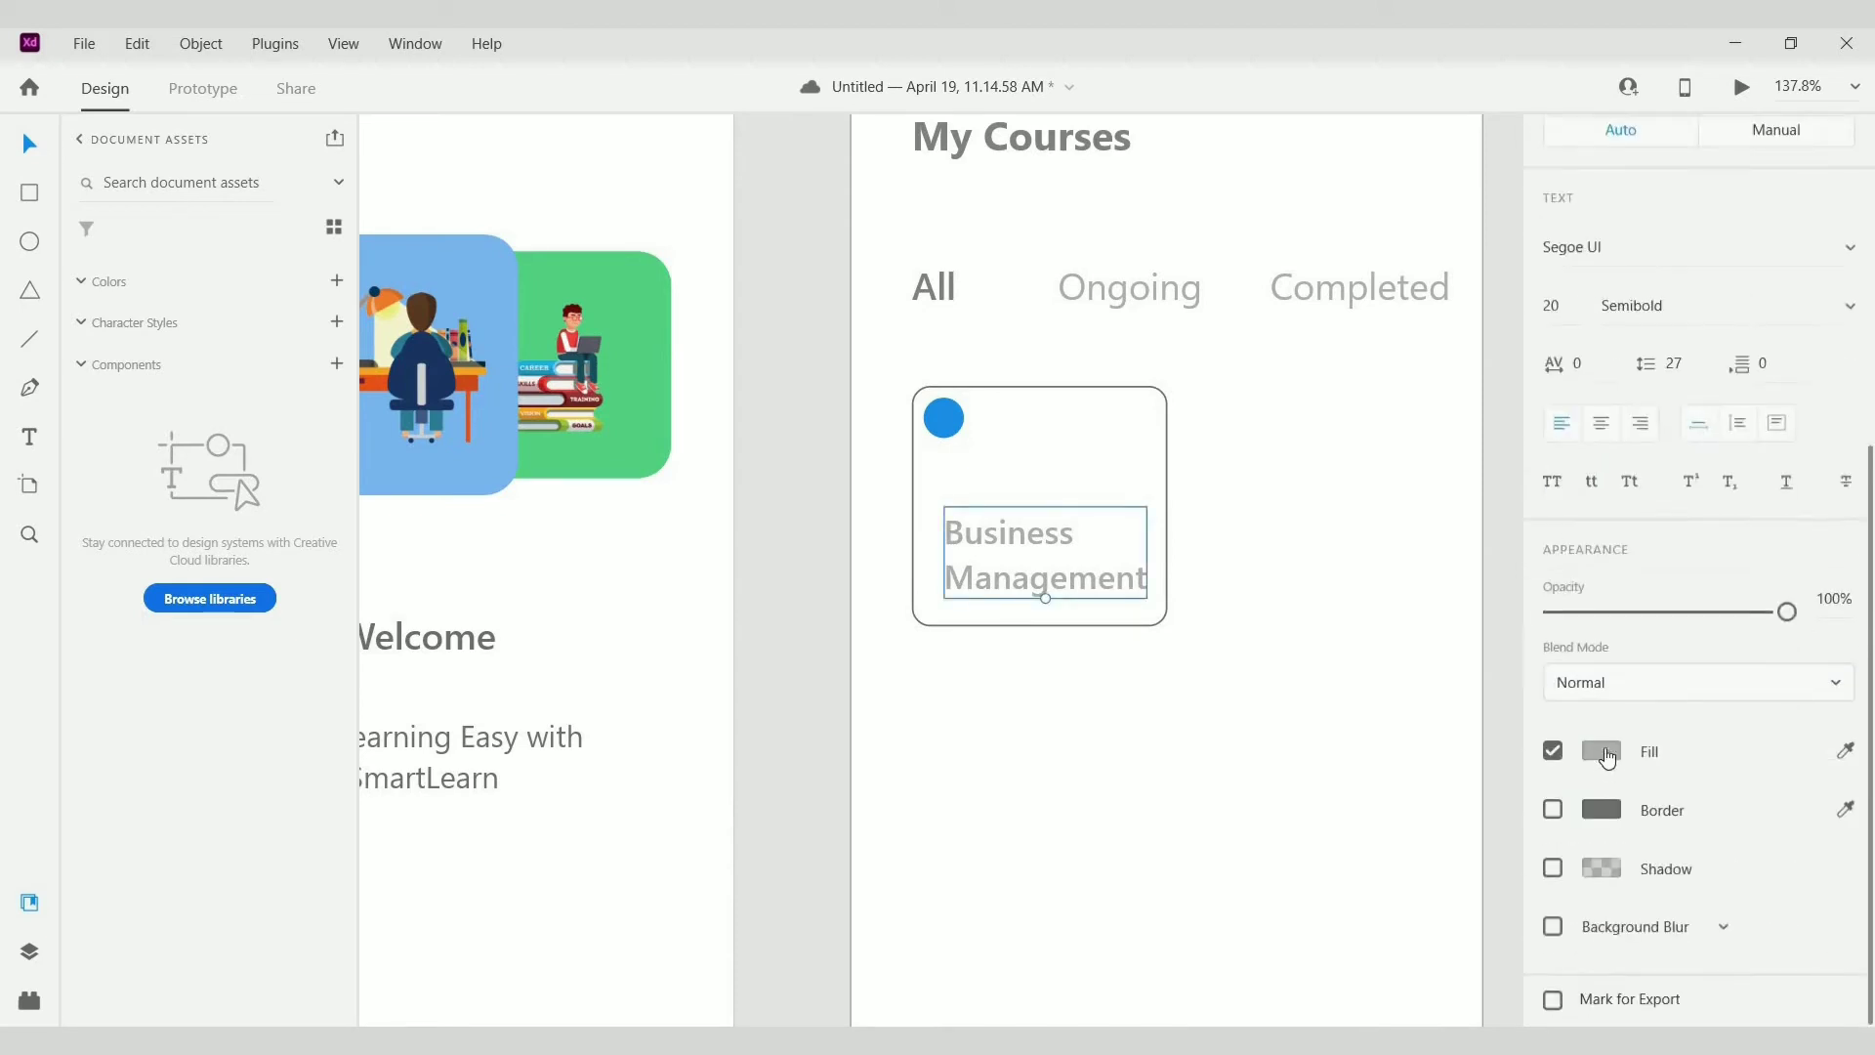
left_click(1602, 749)
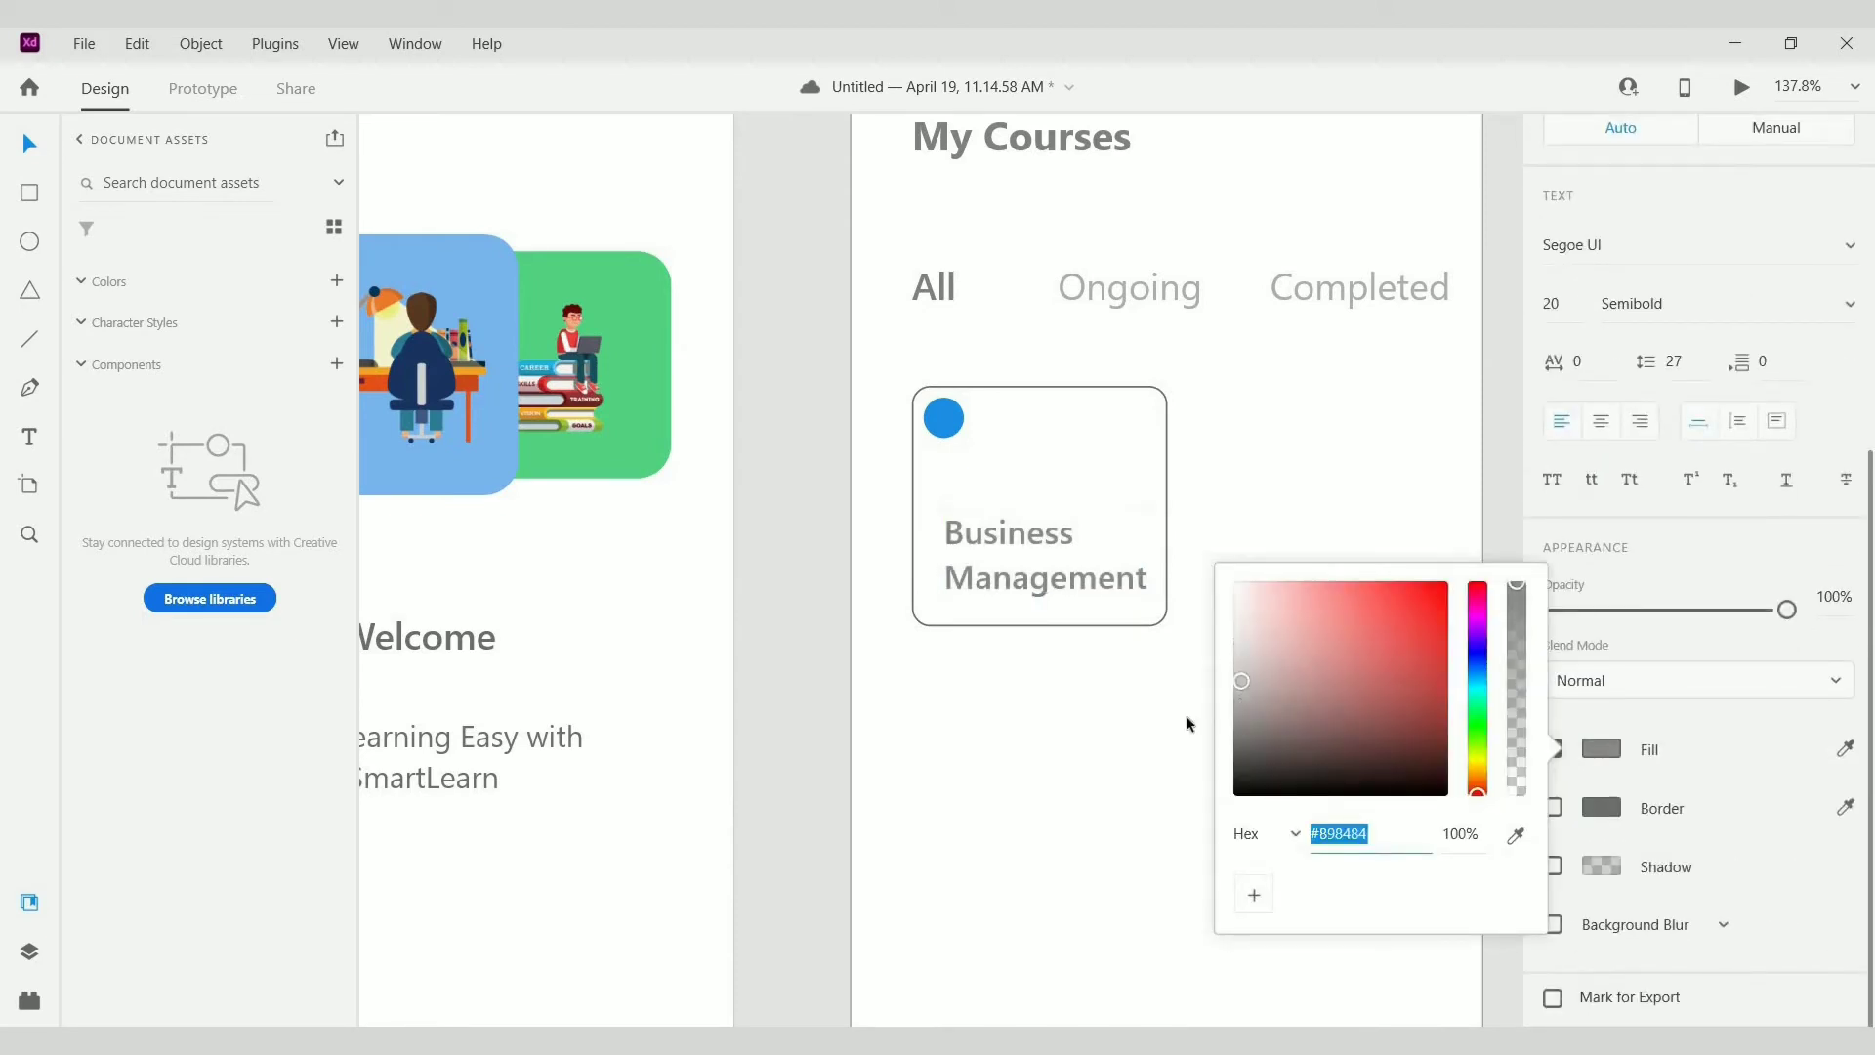
left_click(1139, 685)
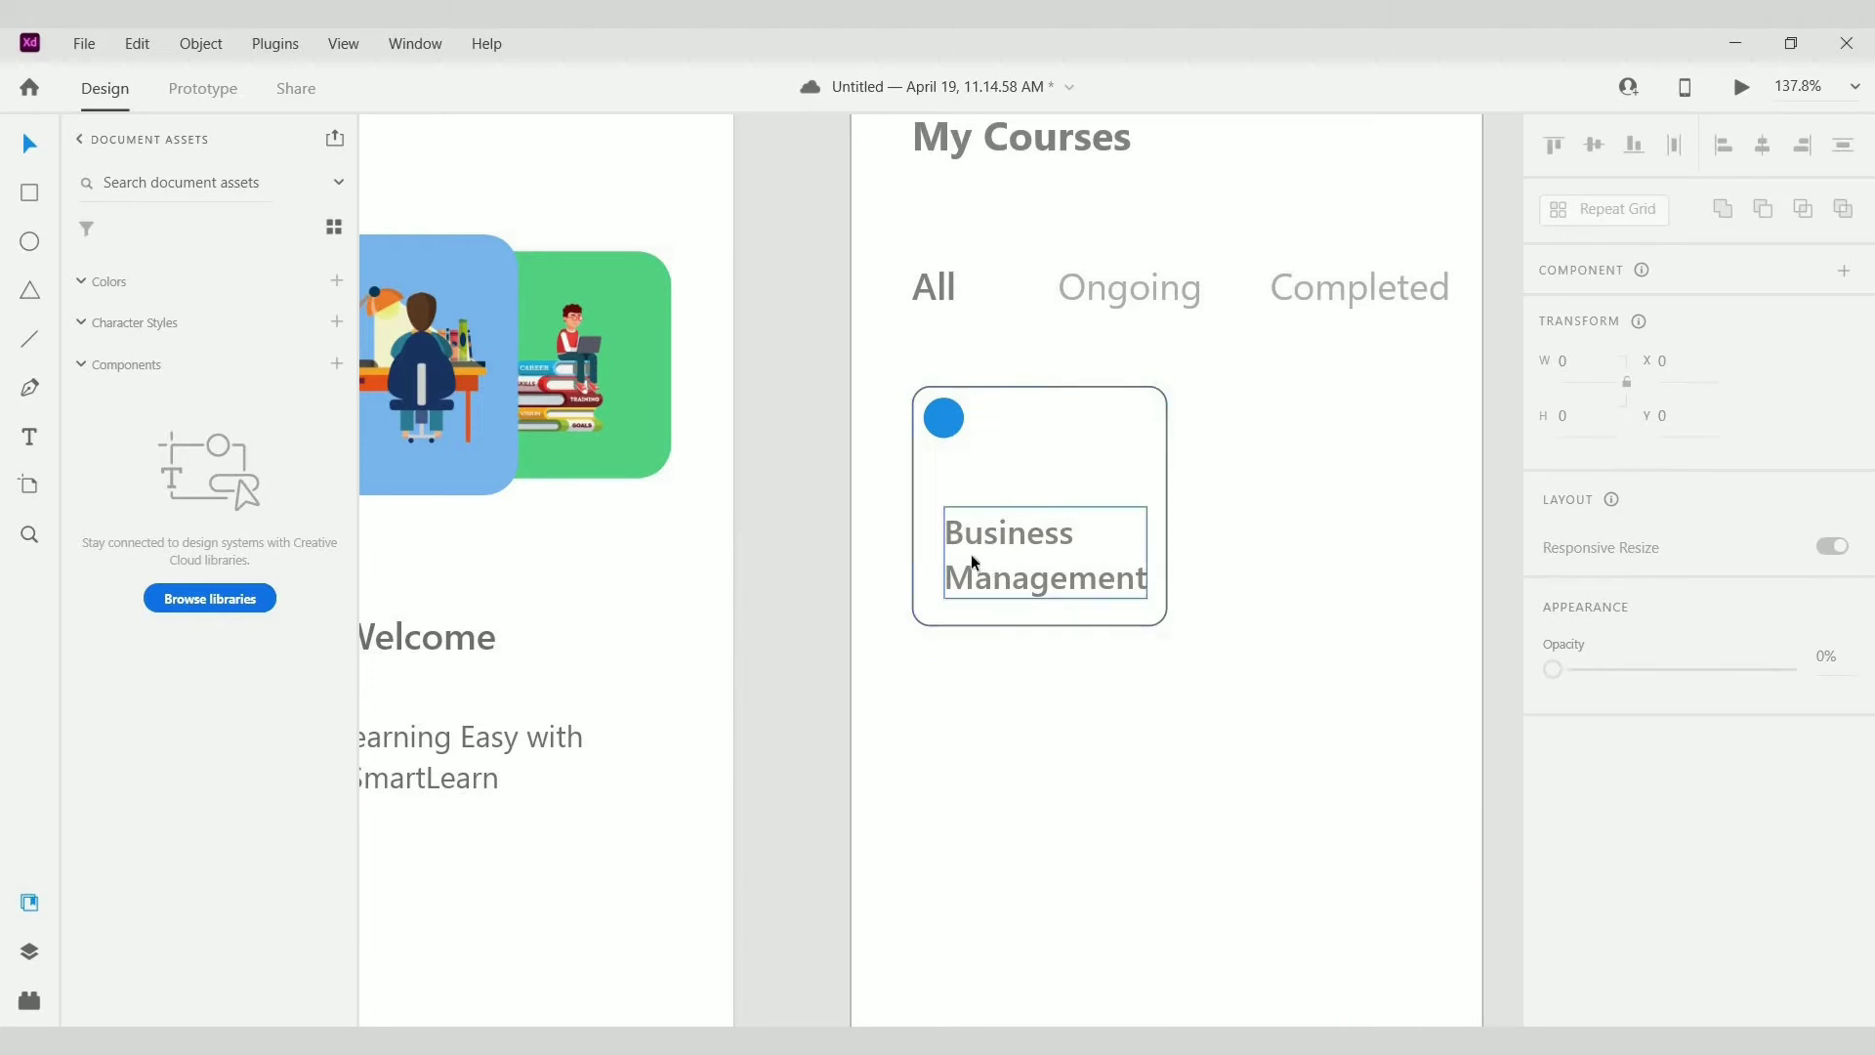
left_click_drag(971, 554, 981, 578)
left_click(1172, 724)
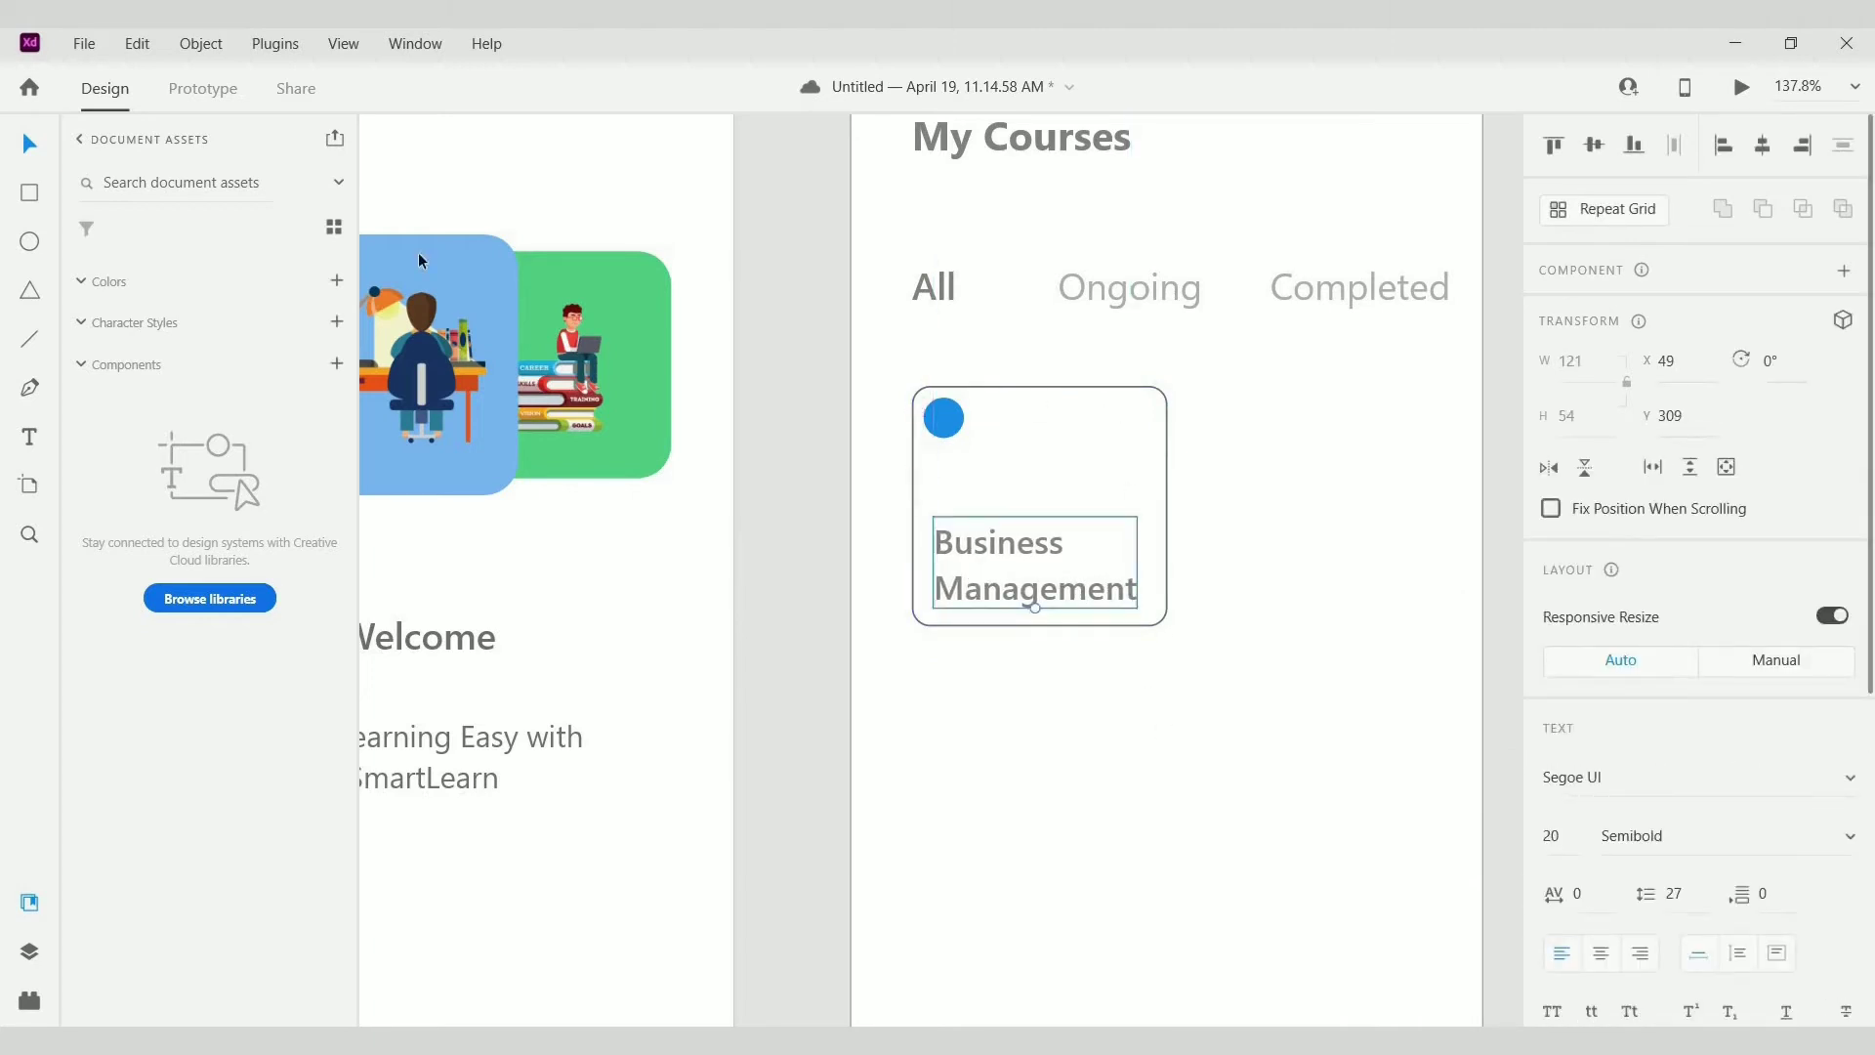
Step: Import the baseline_more_vert_black_24dp icon, resize it to 28 by 28 and place it in the card's upper-right corner at X 152, Y 236
left_click(80, 45)
left_click(125, 574)
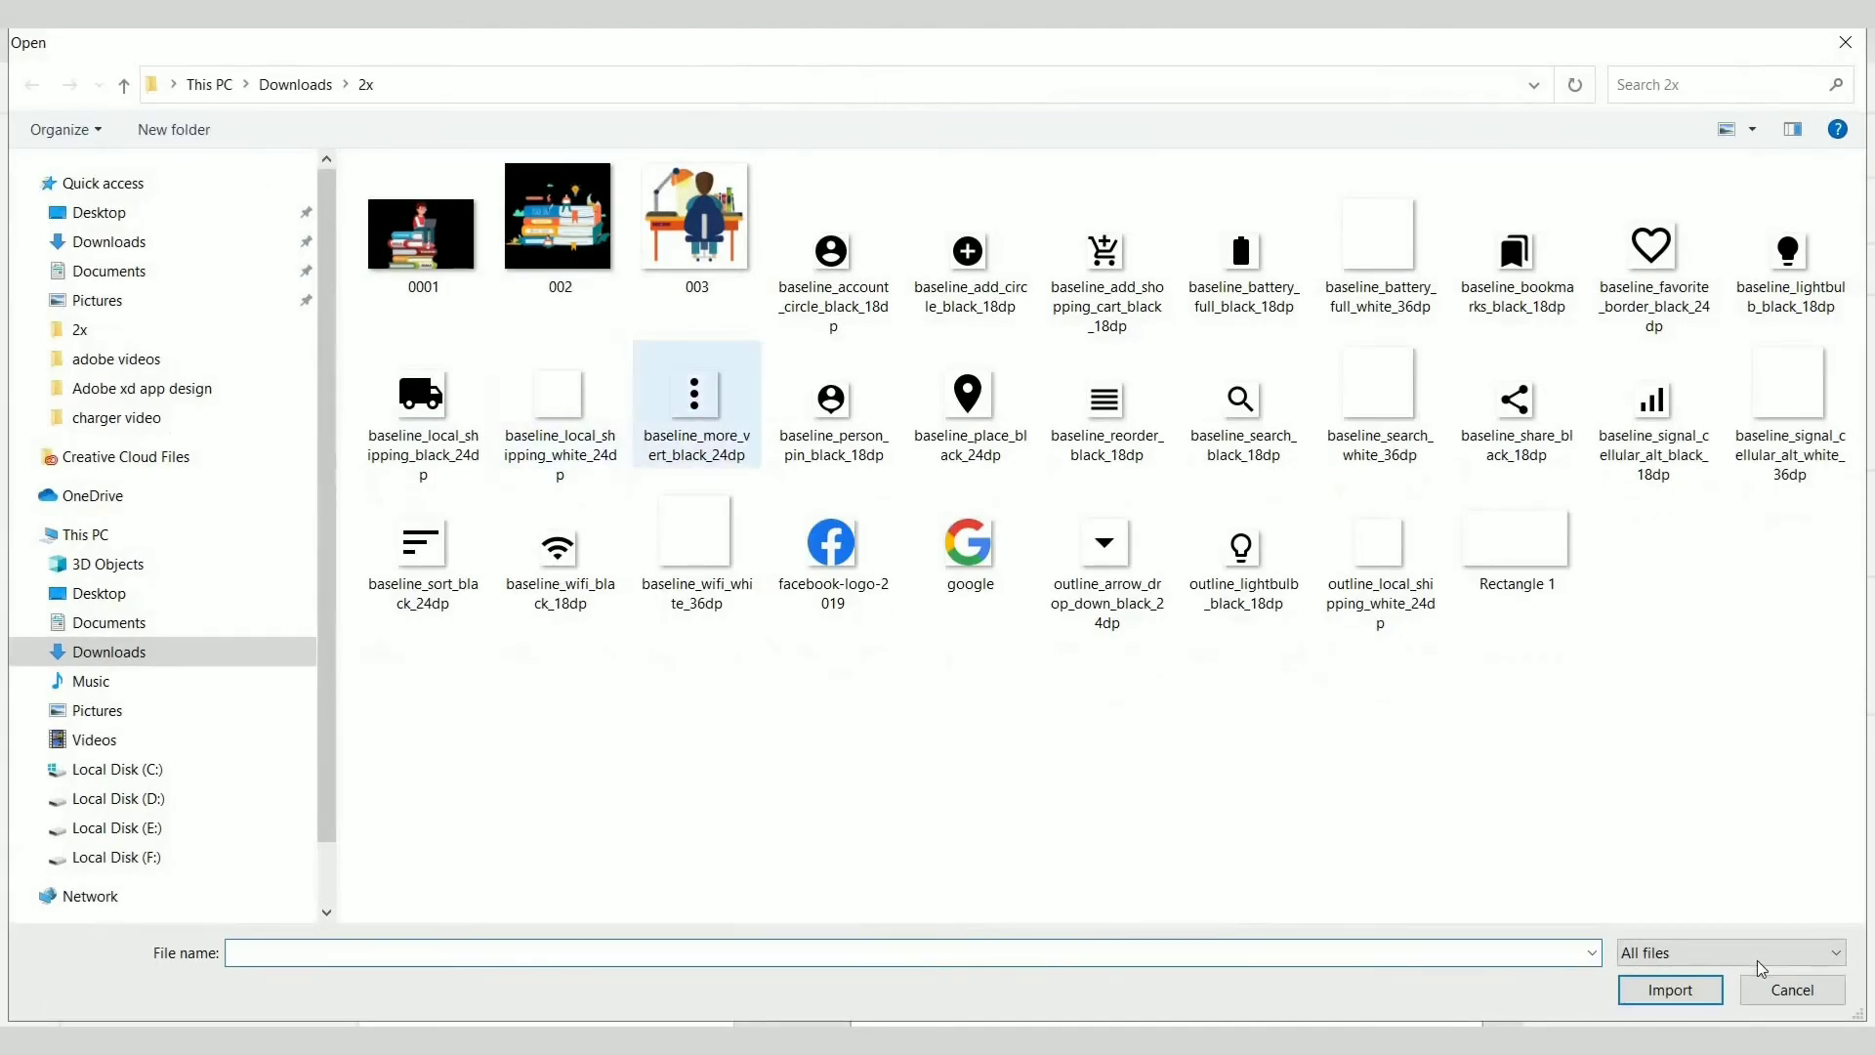
left_click(683, 415)
left_click(1670, 990)
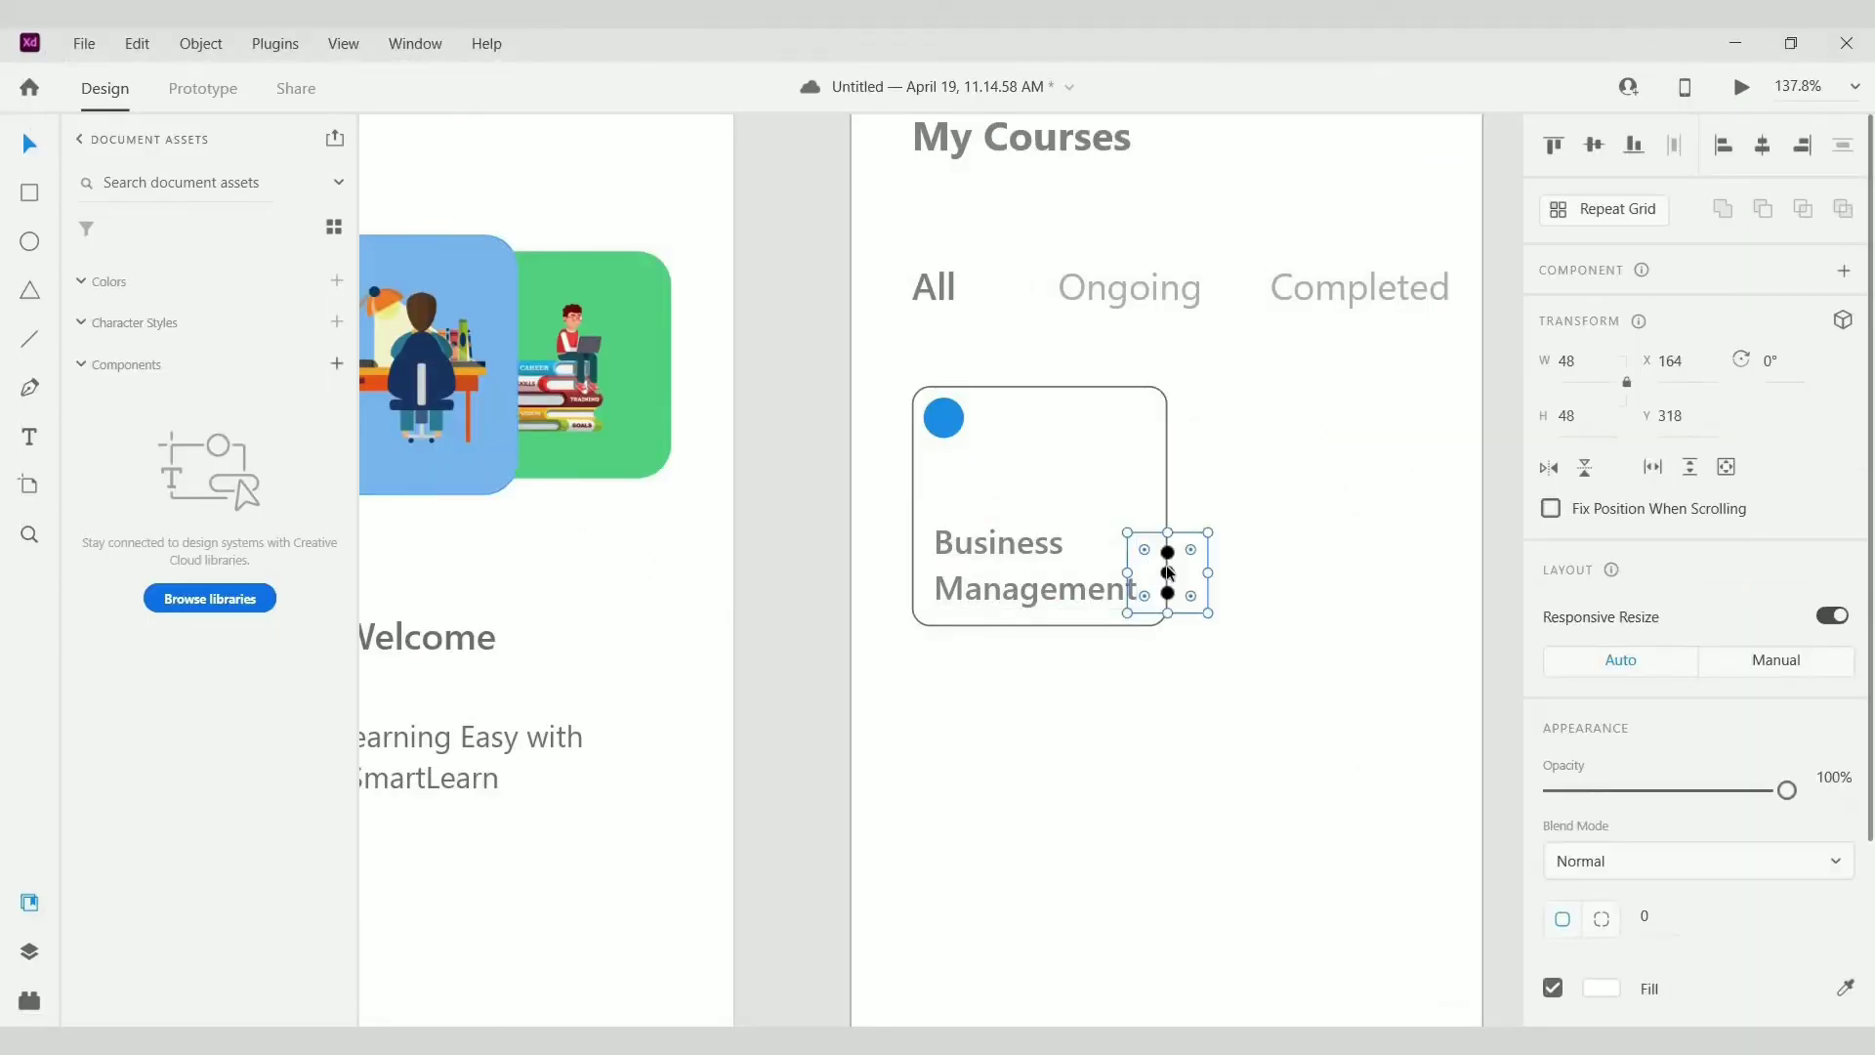
left_click_drag(1169, 554, 1121, 435)
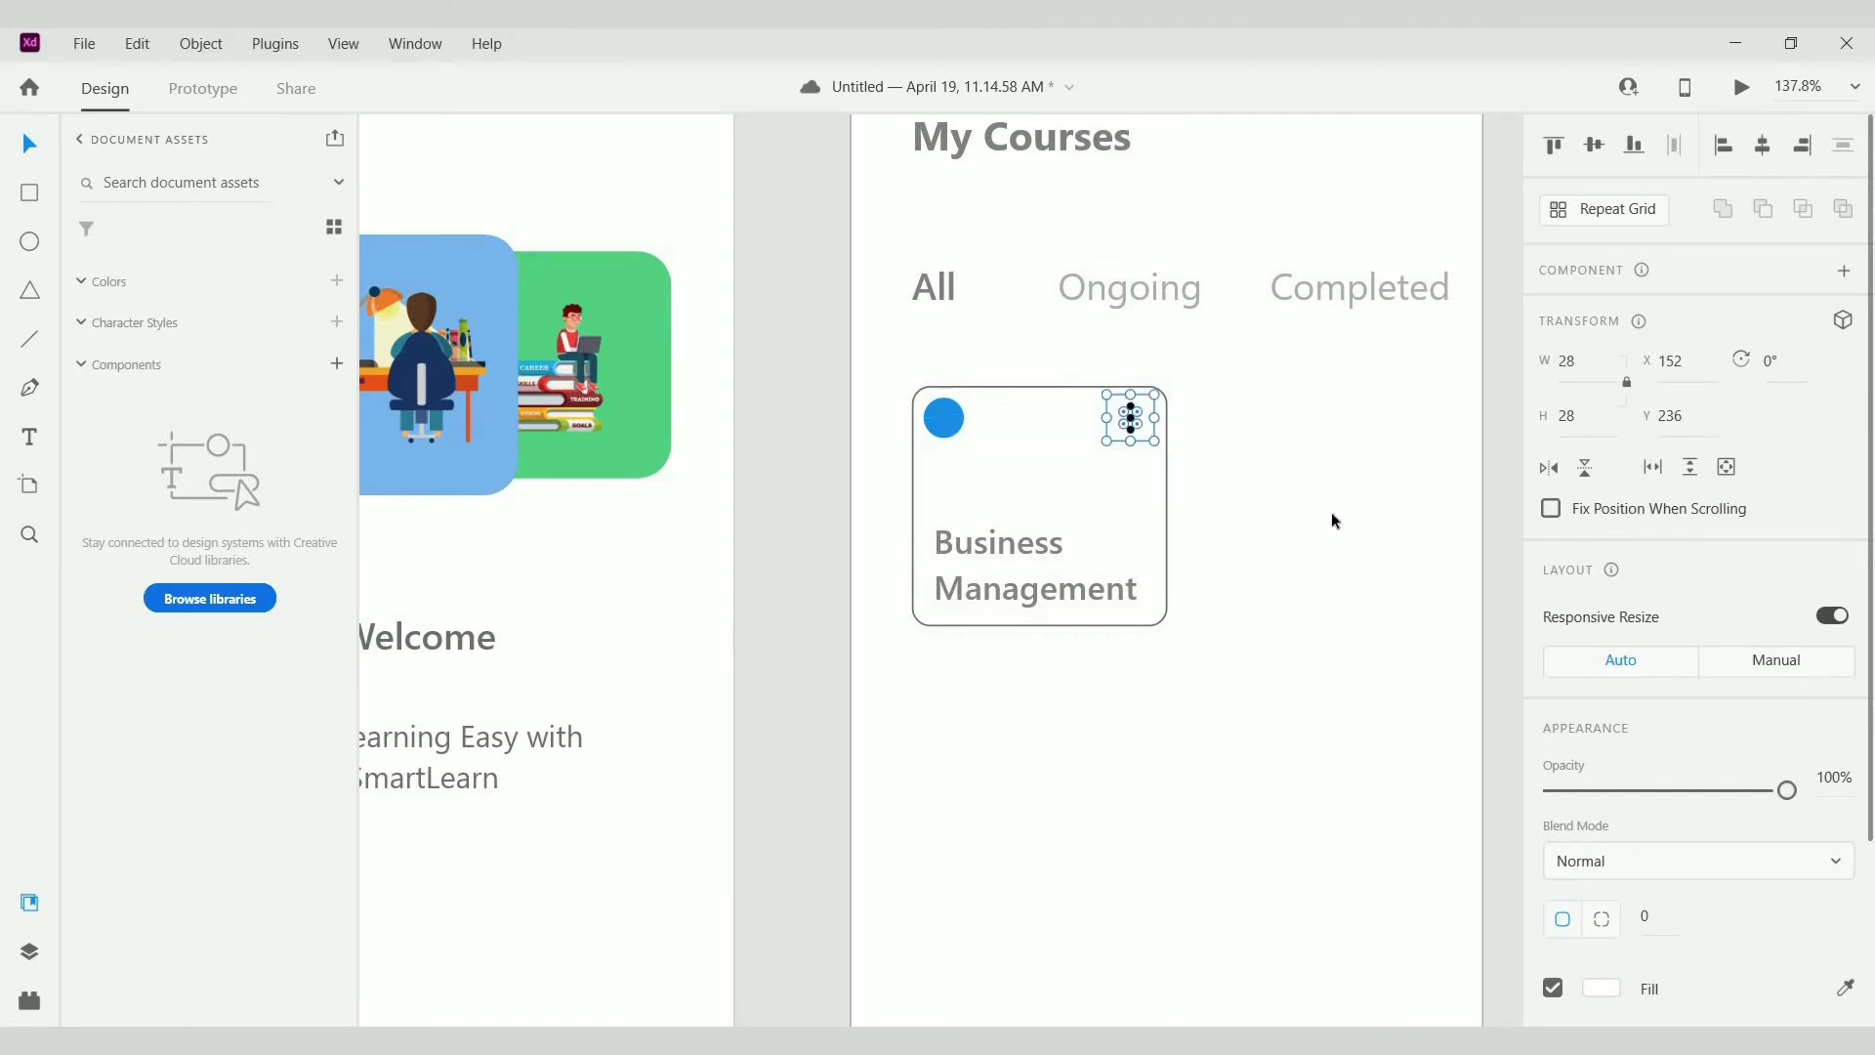
Step: Move the "Business Management" text up within the card to X 49, Y 289
left_click(987, 565)
left_click_drag(988, 564, 990, 534)
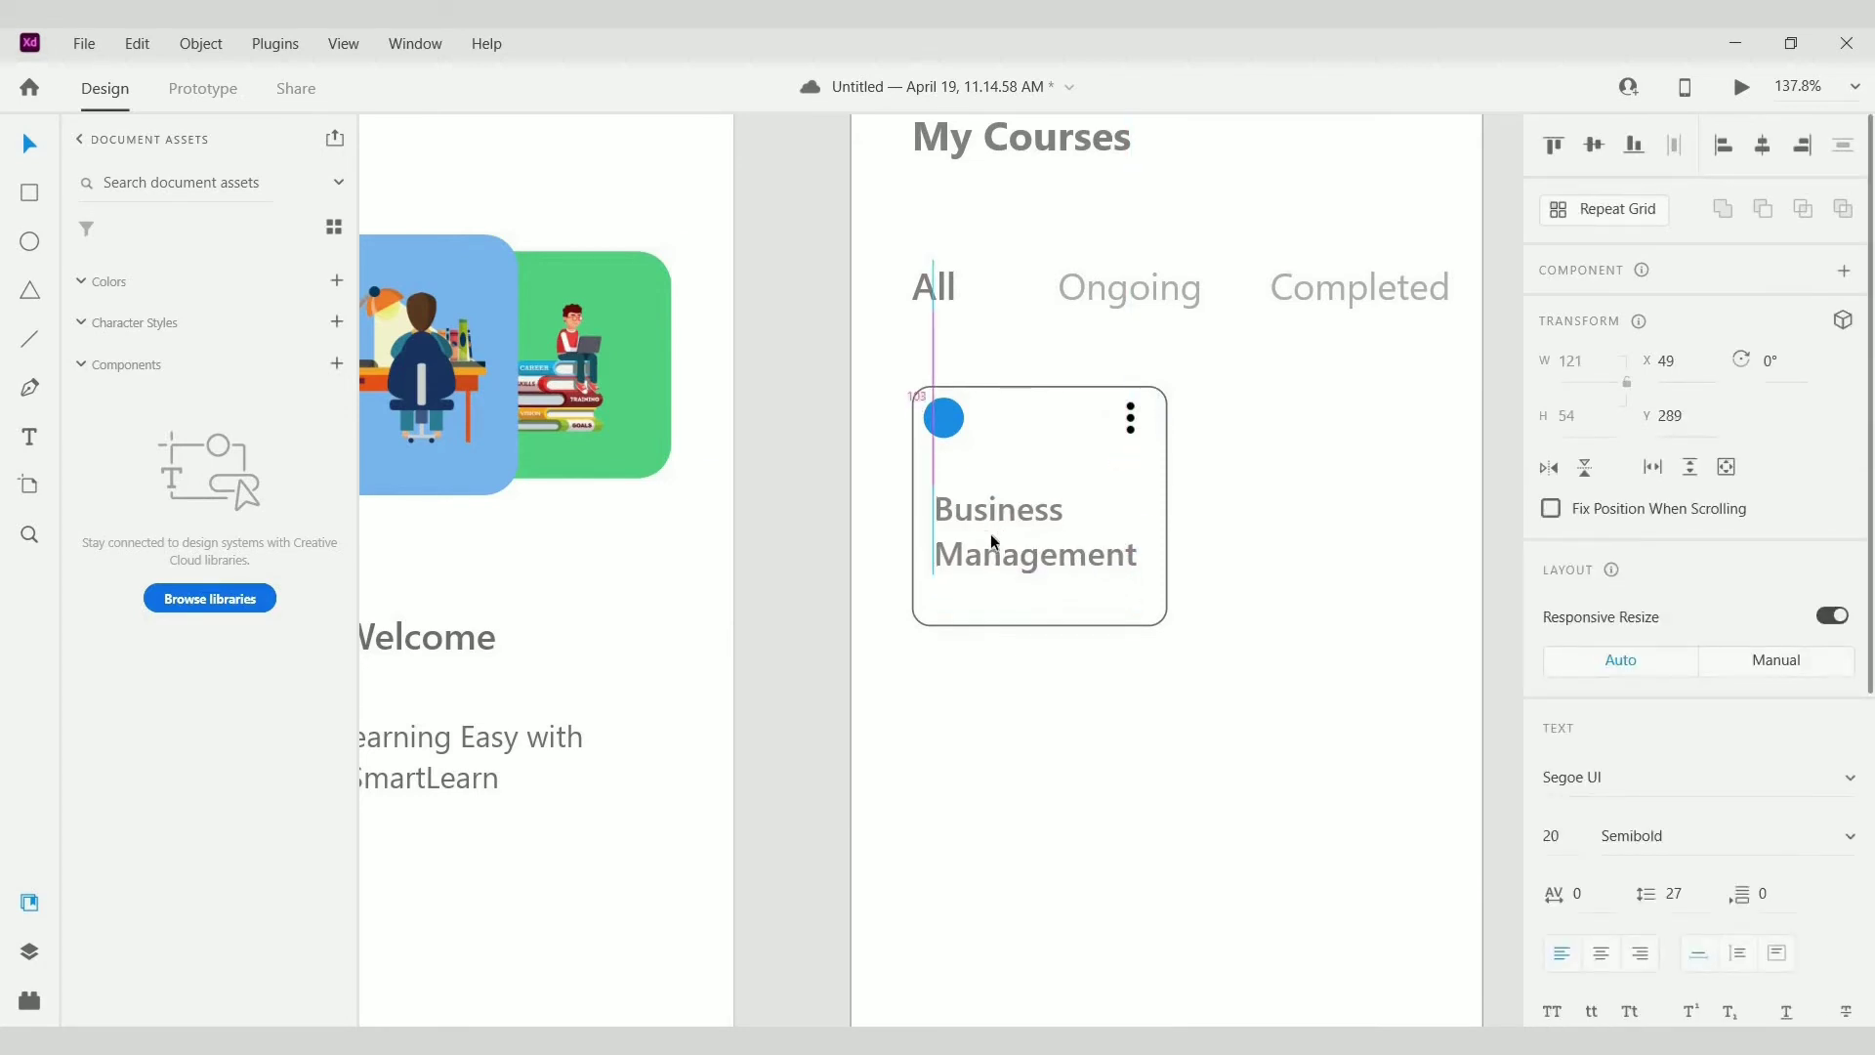
left_click(1139, 771)
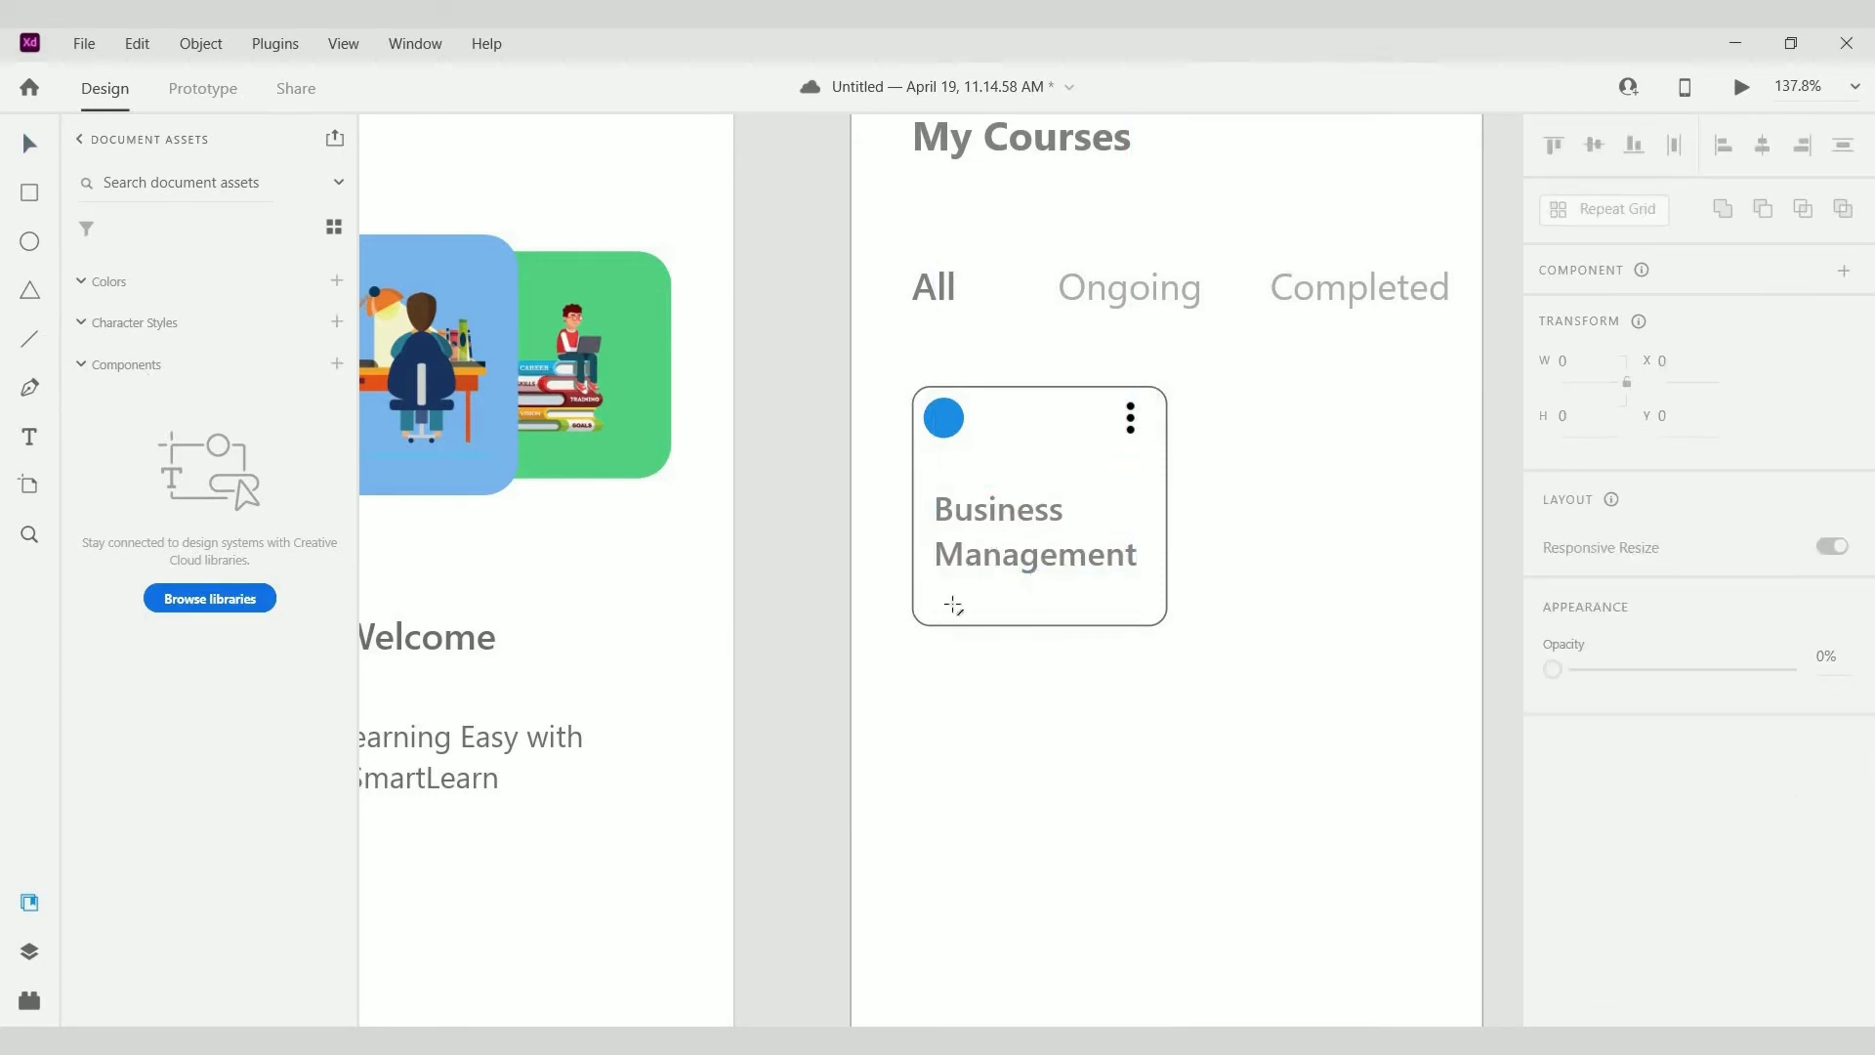
Step: Draw a horizontal line about 121 wide beneath the card's title and place a copy just above it at Y 357.5
key("l")
left_click_drag(946, 611, 1138, 608)
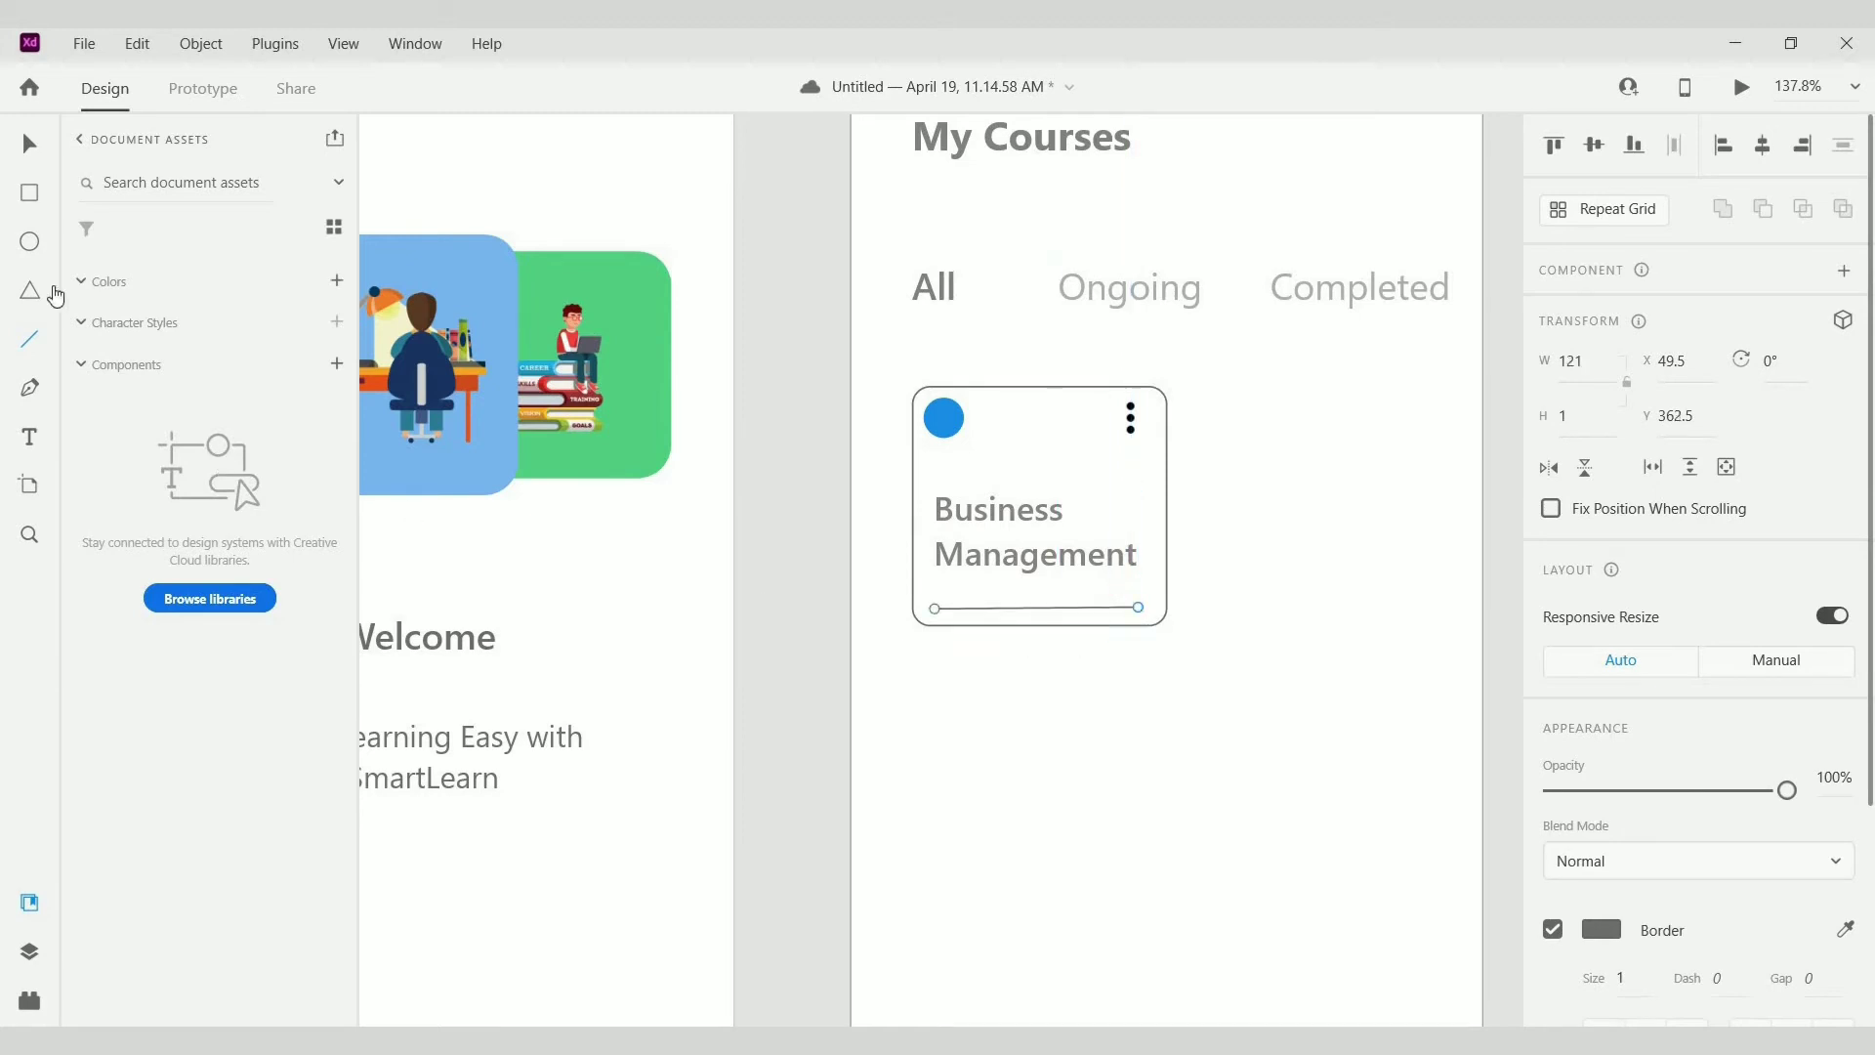
key("v")
left_click_drag(1044, 600, 1055, 604)
Step: Set the upper line's border size to 3
scroll(1641, 781, "down", 3)
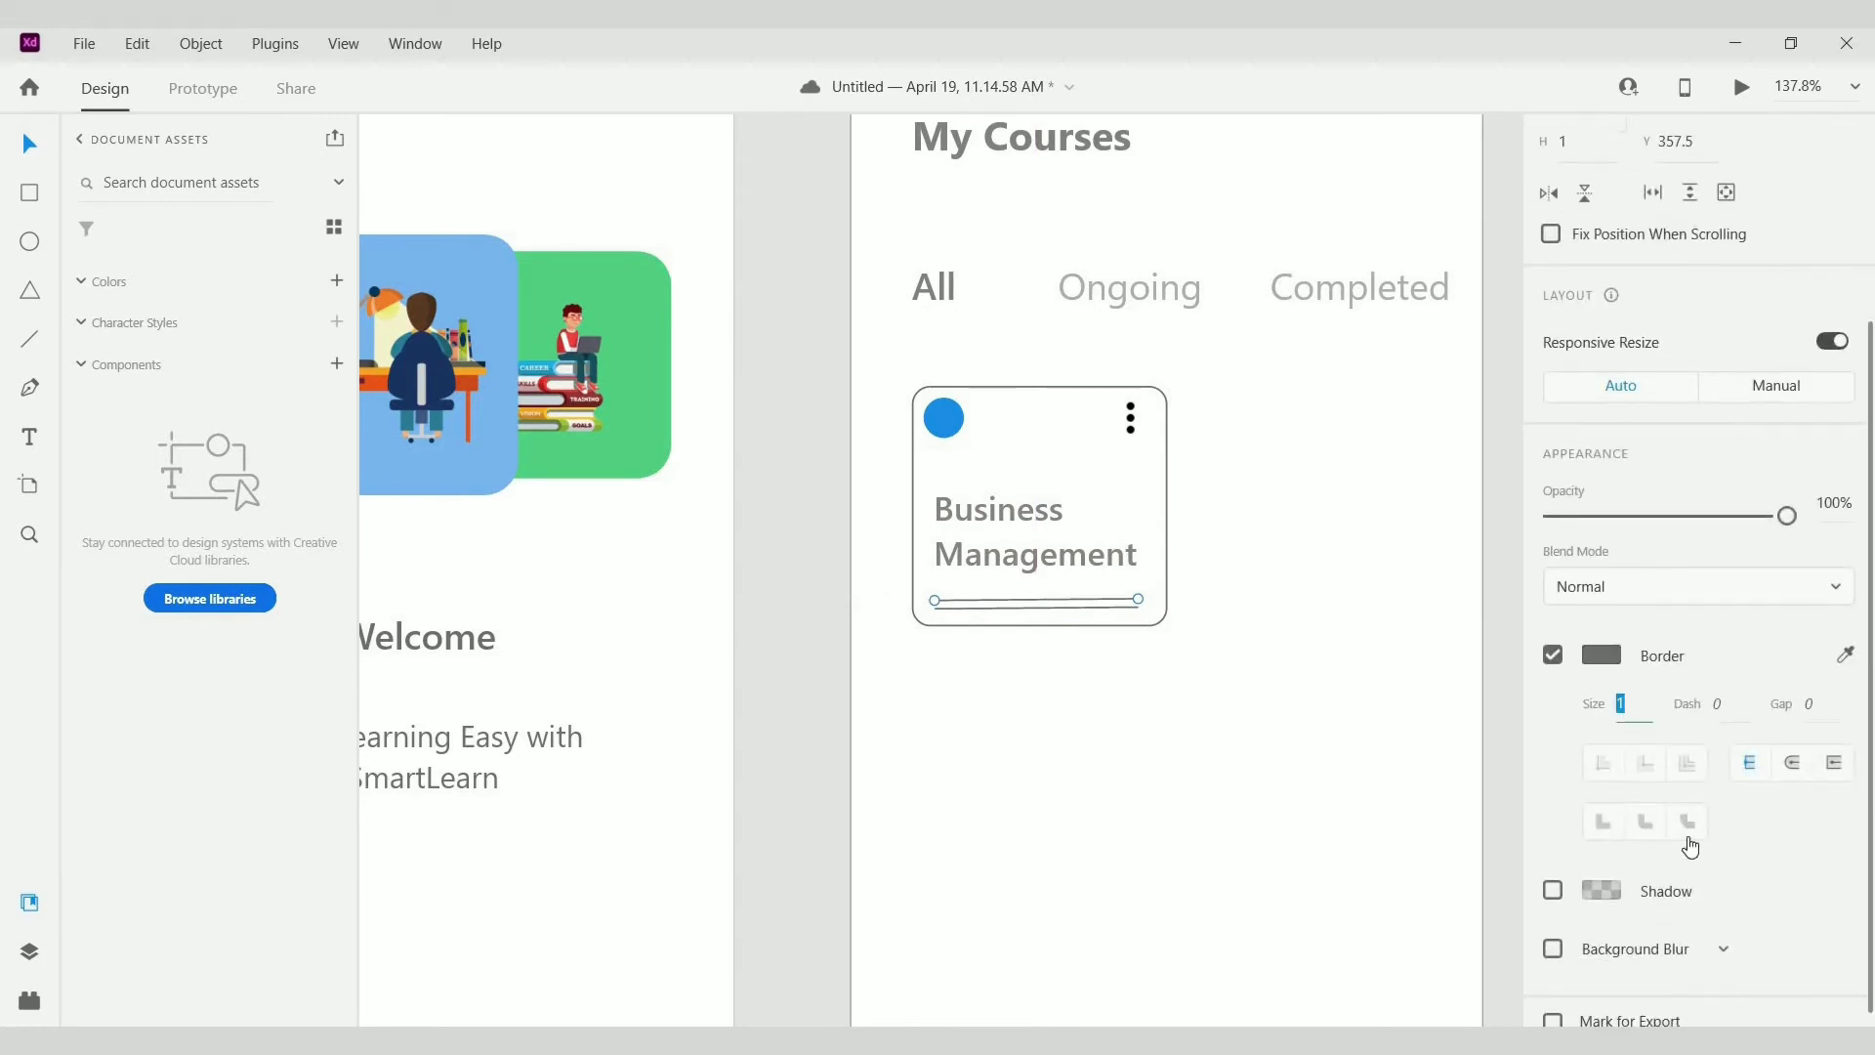
key("Up")
key("Up")
key("Up")
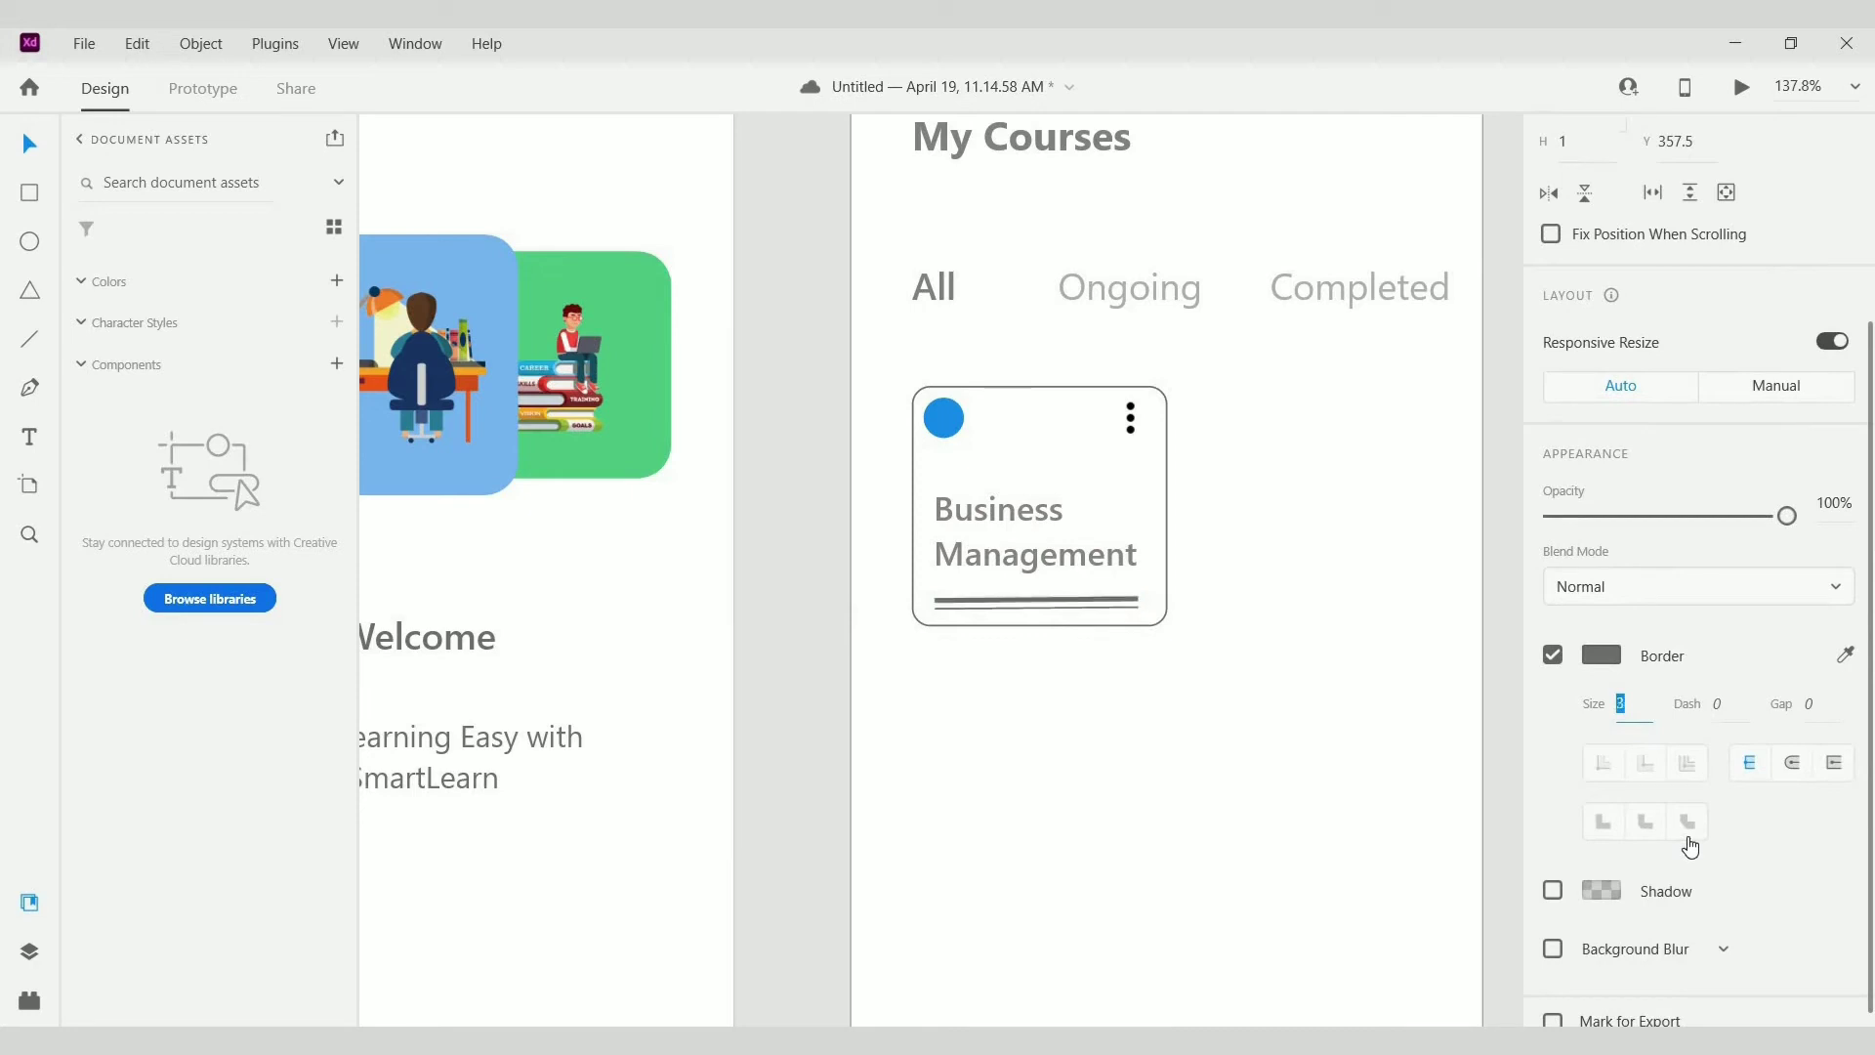